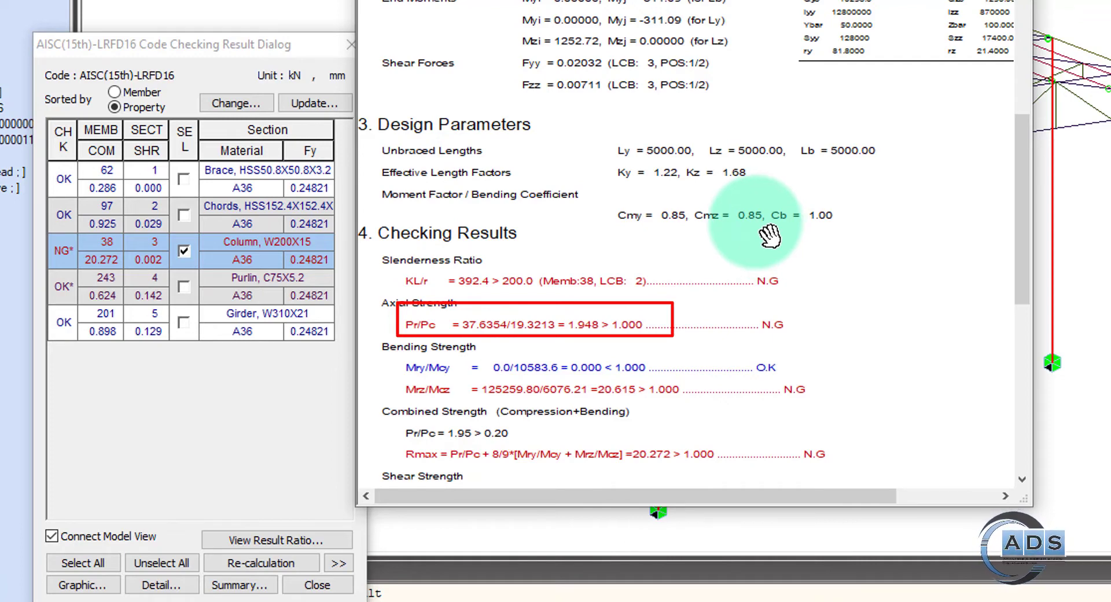
- Examine the column section's design parameters and checking results in the detailed report, and close the report
scroll(769, 234, down, 3)
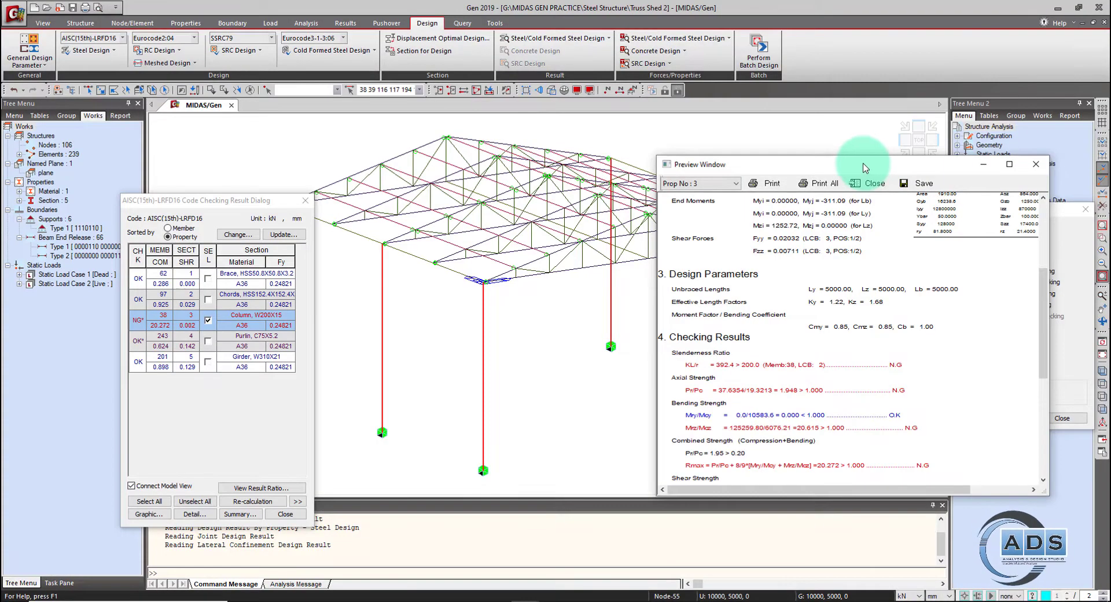
drag(864, 168, 672, 137)
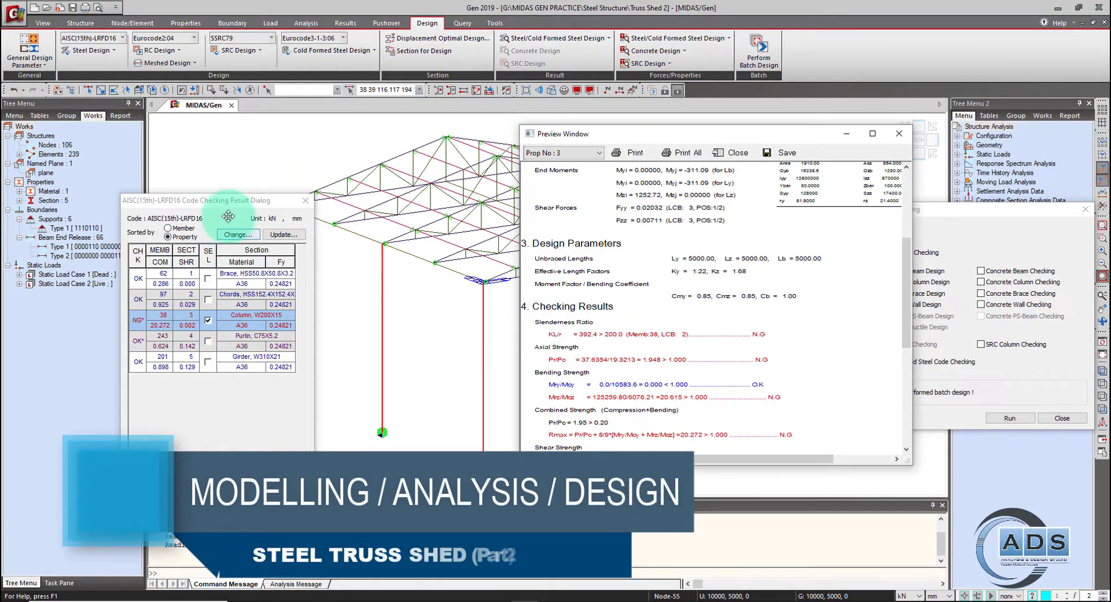
drag(229, 216, 160, 211)
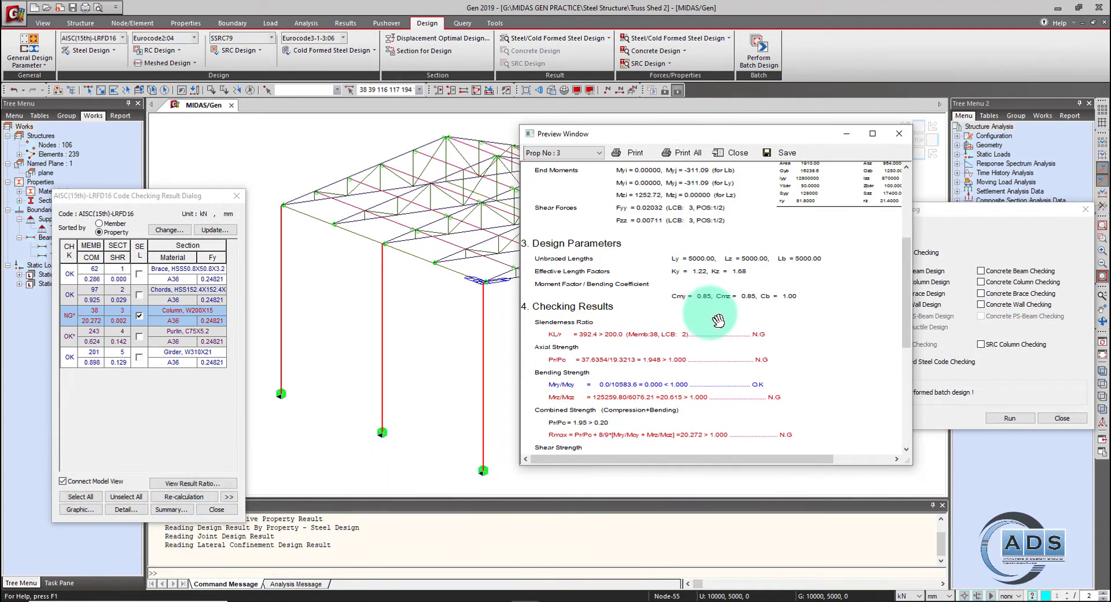
click(896, 133)
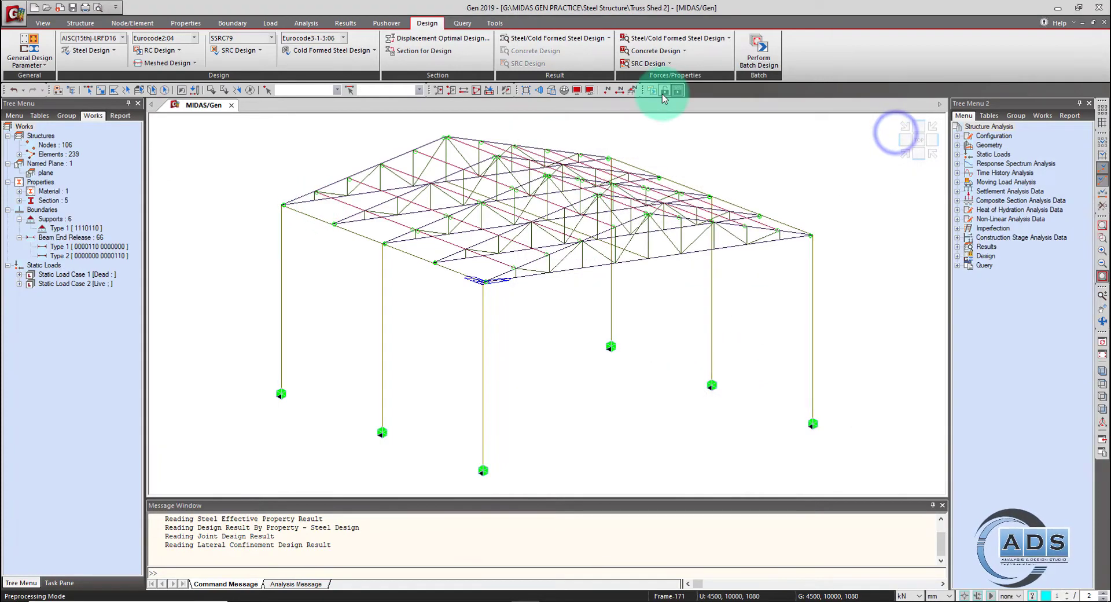
- Return the model to preprocessing mode and divide all six columns into 2 equal-distance frame elements
click(661, 93)
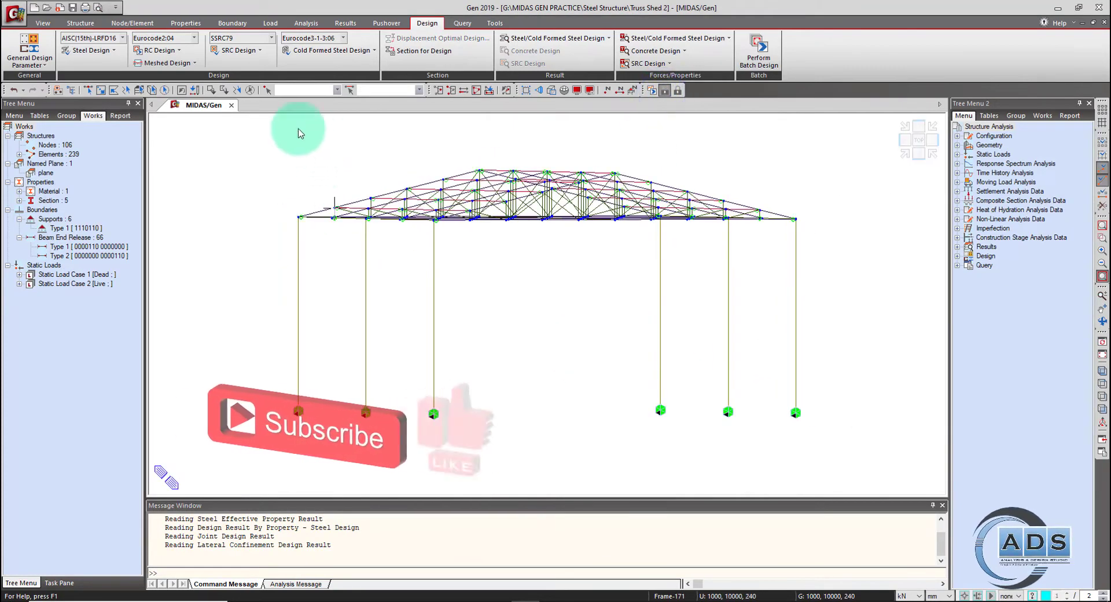
click(86, 88)
drag(815, 440, 256, 306)
ctrl+middle_drag(258, 307, 485, 317)
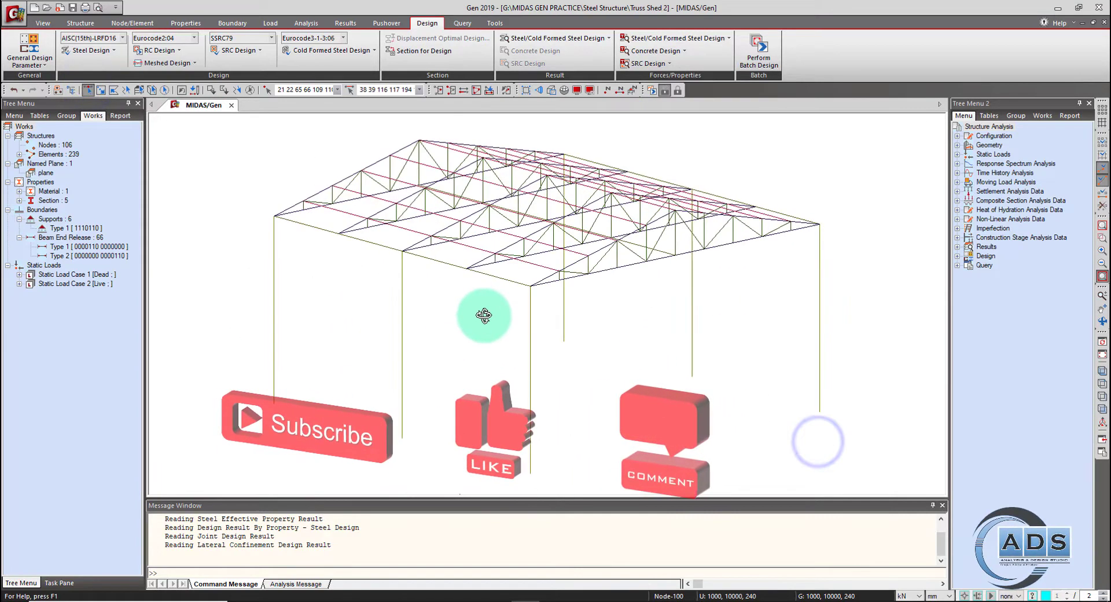
click(137, 23)
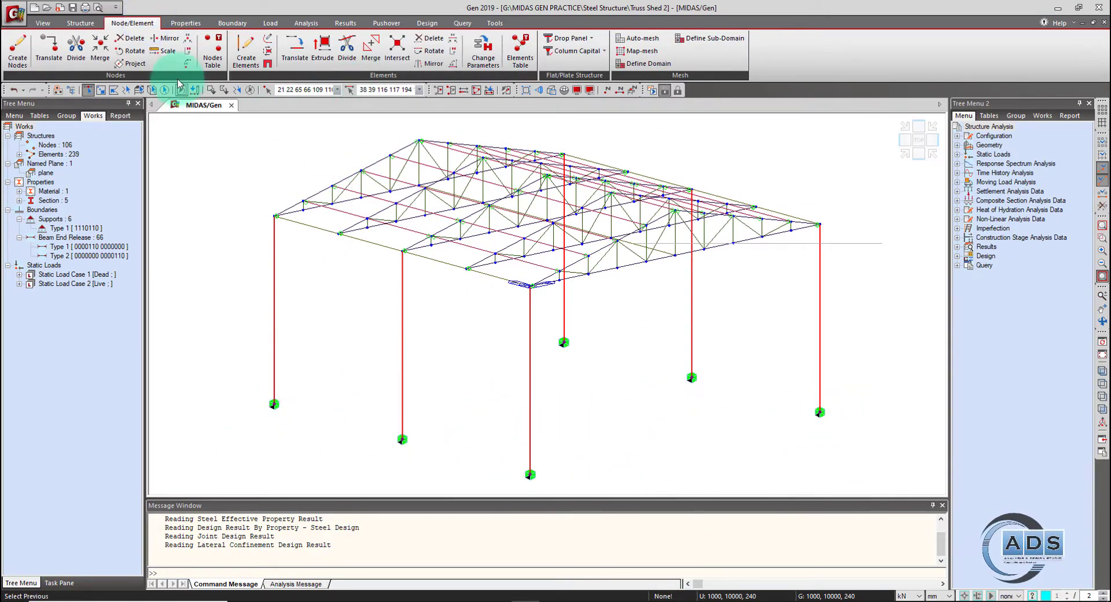
click(347, 50)
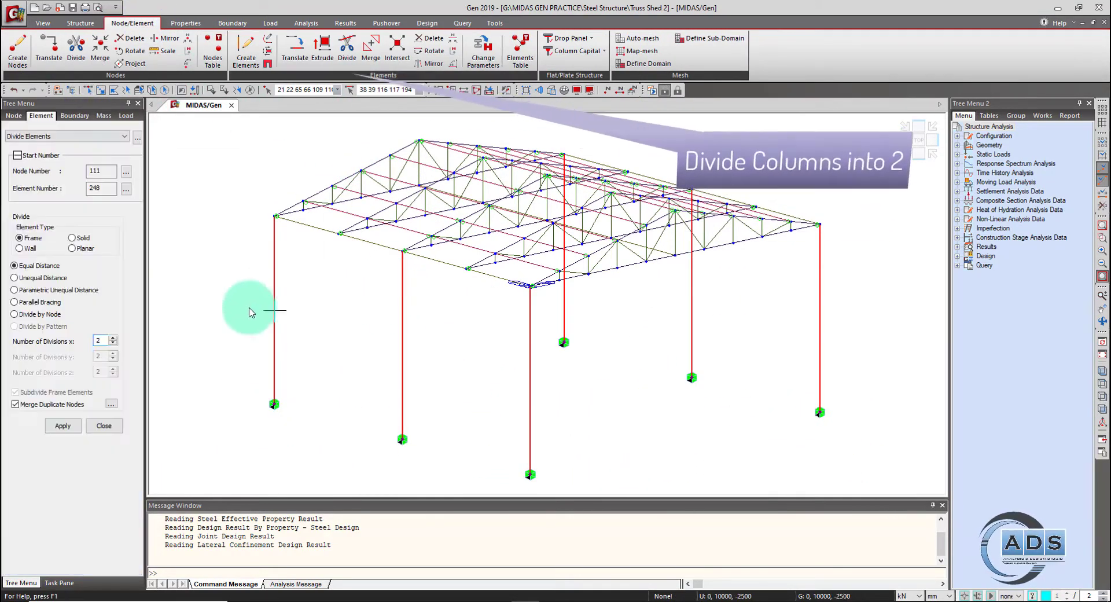
click(74, 428)
click(570, 330)
middle_drag(561, 331, 608, 397)
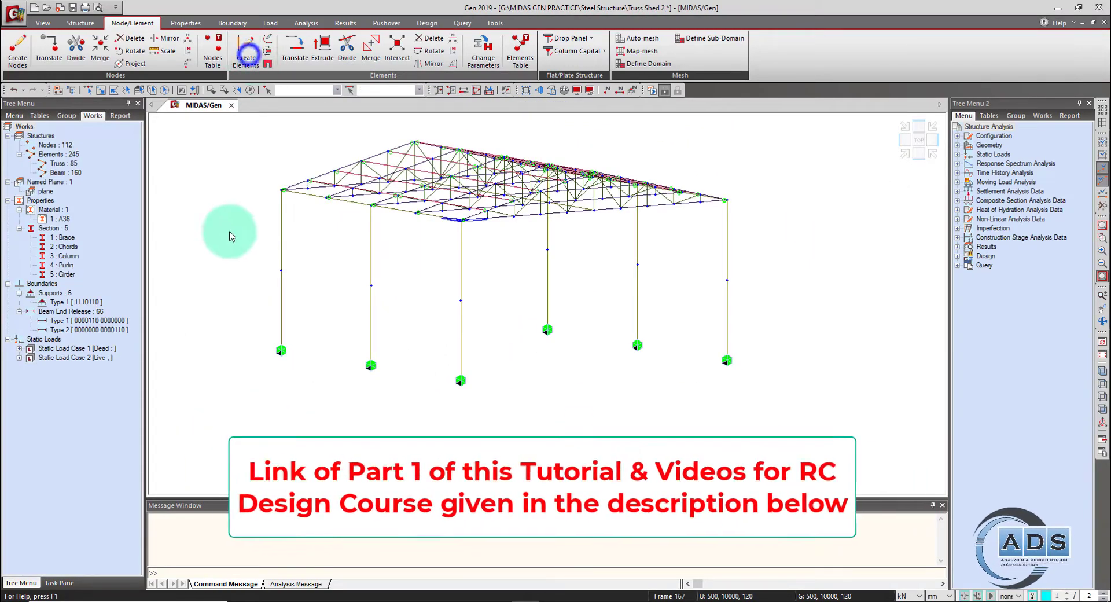
- Show the Works tree in the second tree menu and start a new section named Column Brace
click(1042, 115)
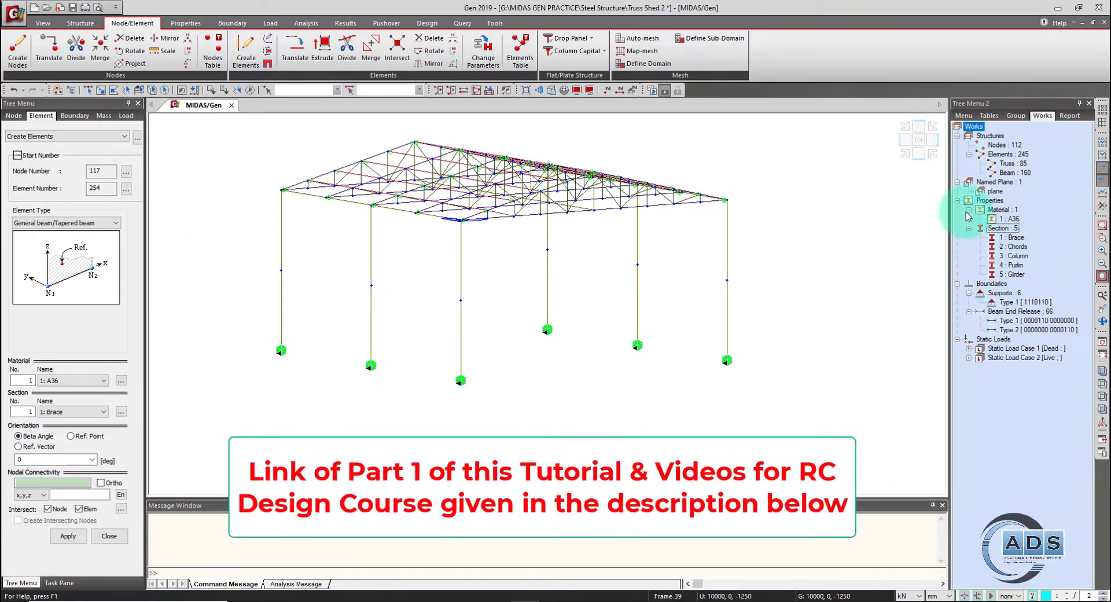
click(184, 23)
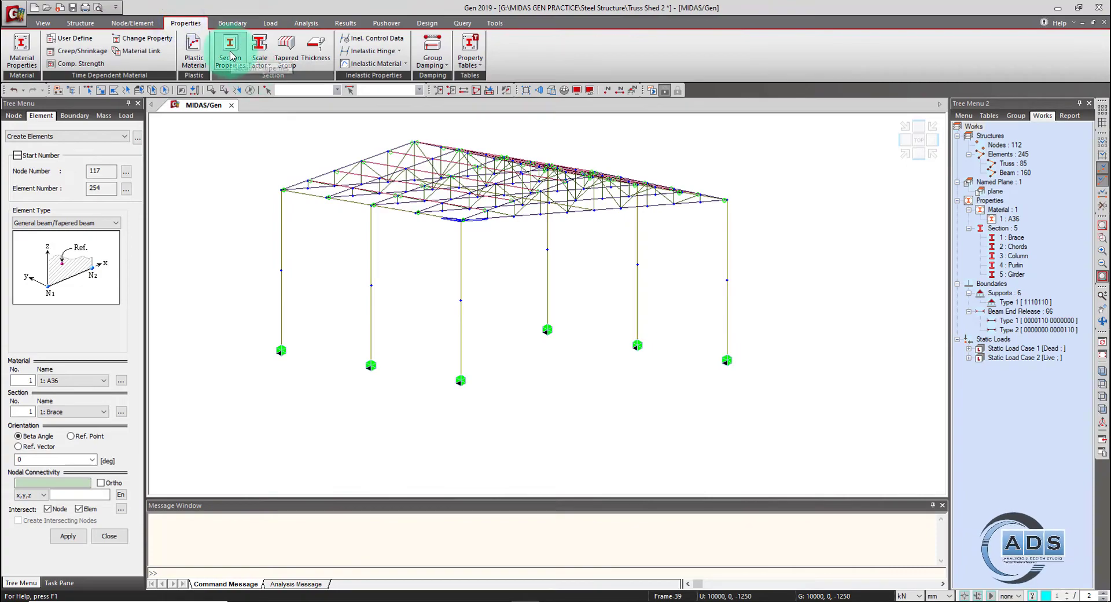
click(231, 55)
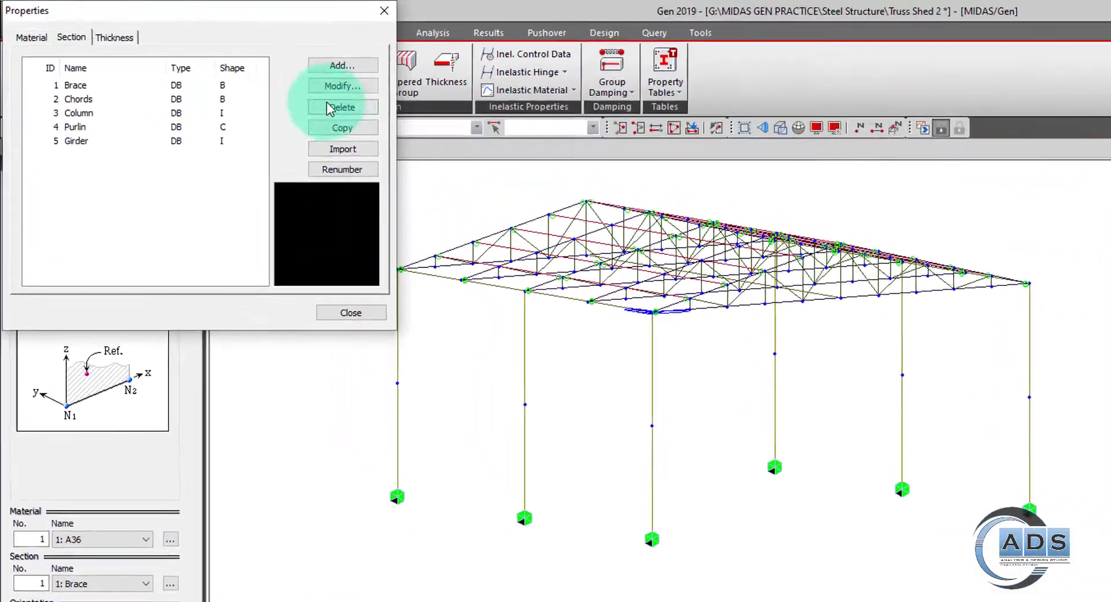
click(253, 46)
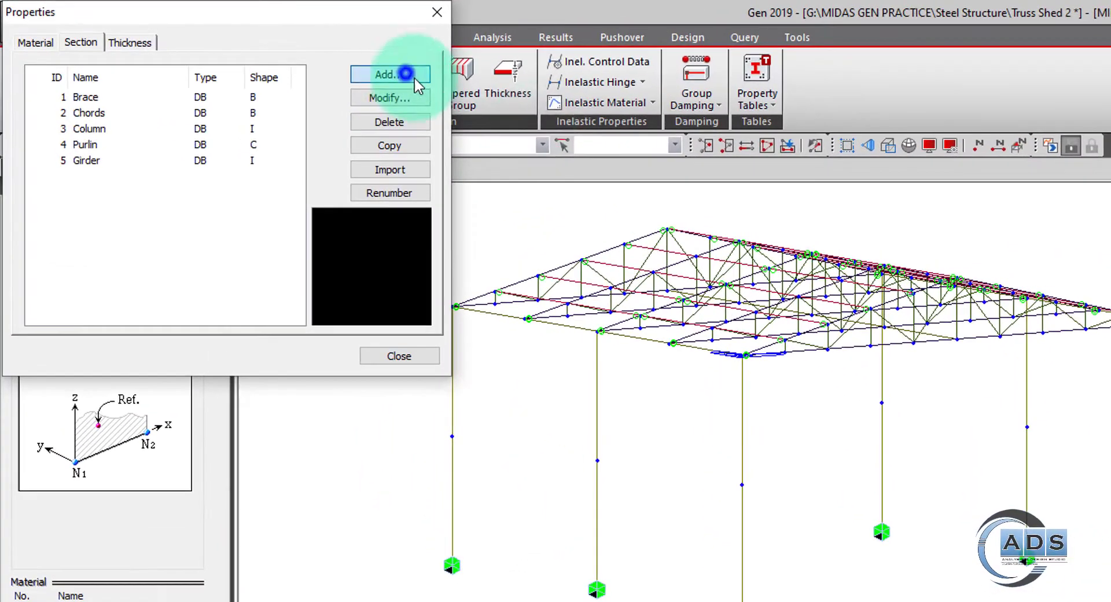
text(Column Brace)
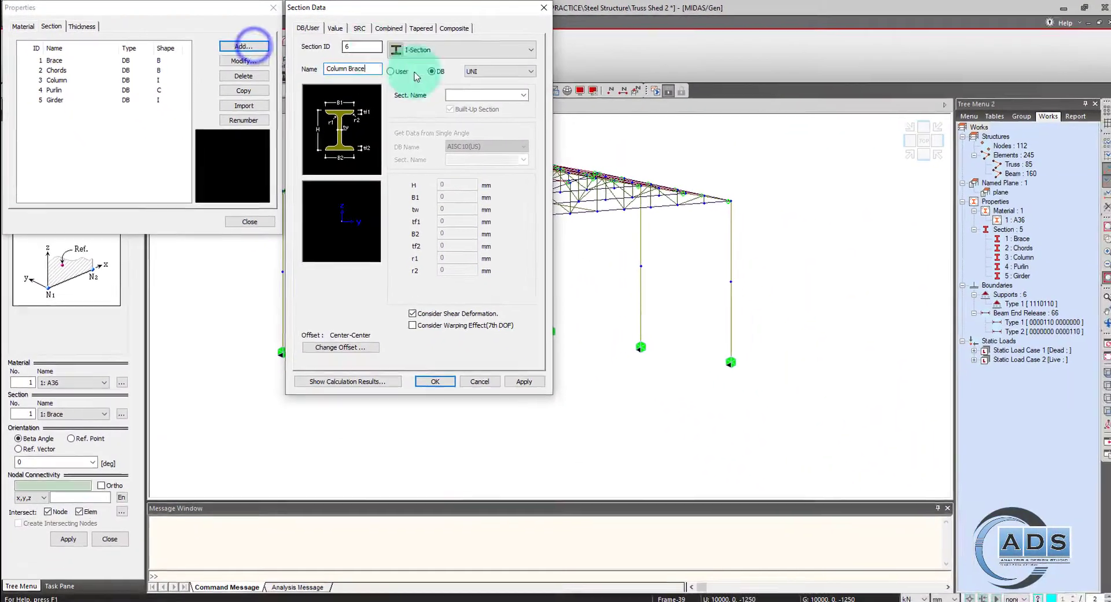
- Define Column Brace as a Box shape from the AISC10(SI) database with an HSS size, and add the section
click(514, 71)
click(504, 87)
click(524, 94)
click(524, 94)
click(512, 49)
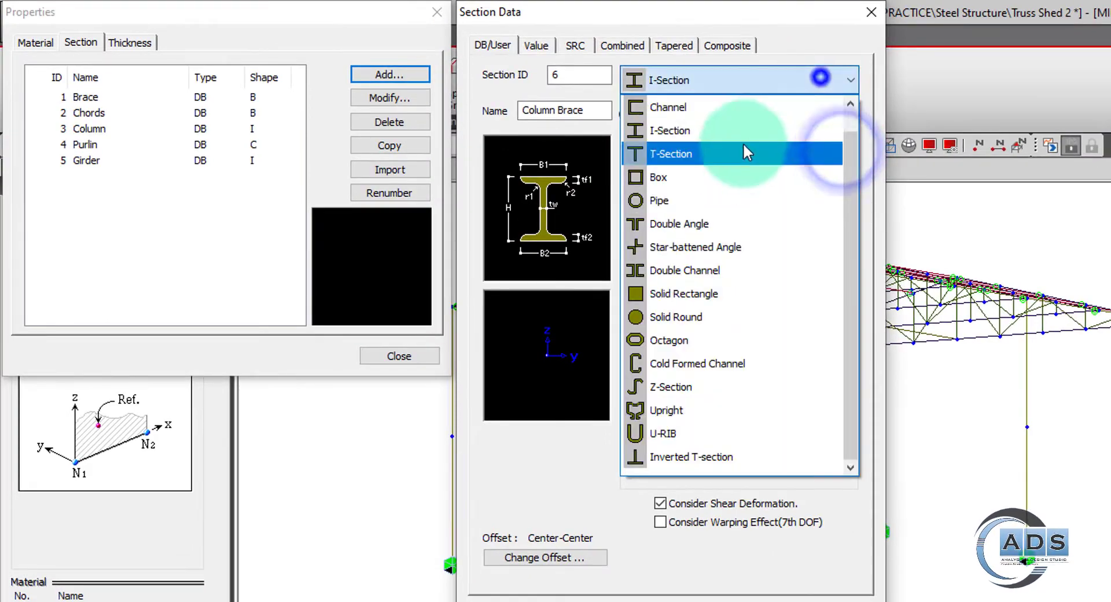
click(746, 177)
click(838, 153)
drag(840, 174, 837, 501)
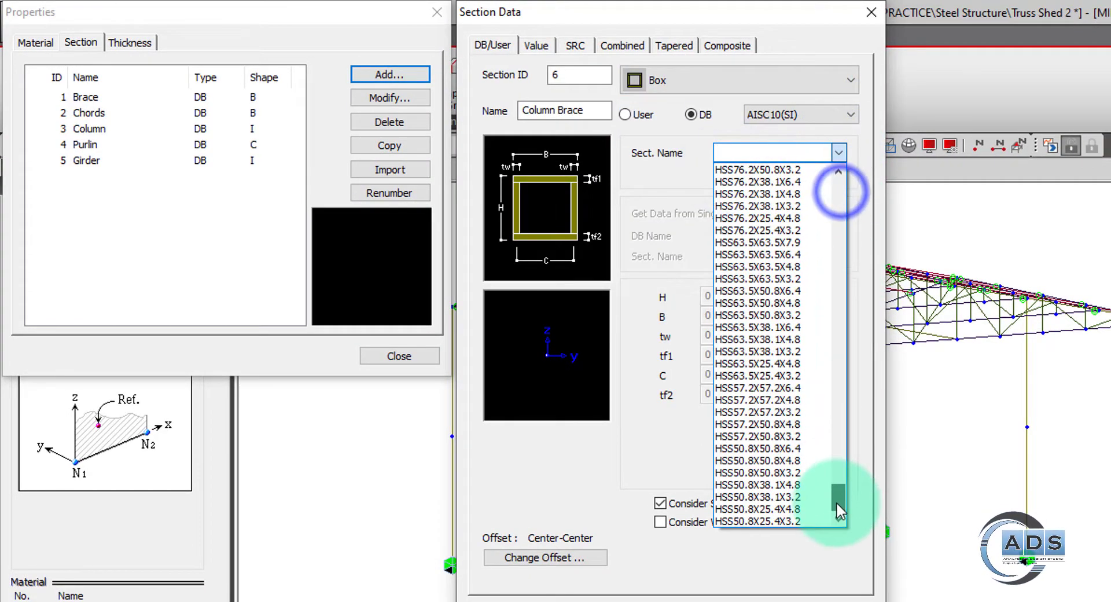
scroll(776, 226, up, 3)
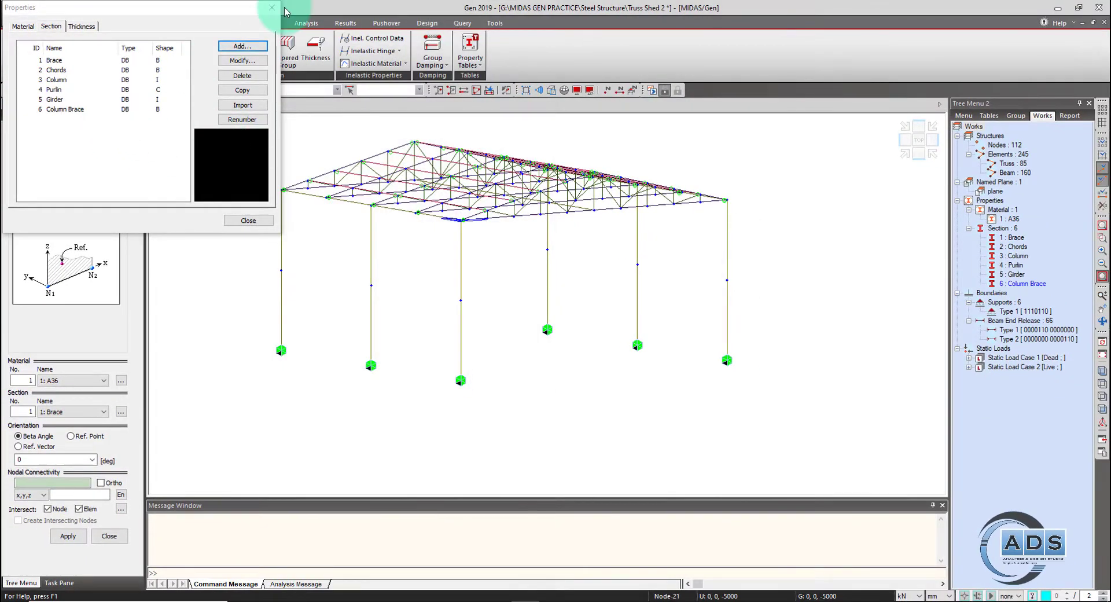
click(273, 7)
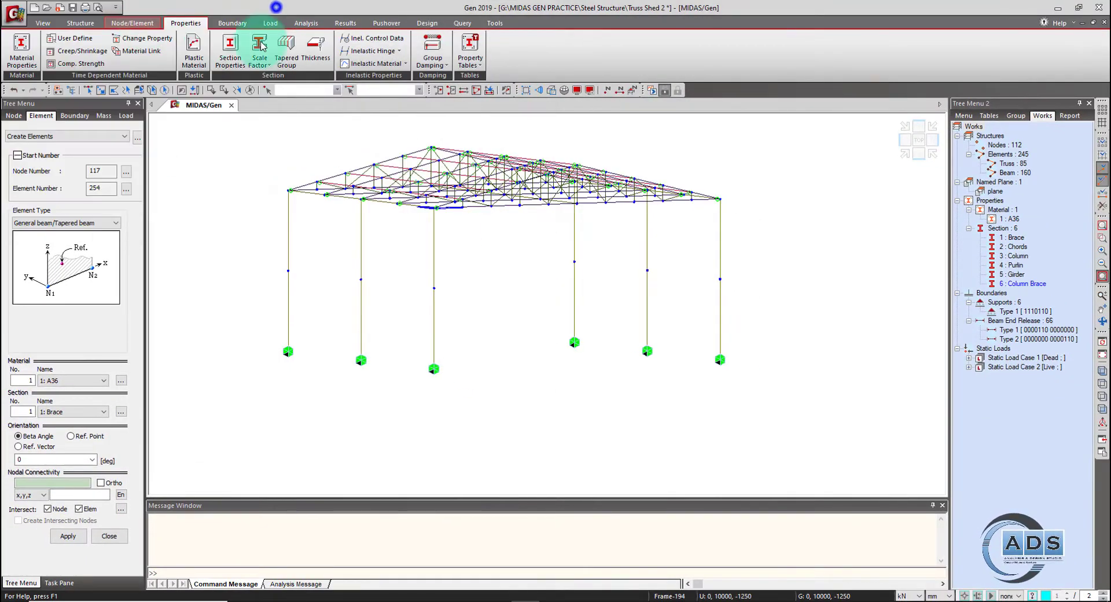
- Create mid-height beam elements with section 6: Column Brace along both column rows, intersecting nodes and elements
click(134, 22)
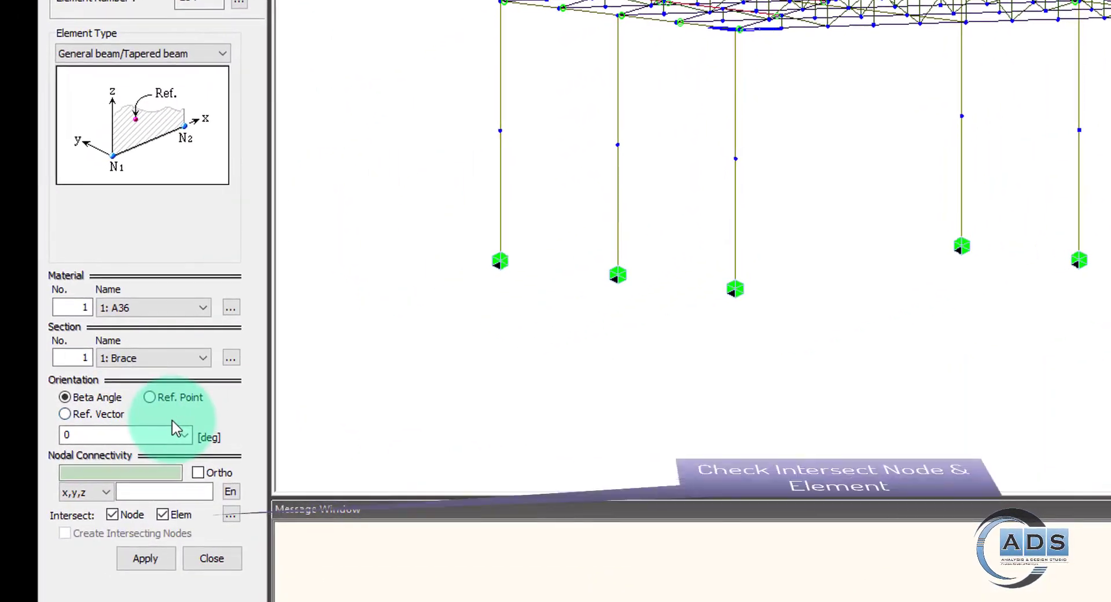
click(178, 361)
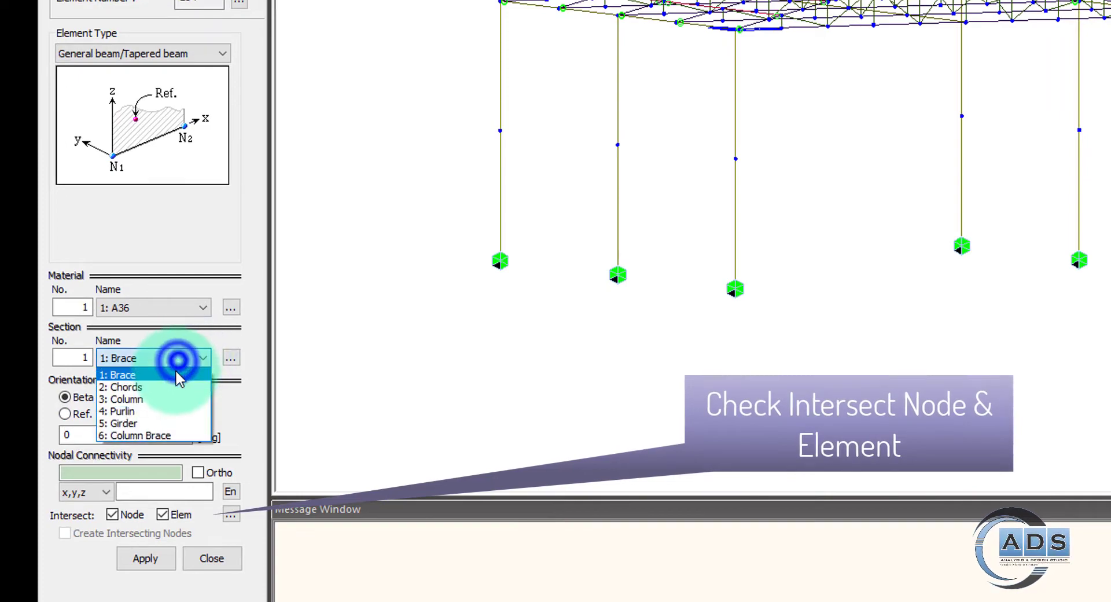
click(149, 435)
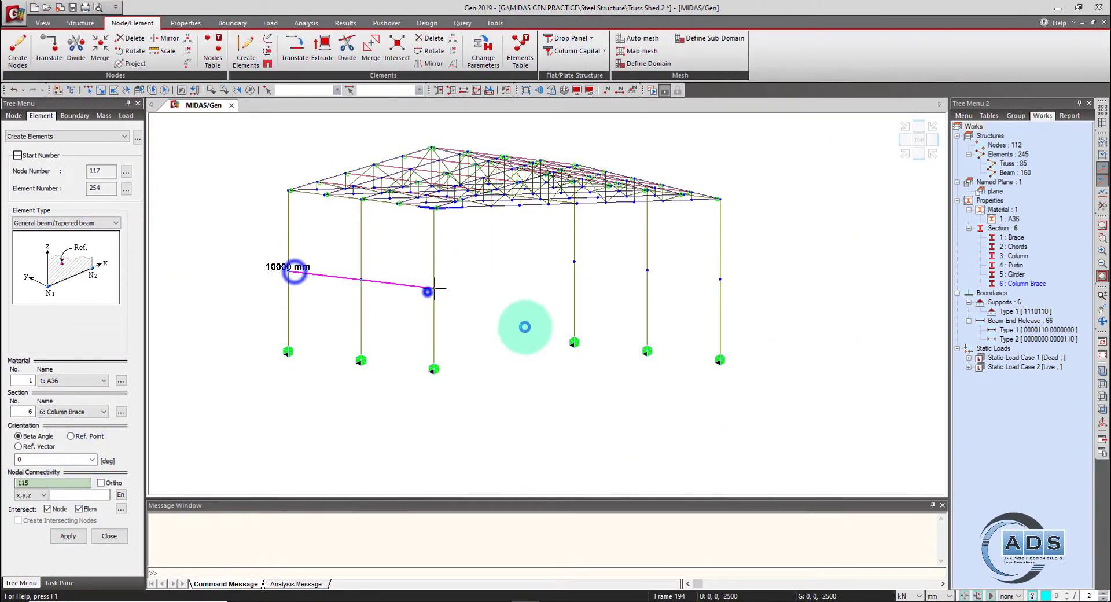
ctrl+middle_drag(525, 327, 519, 363)
click(699, 291)
middle_drag(699, 291, 662, 322)
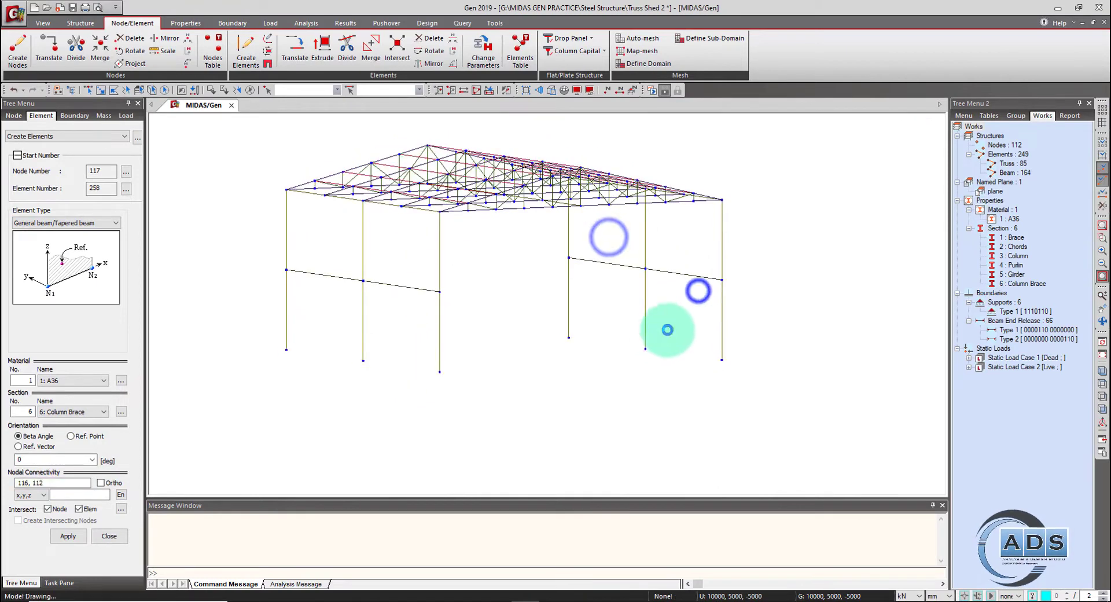
- Display the element numbers to check how the new mid-height beams are split, and hide them again
click(619, 90)
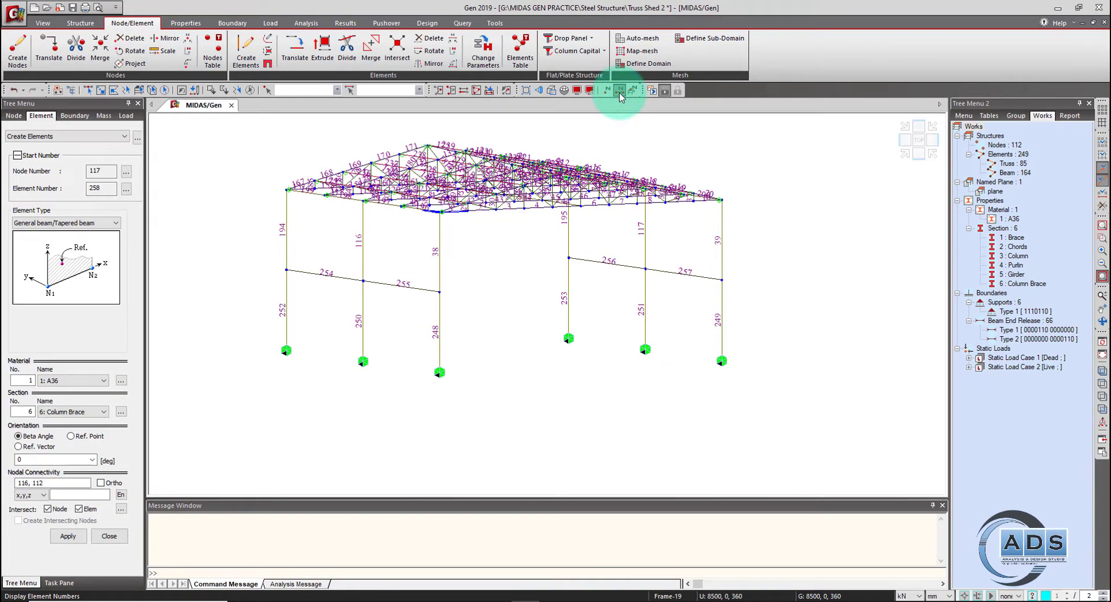
click(620, 91)
middle_drag(588, 378, 585, 384)
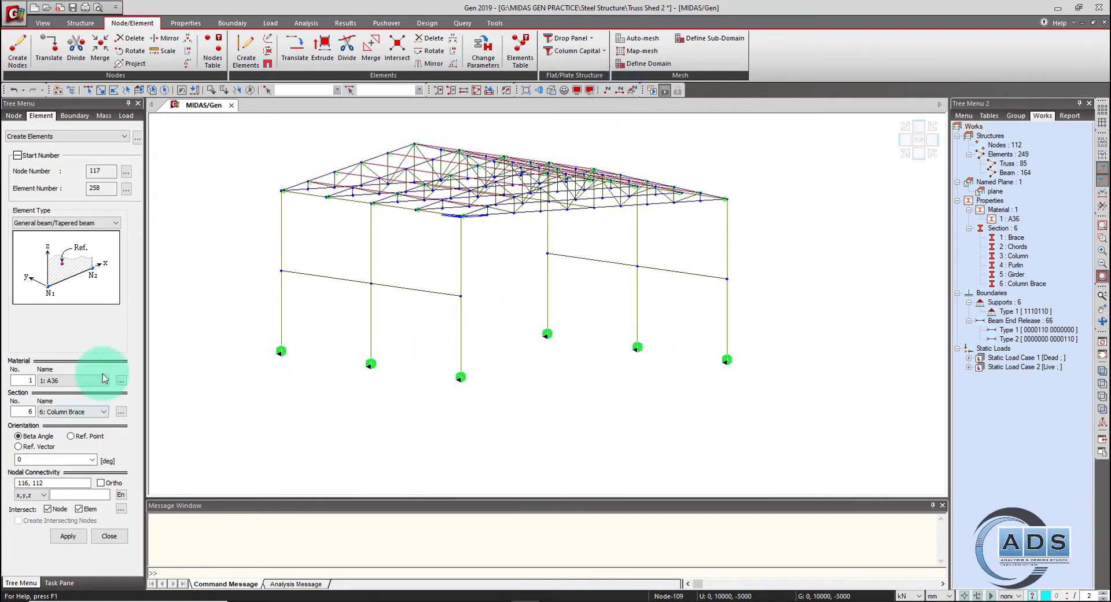
- Set the new element type to Truss with the Column Brace section and turn off intersection with nodes and elements
click(96, 233)
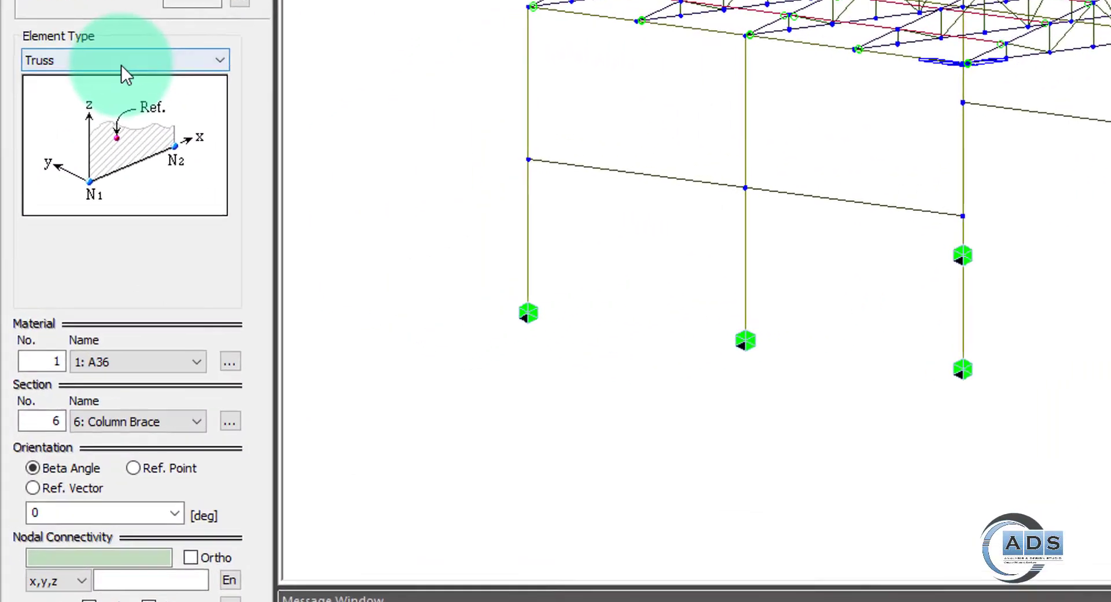
click(150, 559)
text(45)
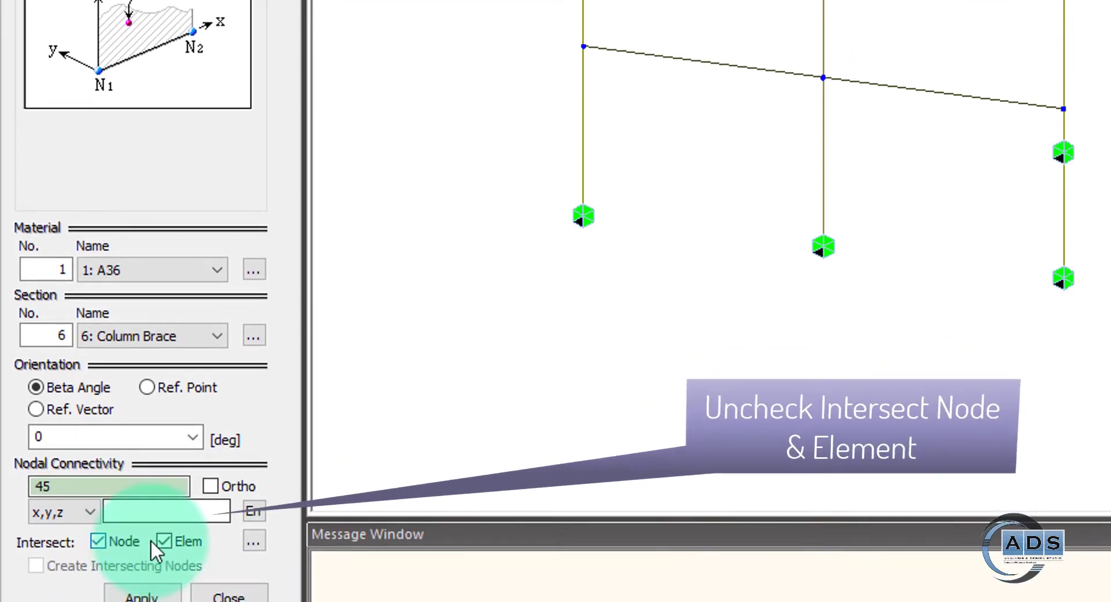
click(98, 536)
click(164, 536)
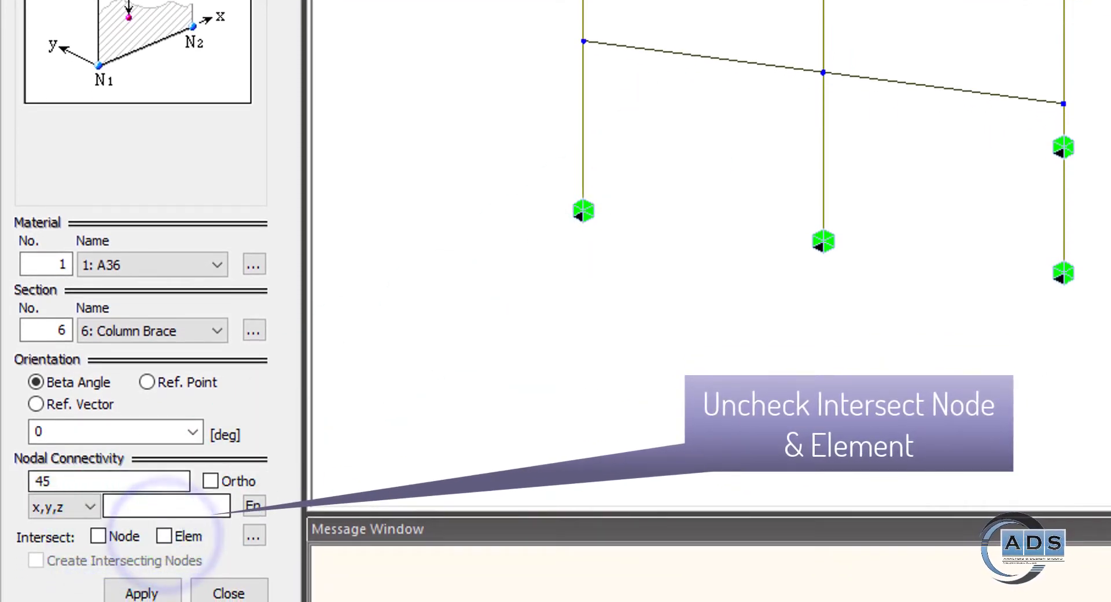
- Create crossed truss braces above and below the mid-height beam in the first bay of the near column row
click(820, 19)
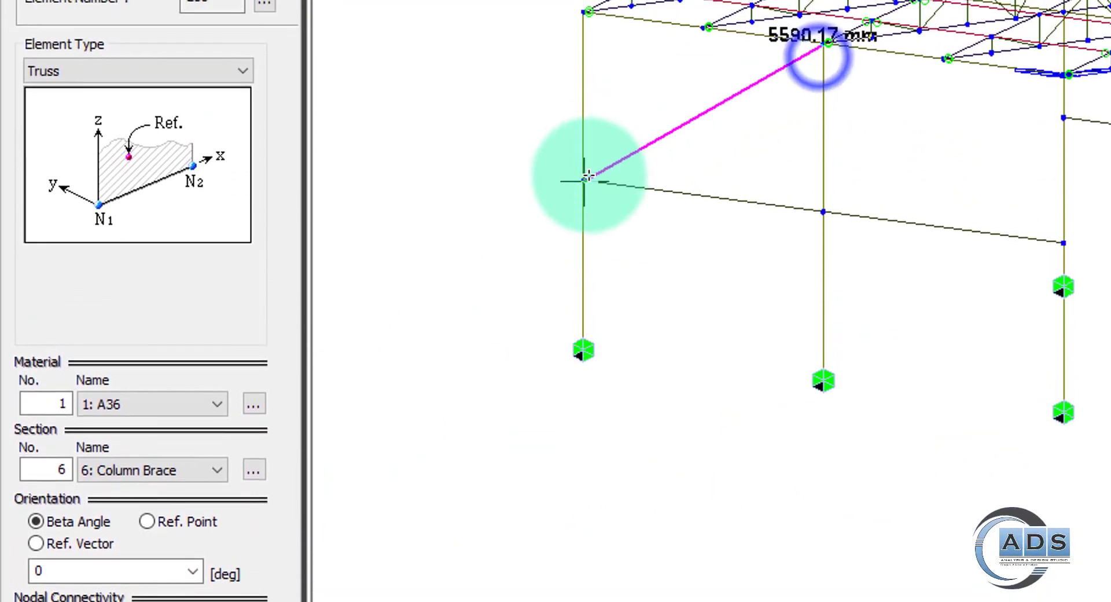
click(585, 177)
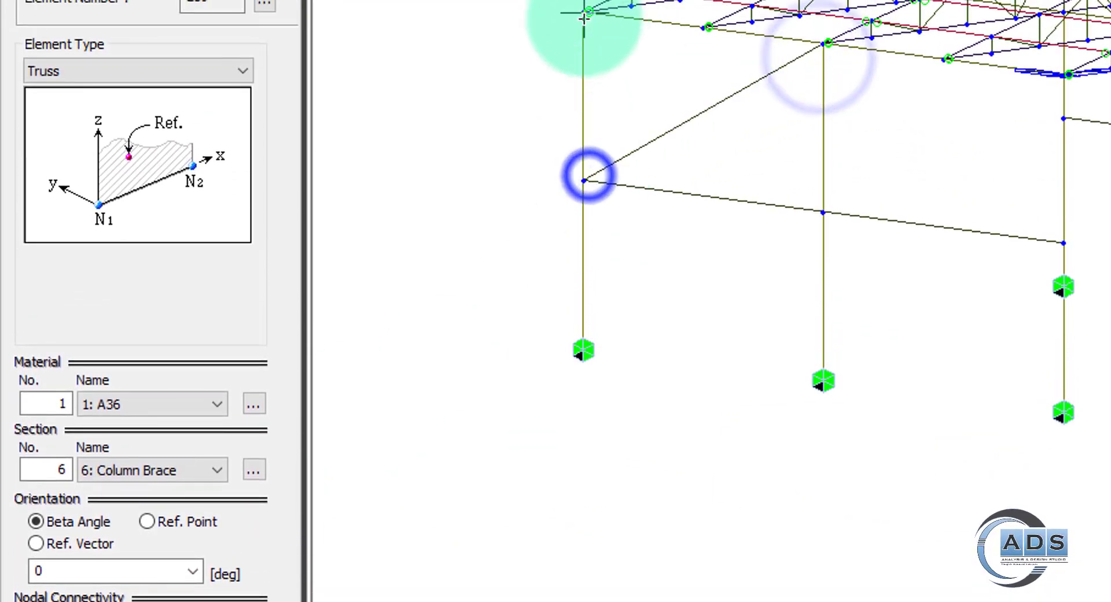
click(587, 13)
click(850, 211)
click(840, 202)
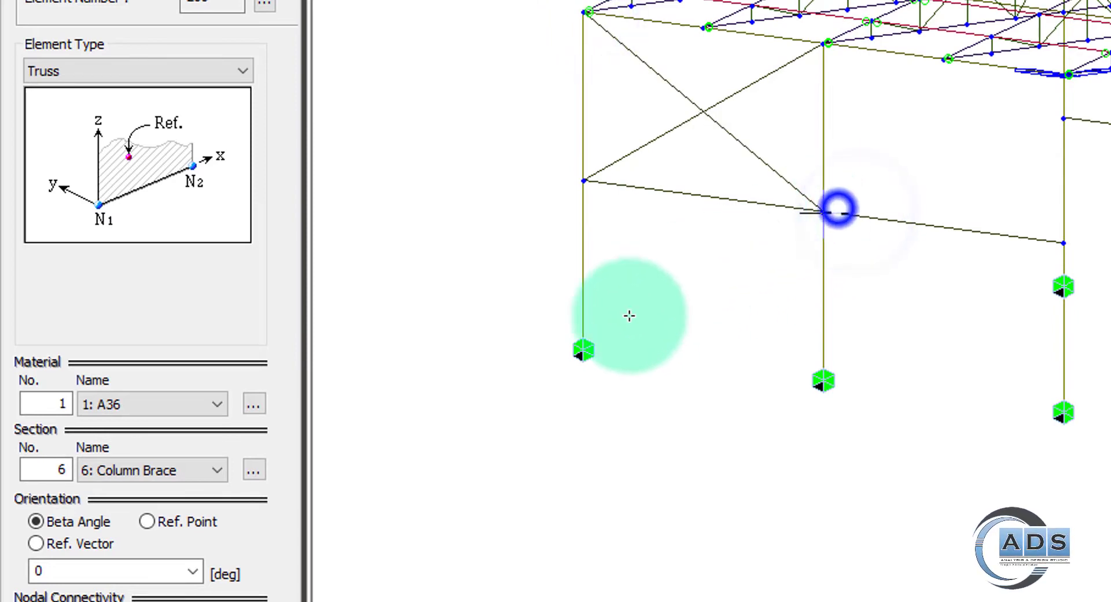
click(584, 349)
click(585, 180)
click(814, 369)
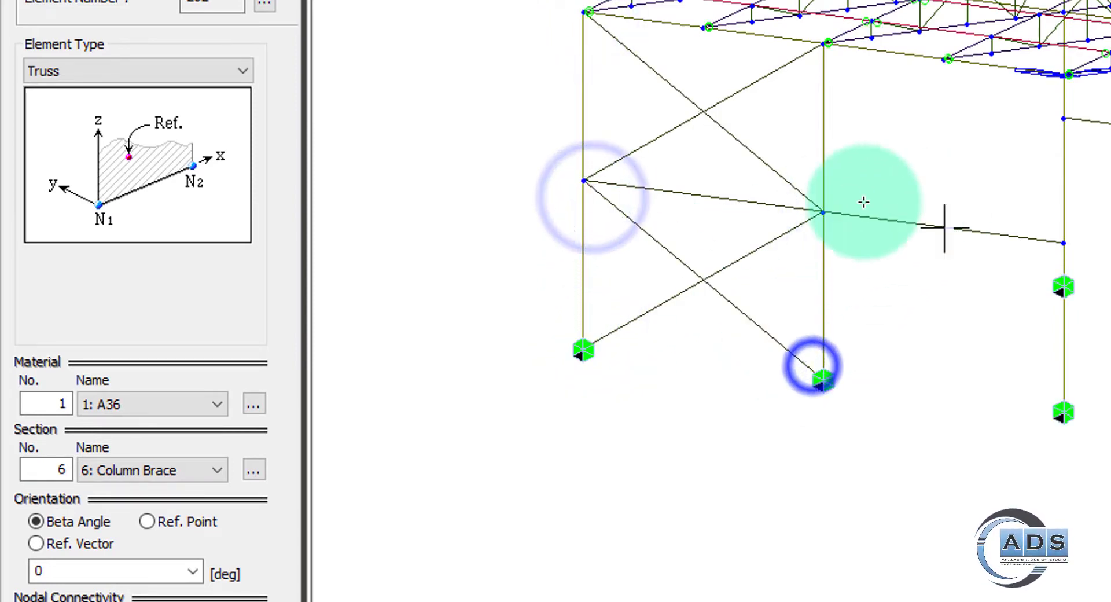
- Create crossed truss braces above and below the mid-height beam in the second bay of the same column row
click(830, 212)
click(1066, 81)
click(828, 44)
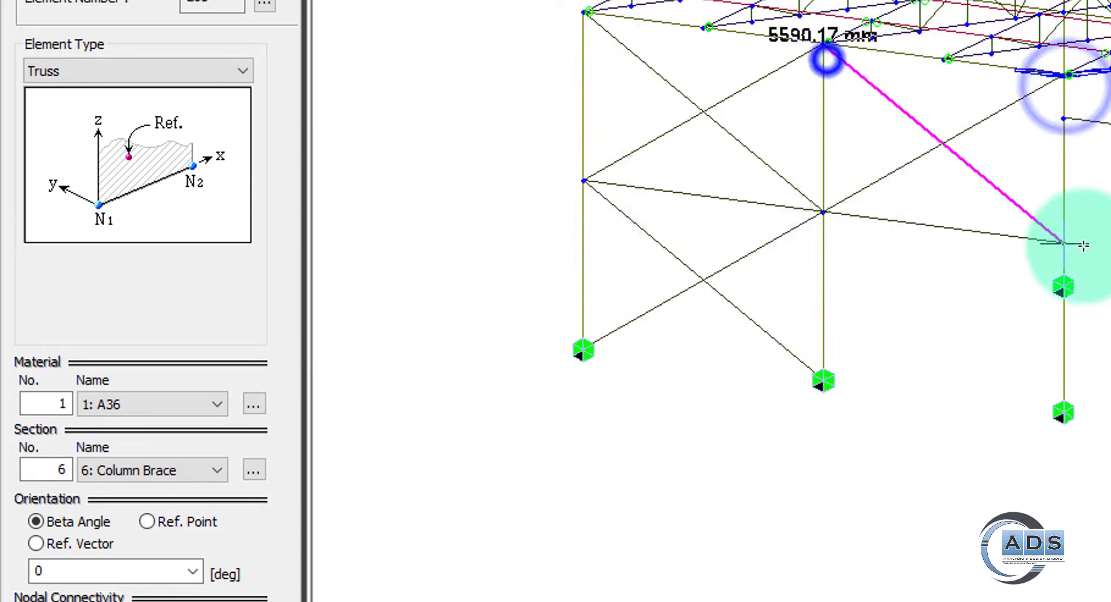
click(1063, 243)
click(842, 372)
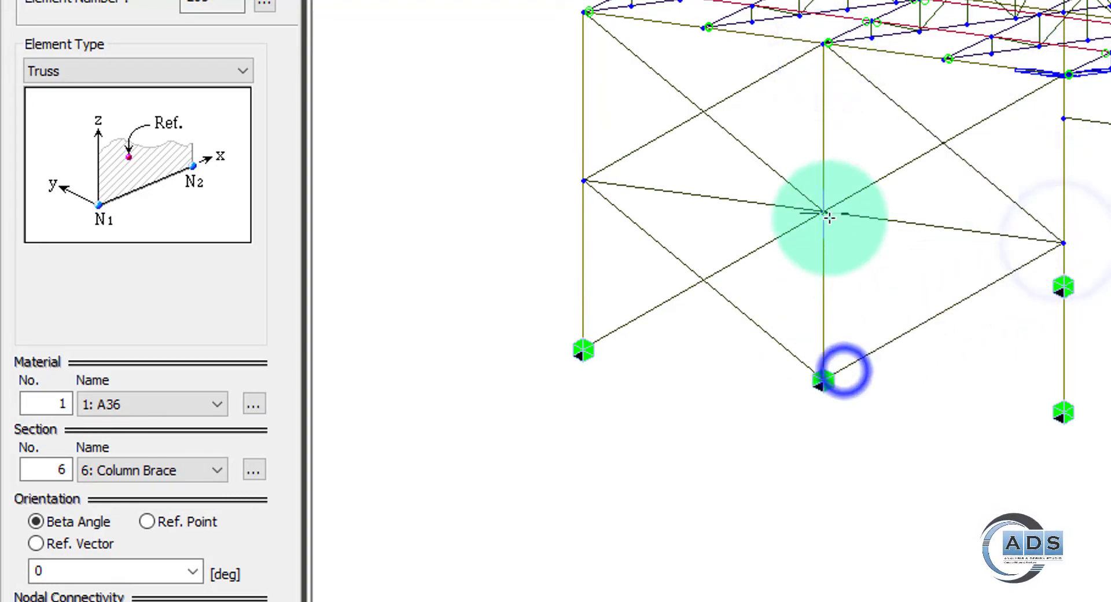
click(833, 214)
click(1061, 404)
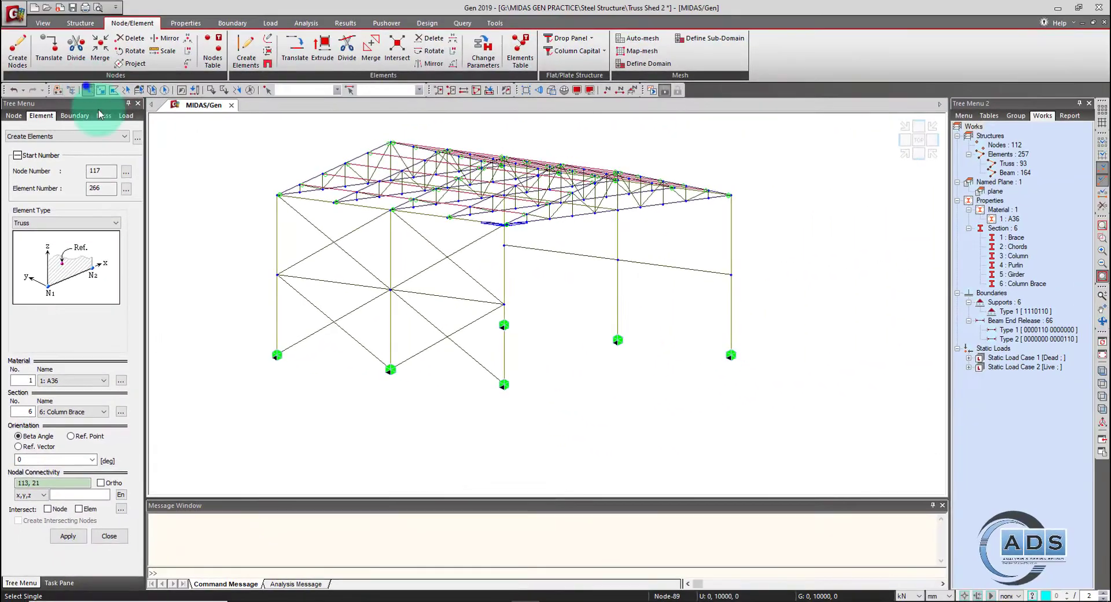
- Copy the eight new cross braces by 10000,0,0 mm onto the opposite column row, including node and element attributes
click(113, 10)
drag(585, 371, 560, 310)
drag(582, 251, 554, 207)
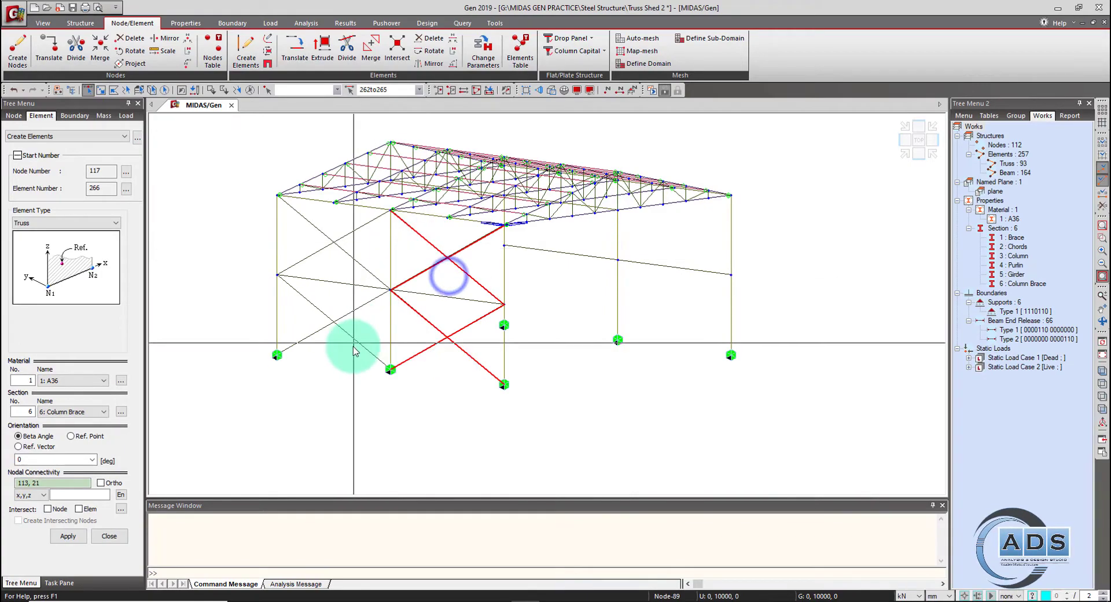
drag(346, 271, 319, 231)
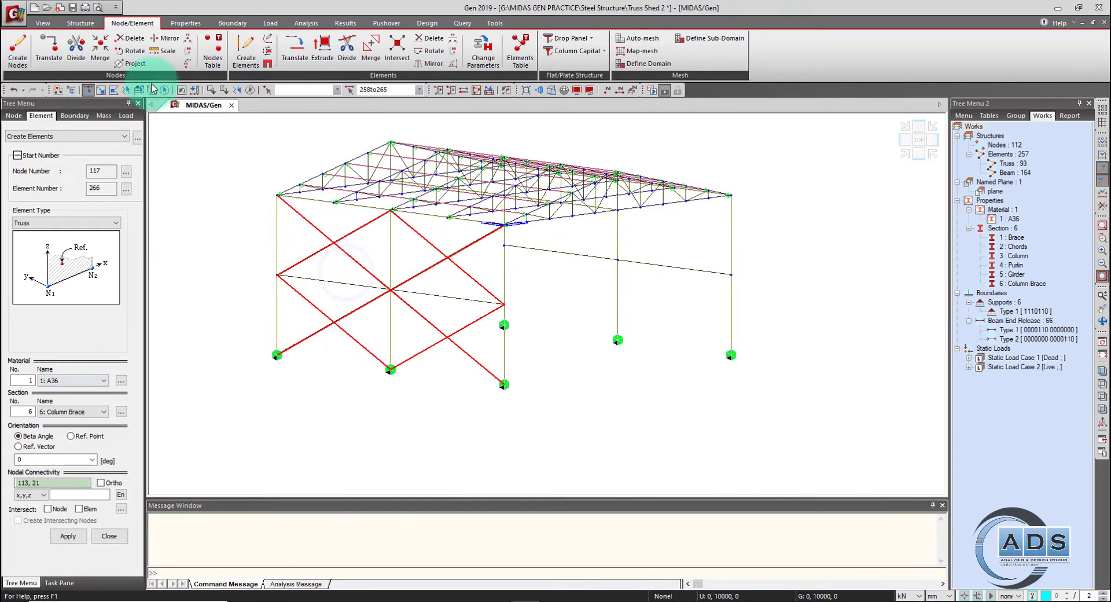
click(315, 56)
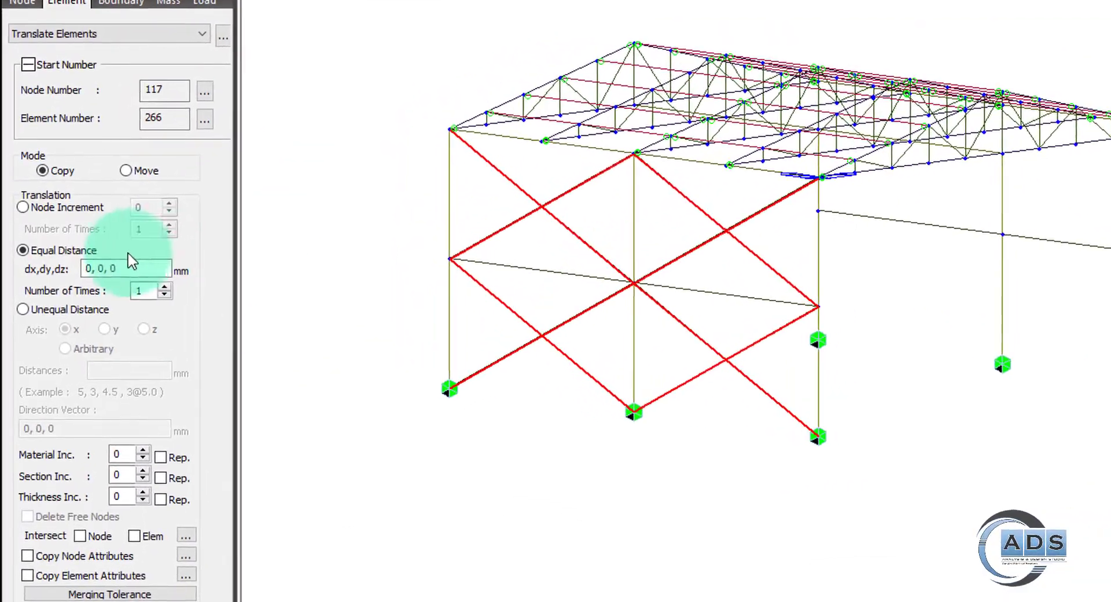
triple_click(152, 267)
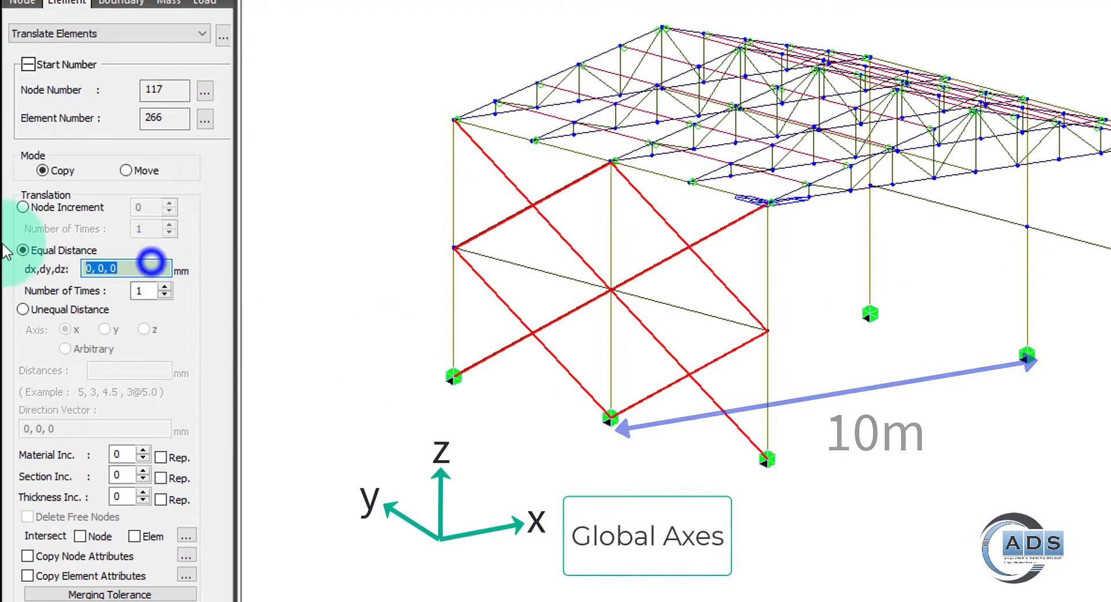
text(10000,0)
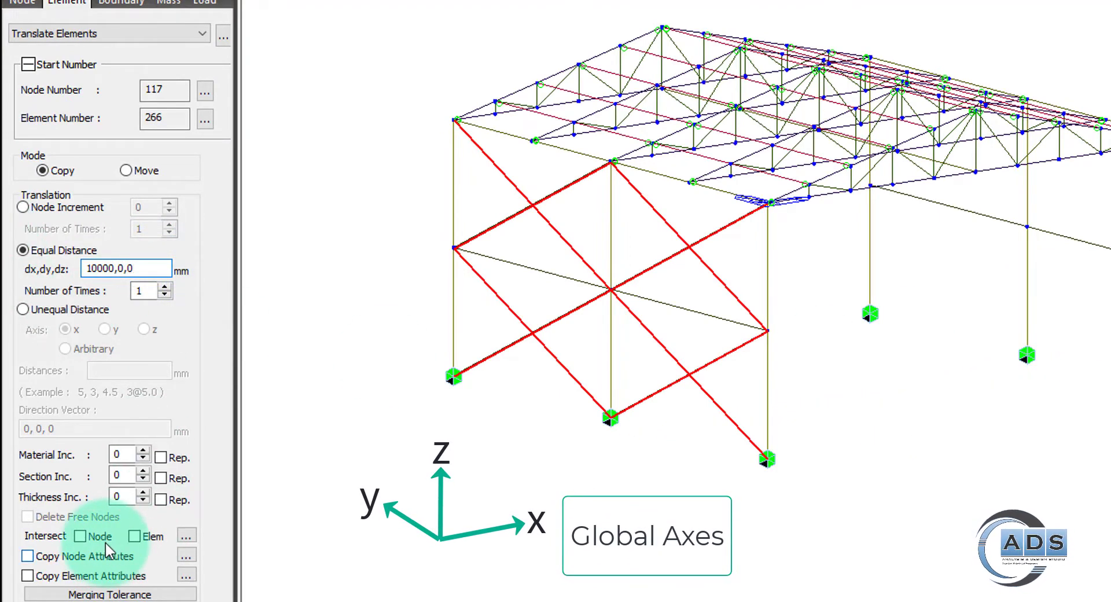
click(30, 575)
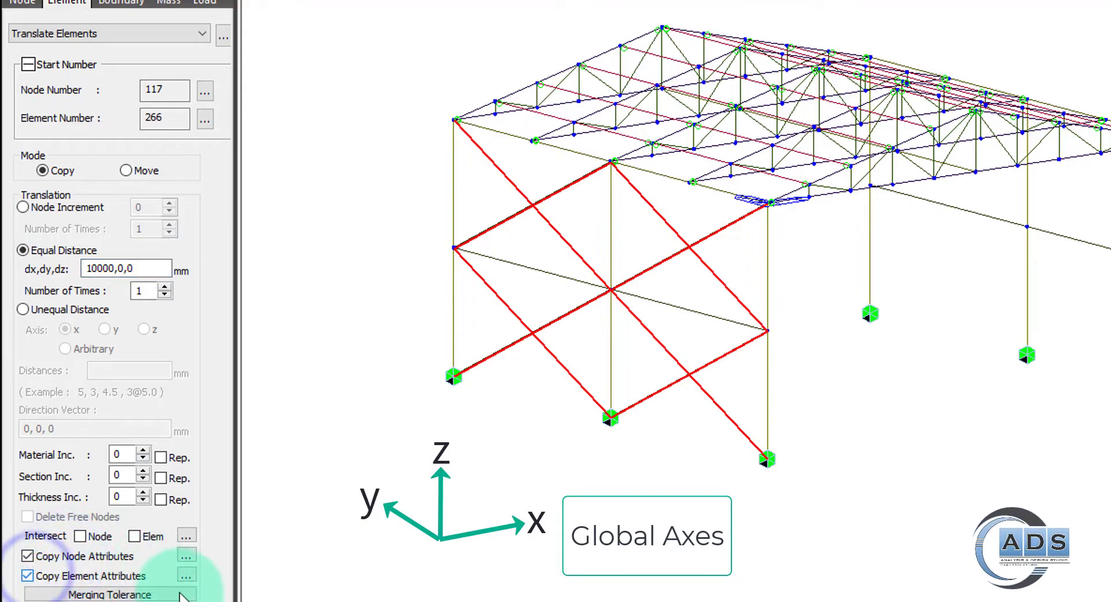
click(73, 536)
ctrl+middle_drag(903, 390, 967, 417)
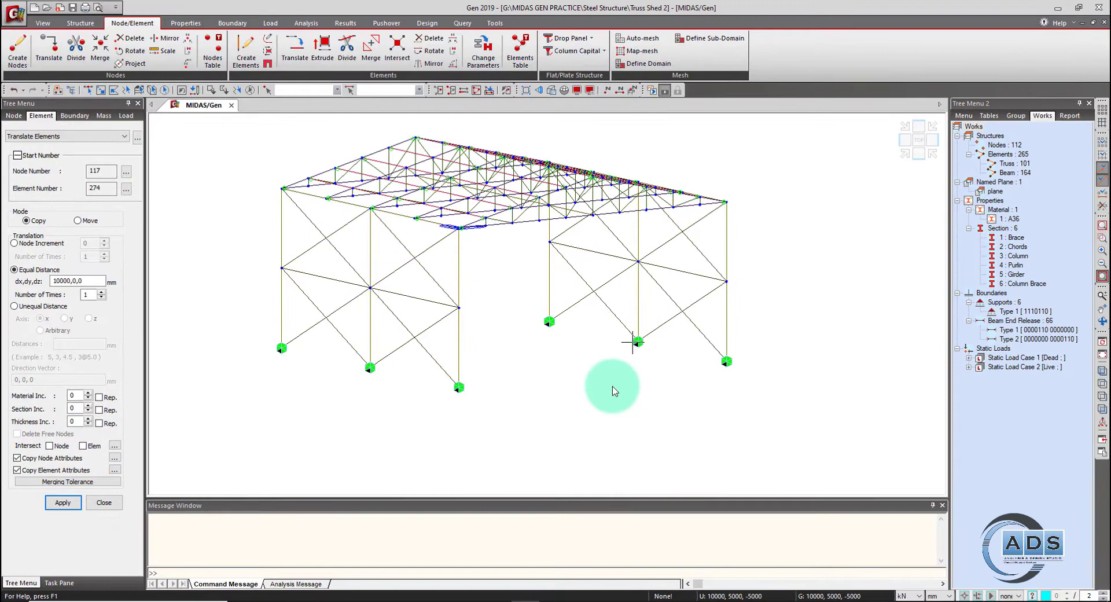
ctrl+middle_drag(637, 391, 617, 388)
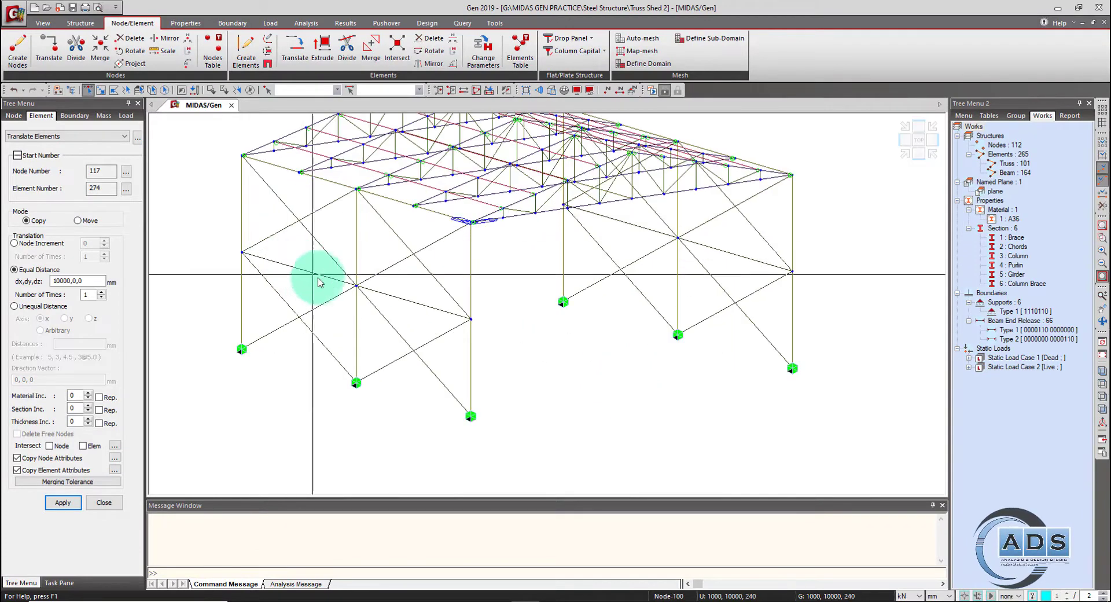
- Apply pinned-pinned beam end releases (My and Mz at both ends) to the four mid-height beams in both column rows
click(319, 279)
click(411, 300)
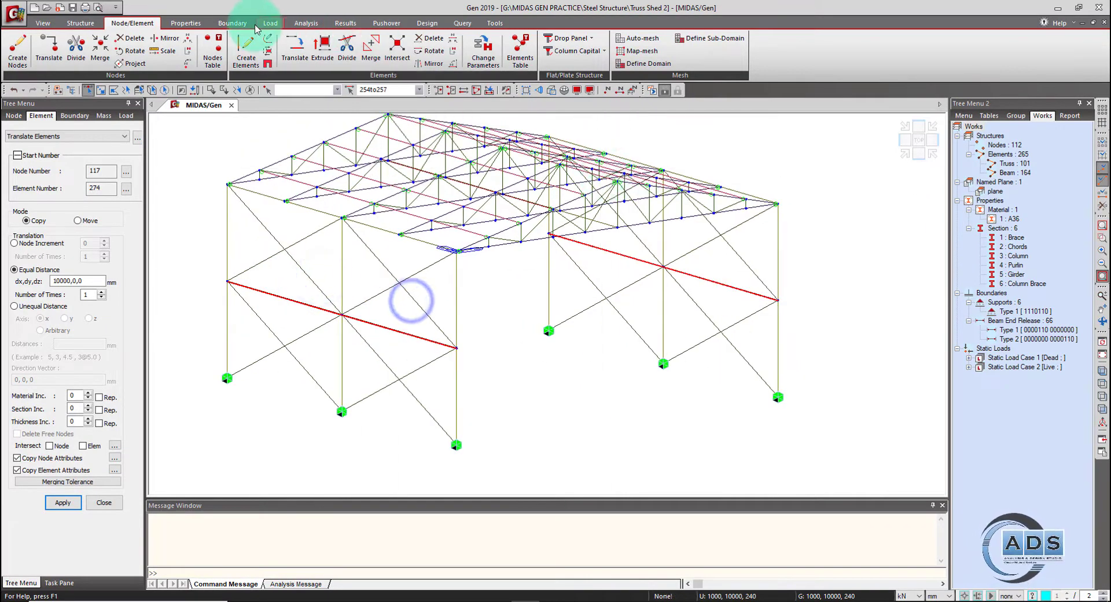
click(226, 24)
click(274, 51)
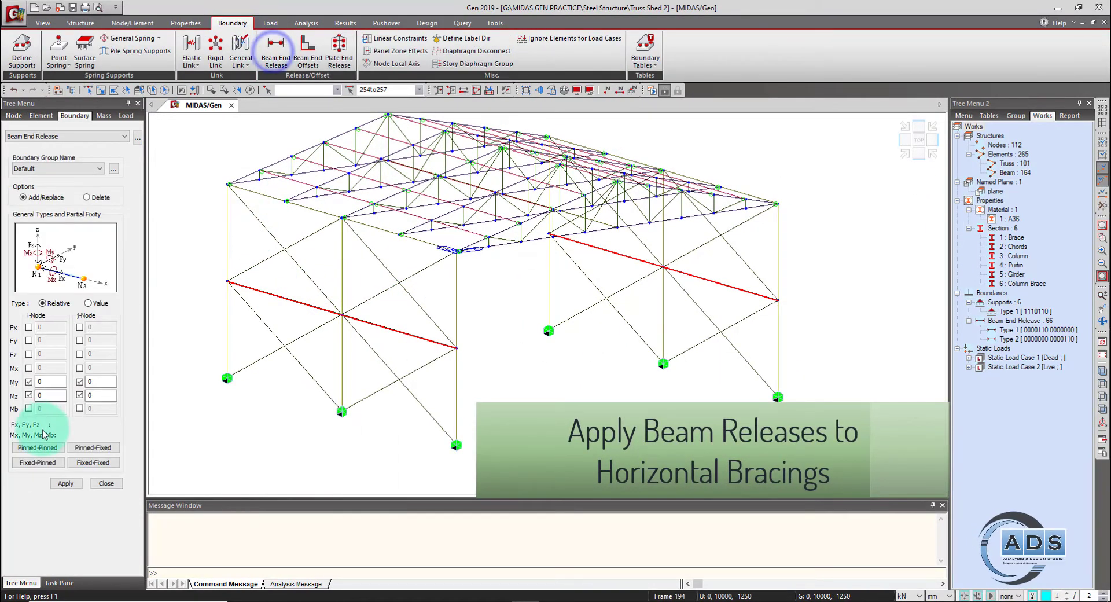
click(65, 481)
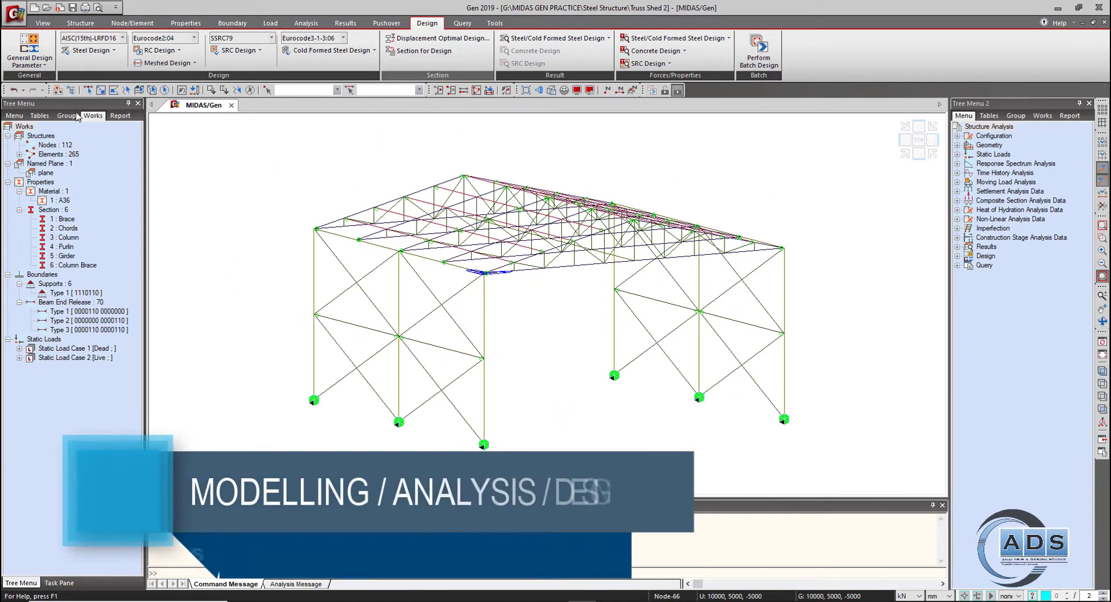
- Run the batch steel code check on the two elements of the near corner column, and move the results clear of the model
click(87, 90)
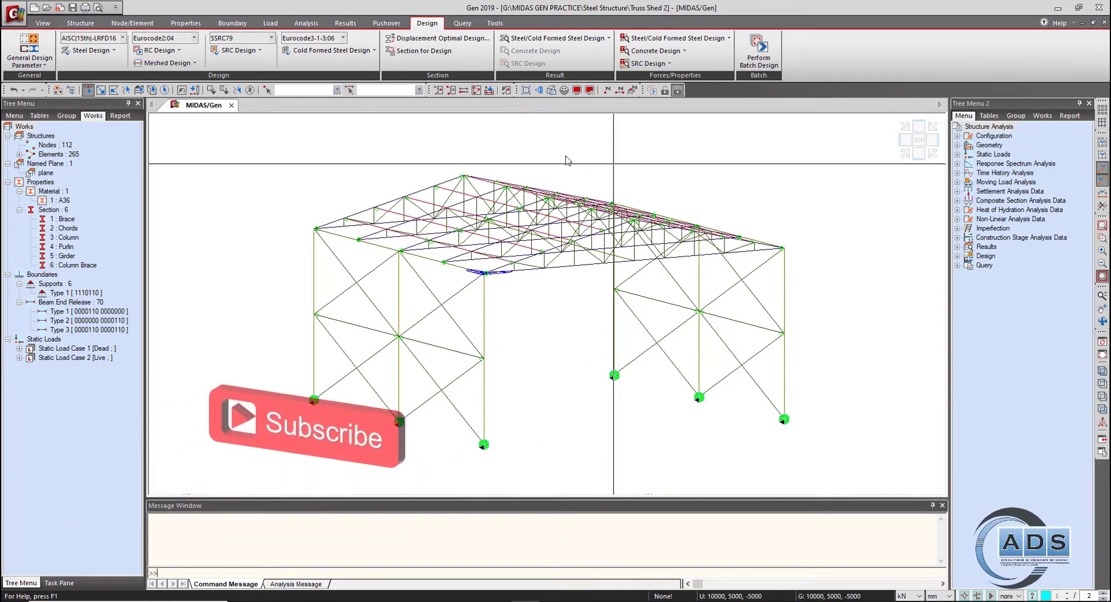
click(759, 60)
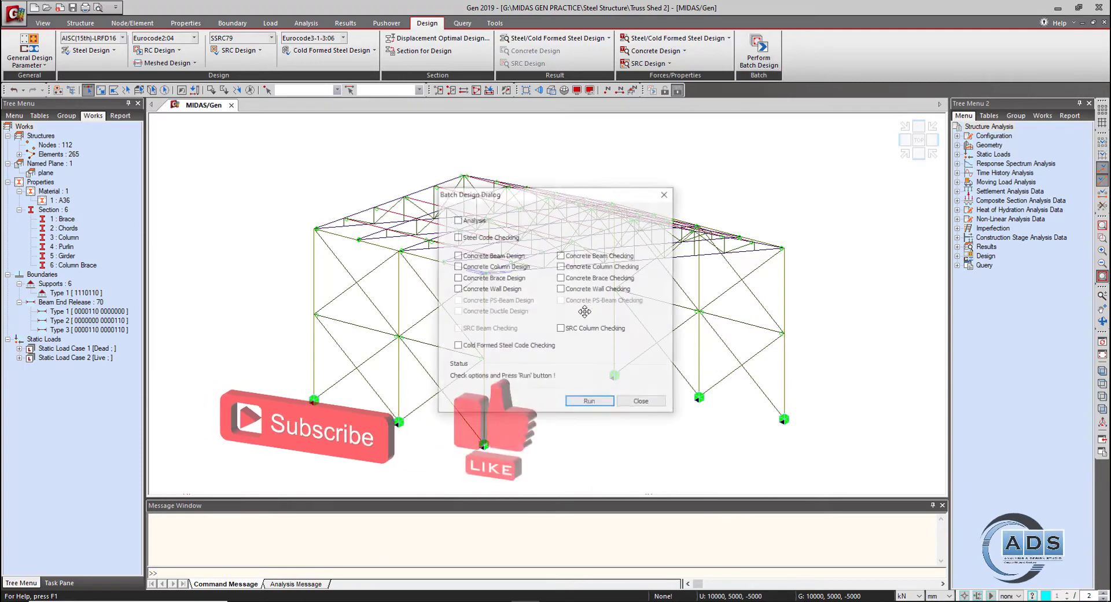
click(646, 400)
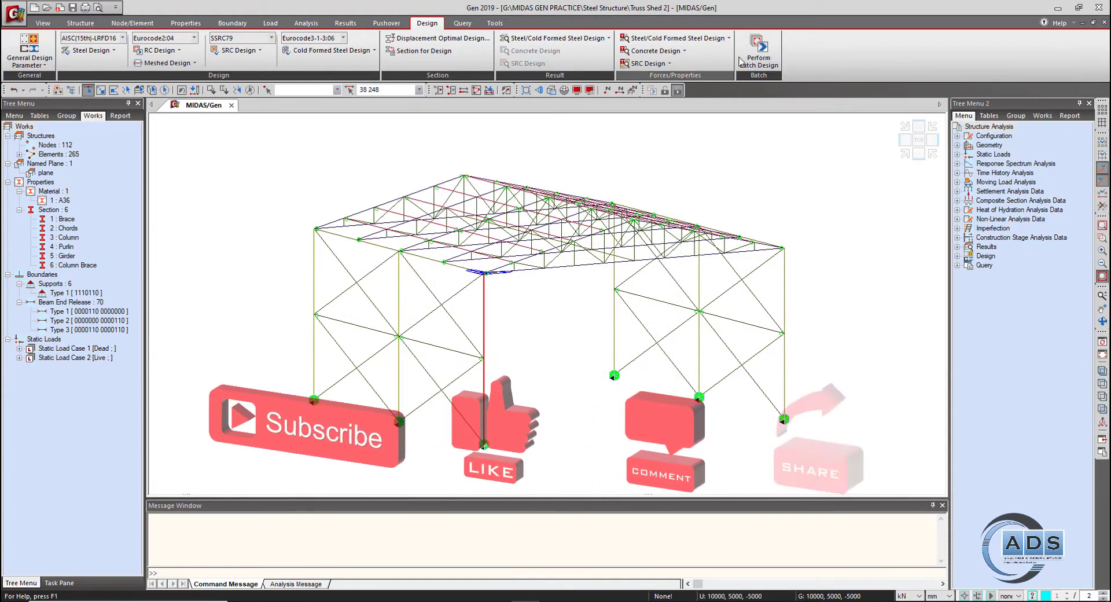
click(758, 58)
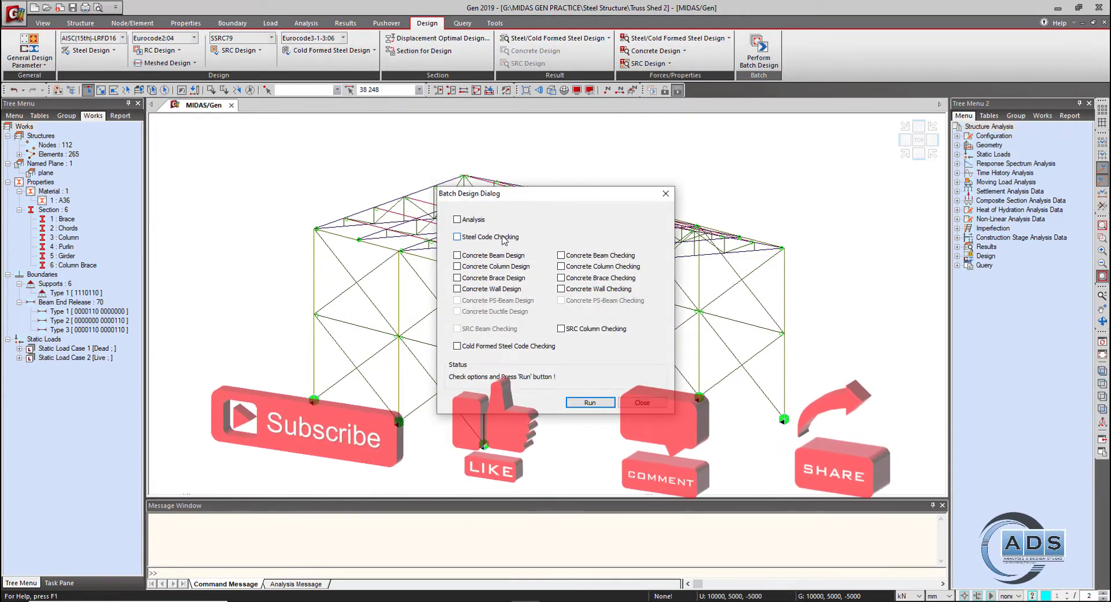
click(589, 402)
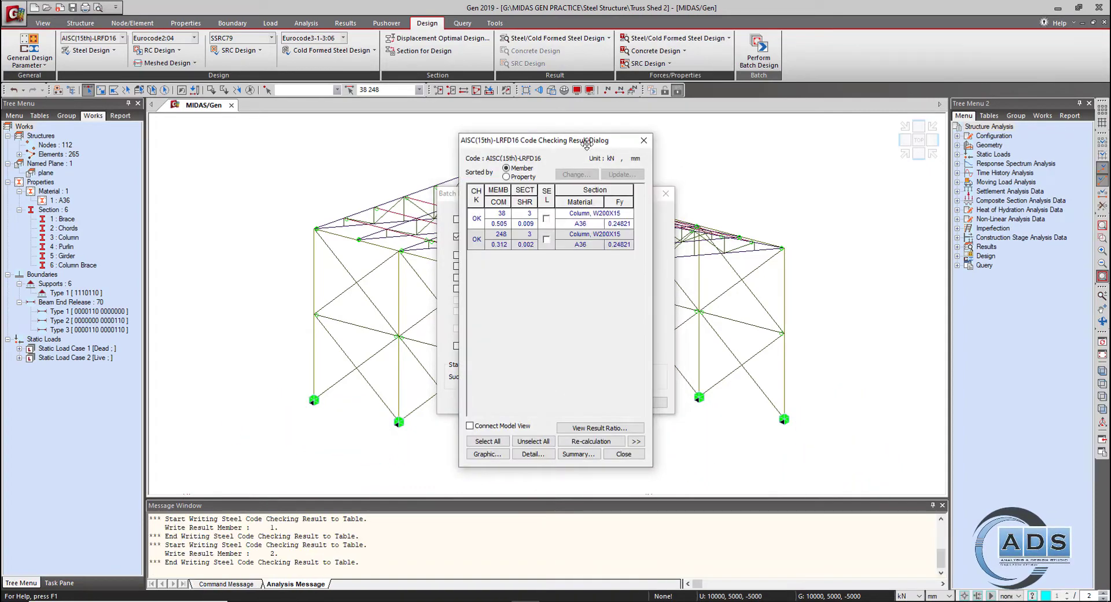
drag(559, 139, 200, 138)
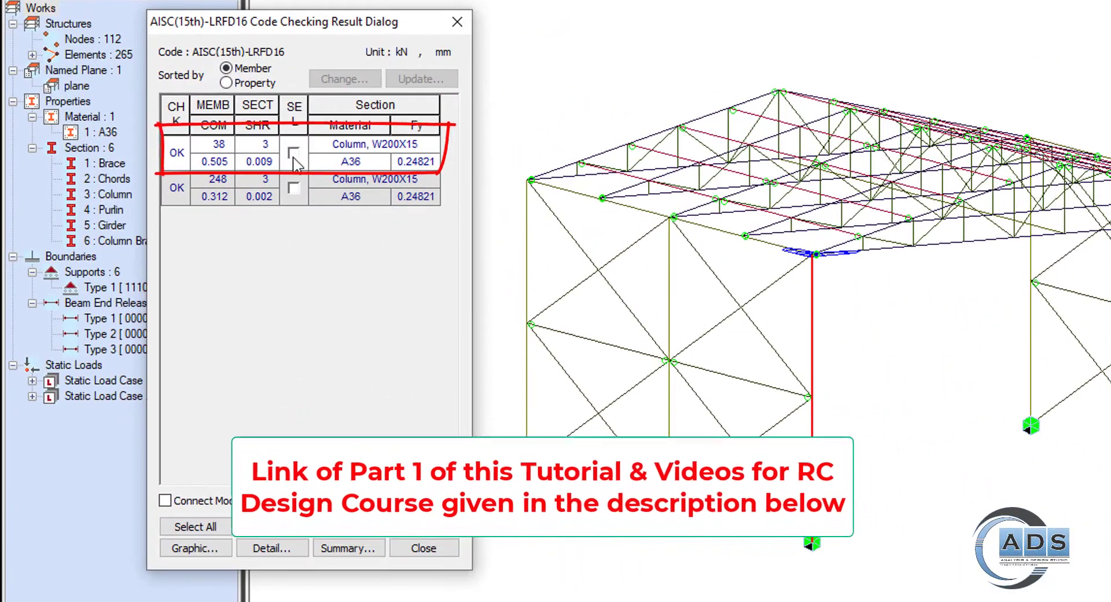
- Examine the graphic report of member 38 for unbraced lengths, effective length factors and combined strength, and close it
click(175, 213)
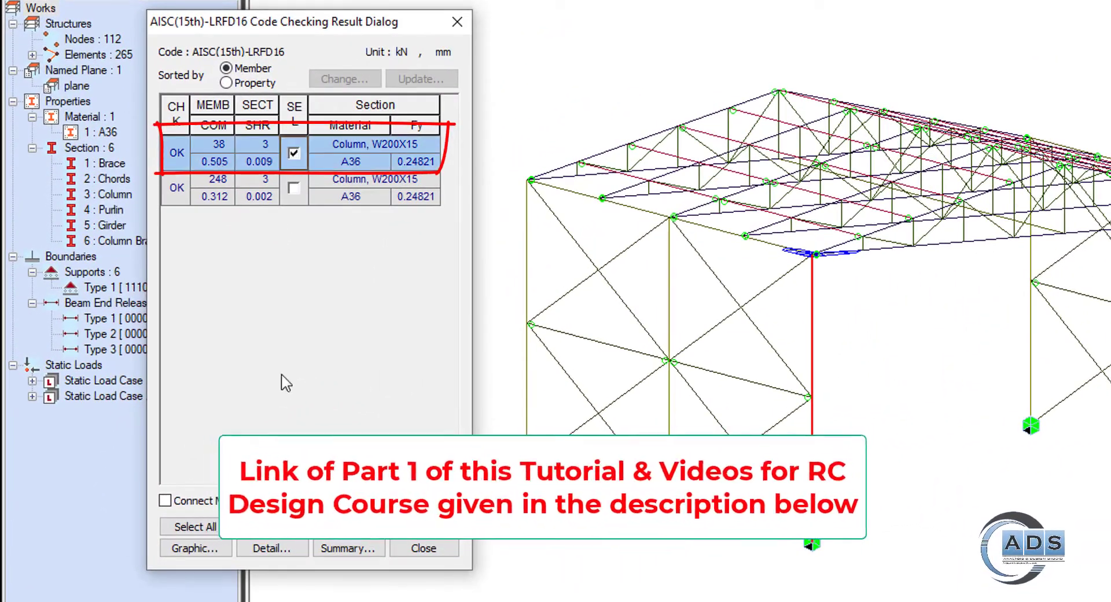
click(202, 548)
scroll(427, 339, down, 5)
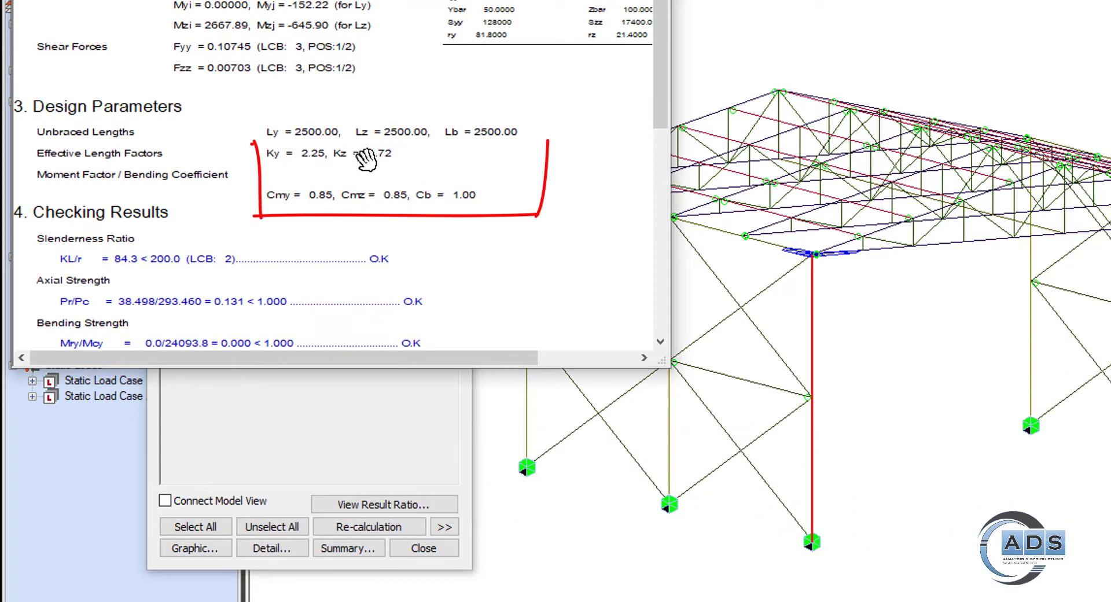
scroll(456, 250, up, 1)
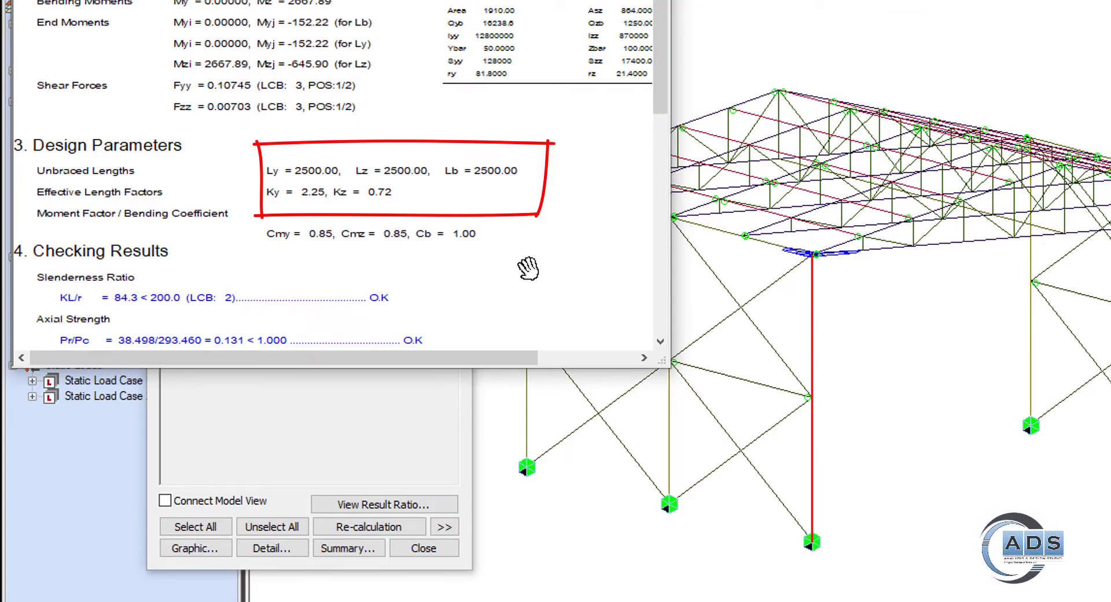
scroll(414, 276, down, 5)
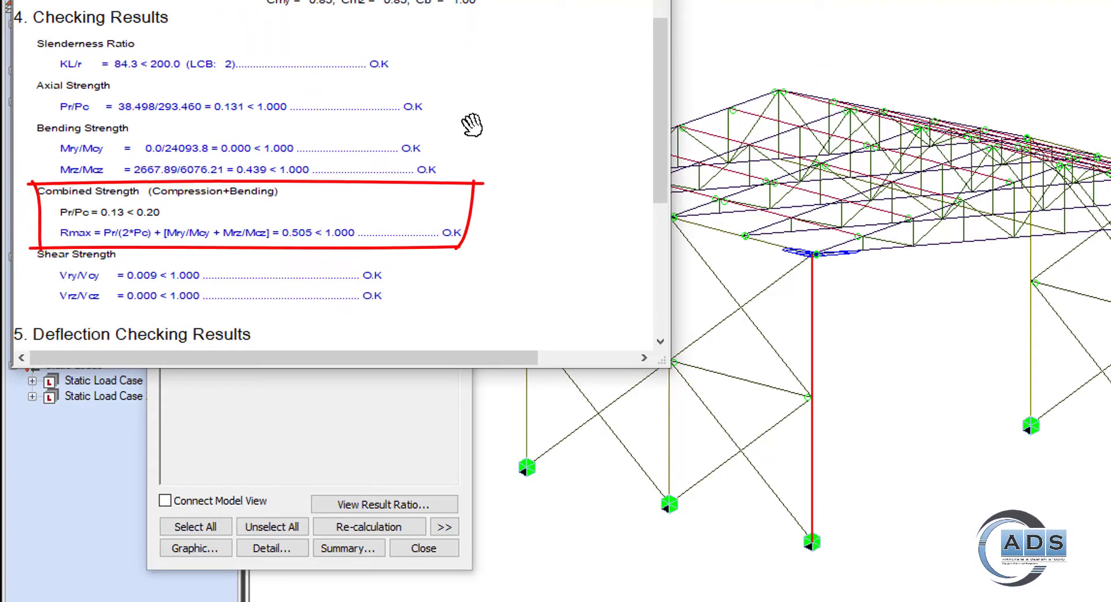
scroll(472, 124, up, 3)
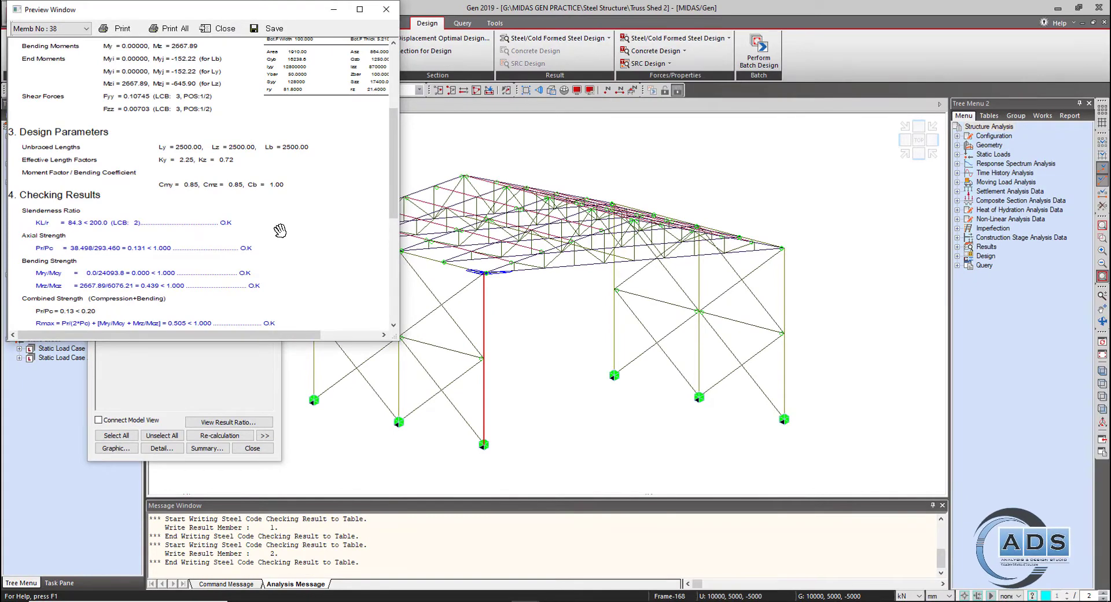
click(385, 9)
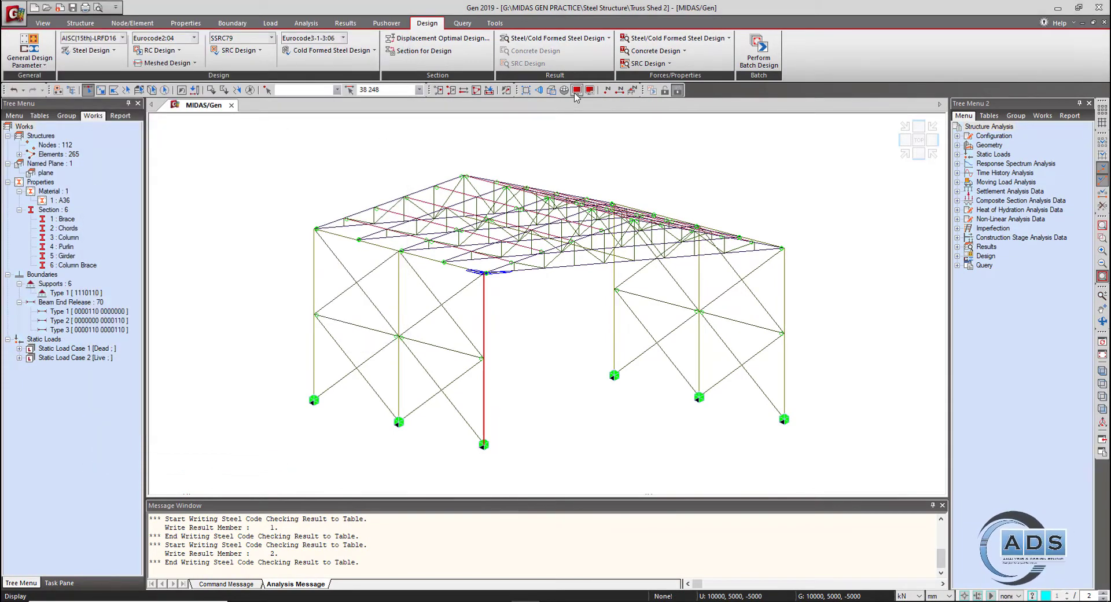
- Display the local axes of all elements on the model
click(576, 91)
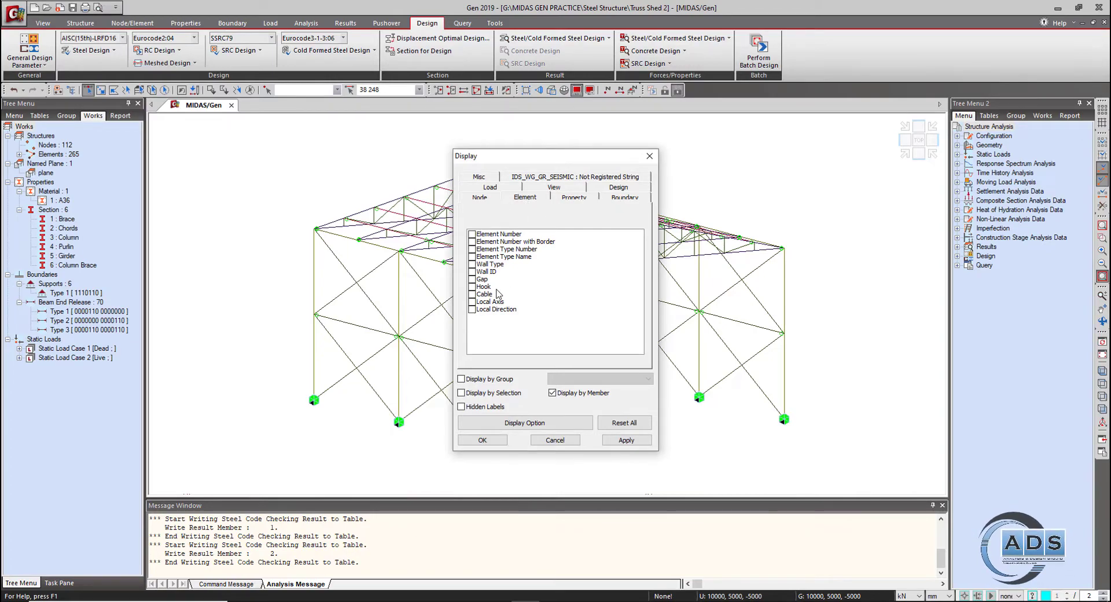
click(483, 440)
scroll(496, 322, up, 3)
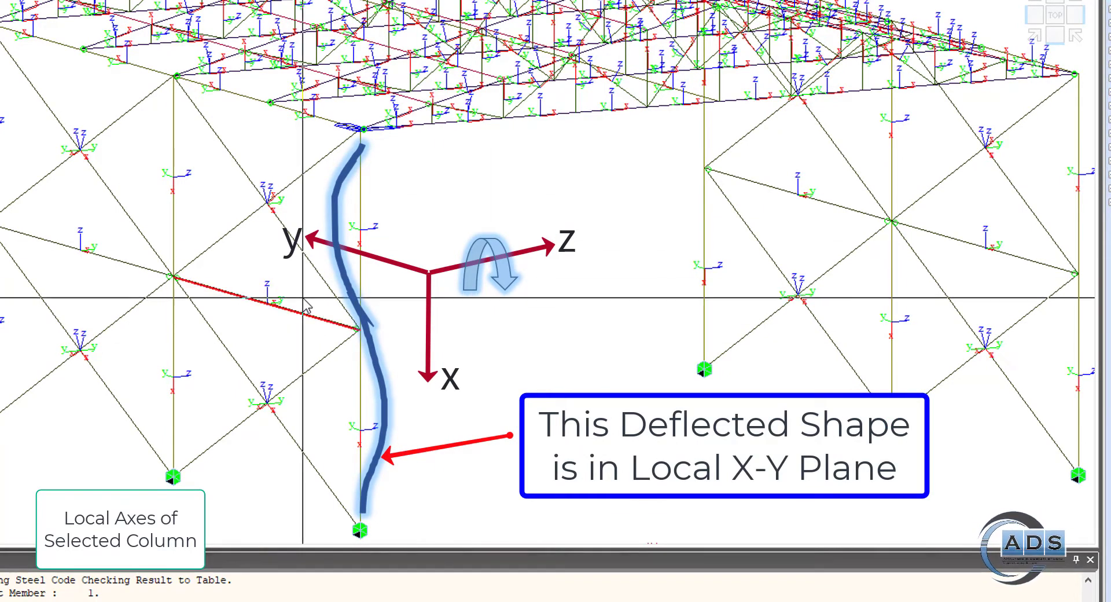
- Highlight the mid-height beam and braces that meet the near corner column at mid-height, and clear the selection
ctrl+click(331, 294)
click(348, 337)
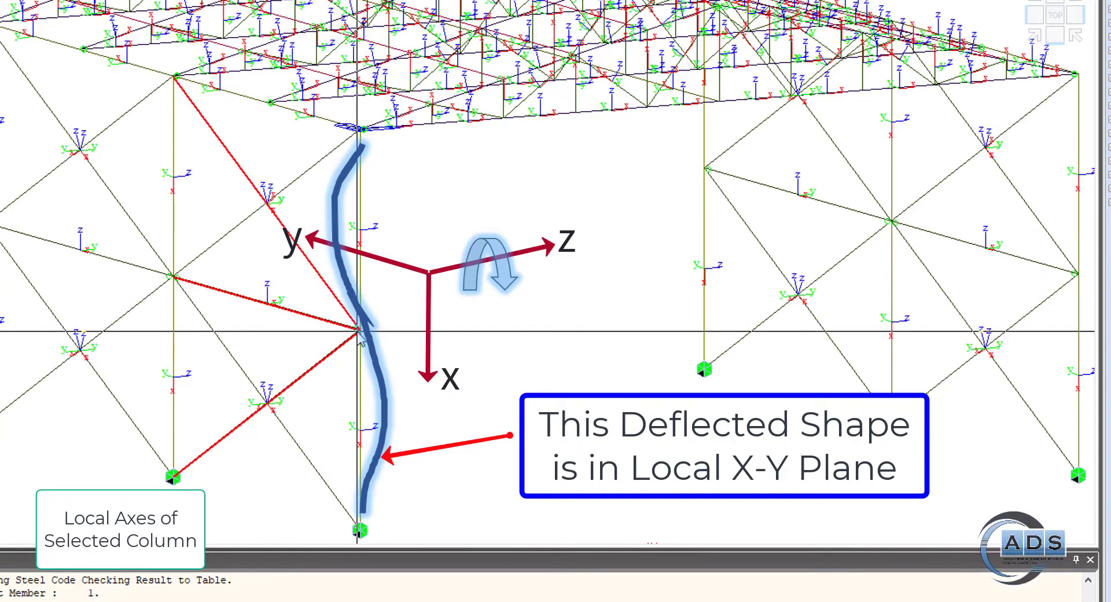
drag(336, 298, 382, 355)
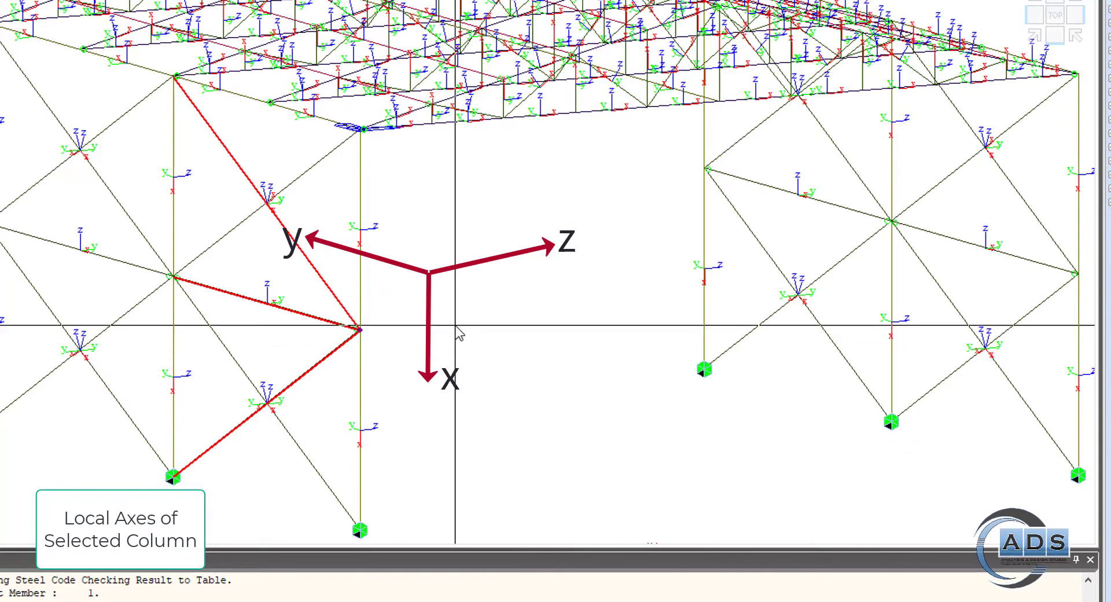
key(Escape)
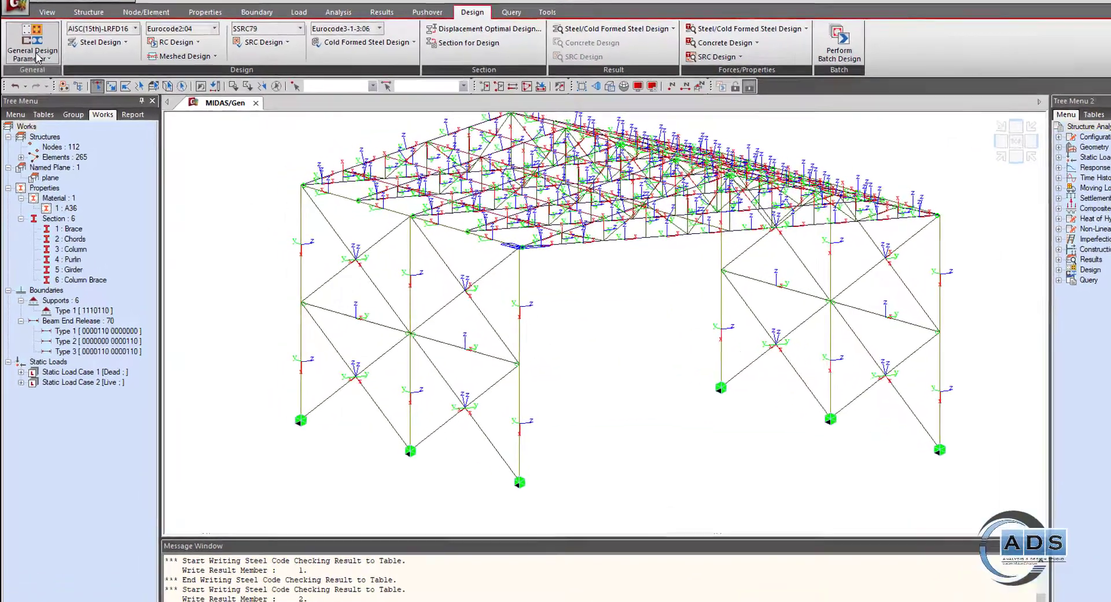
- Assign elements to design members automatically for the entire model
click(35, 65)
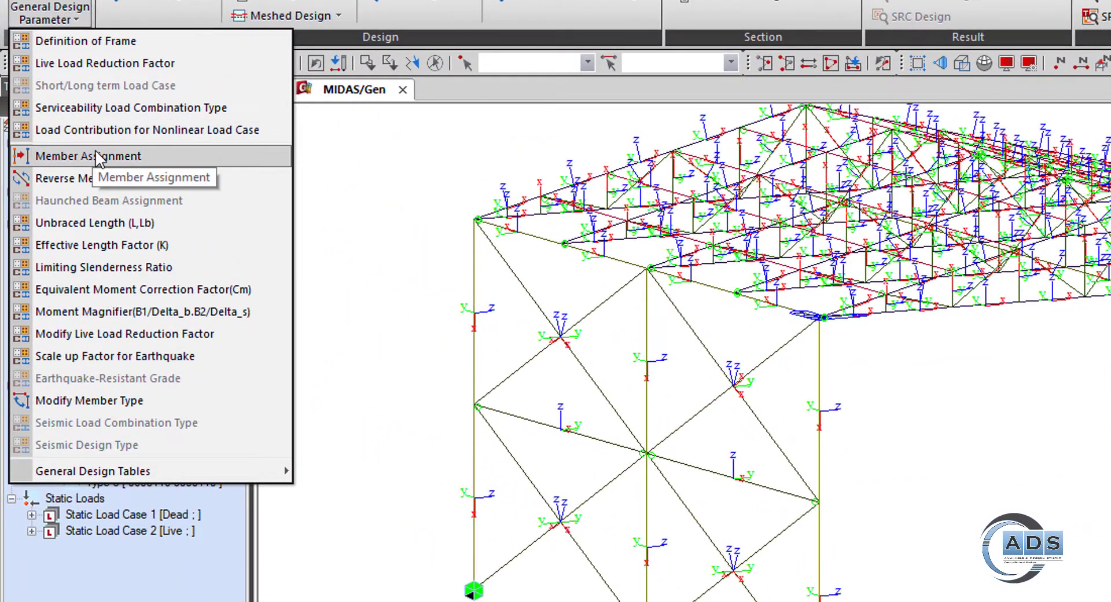
click(117, 155)
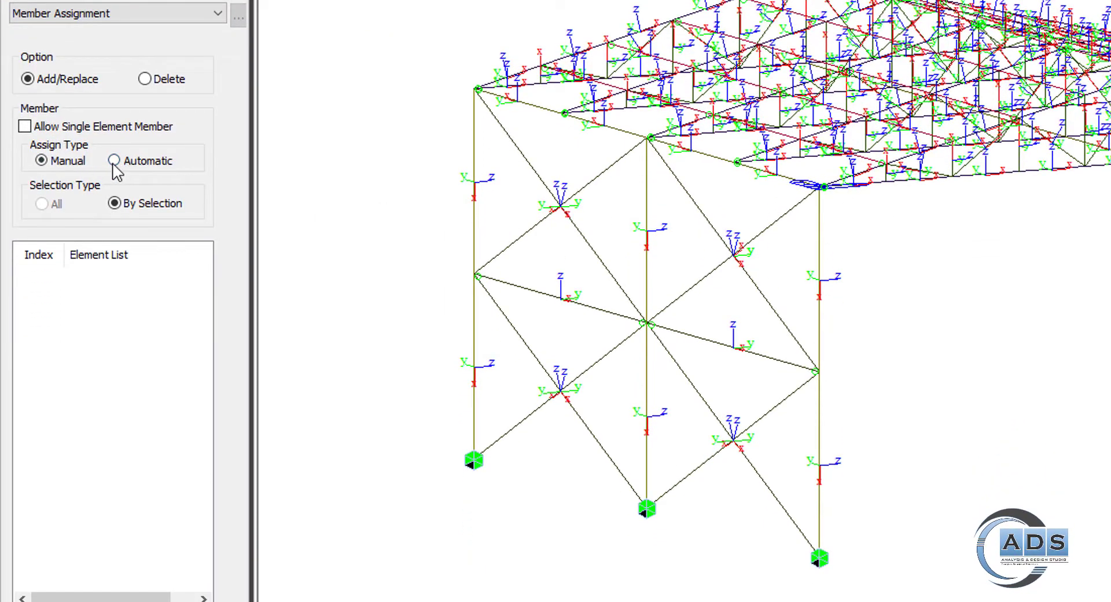
click(114, 161)
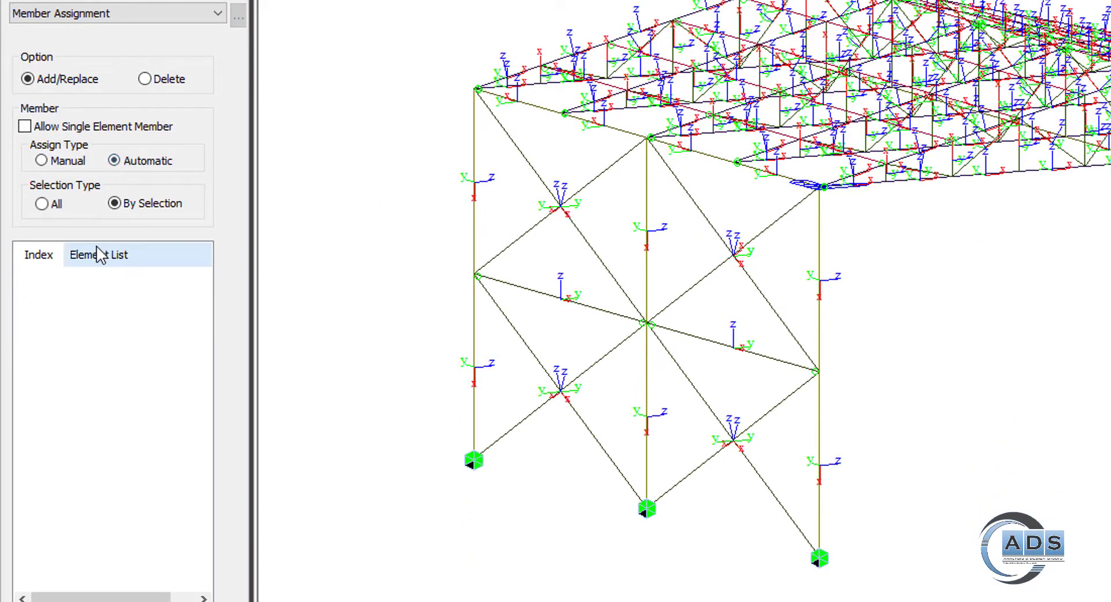
click(43, 205)
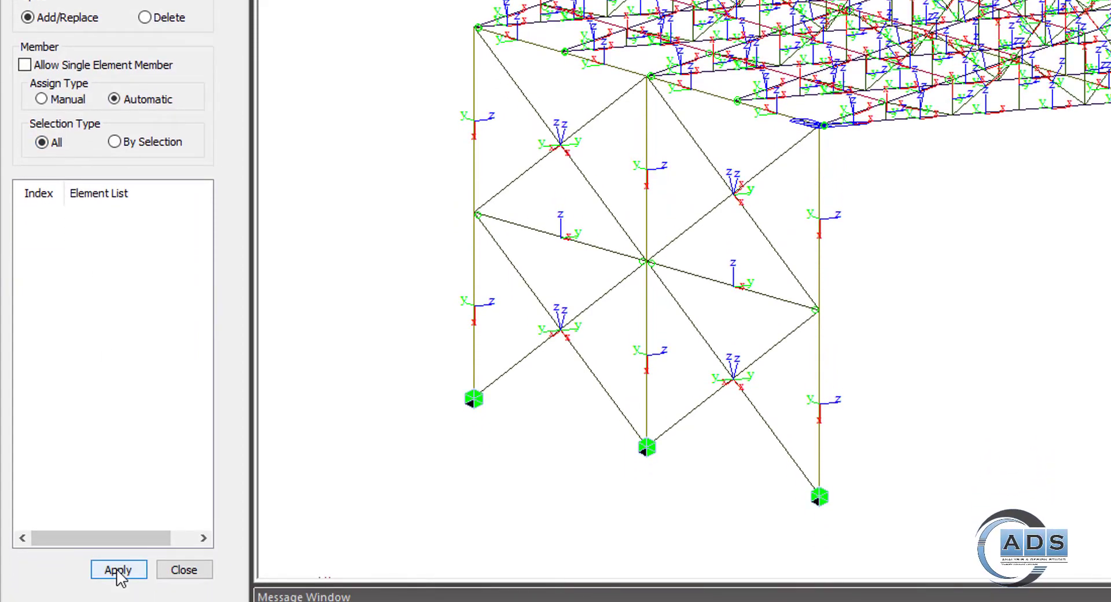
click(124, 569)
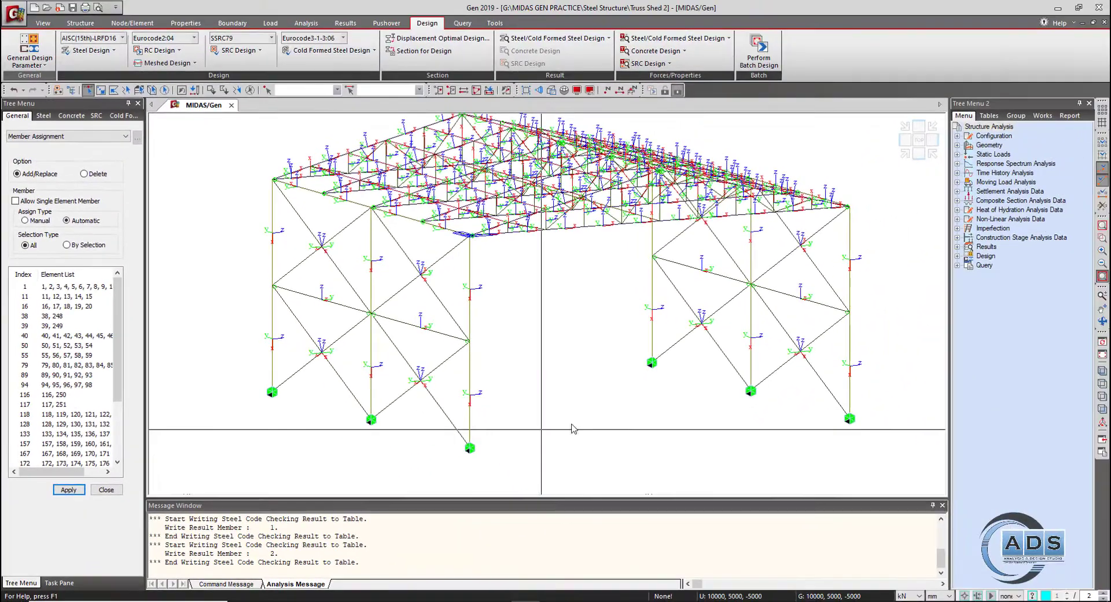
- Select the near corner column to check that its two elements belong to one member, and clear the selection
scroll(519, 292, up, 1)
click(466, 242)
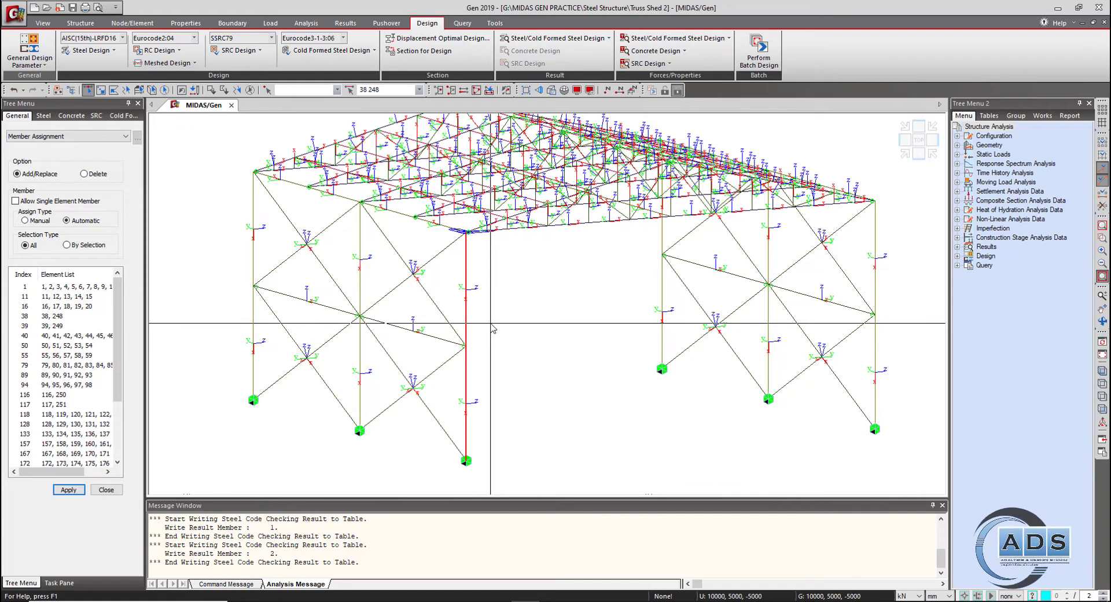
key(Escape)
scroll(485, 340, up, 1)
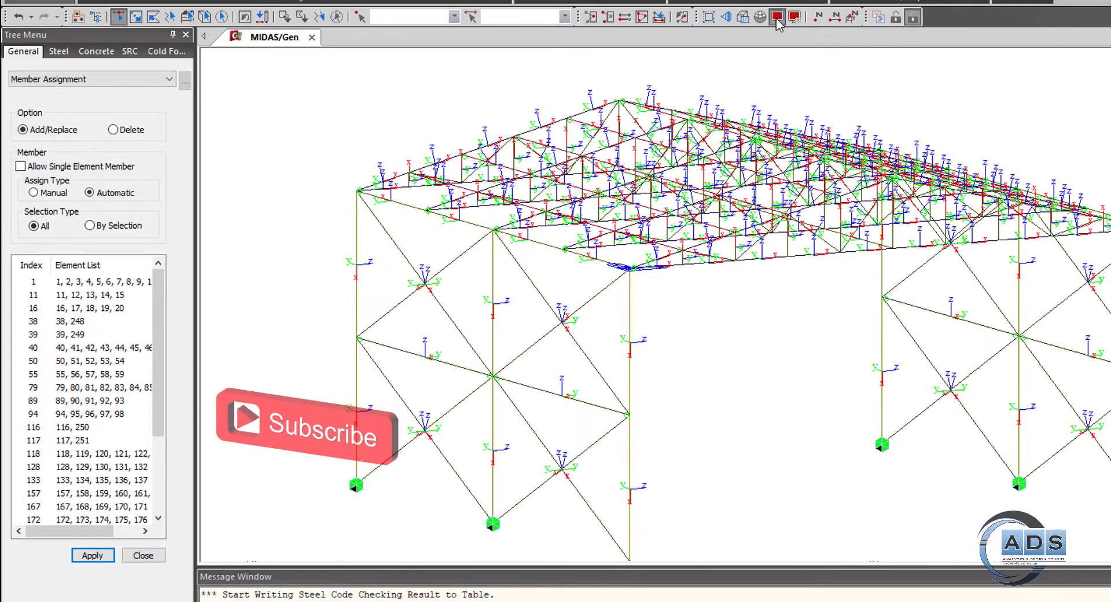
- Turn off the display of the element local axes
click(776, 17)
click(635, 302)
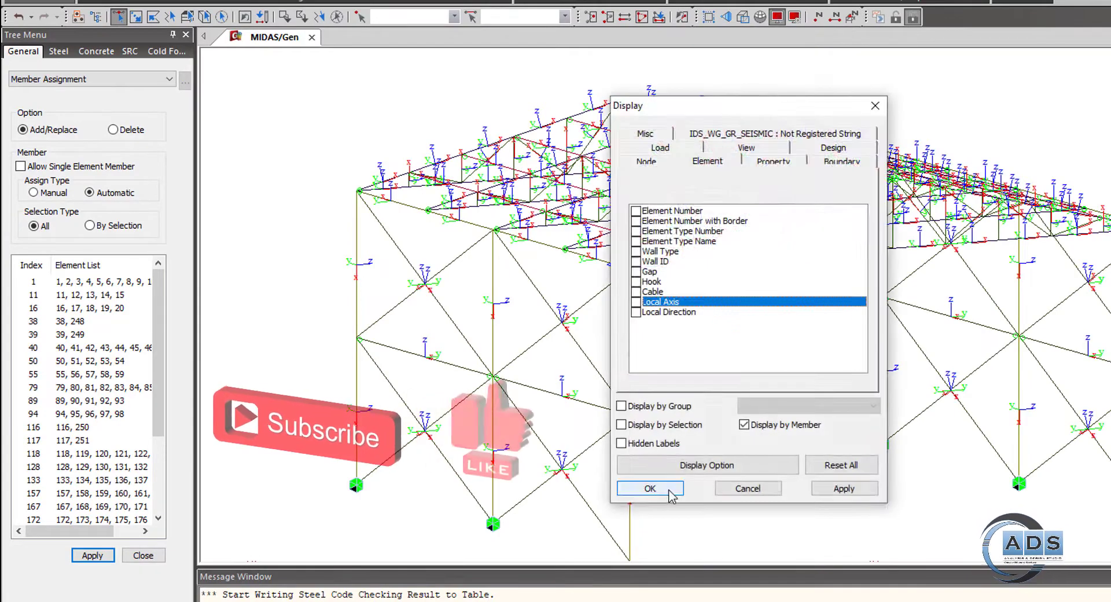
click(649, 487)
- Highlight the first assigned member, elements 1 to 10, to see which truss chord it covers
ctrl+middle_drag(754, 480, 761, 384)
click(103, 283)
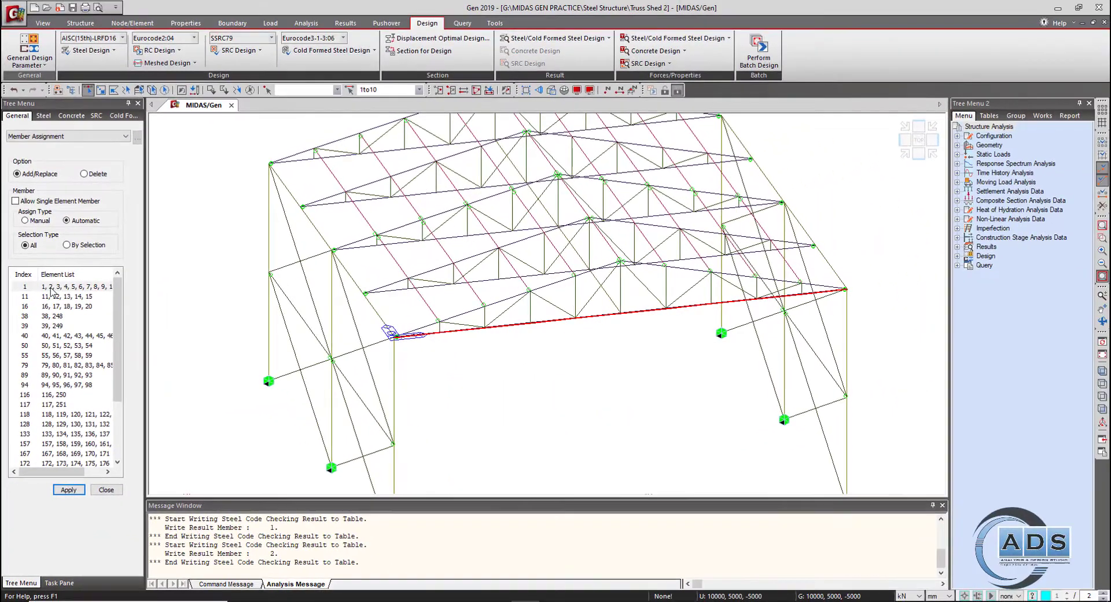
mouse_move(48, 472)
mouse_down()
mouse_move(74, 473)
mouse_move(49, 472)
mouse_up()
ctrl+middle_drag(404, 399, 590, 394)
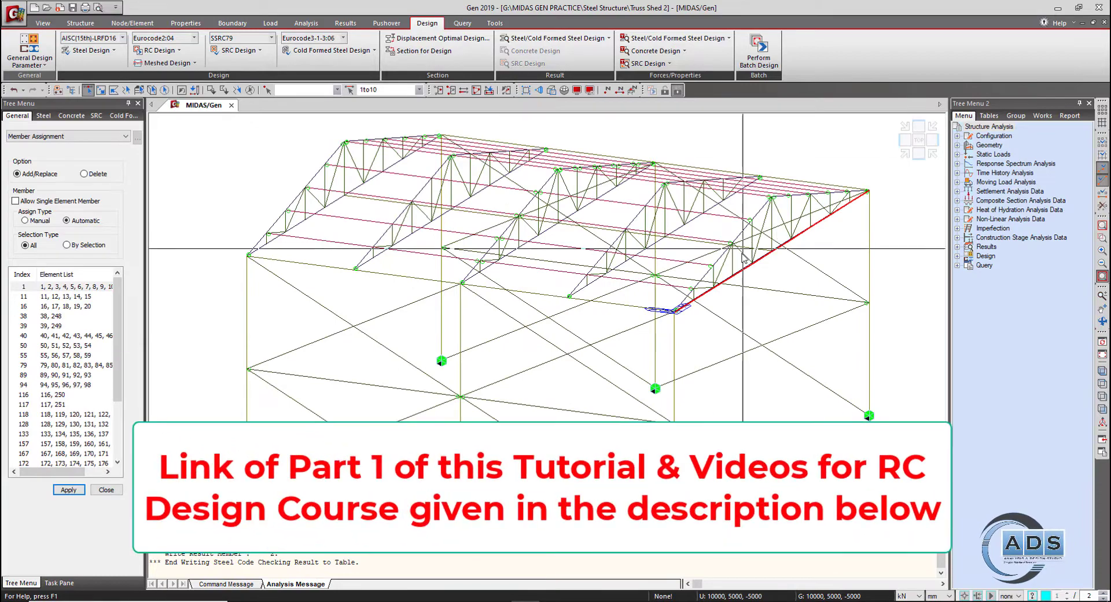
ctrl+middle_drag(665, 347, 793, 315)
- Isolate the near end truss in an elevation view and display its element numbers
drag(757, 137, 811, 240)
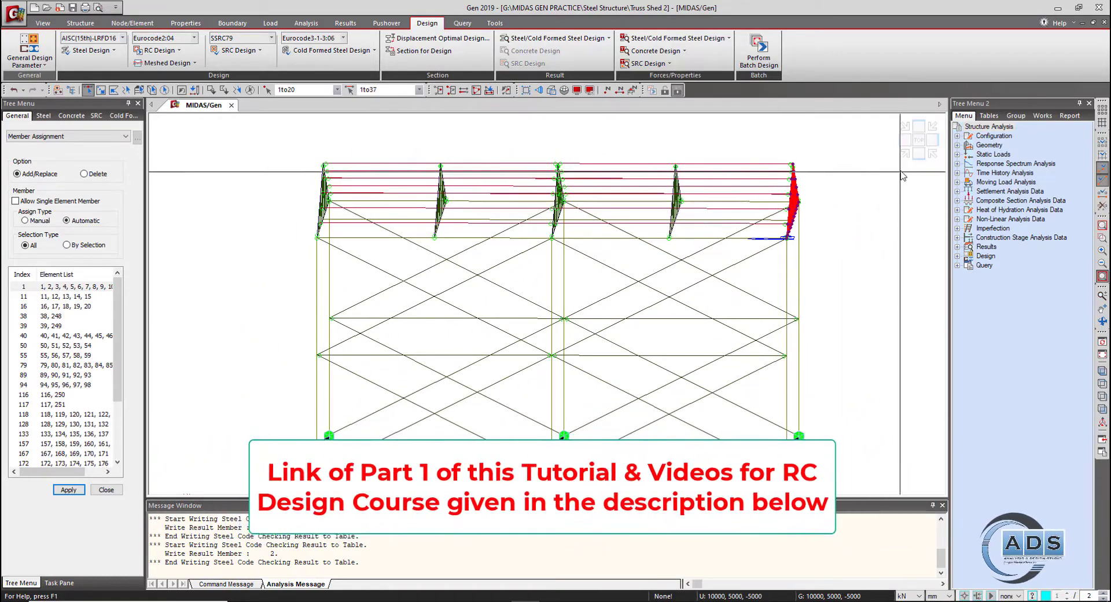
click(905, 140)
key(F2)
click(619, 89)
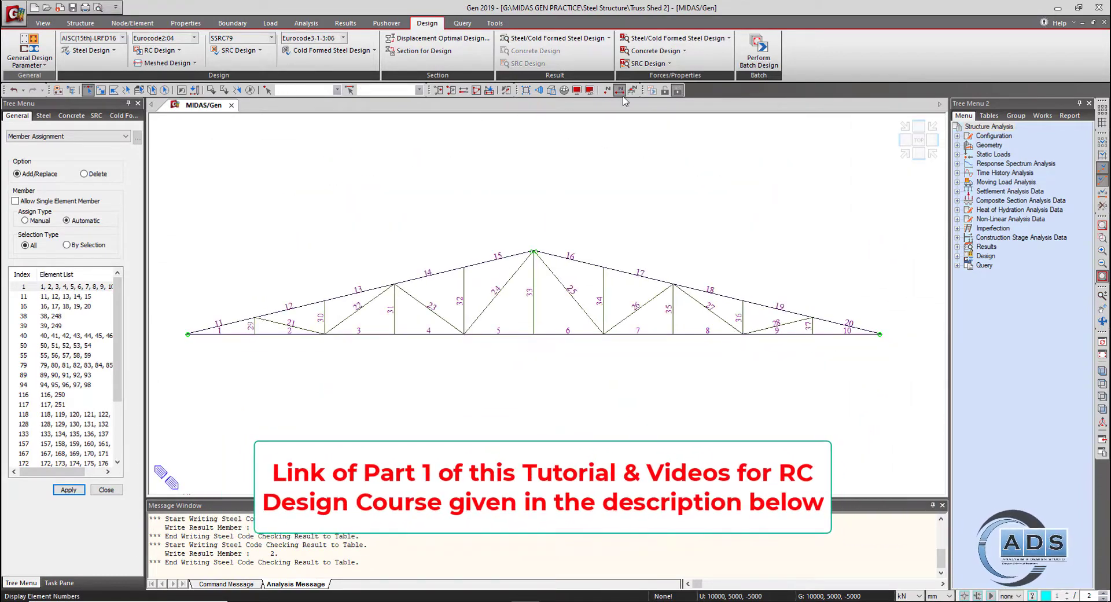
- Trace the bottom chord by selecting its elements one by one from element 1 to element 5
scroll(230, 342, up, 1)
click(231, 328)
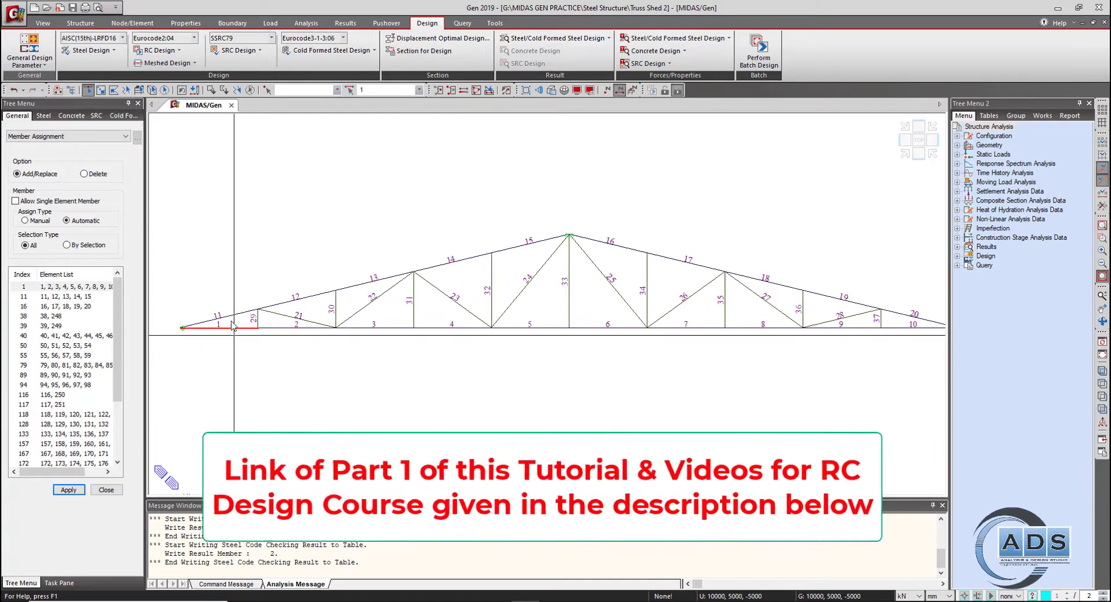
click(285, 327)
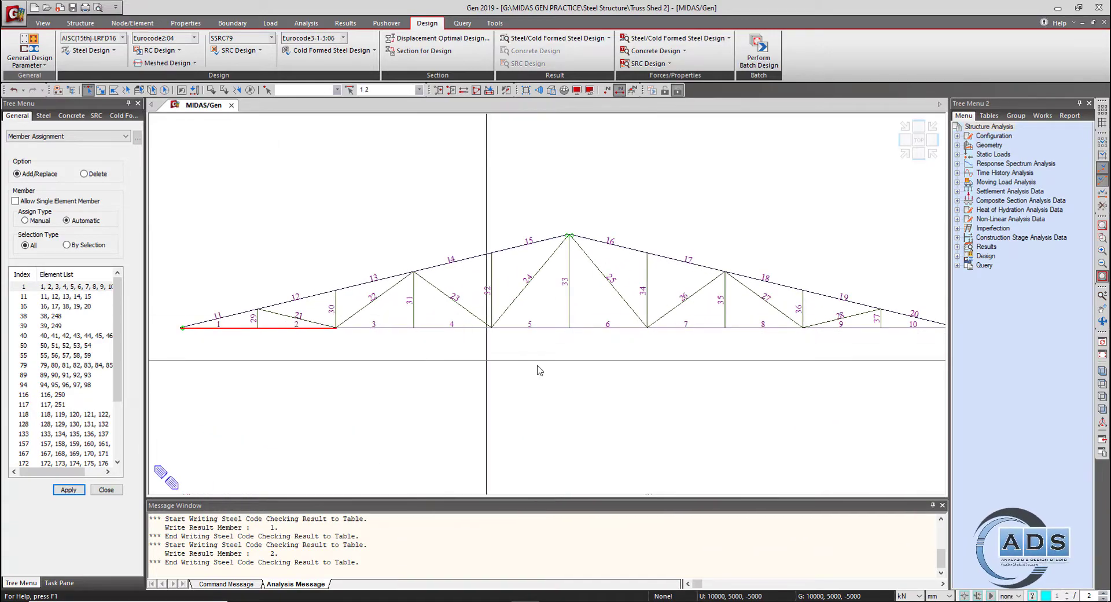
key(Escape)
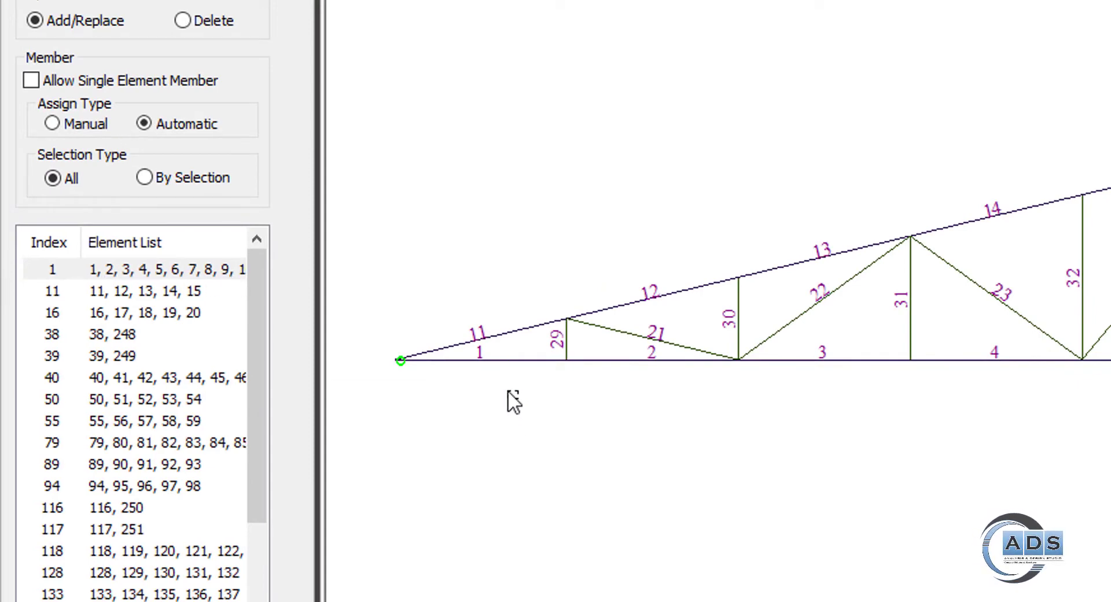
drag(511, 392, 488, 353)
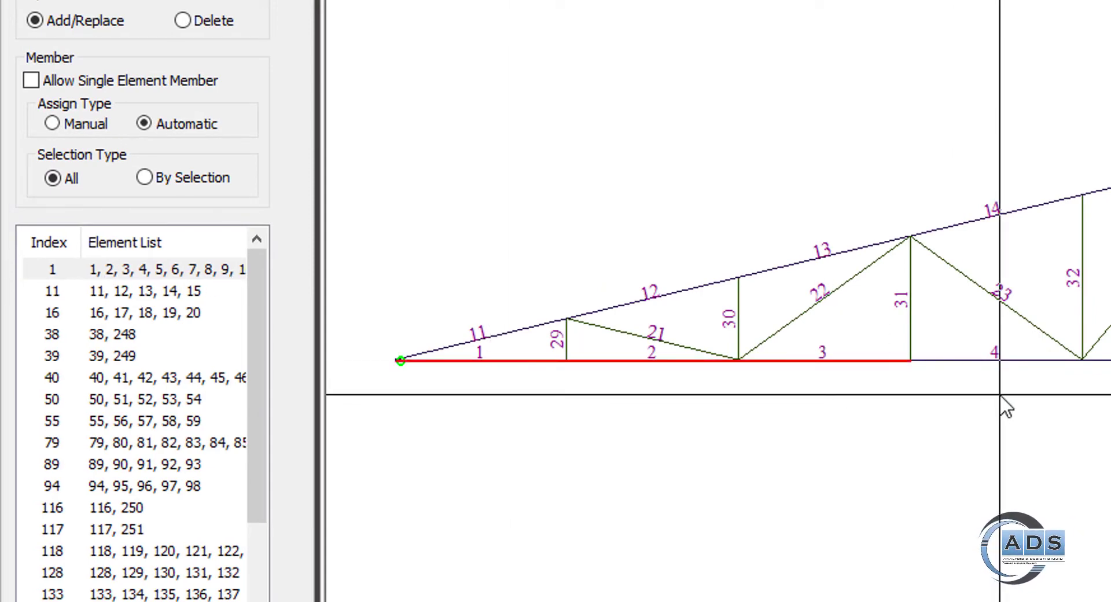
click(1031, 360)
click(1101, 360)
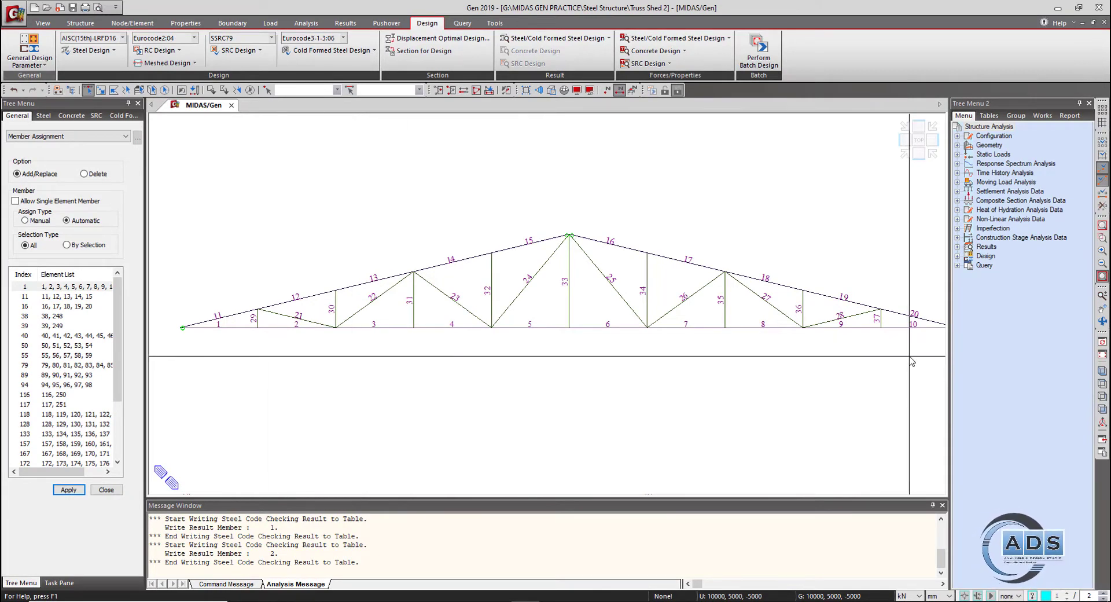
- Reactivate the whole model, highlight the top chord member of elements 11 to 15, and hide the element numbers
click(477, 90)
ctrl+middle_drag(545, 354, 586, 363)
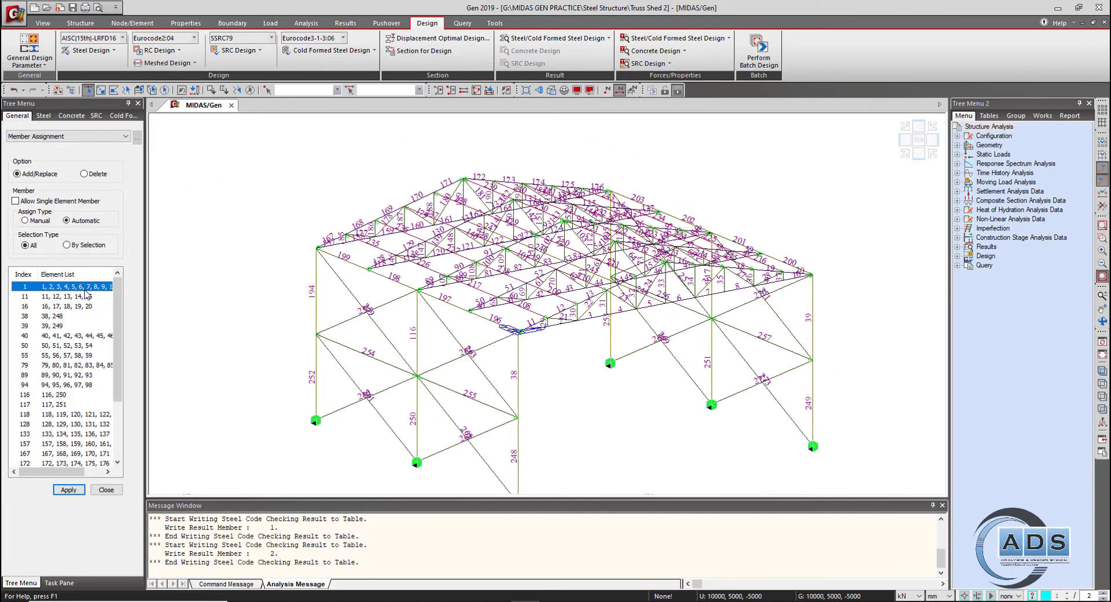
click(85, 296)
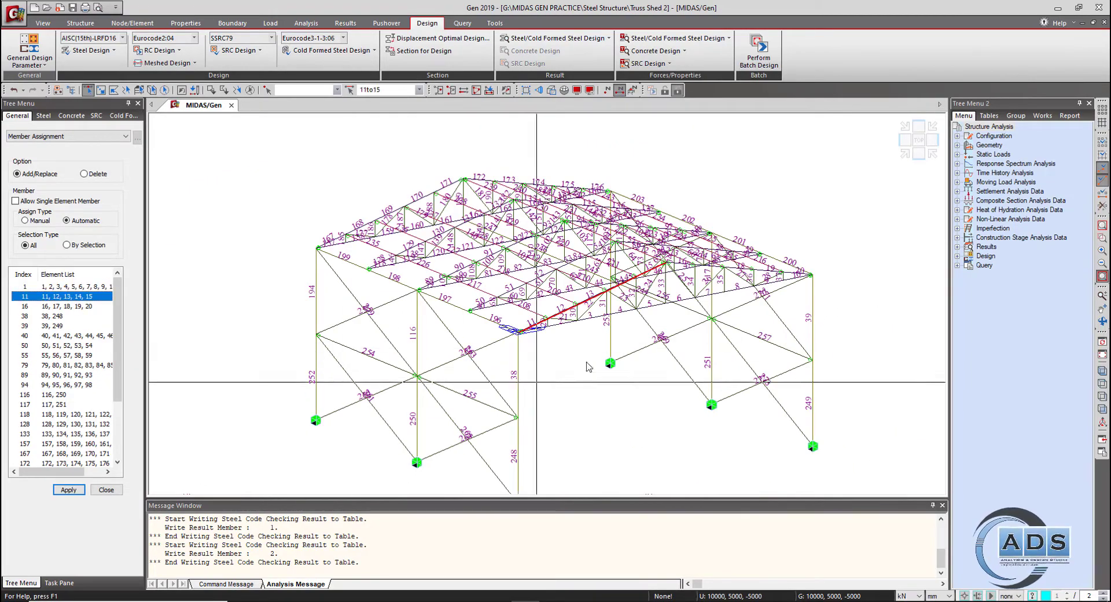
click(619, 90)
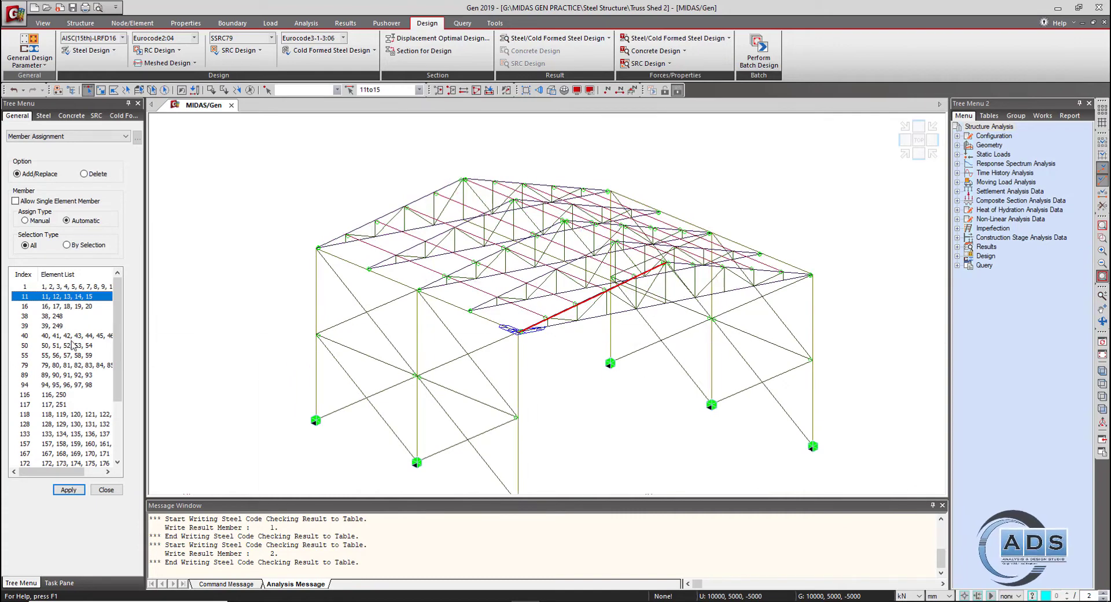
- Check the assigned truss and column members one after another, from elements 16 to 20 through elements 133 to 137
click(68, 305)
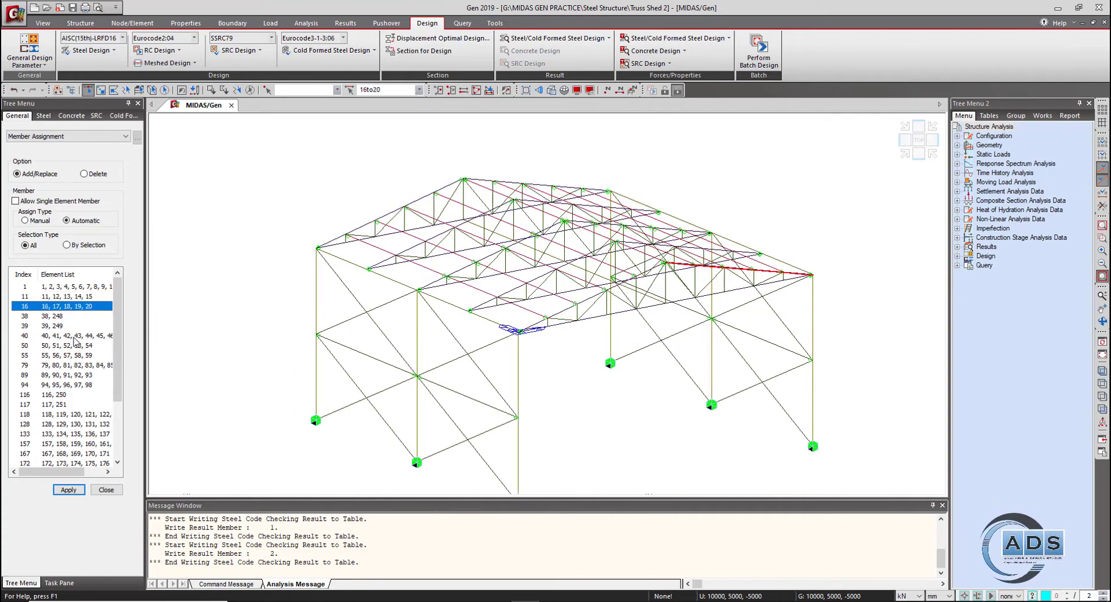
click(55, 315)
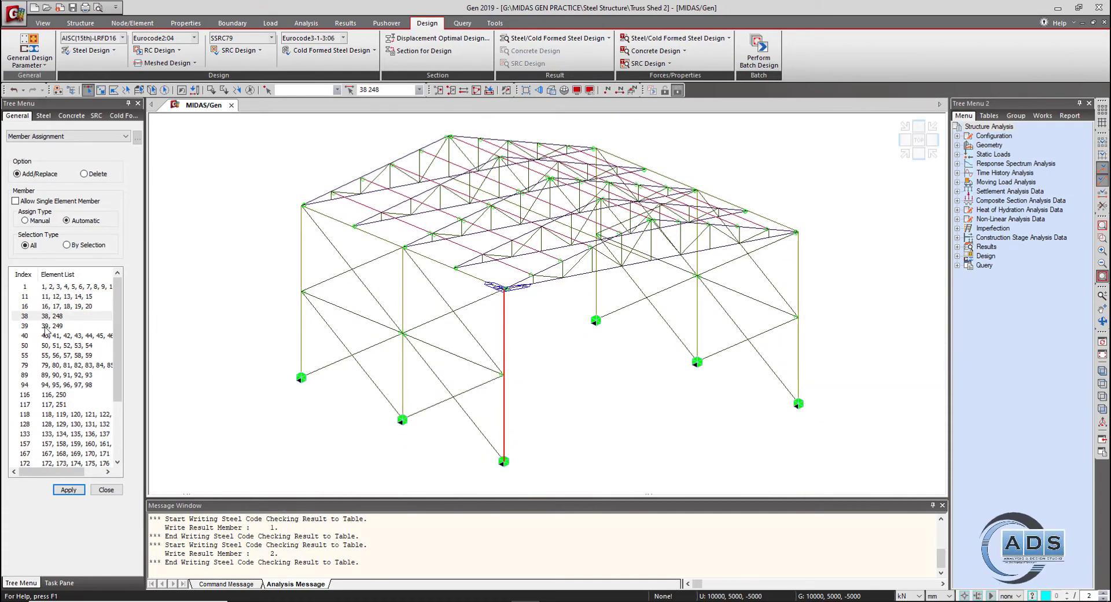
click(47, 335)
key(Down)
key(Down)
key(Down)
key(Down)
key(Down)
key(Down)
key(Down)
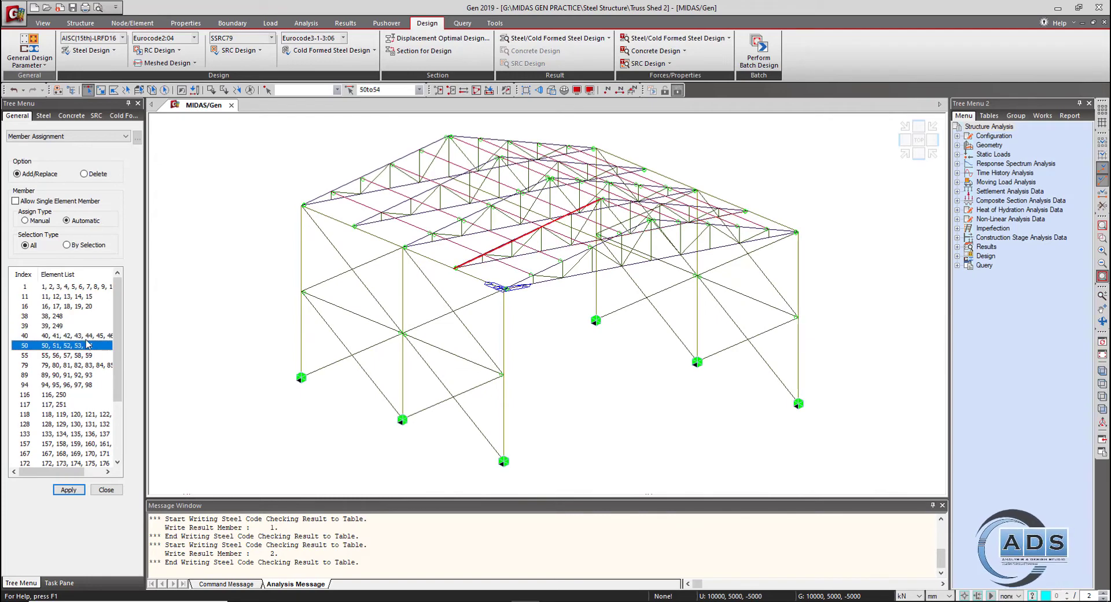
key(Down)
key(Down)
key(Down)
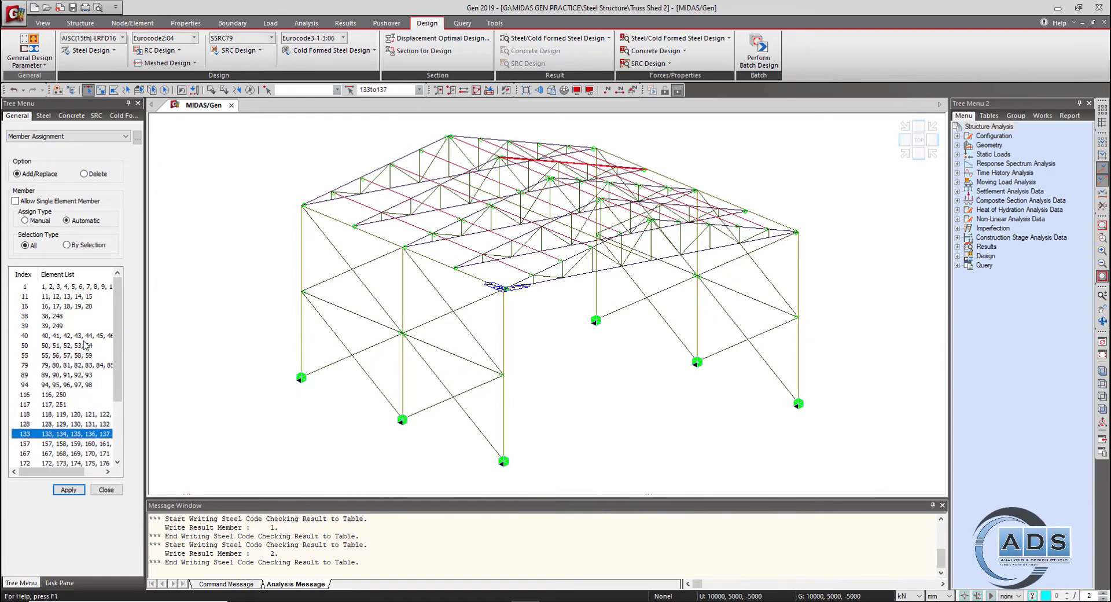
- Check the remaining assigned members, including the eave girders, ending with the ridge member of elements 212, 221, 230 and 239
key(Down)
key(Down)
key(Down)
key(Down)
key(Down)
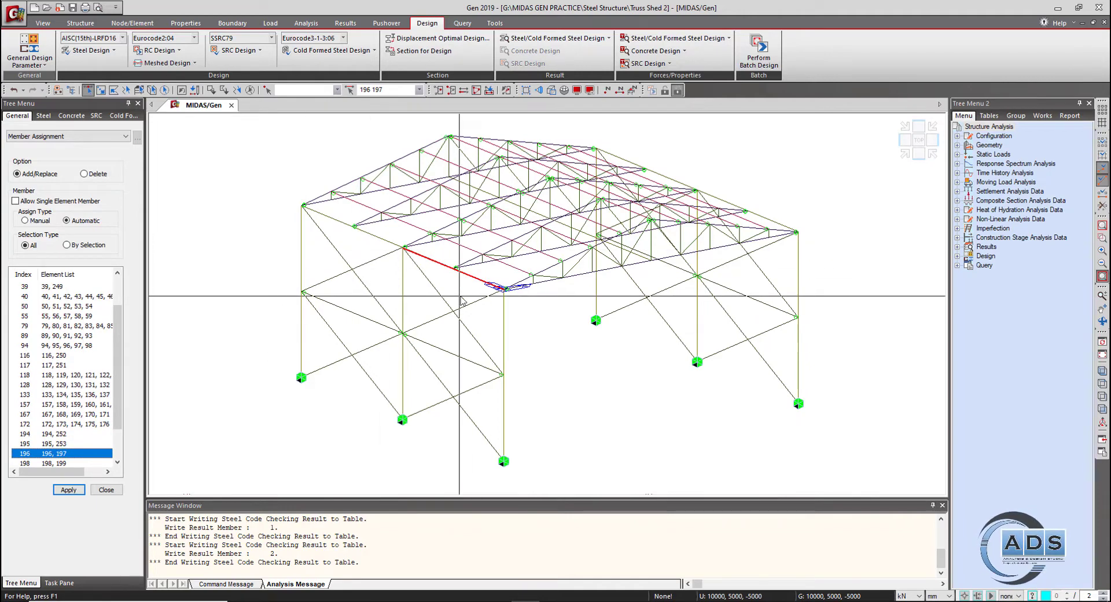
scroll(450, 257, up, 2)
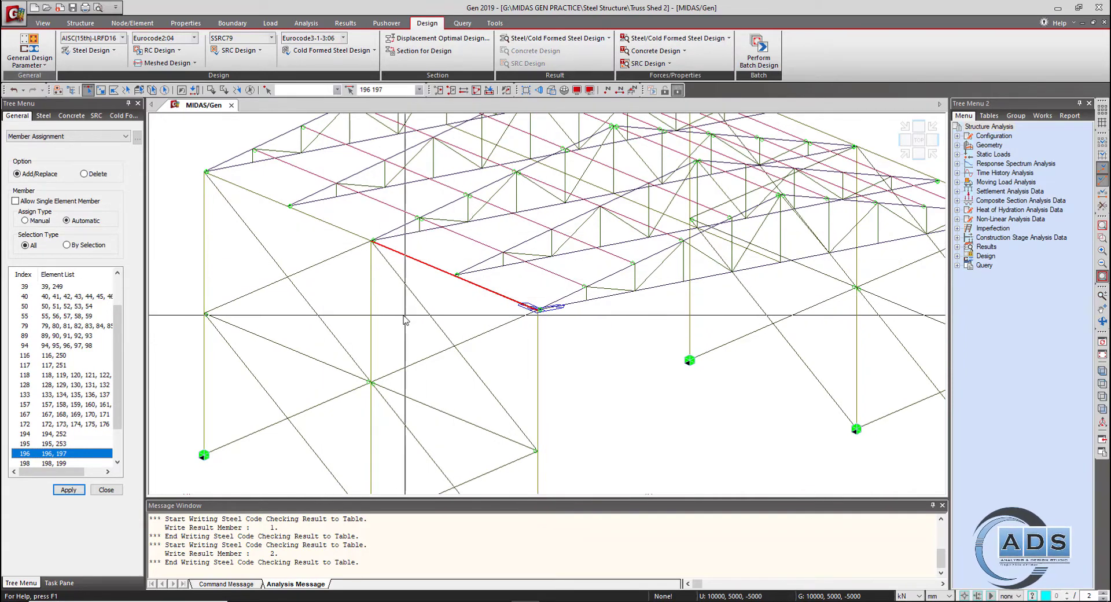
key(Down)
key(Down)
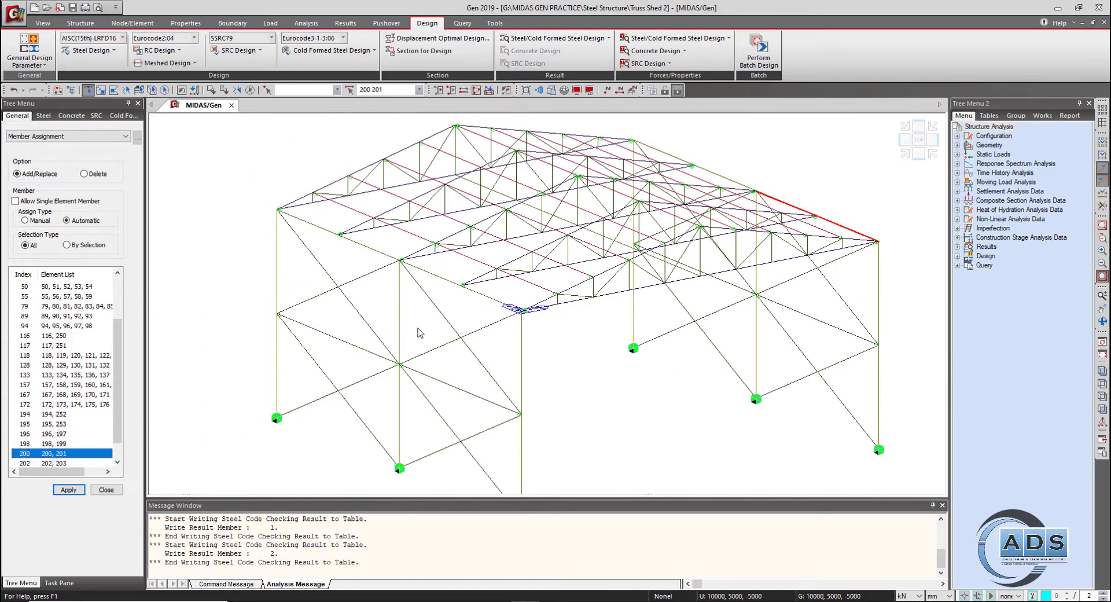
key(Down)
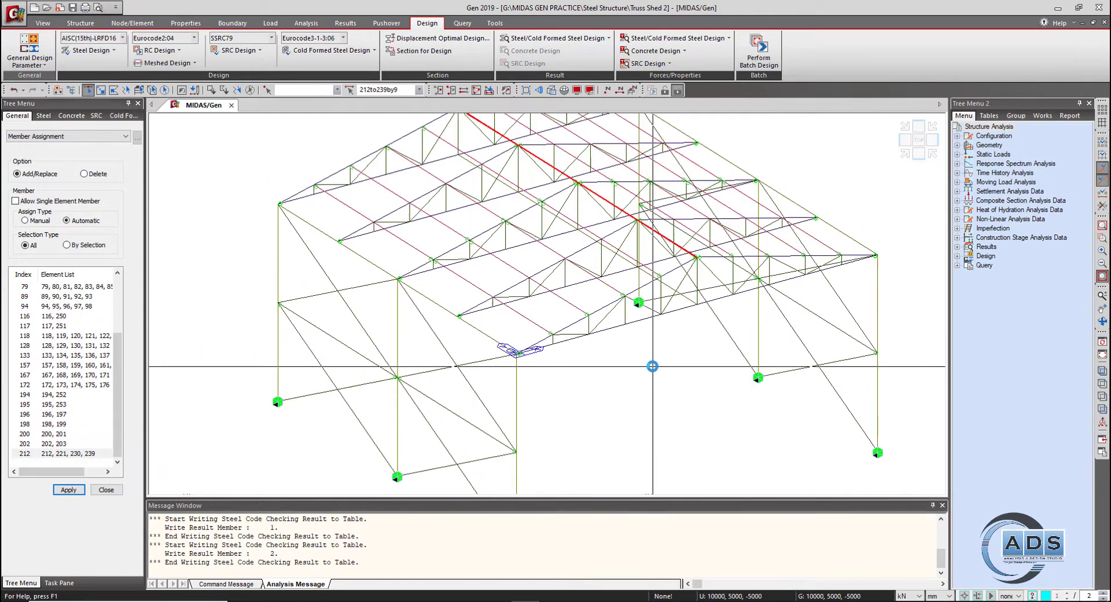
middle_drag(654, 274, 634, 312)
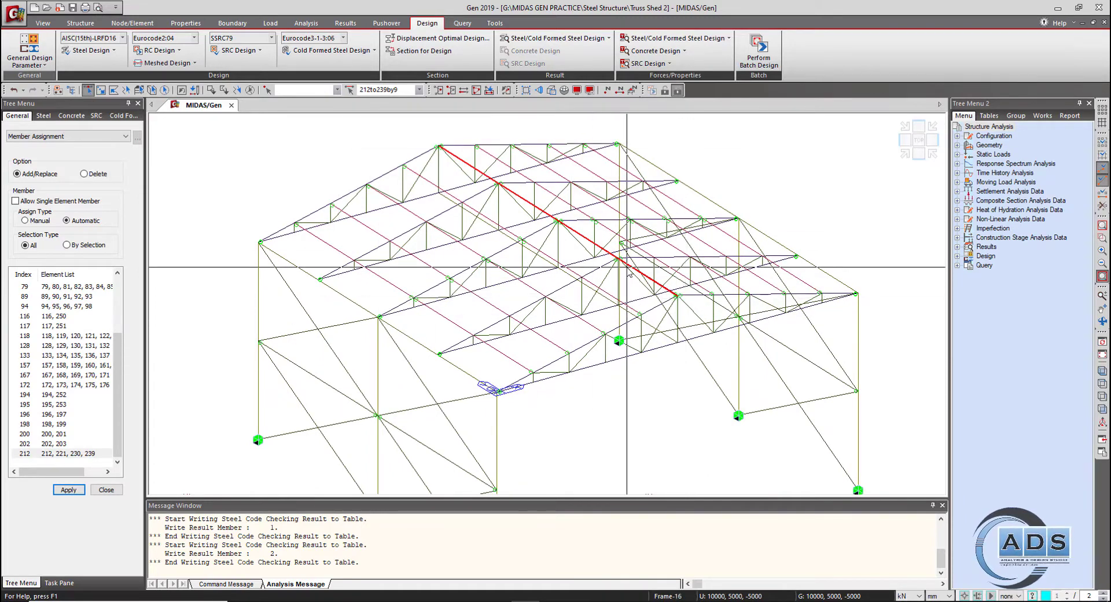
- Delete the member assignment of ridge elements 212, 221, 230 and 239, and close the member assignment
click(56, 454)
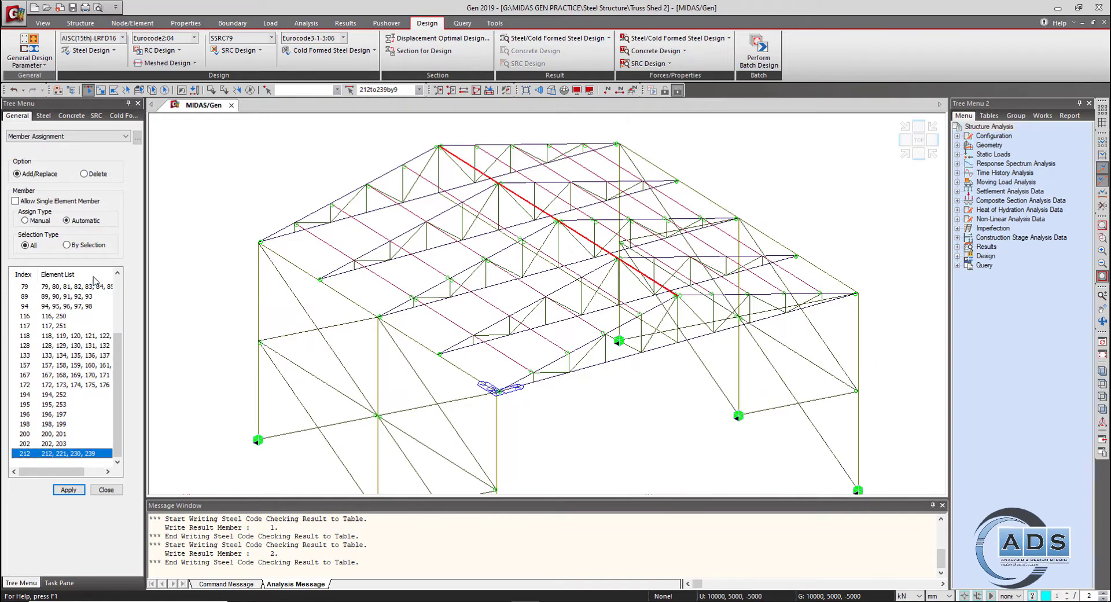
click(94, 174)
click(76, 491)
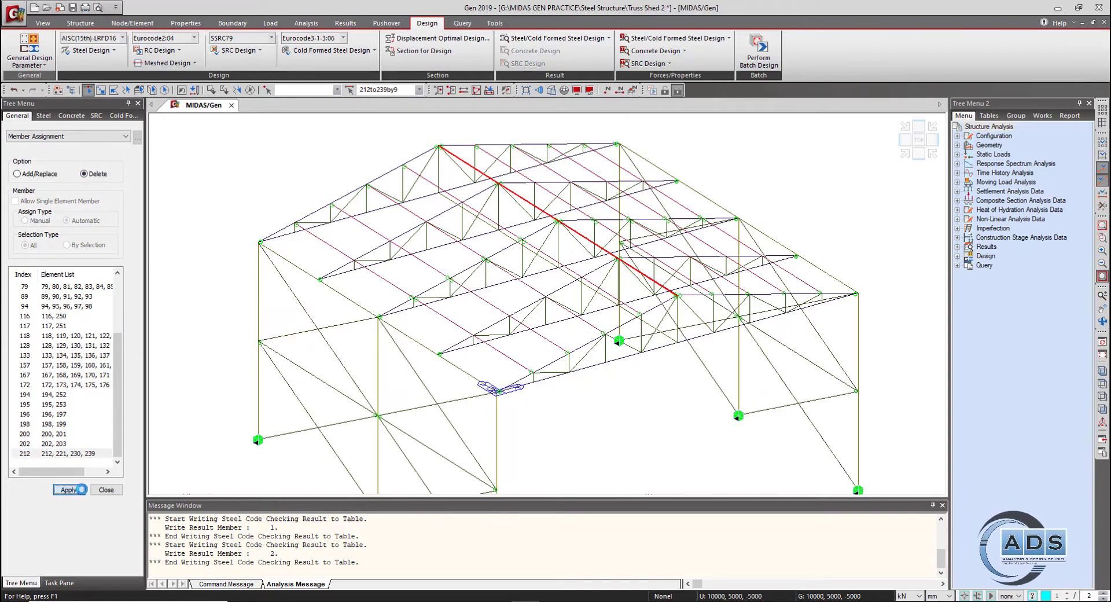
click(106, 493)
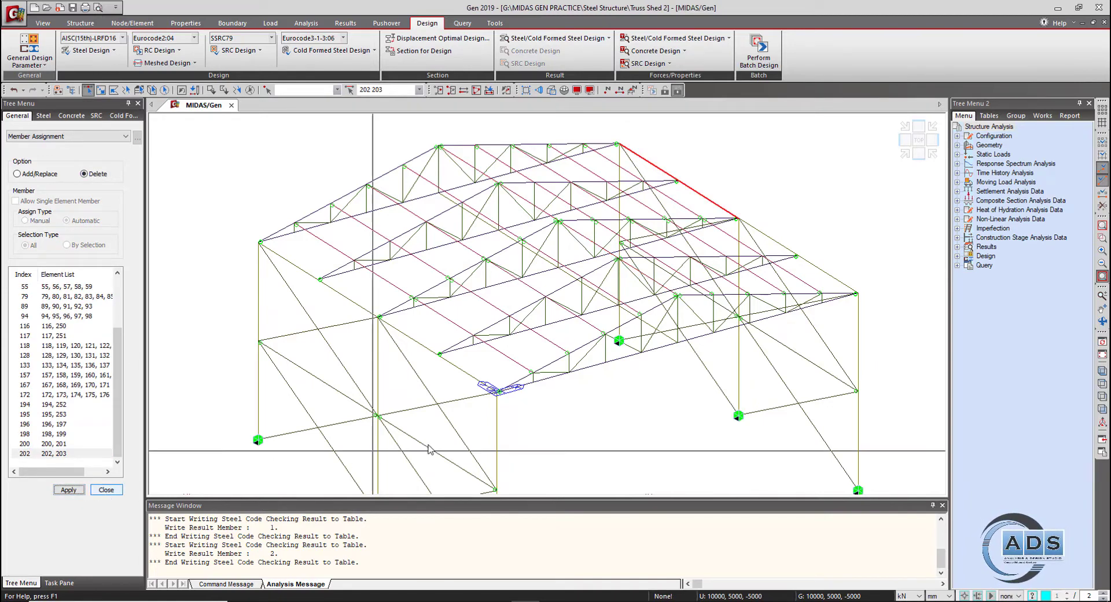
- Select the two purlin elements nearest the near eave across the first two bays, elements 208 and 217
scroll(429, 448, up, 1)
ctrl+middle_drag(550, 366, 568, 340)
click(622, 361)
click(501, 324)
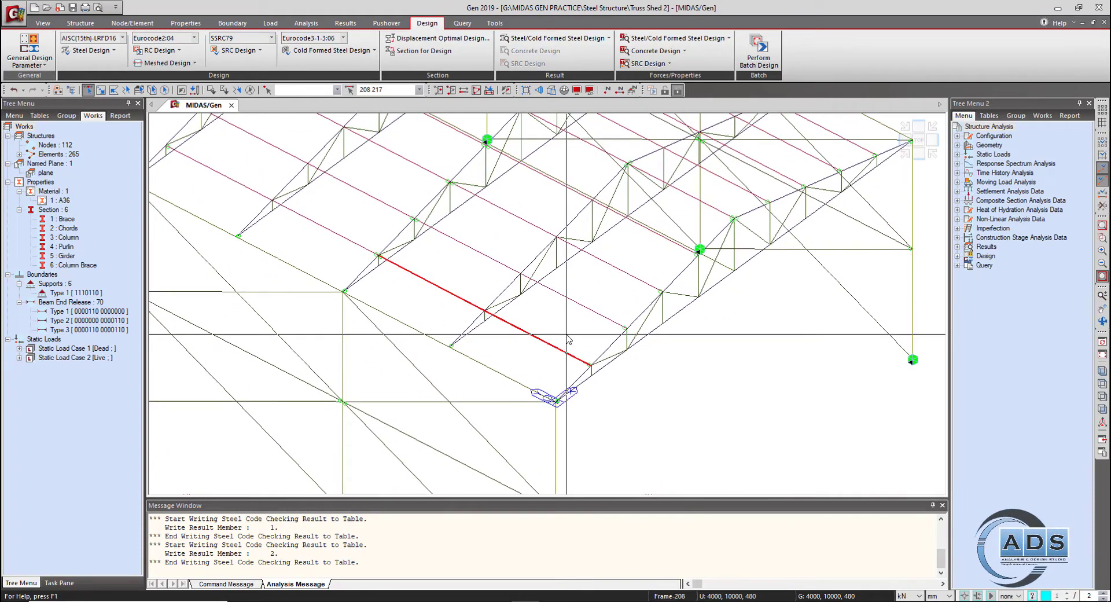
key(Escape)
drag(565, 333, 547, 354)
drag(474, 289, 452, 301)
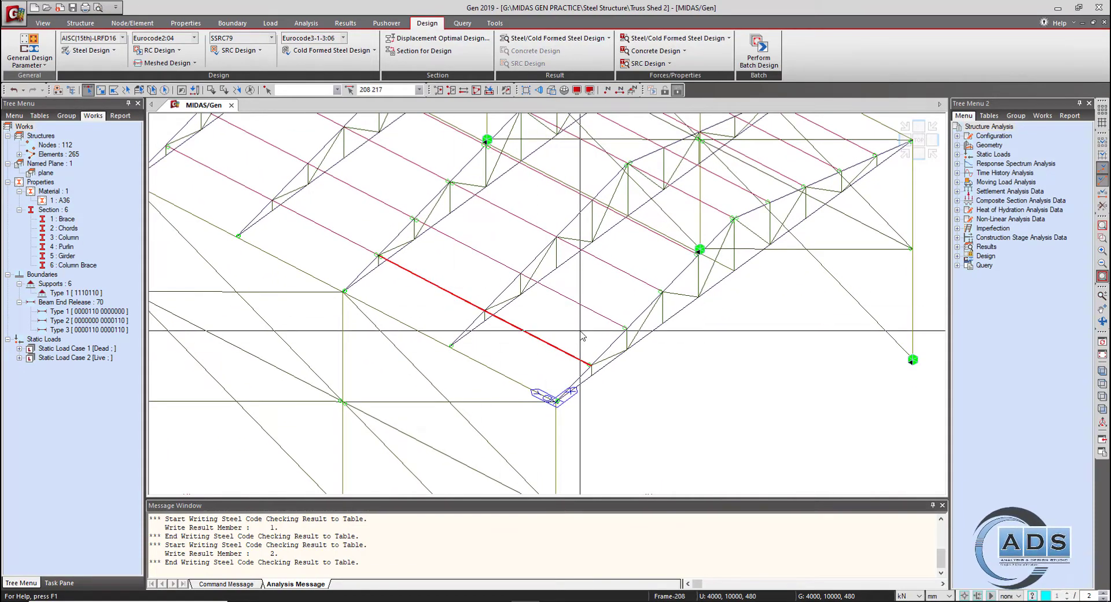
- Extend the selection to all purlin lines across the first two bays, elements 208 to 225
ctrl+middle_drag(580, 332, 791, 404)
drag(802, 398, 439, 324)
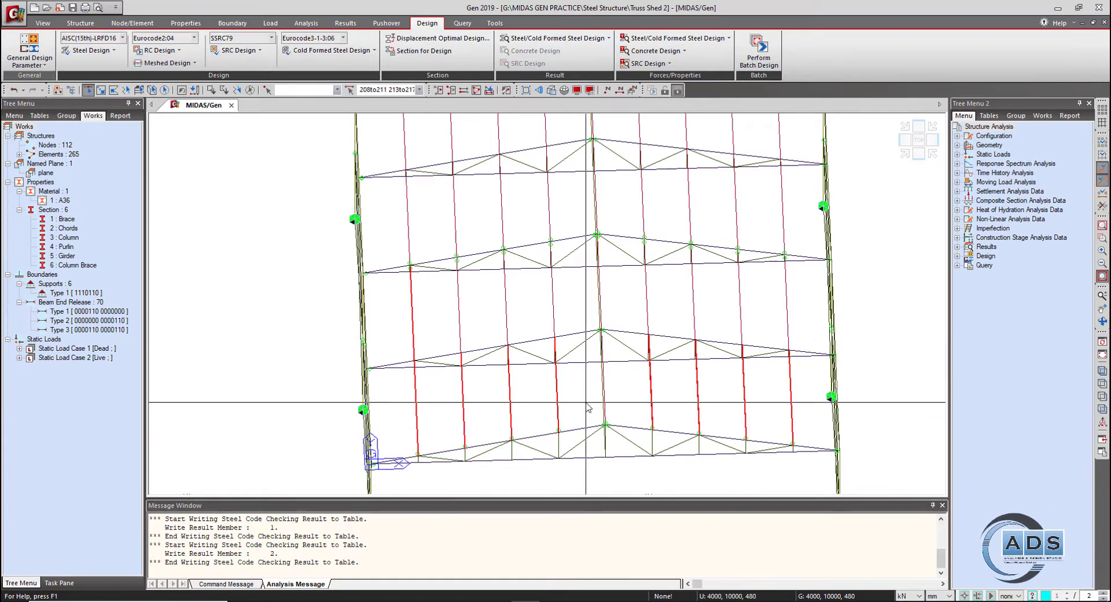
ctrl+middle_drag(588, 409, 655, 384)
drag(791, 328, 637, 310)
ctrl+middle_drag(556, 300, 561, 258)
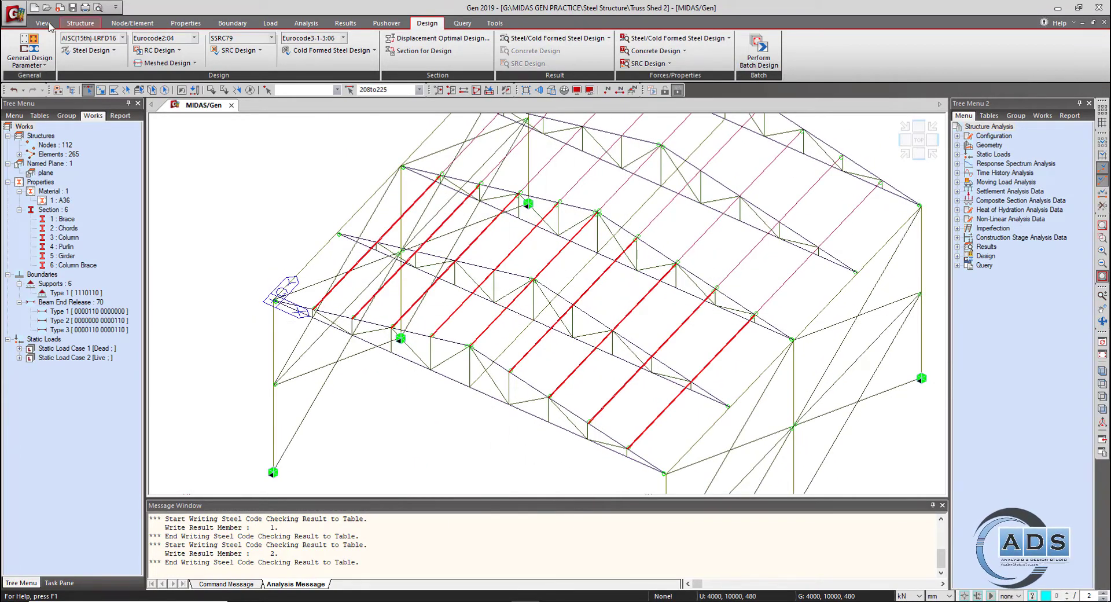
- Assign the selected purlin elements to design members manually, using the Add/Replace option
click(29, 58)
click(64, 148)
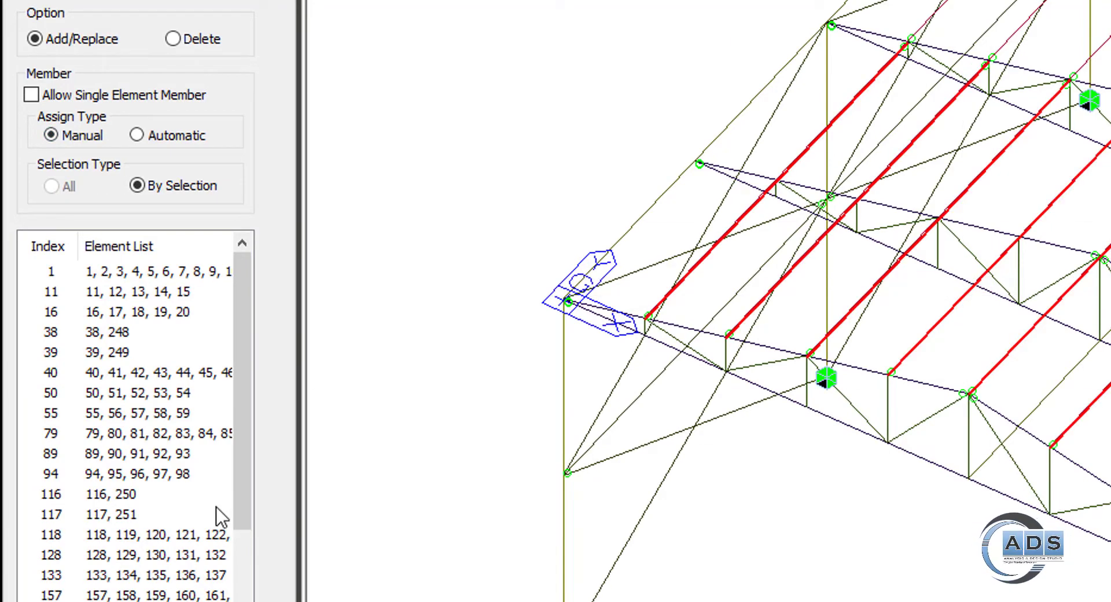
scroll(249, 472, down, 2)
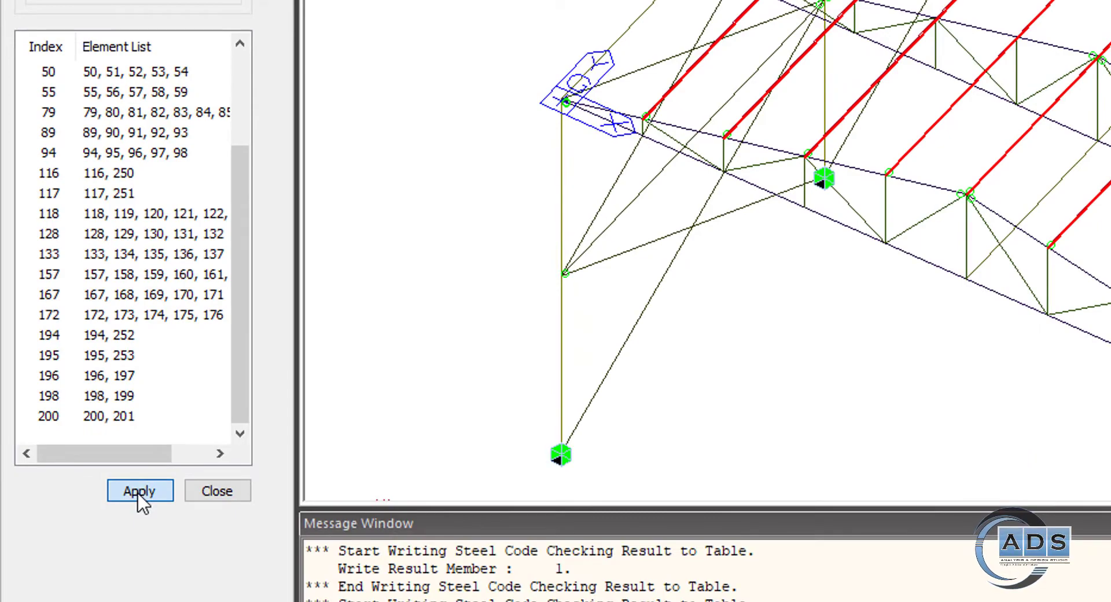
click(139, 491)
- Highlight the new purlin member of elements 214 and 223 to check its extent on the model
drag(243, 297, 243, 372)
click(134, 376)
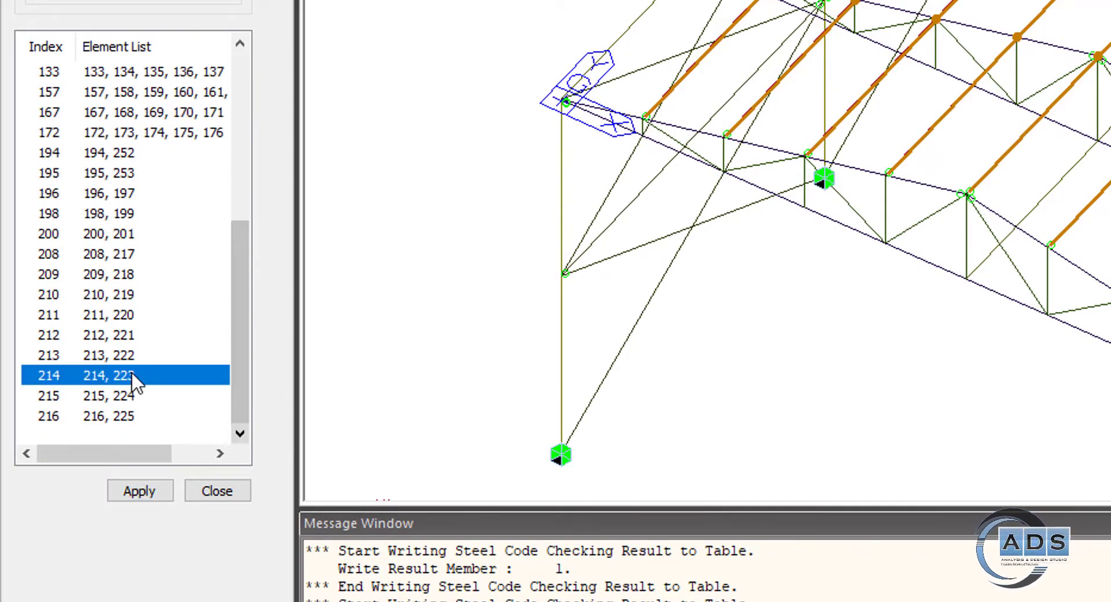
middle_drag(1102, 151, 1021, 226)
ctrl+middle_drag(682, 341, 647, 360)
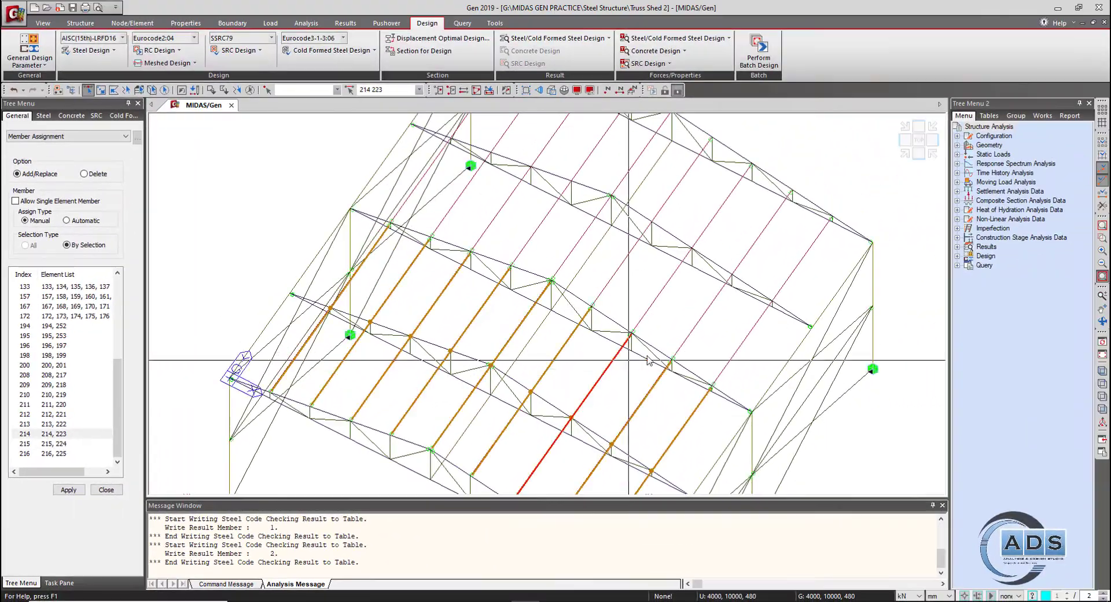
- Select purlin elements 232 to 234 in the third bay
click(740, 346)
click(696, 327)
click(653, 302)
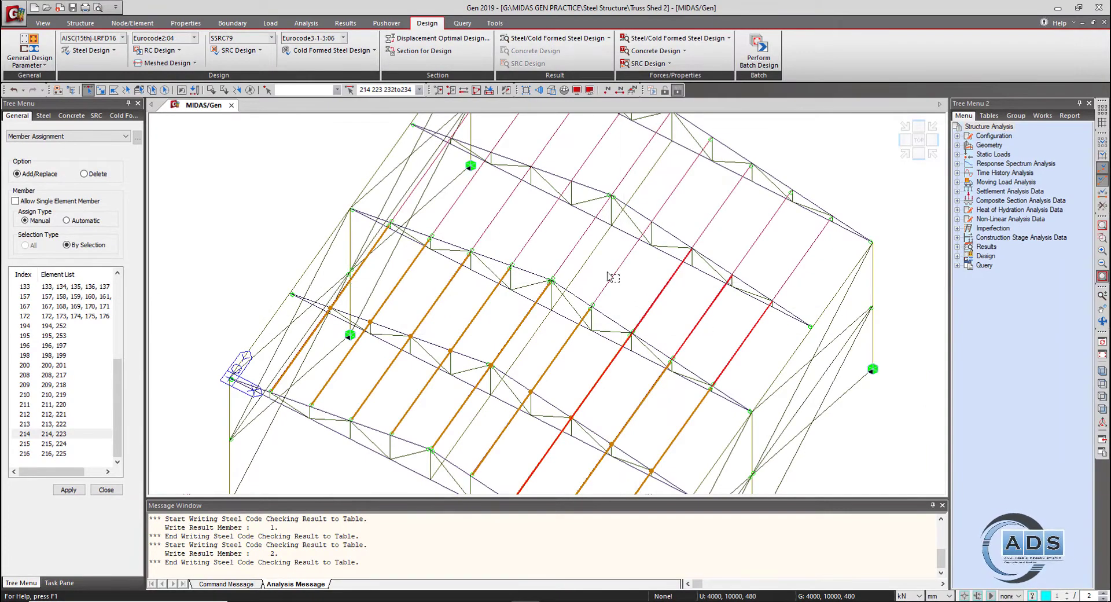
ctrl+middle_drag(607, 276, 460, 121)
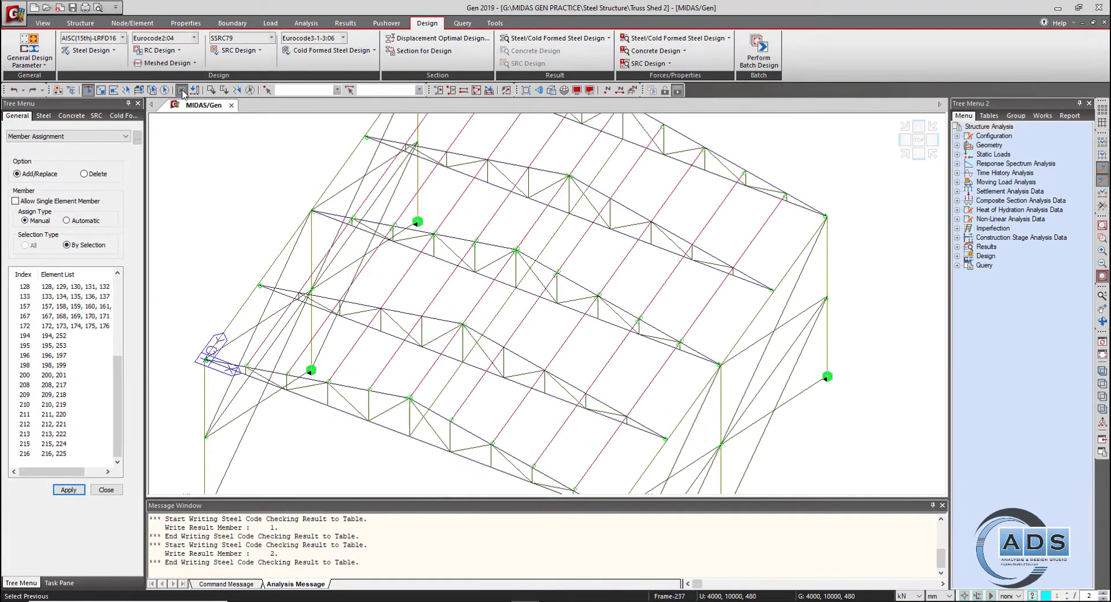
- Restore the previous purlin selection and manually assign elements 226 to 243 to design members with Add/Replace
click(181, 90)
ctrl+middle_drag(509, 242, 537, 234)
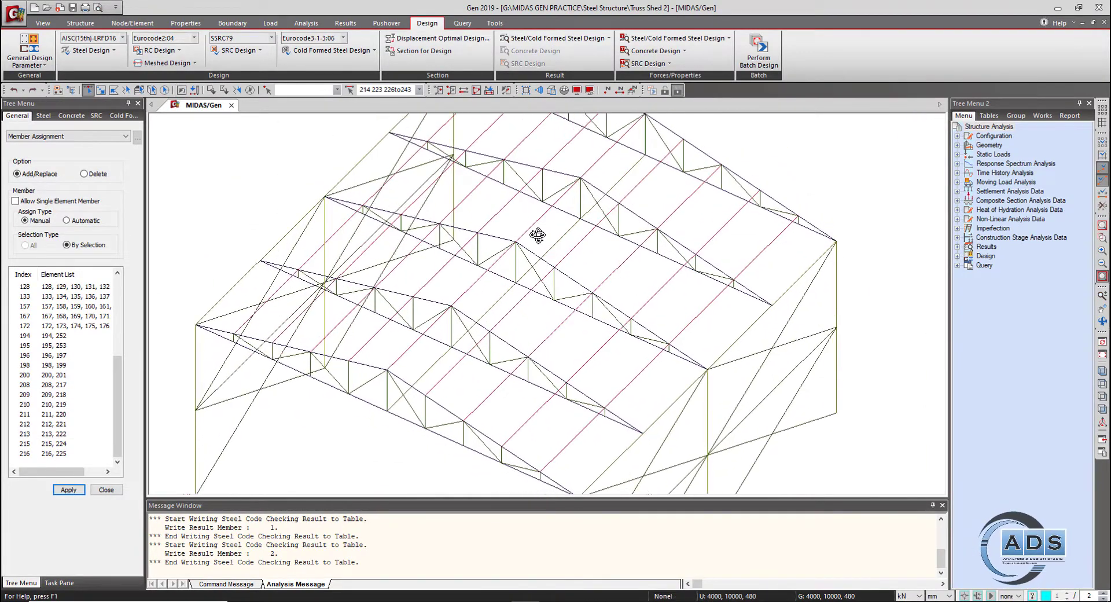
click(69, 489)
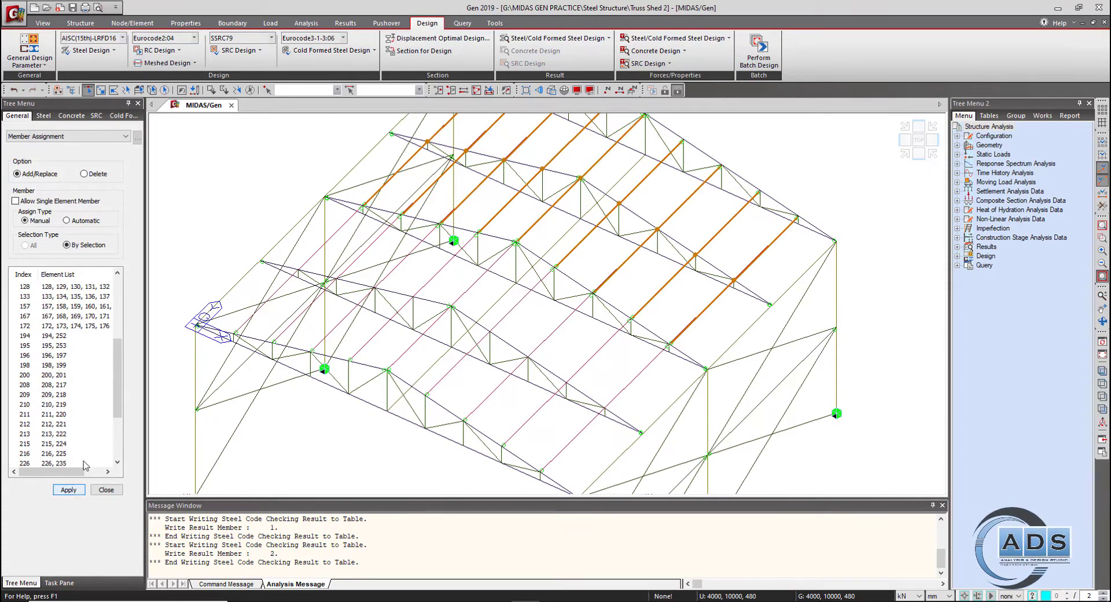
click(112, 494)
- Run the batch design with Steel Code Checking on the updated member assignments
ctrl+middle_drag(578, 382, 880, 325)
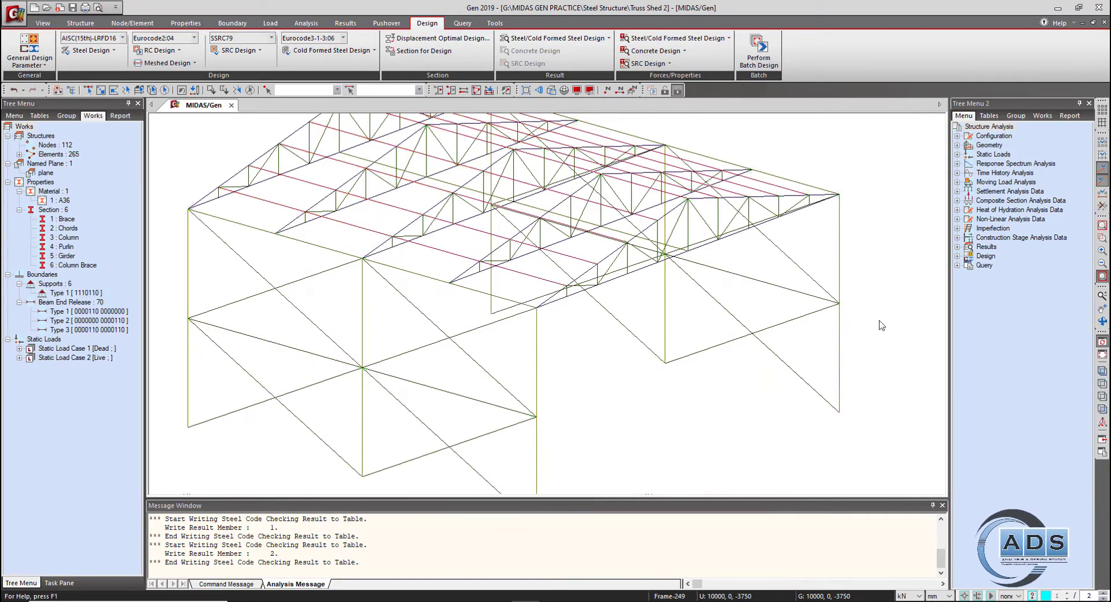
scroll(595, 377, down, 3)
middle_drag(612, 417, 605, 415)
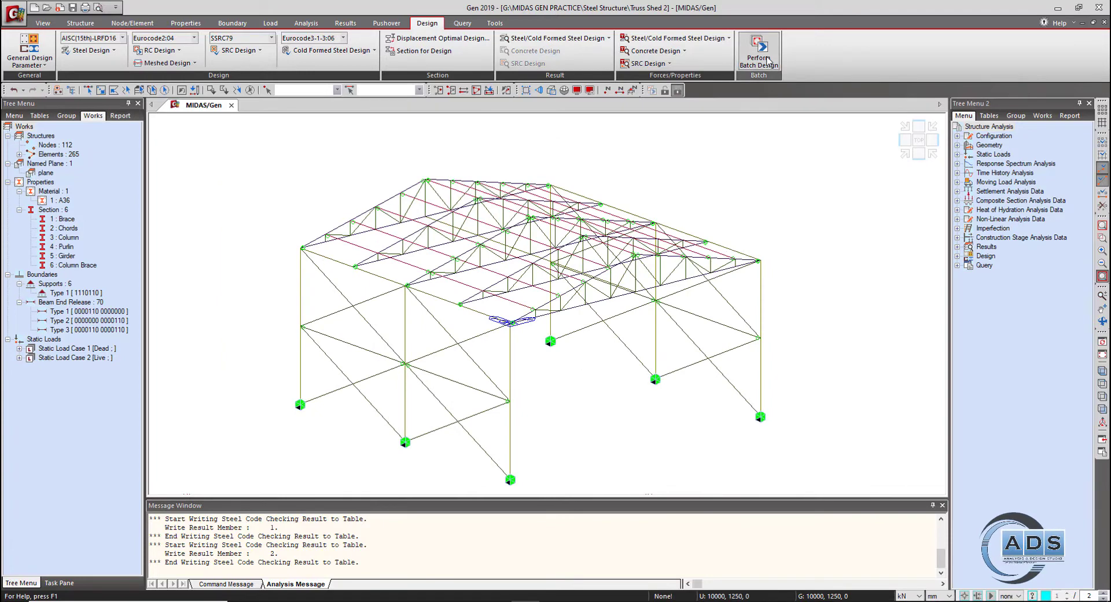
click(759, 56)
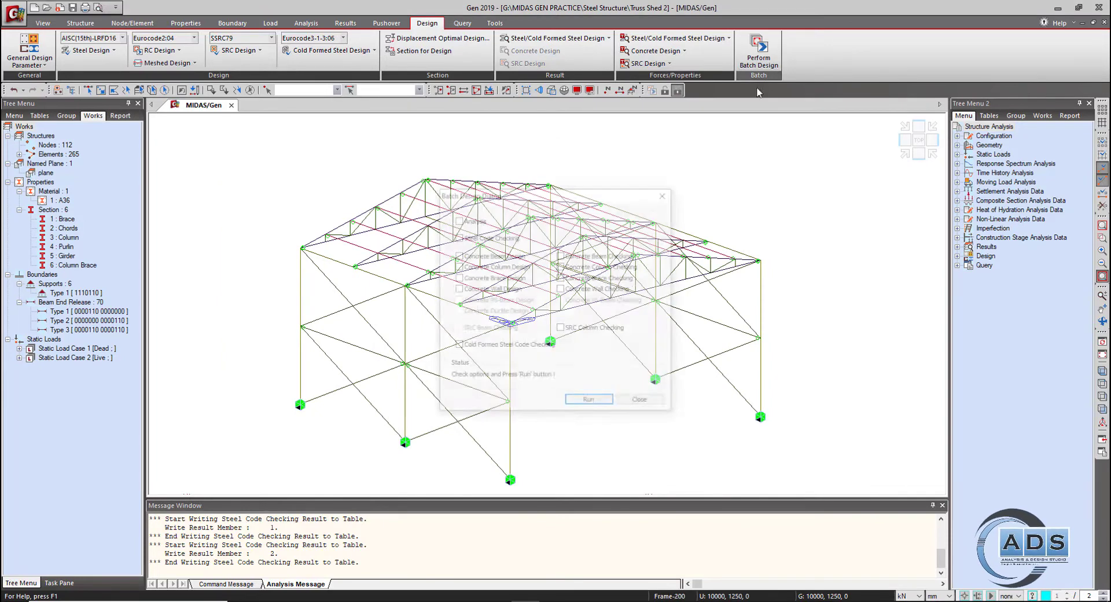
click(590, 403)
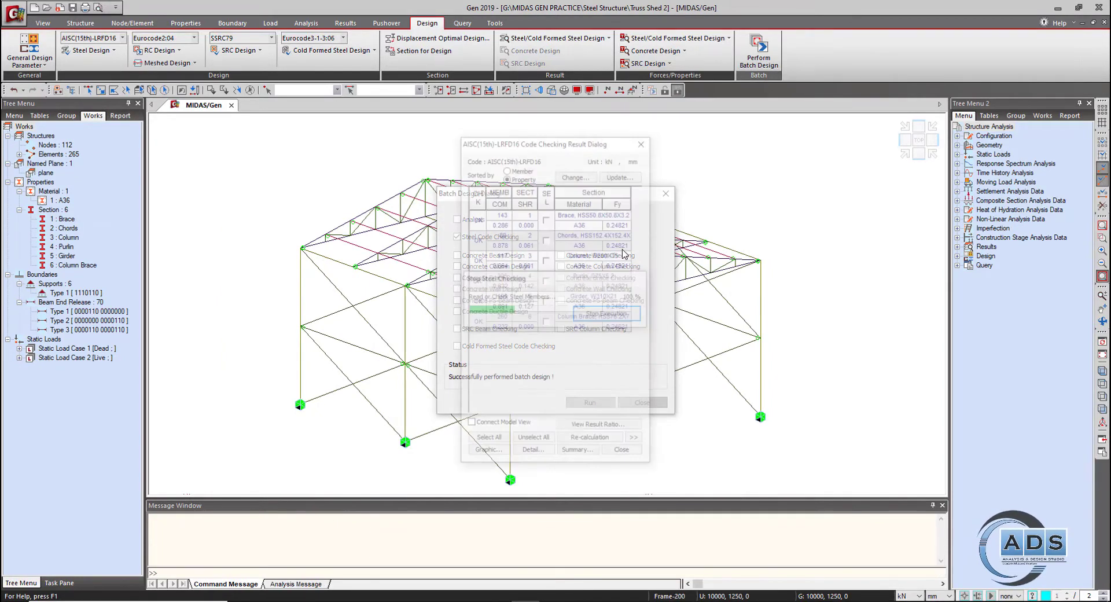
click(665, 193)
- Sort the code checking results by member, connect them to the model view and briefly highlight member 1
drag(292, 148, 210, 146)
click(128, 173)
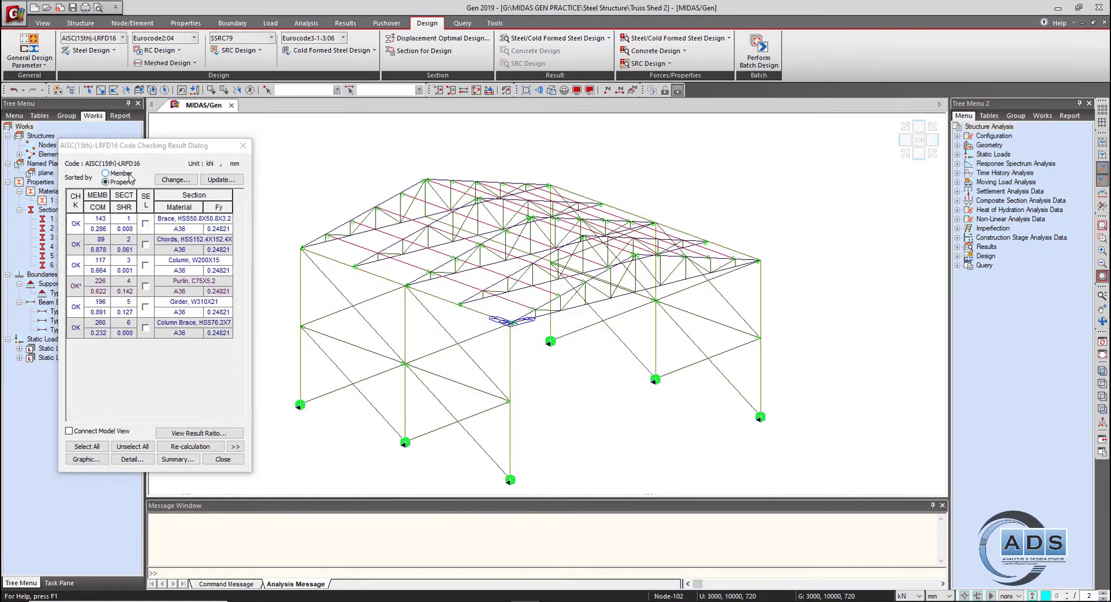
click(103, 431)
click(145, 224)
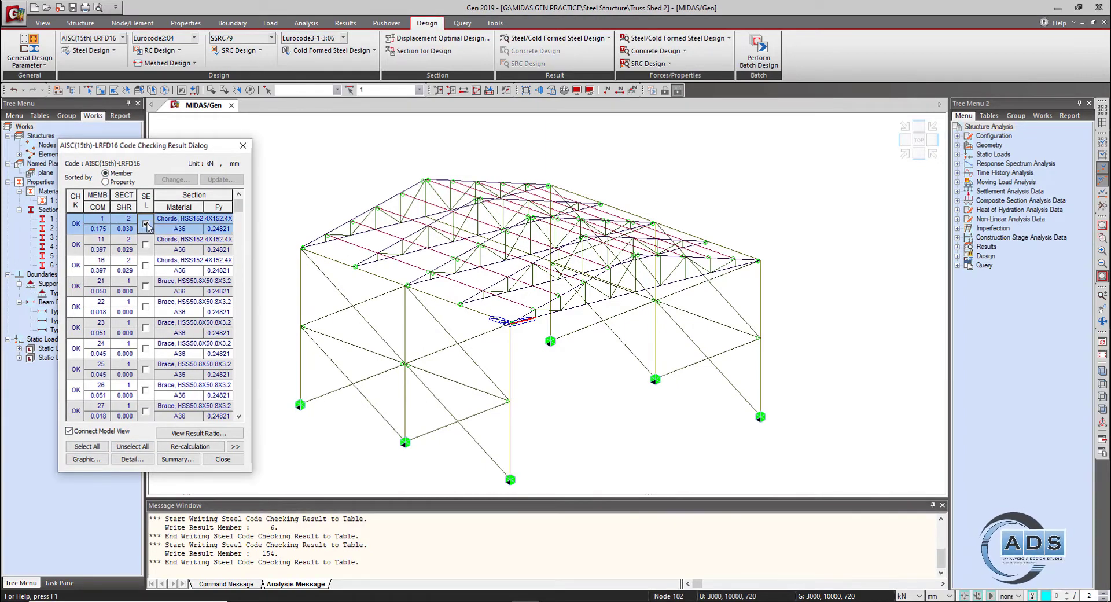
click(145, 224)
- Find column member 38 in the member results and open its graphic design report
scroll(168, 307, down, 5)
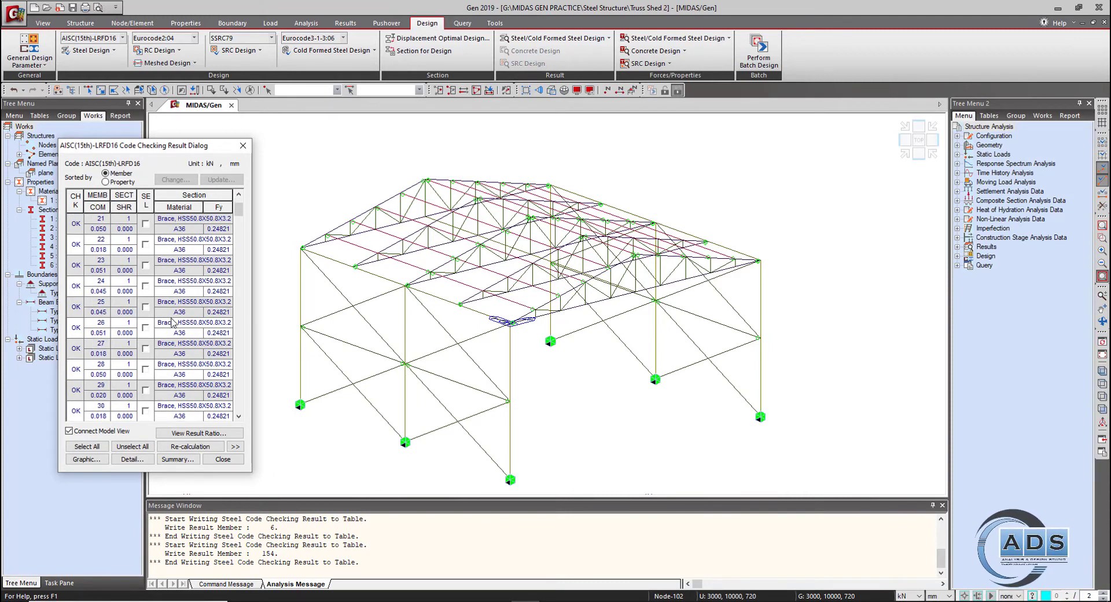
scroll(175, 349, down, 1)
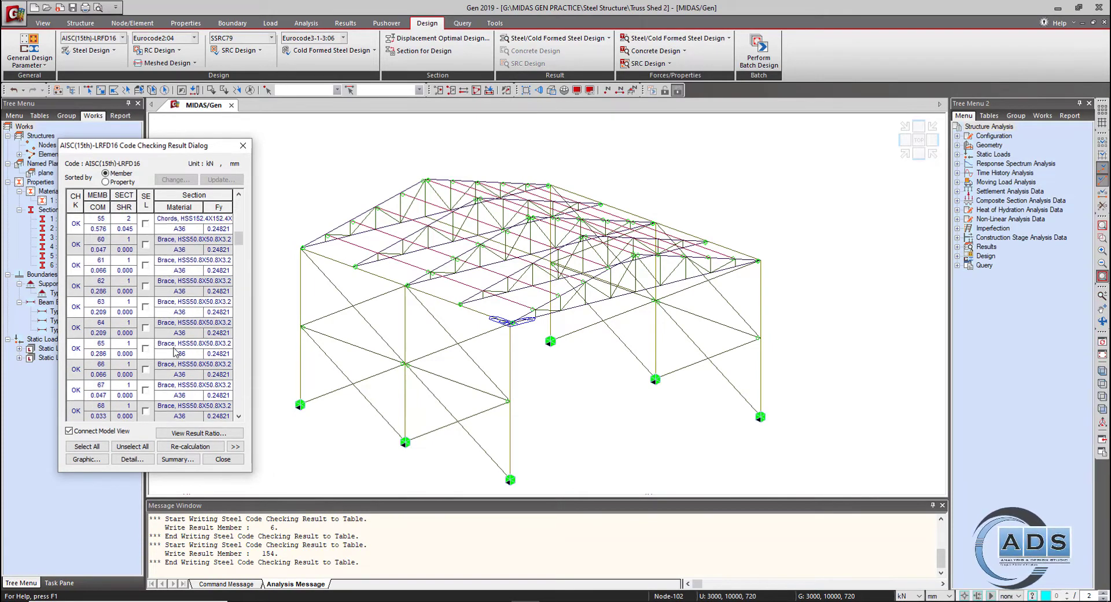
scroll(175, 350, down, 10)
scroll(175, 355, up, 10)
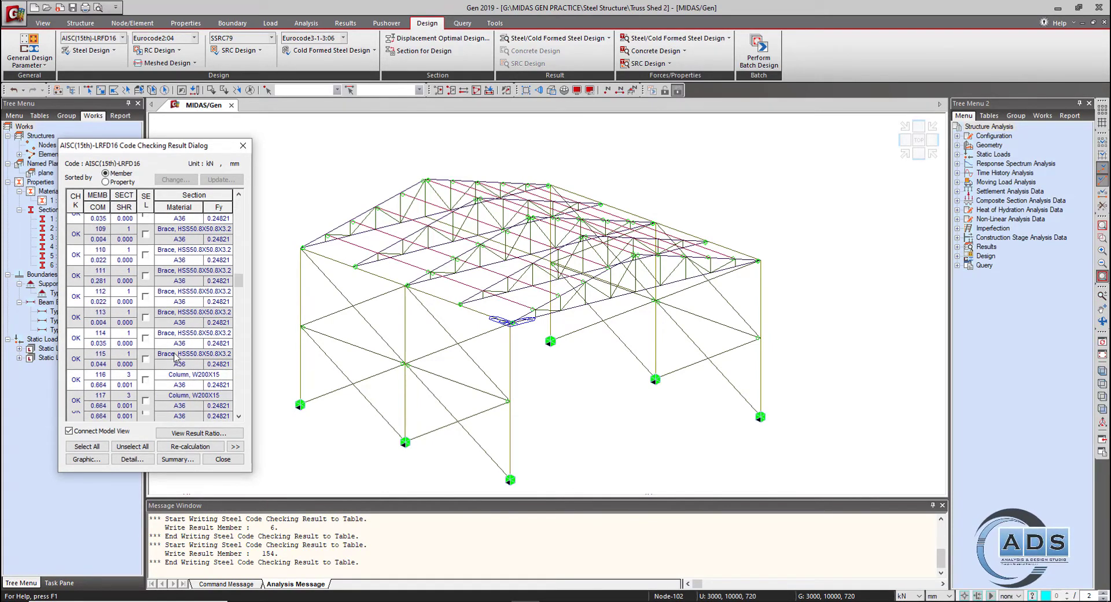
click(145, 328)
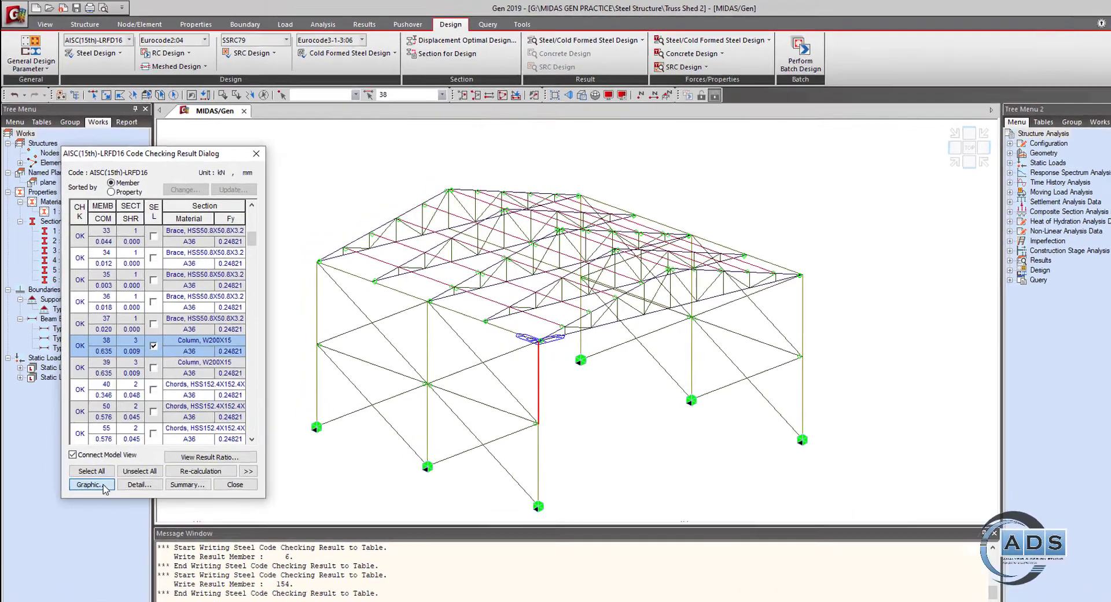
click(97, 459)
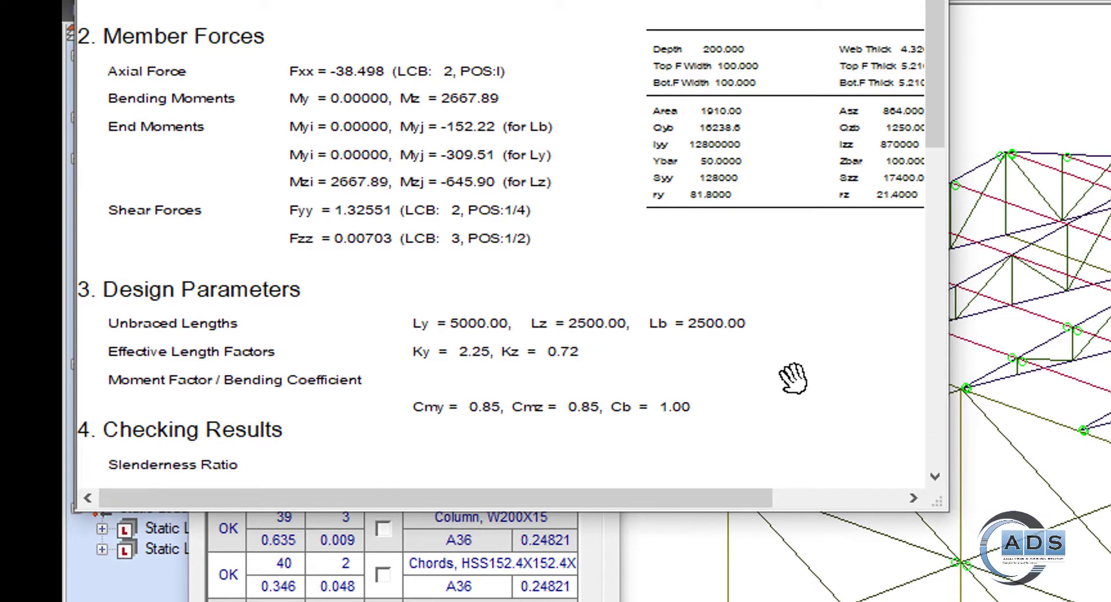
- Review the unbraced lengths and strength checks in the column member 38 report, and close the report and results
scroll(658, 199, down, 1)
scroll(659, 198, down, 2)
scroll(659, 199, up, 2)
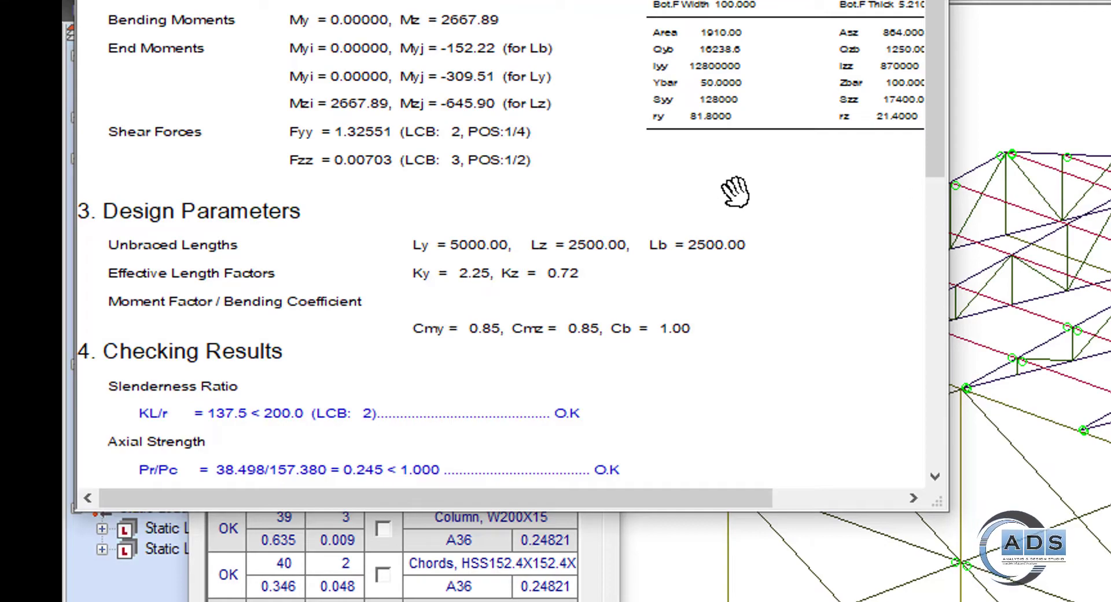
scroll(734, 191, down, 3)
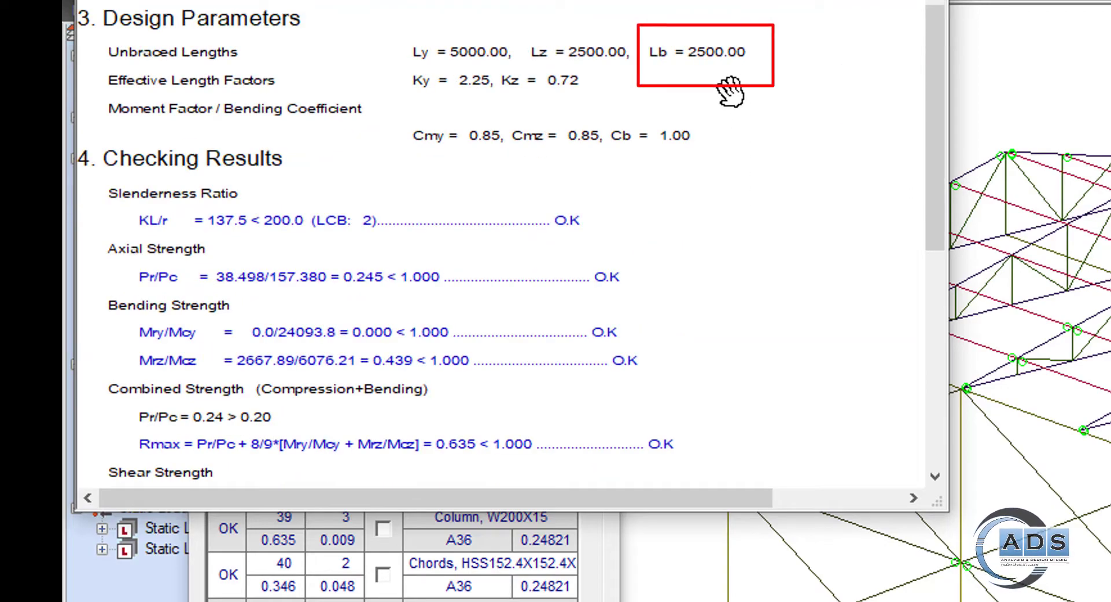
scroll(730, 91, up, 3)
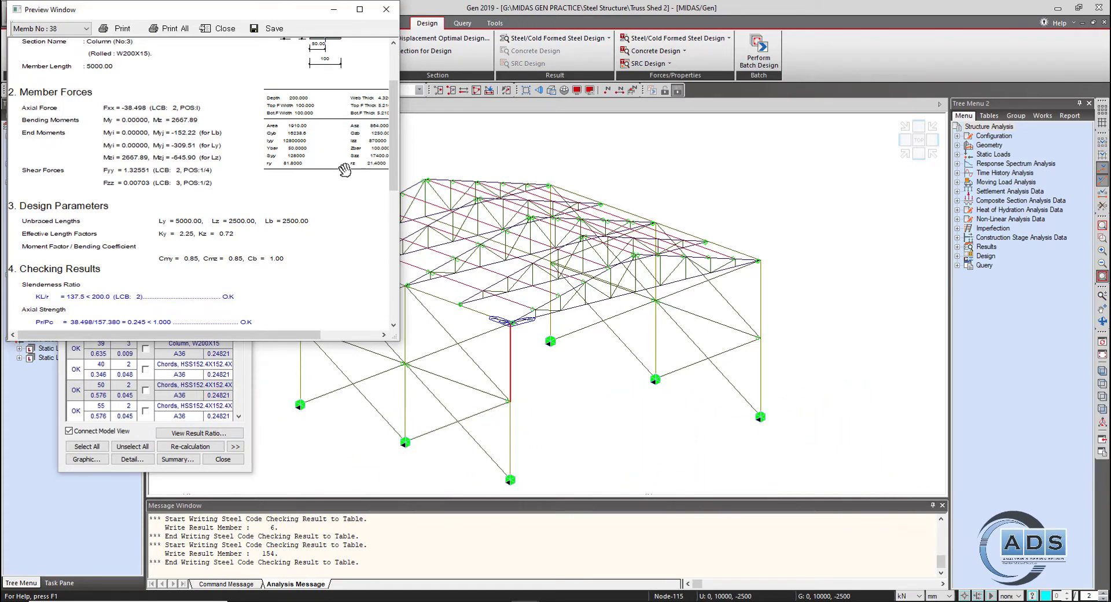
click(387, 8)
click(243, 145)
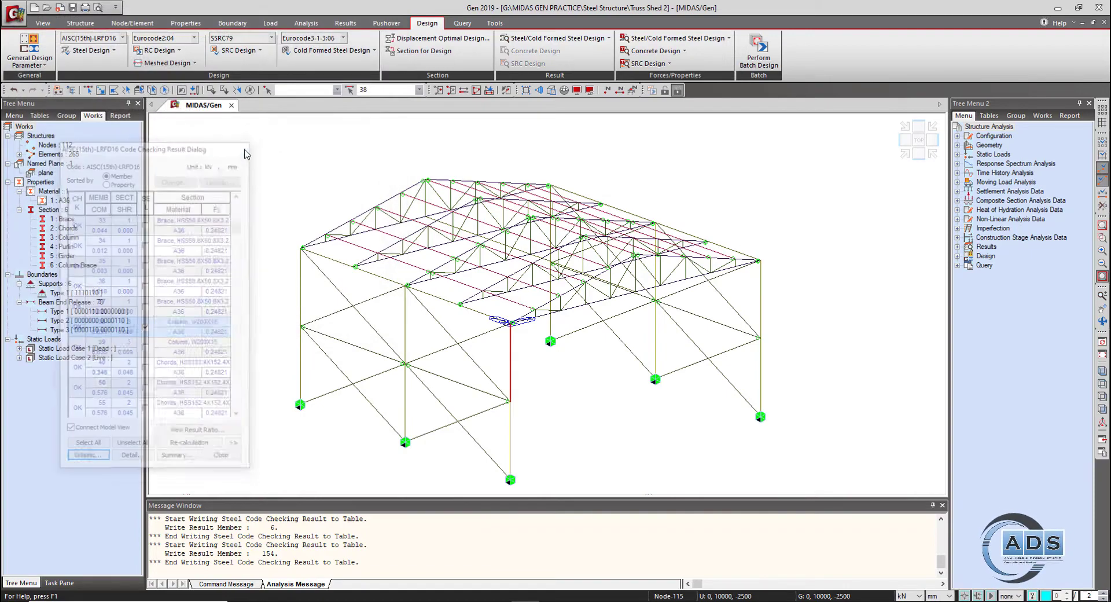
- Select the upper and lower elements of all six columns on both sides of the shed
mouse_move(590, 382)
ctrl+middle_down()
mouse_move(567, 390)
mouse_move(576, 376)
ctrl+middle_up()
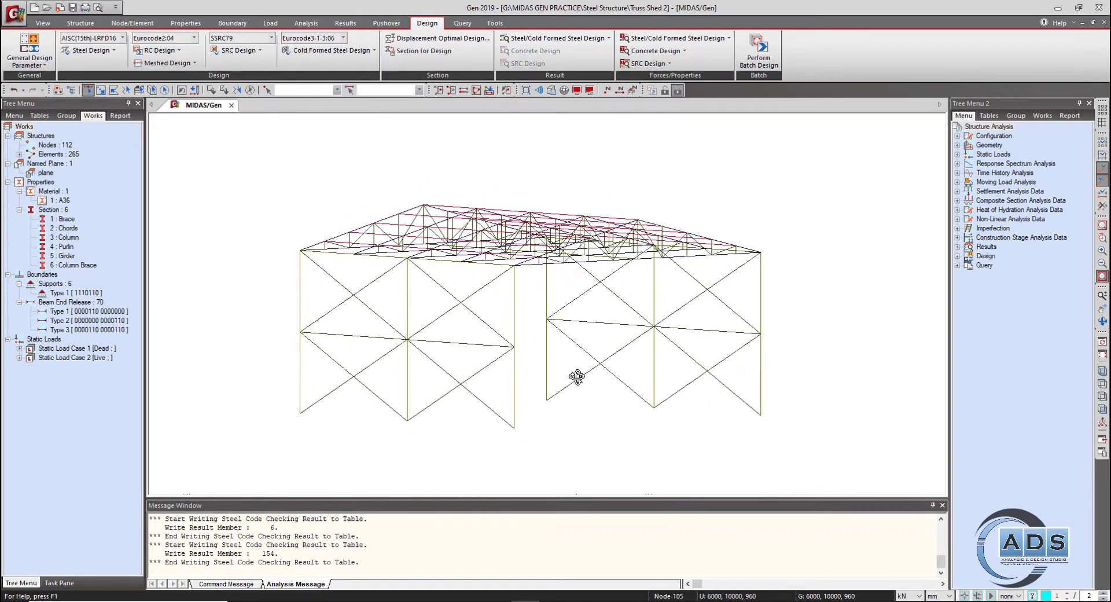
click(514, 317)
click(512, 379)
ctrl+middle_drag(509, 380, 753, 322)
click(757, 313)
click(757, 370)
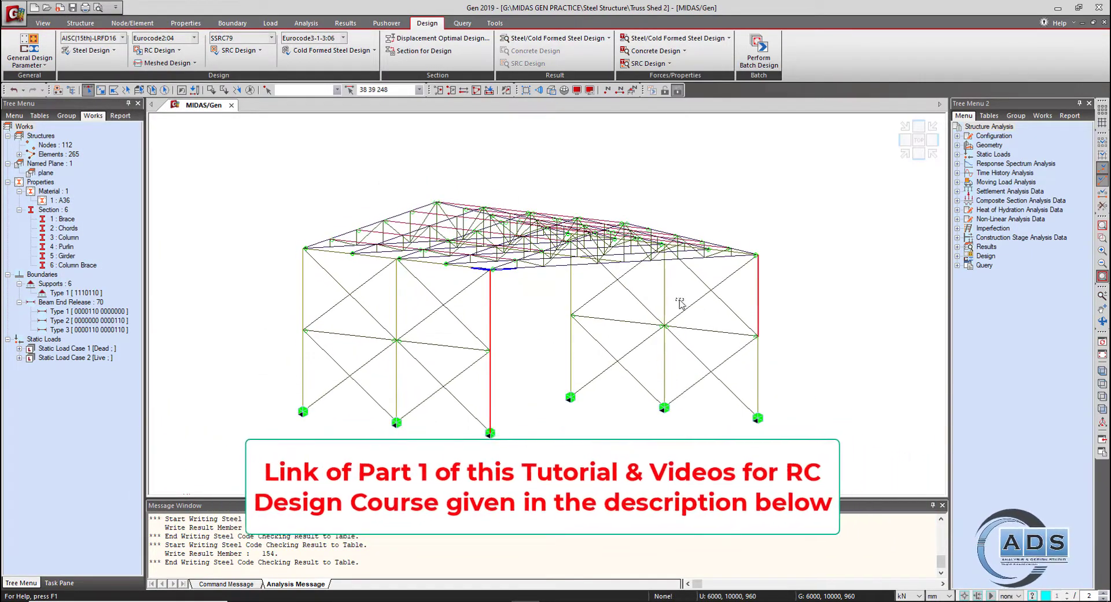
click(664, 292)
click(571, 280)
click(571, 362)
click(663, 364)
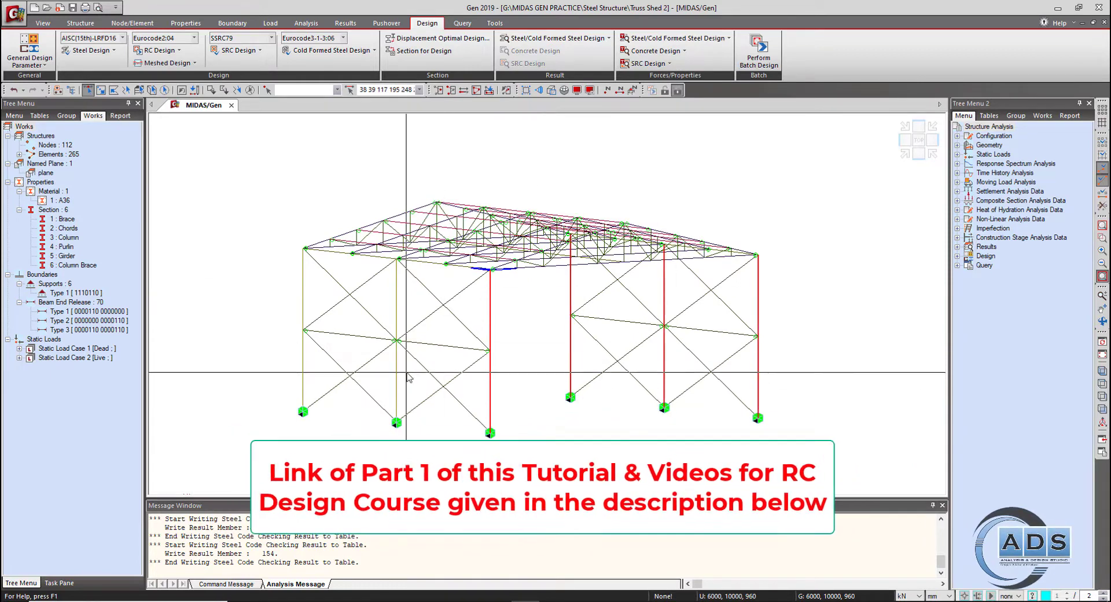
click(396, 335)
click(303, 324)
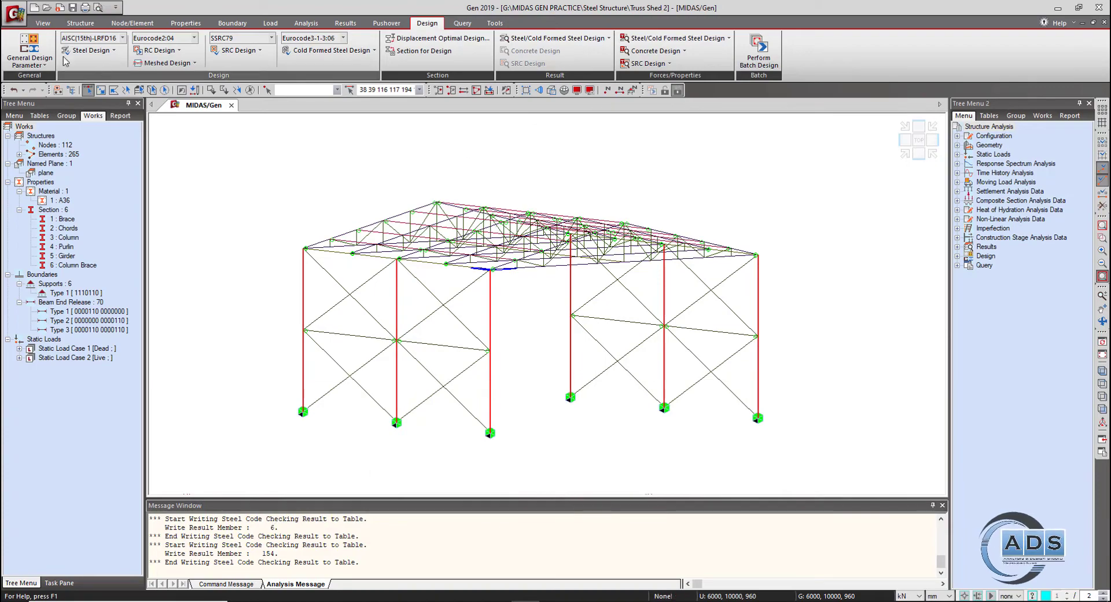
- Assign a laterally unbraced length Lb of 5000 mm to the selected columns with Add/Replace
click(44, 62)
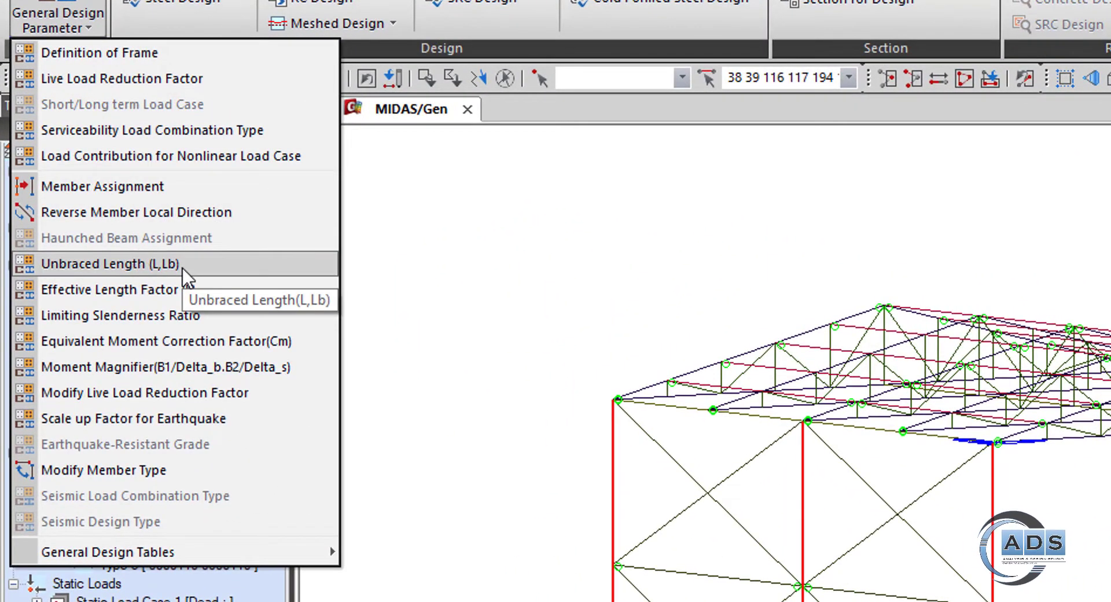
click(183, 265)
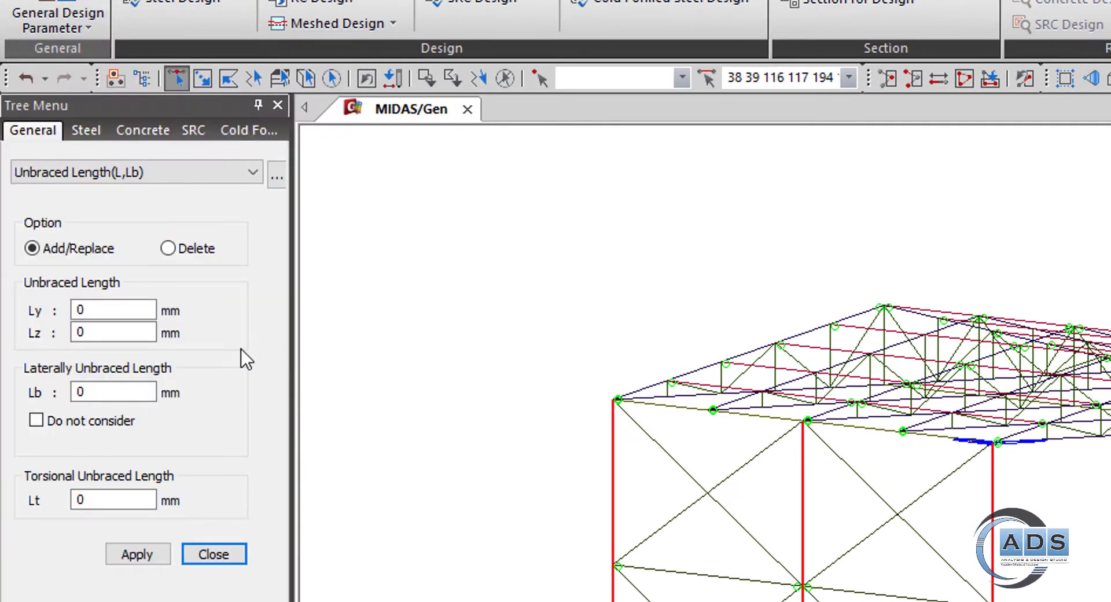
click(152, 389)
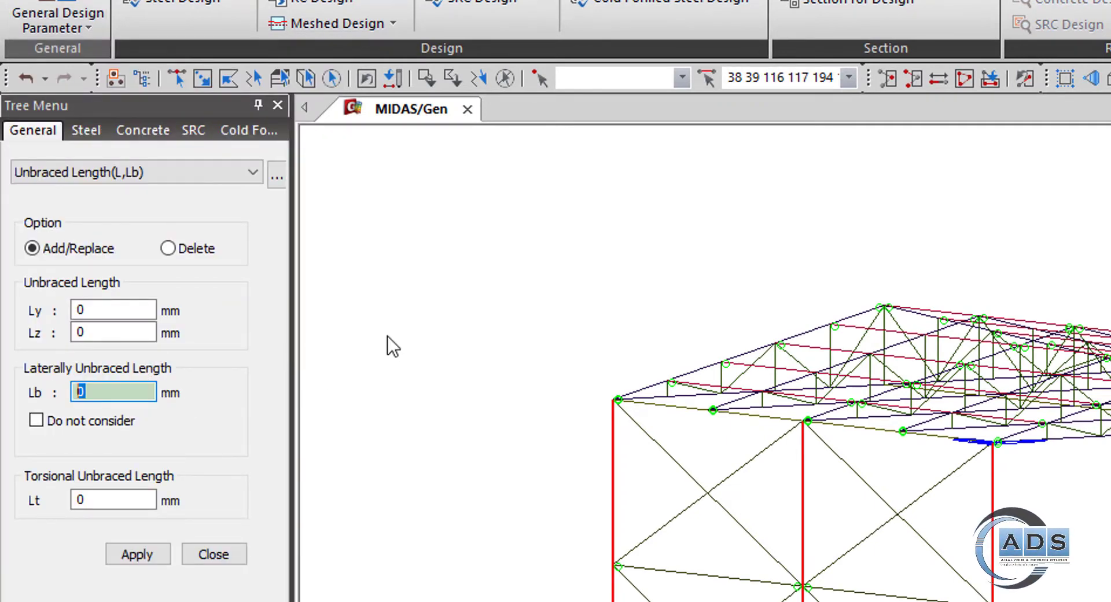
text(5000)
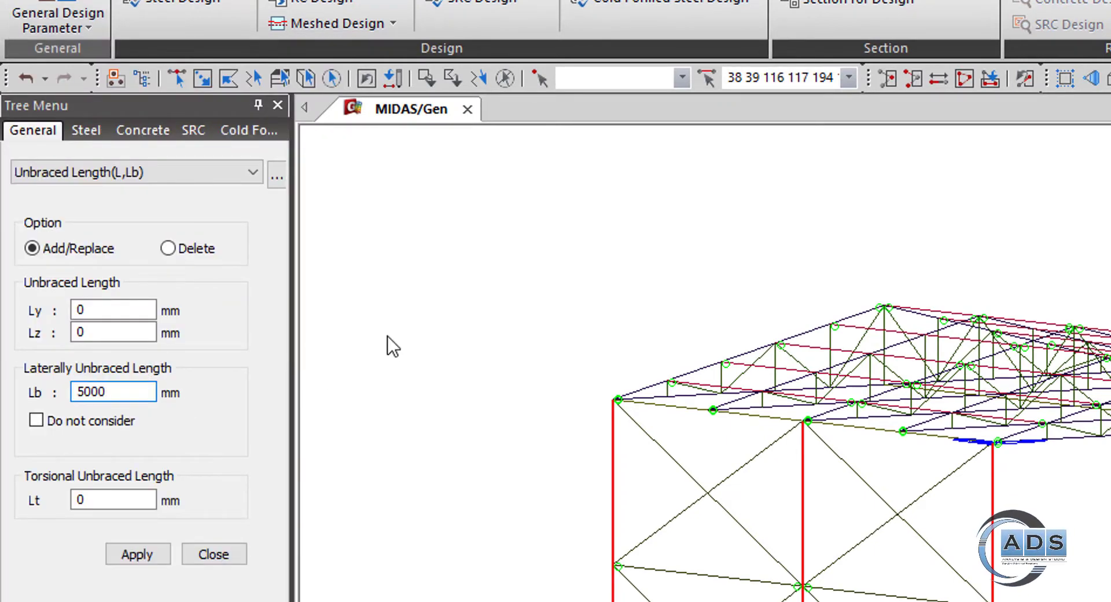
click(141, 555)
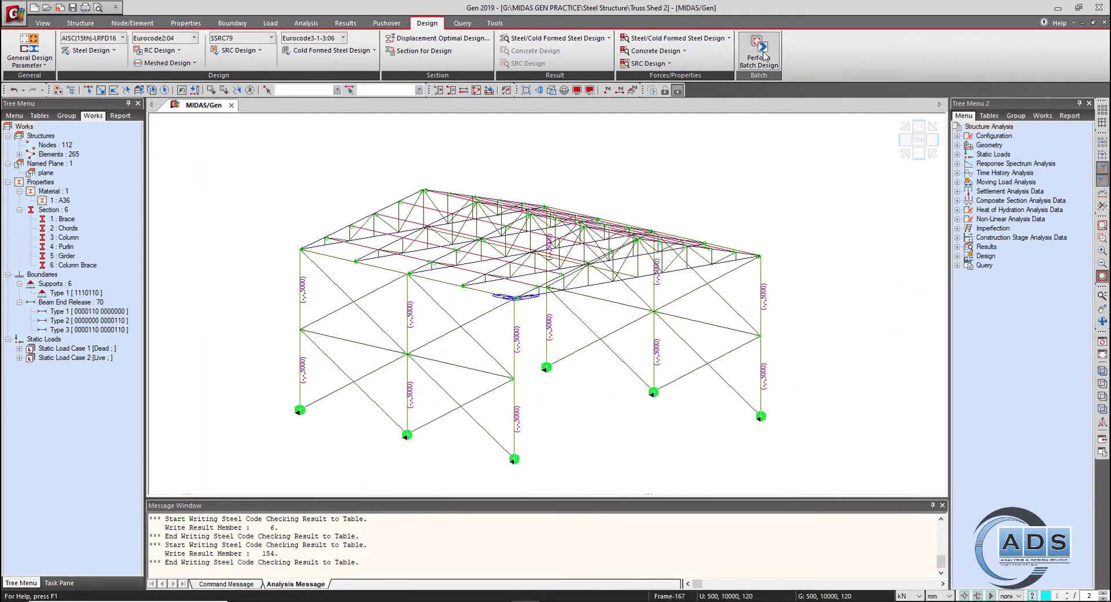
- Rerun the batch Steel Code Checking with the new column unbraced lengths and move both dialogs clear of each other
click(762, 55)
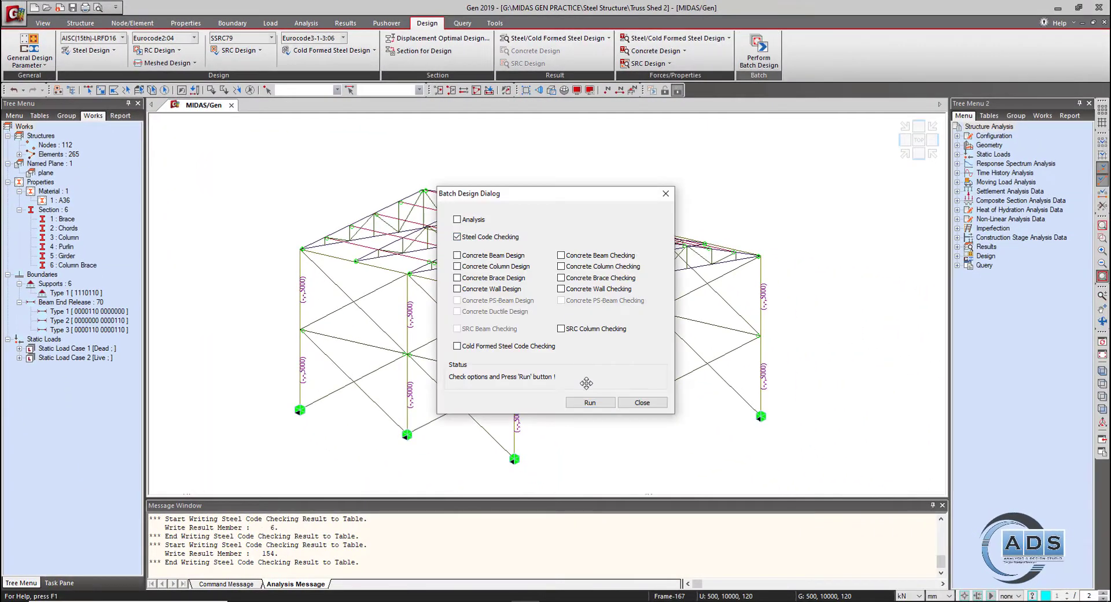
click(590, 402)
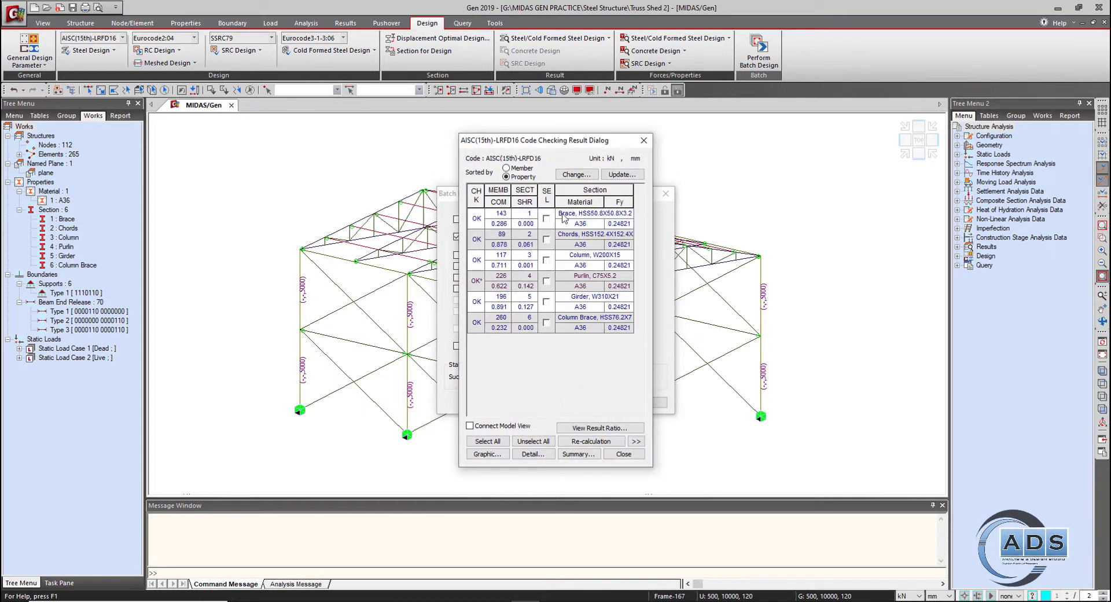
drag(520, 140, 257, 151)
drag(535, 199, 789, 188)
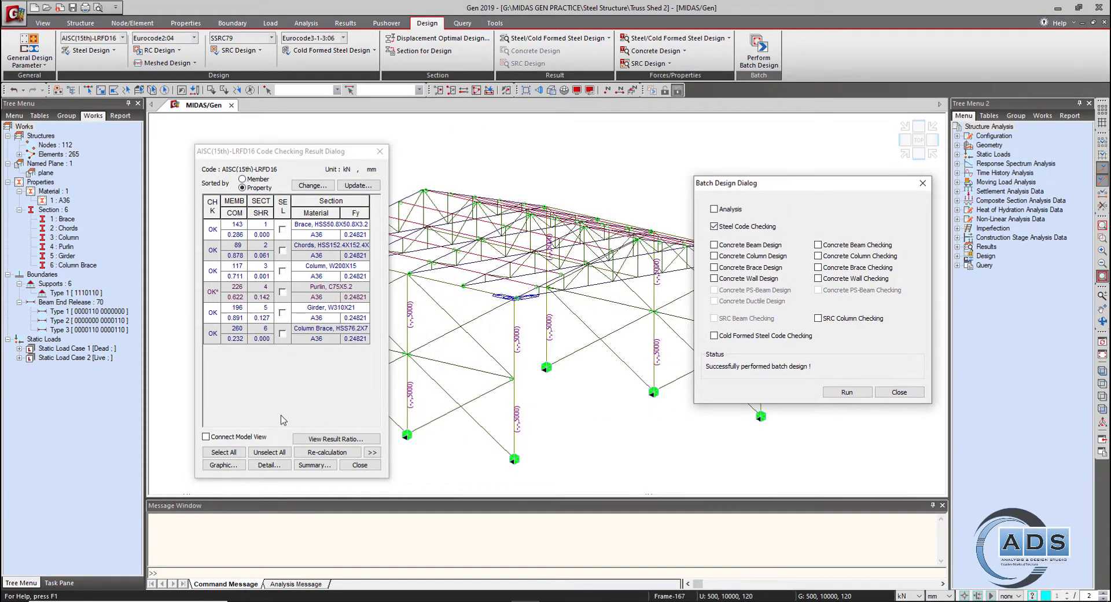
- List the new code checking results by member with the model view connected, and look through the column entries
click(246, 420)
drag(289, 152, 233, 147)
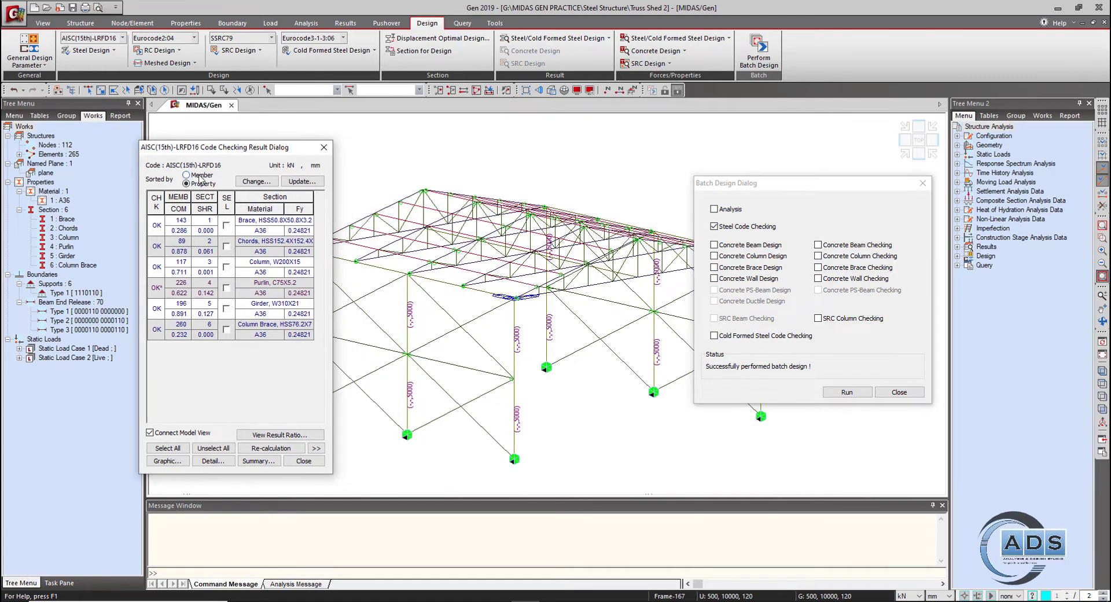
click(186, 175)
scroll(270, 328, down, 5)
scroll(266, 324, down, 10)
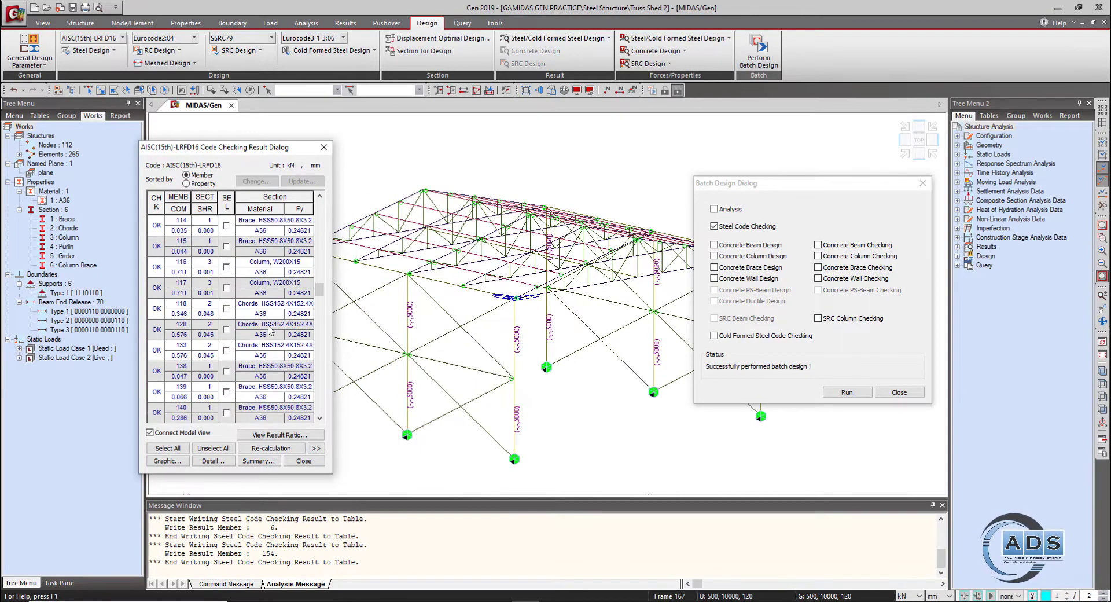
scroll(245, 294, up, 10)
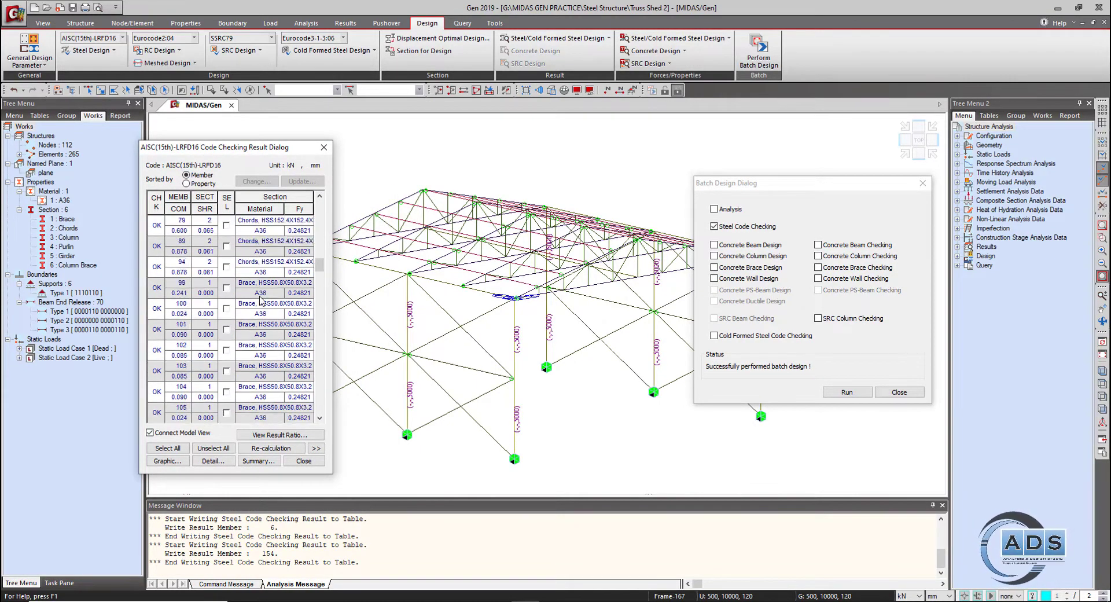
- Open the graphic report for column member 38 and check its unbraced lengths and bending strength results
click(238, 269)
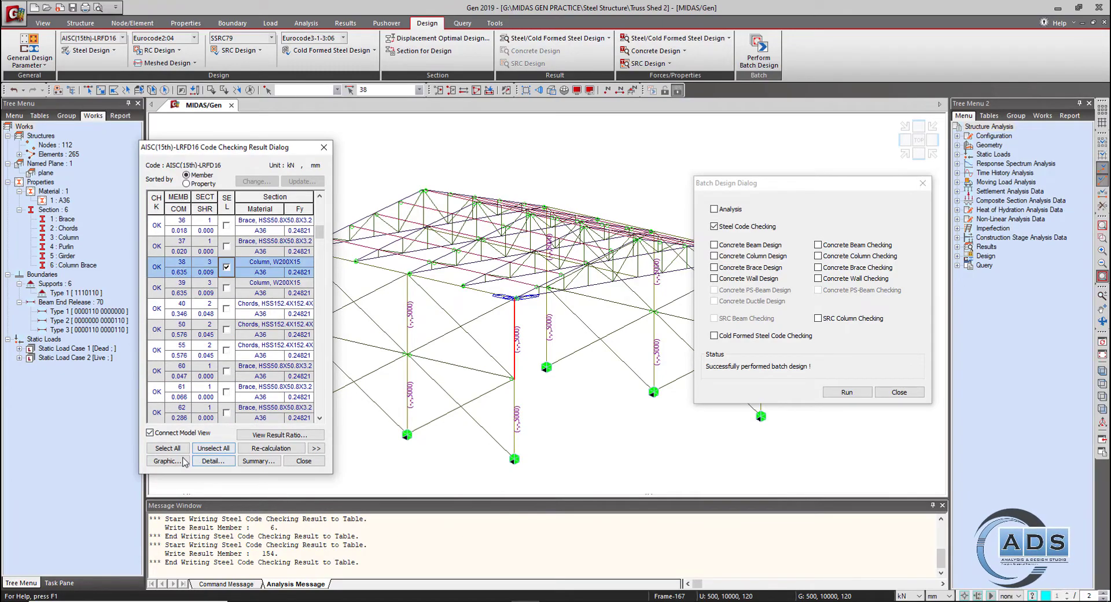
click(167, 460)
scroll(328, 257, down, 5)
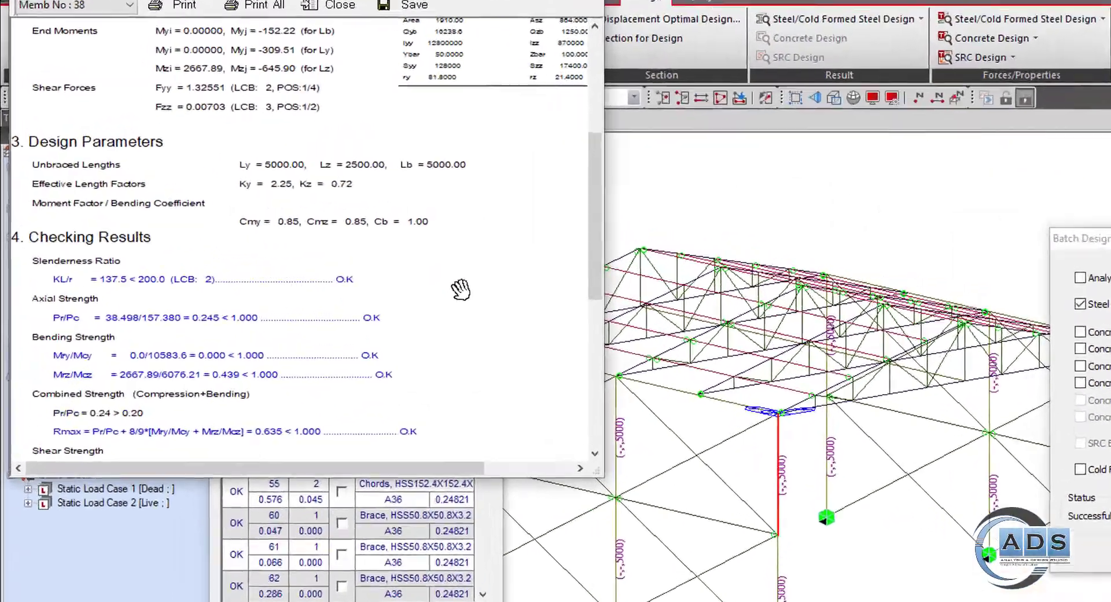
scroll(377, 269, up, 5)
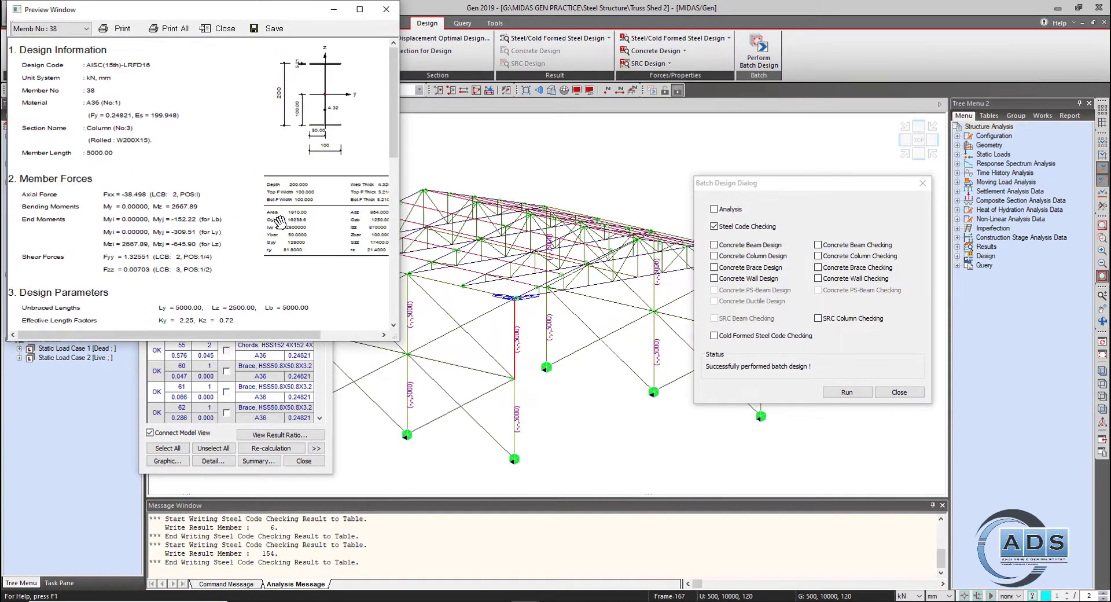
- Close the member report and highlight the Brace section entry's members in the code checking results sorted by property
key(Escape)
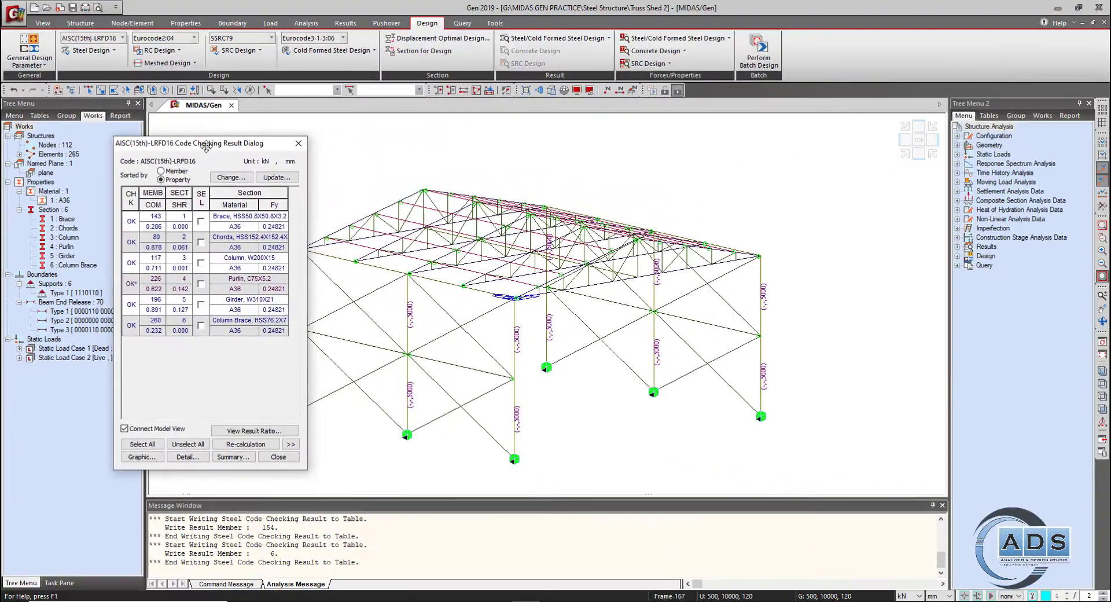
drag(258, 108, 231, 138)
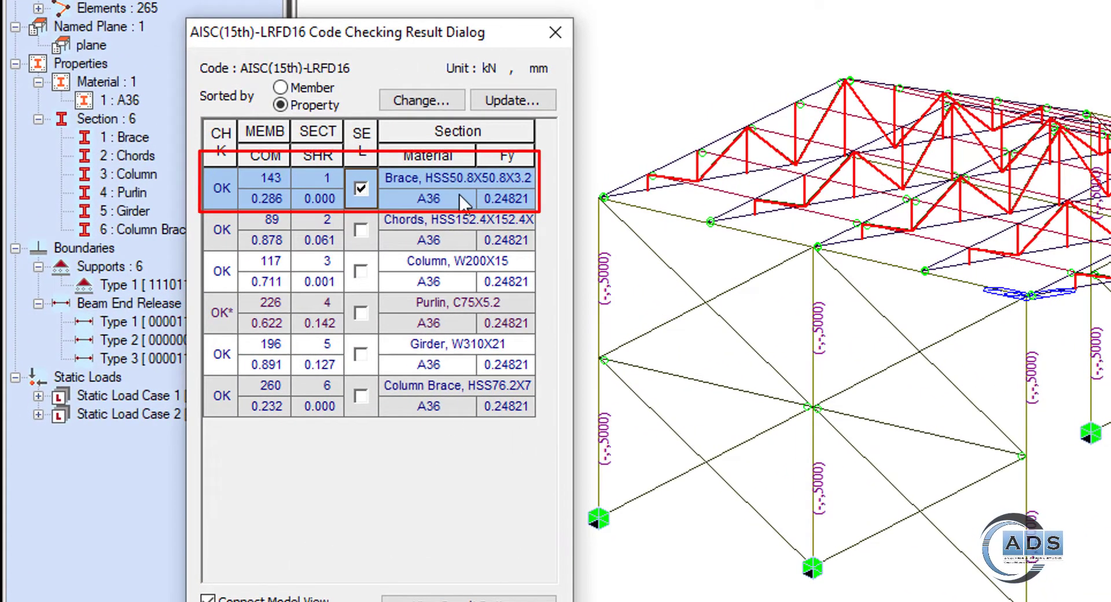
click(359, 194)
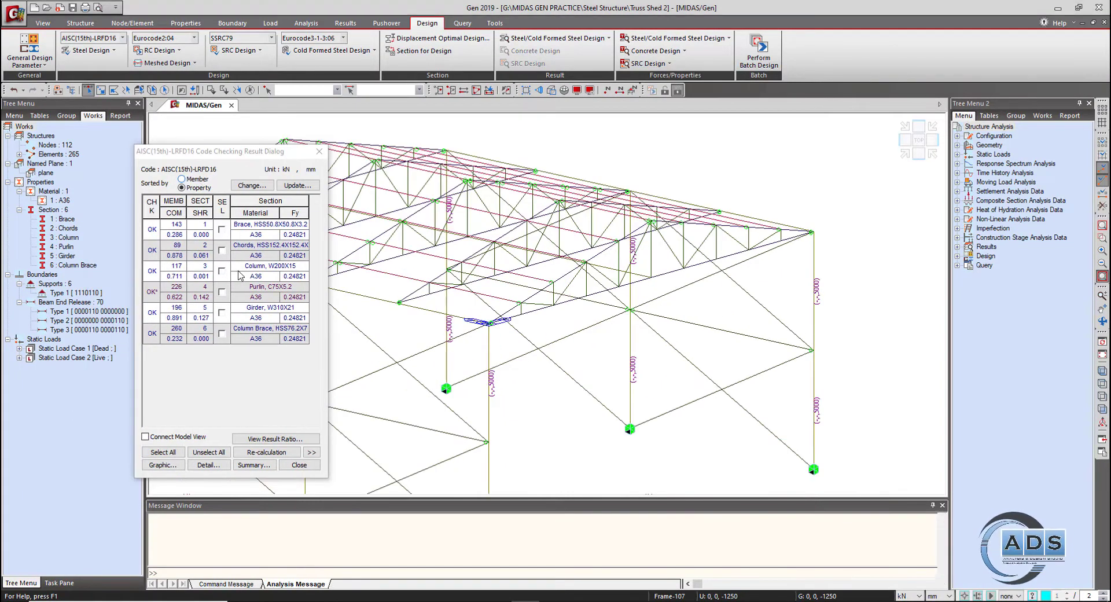
- With results listed by member and the model view connected, select chord member 1 and open its graphic report
drag(251, 159, 200, 167)
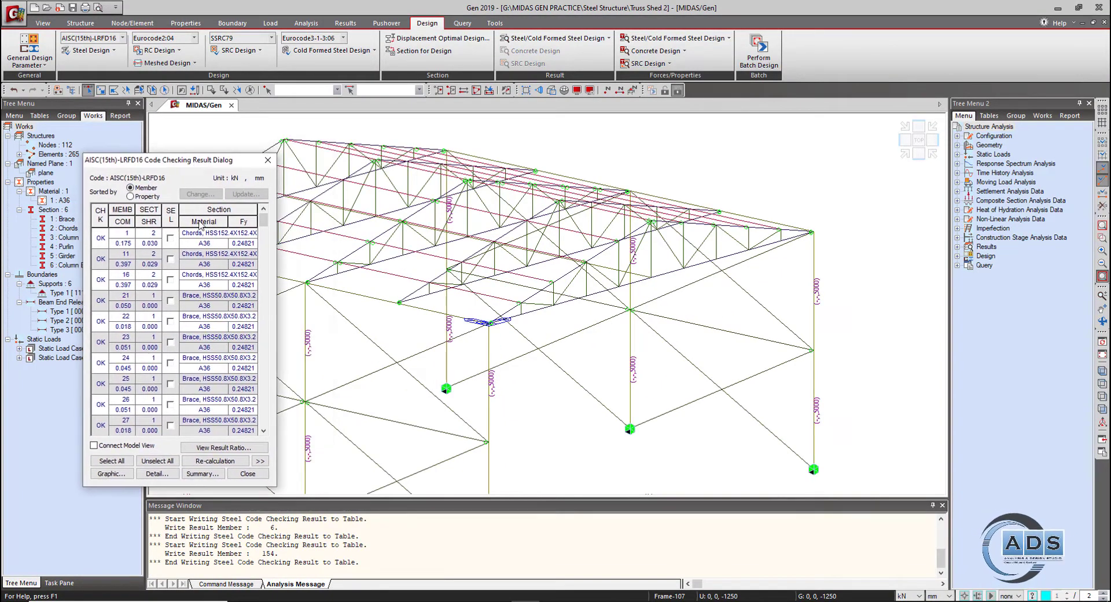
click(131, 444)
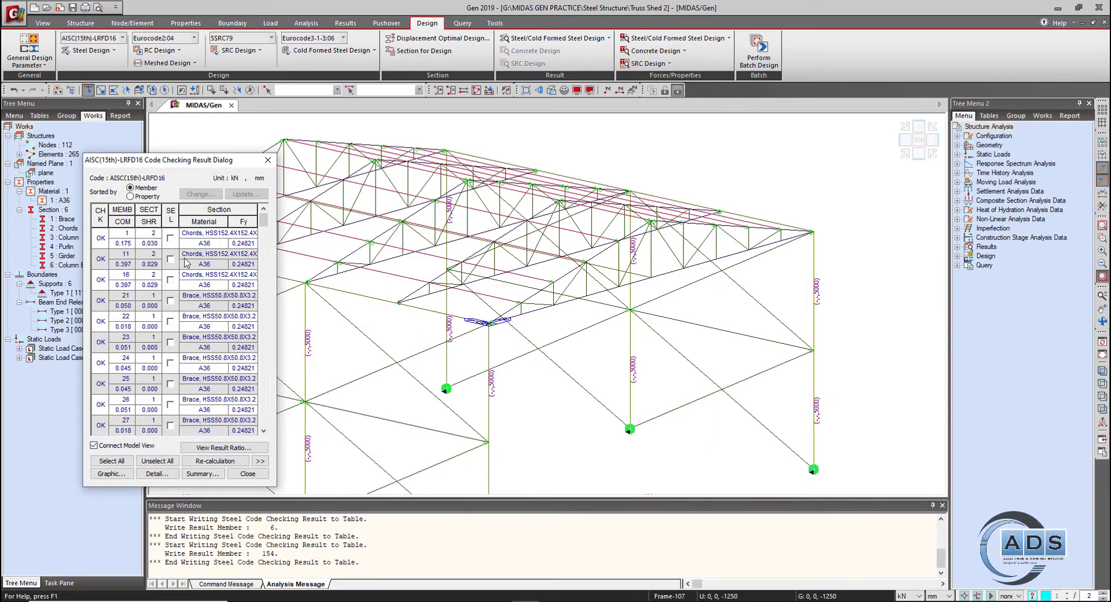
click(170, 238)
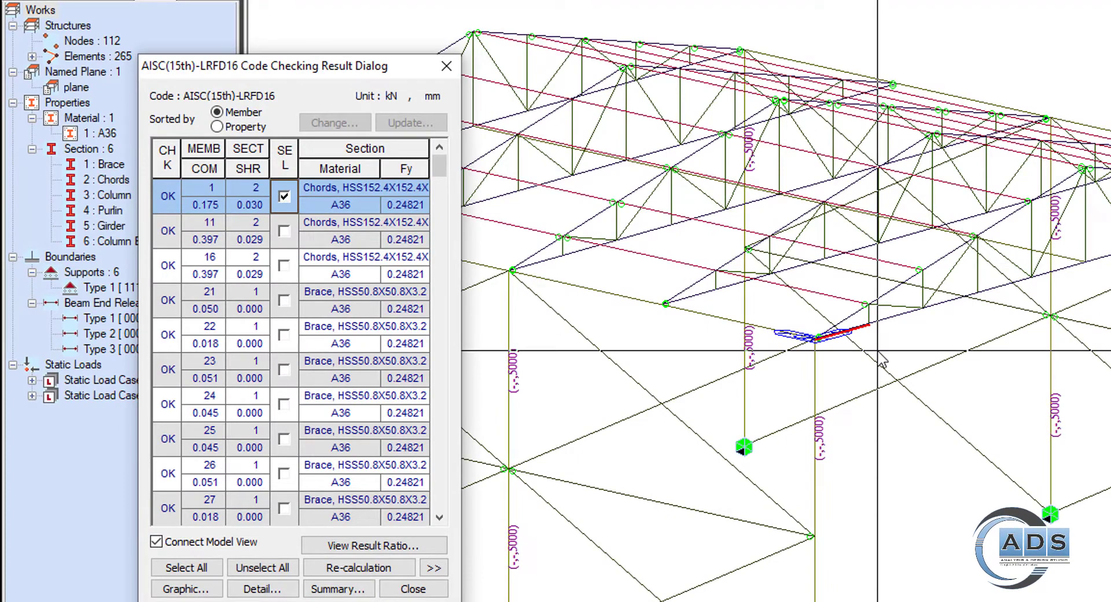
scroll(880, 357, up, 2)
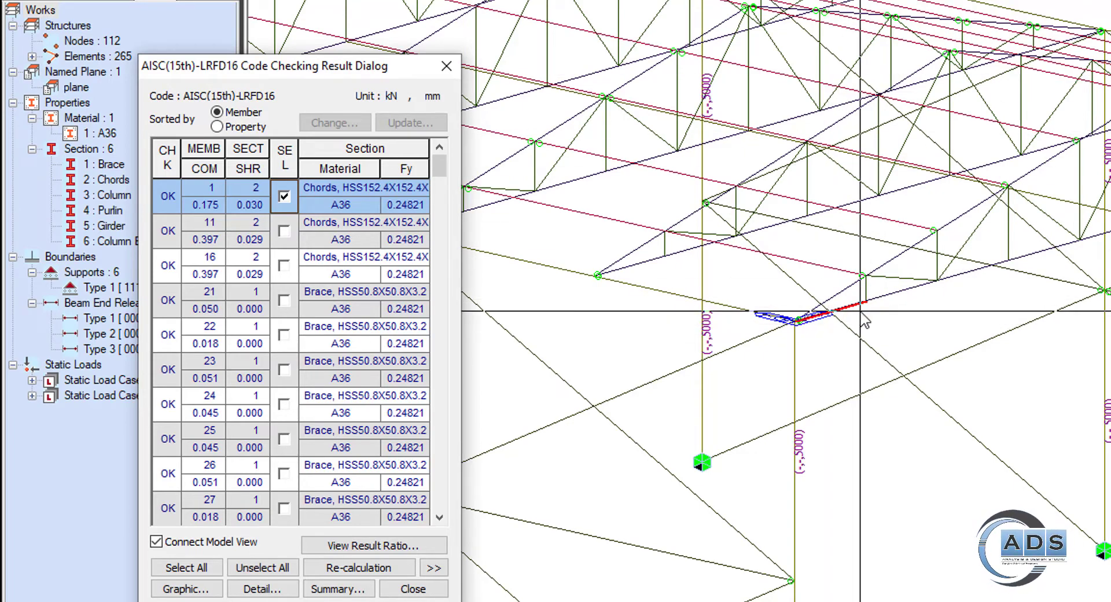
click(186, 588)
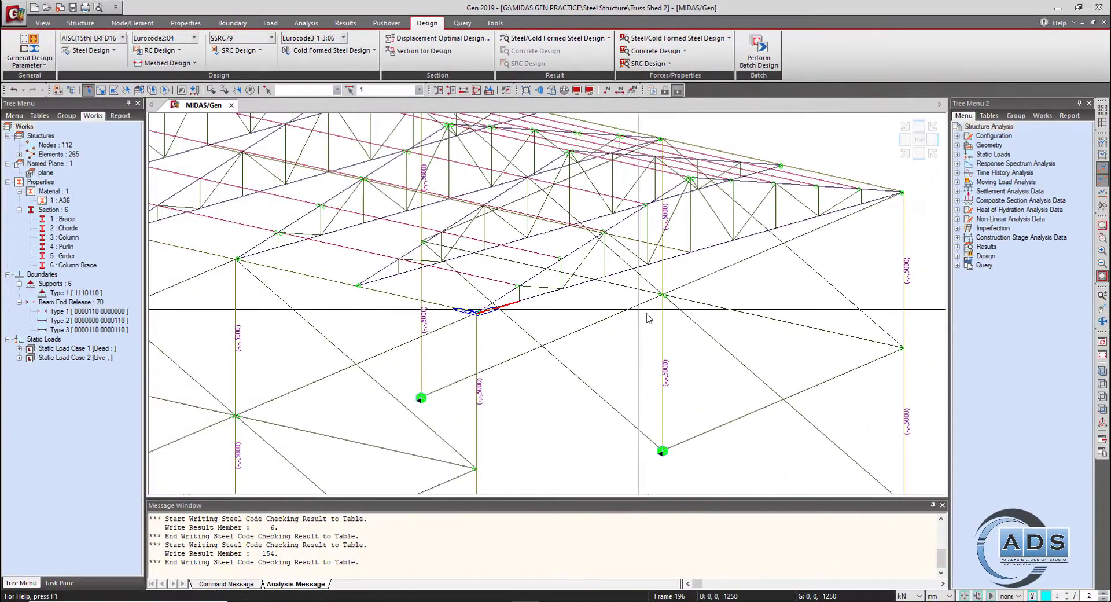
- Isolate the end truss and show only its bottom chord, elements 1 to 10
ctrl+middle_drag(706, 318, 793, 272)
middle_drag(789, 232, 751, 297)
drag(712, 161, 778, 312)
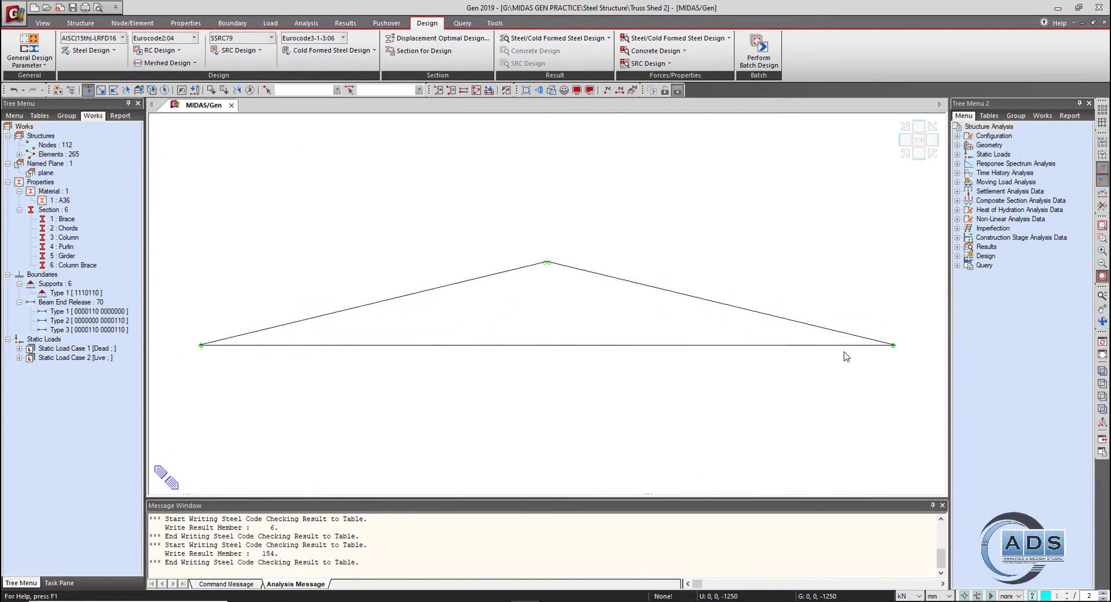
drag(243, 350, 243, 350)
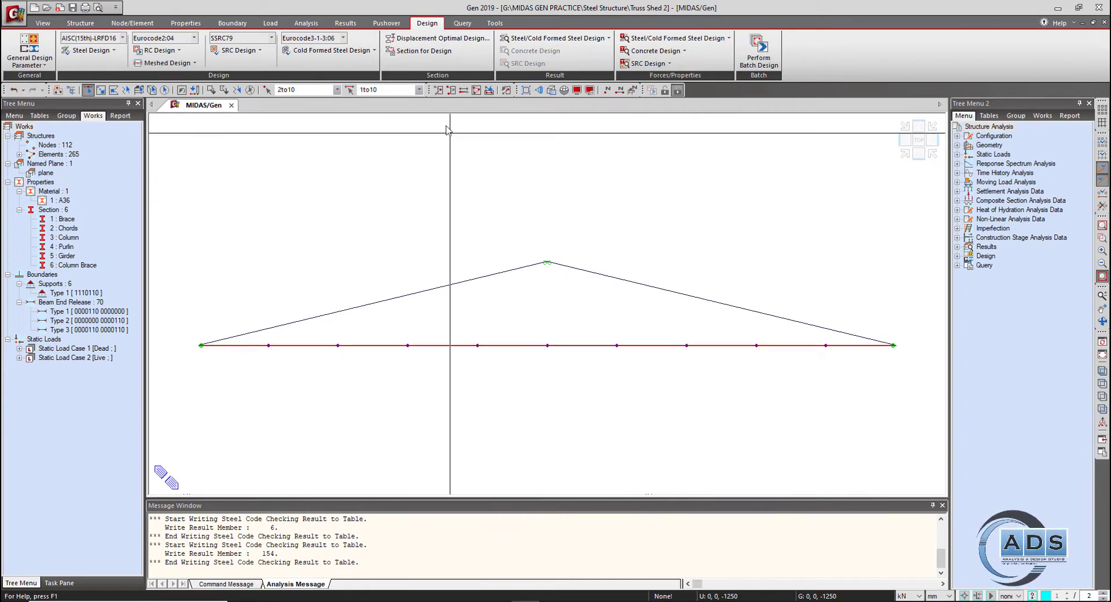
click(444, 92)
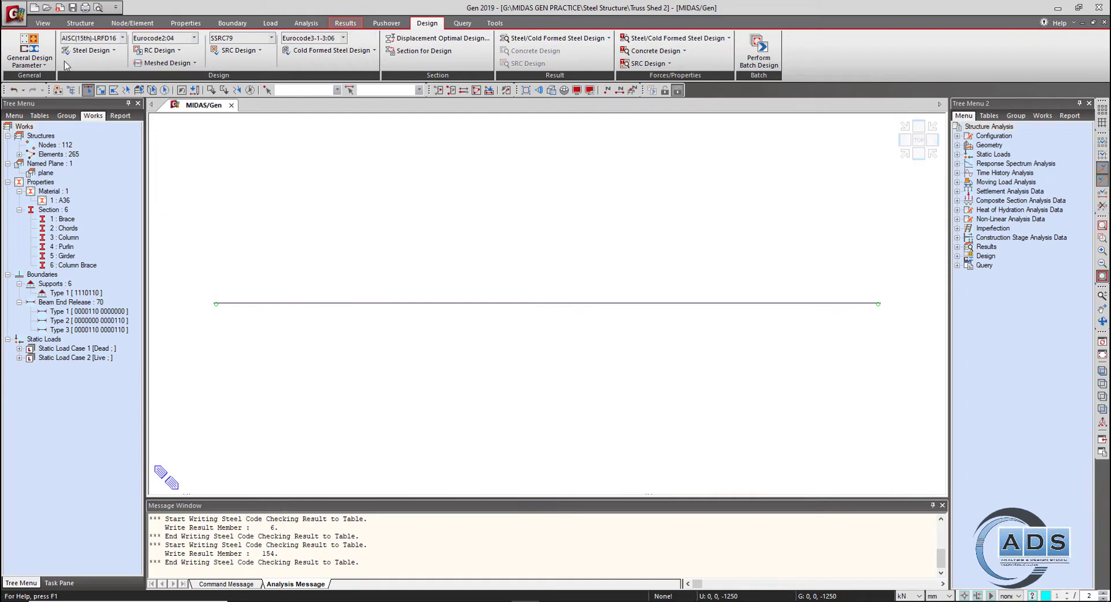
- Open the Beam Diagrams force results and choose load combination sLCB2 with the My component
scroll(72, 66, up, 2)
click(87, 63)
click(86, 90)
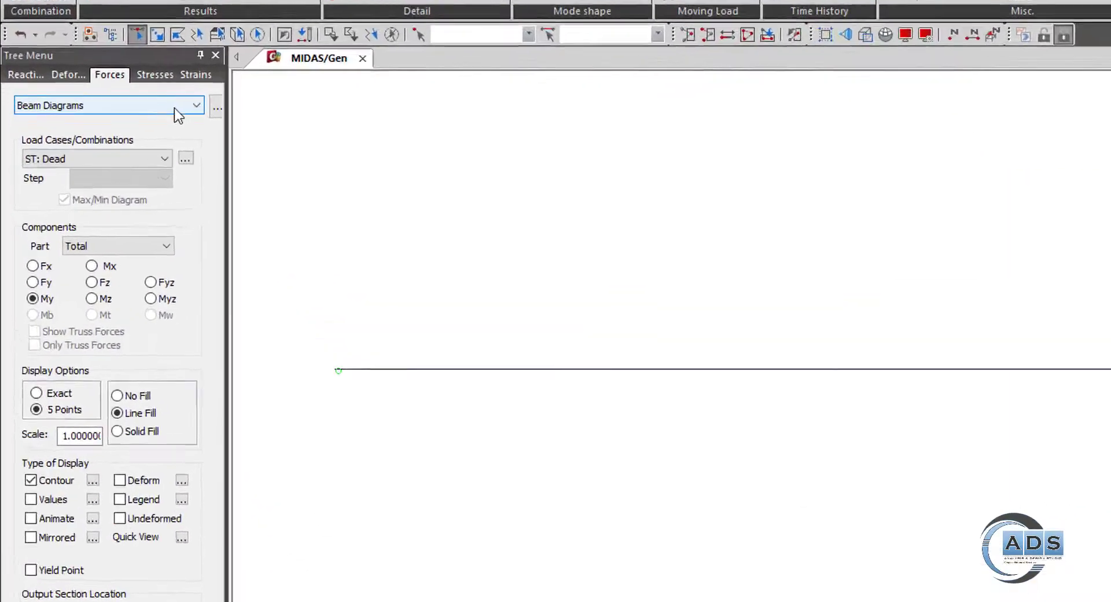
click(189, 158)
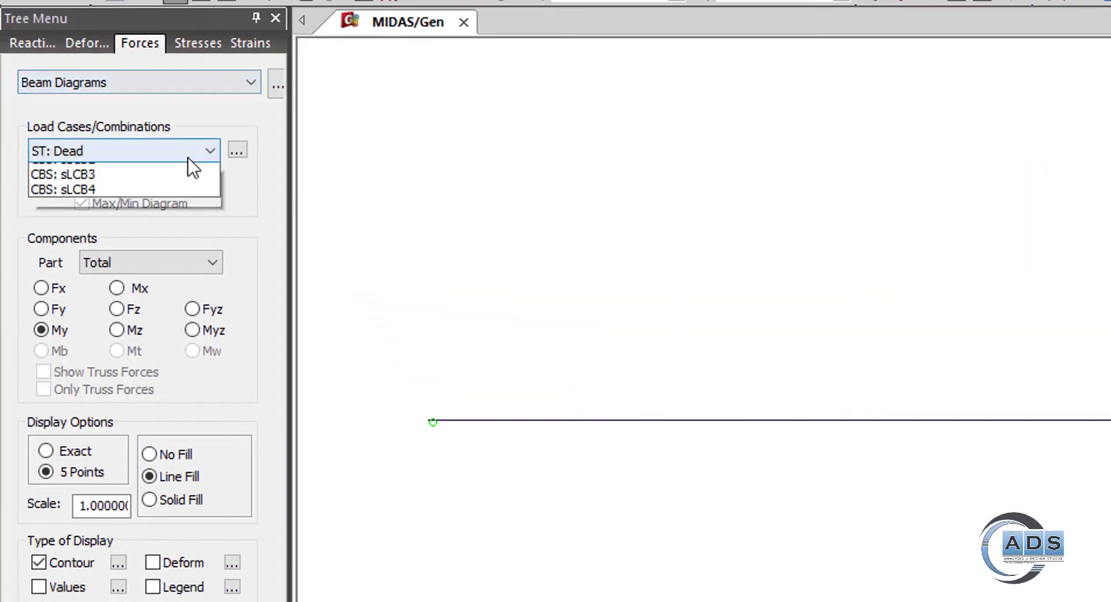
click(132, 218)
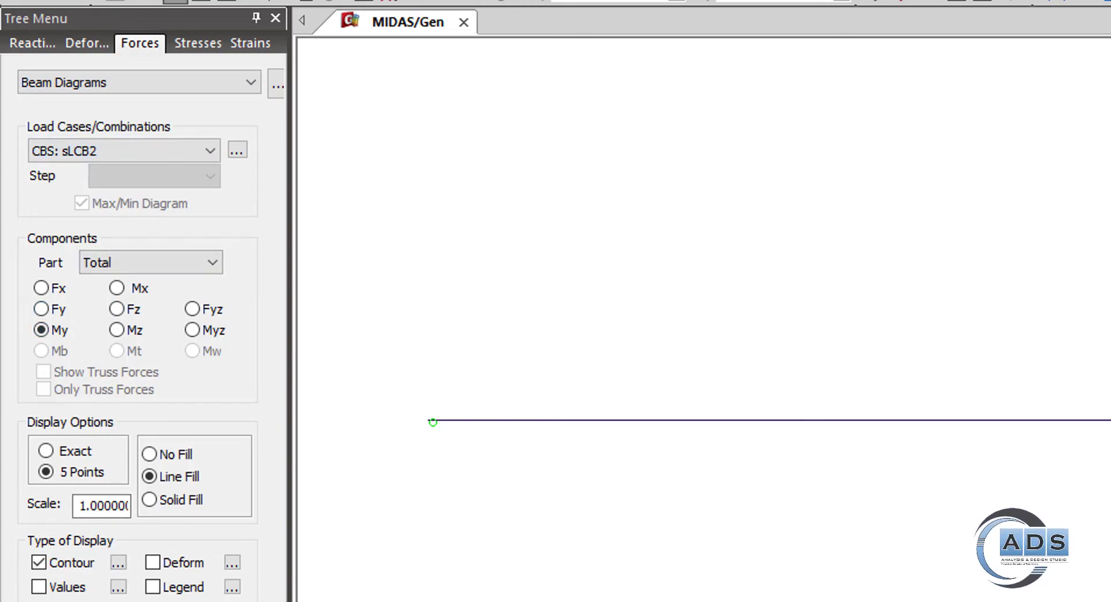
- Display the element local axes on the isolated bottom chord
click(683, 82)
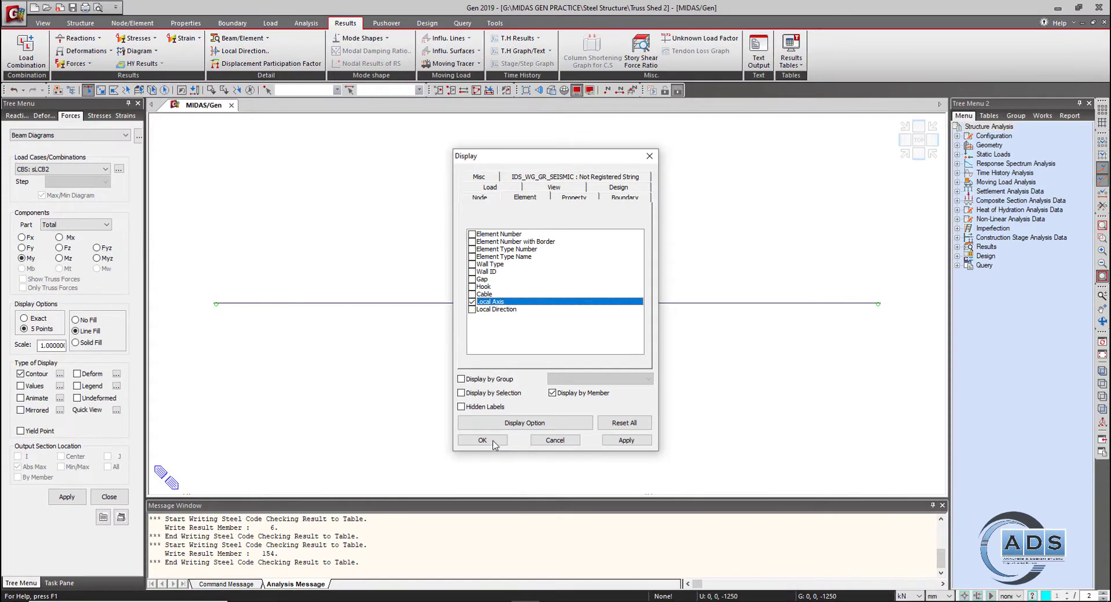
click(495, 442)
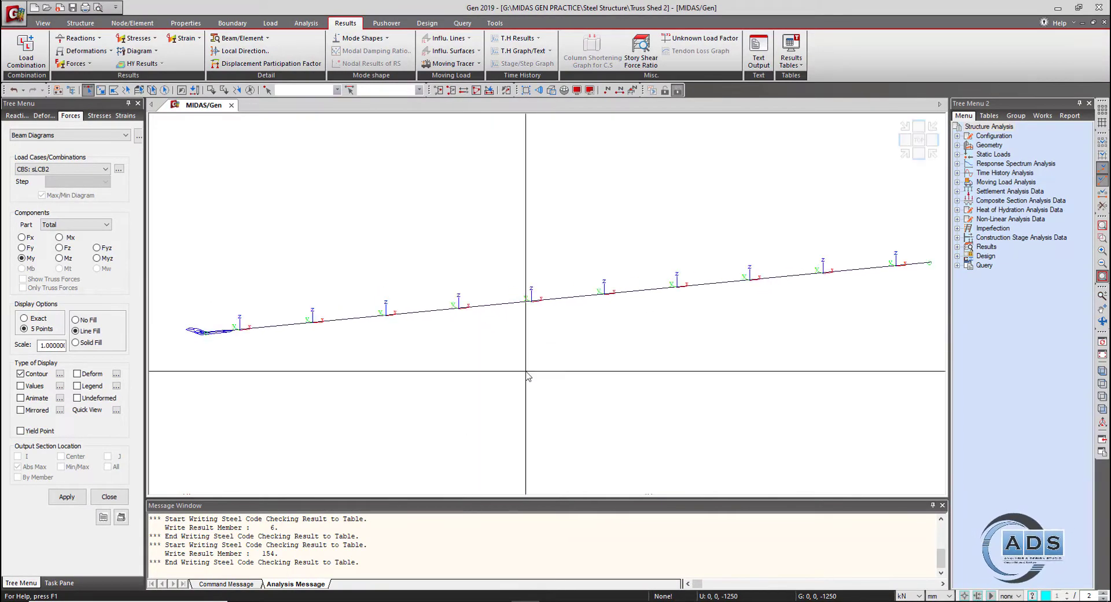
scroll(527, 375, down, 1)
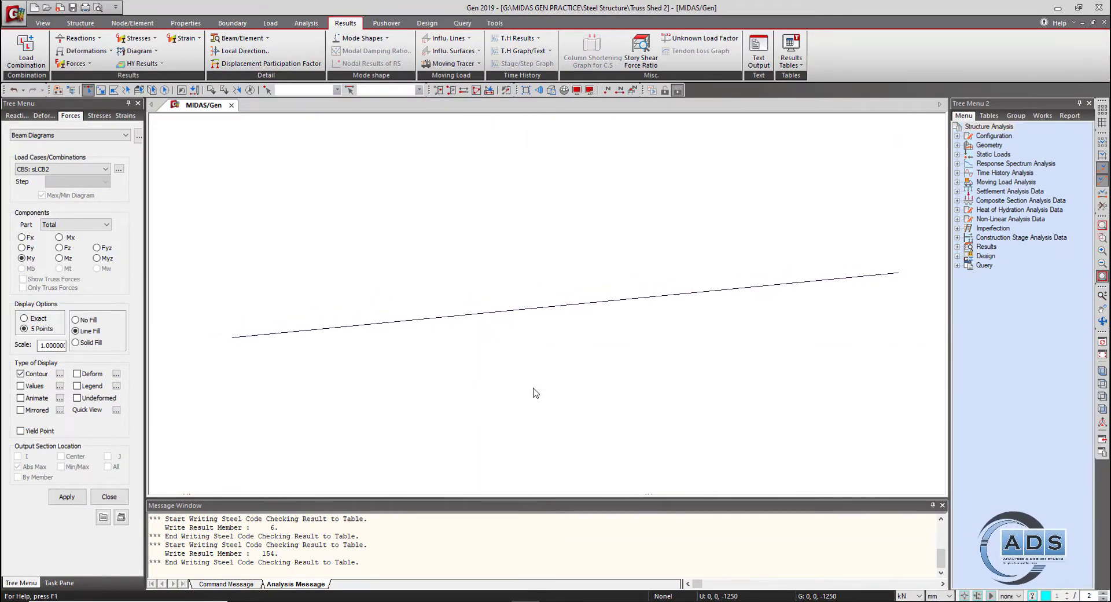
- Plot the chord's My diagram for sLCB2 with solid fill, contour, and values at all output section locations
click(66, 498)
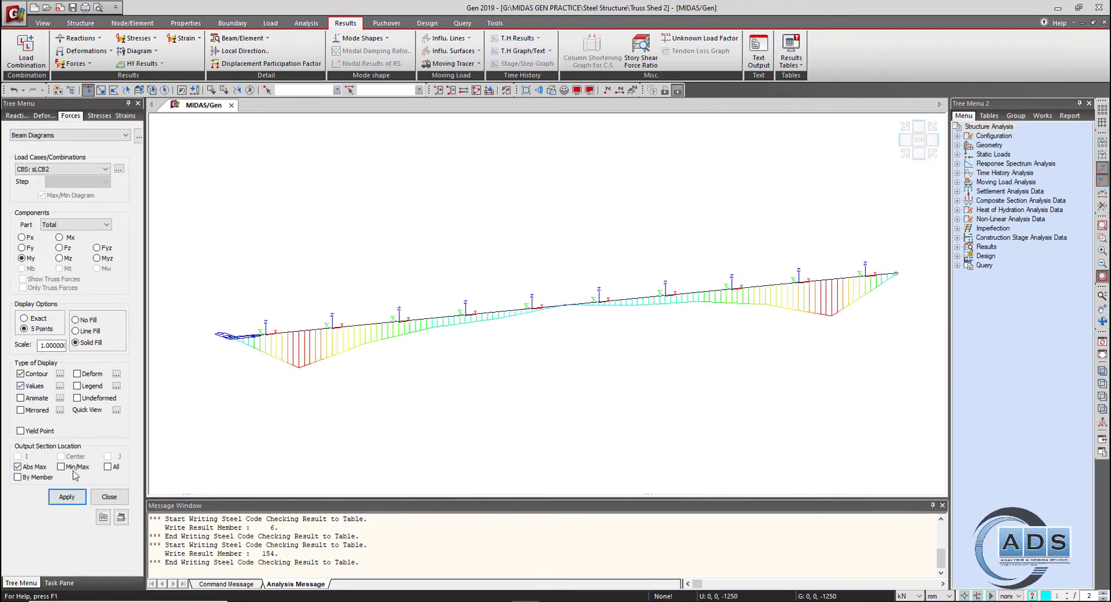
click(64, 497)
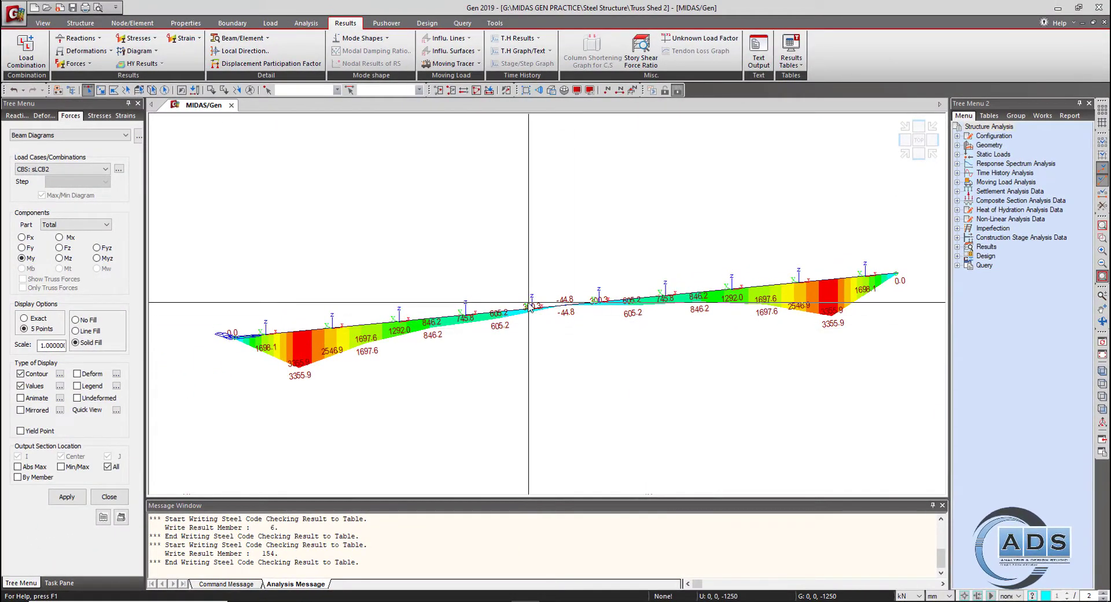
scroll(604, 381, down, 1)
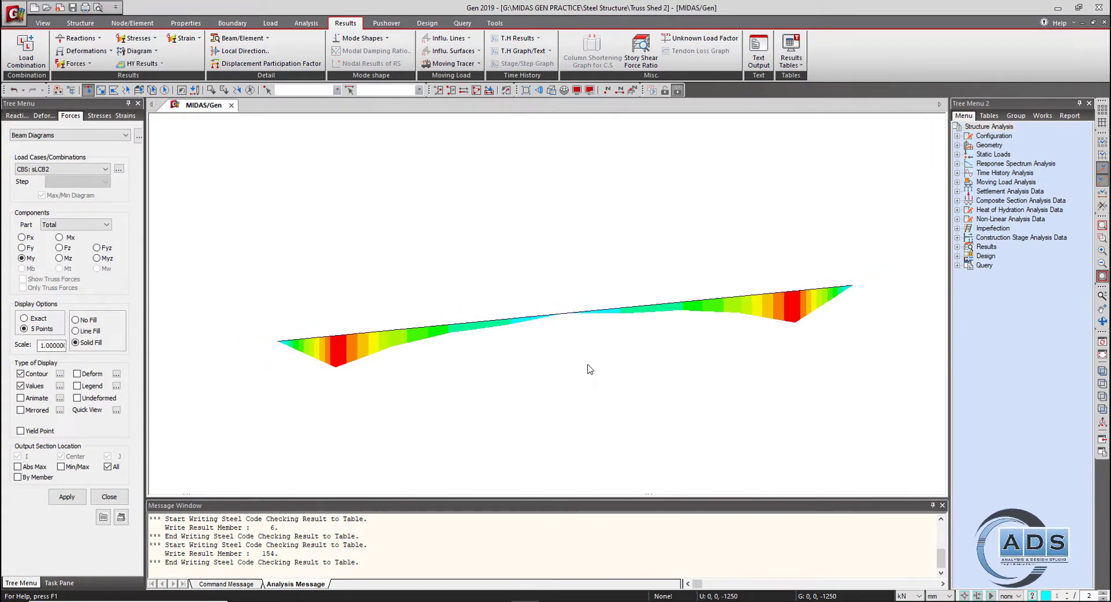
- Activate the whole model again and turn off the element local axes display
key(ctrl+a)
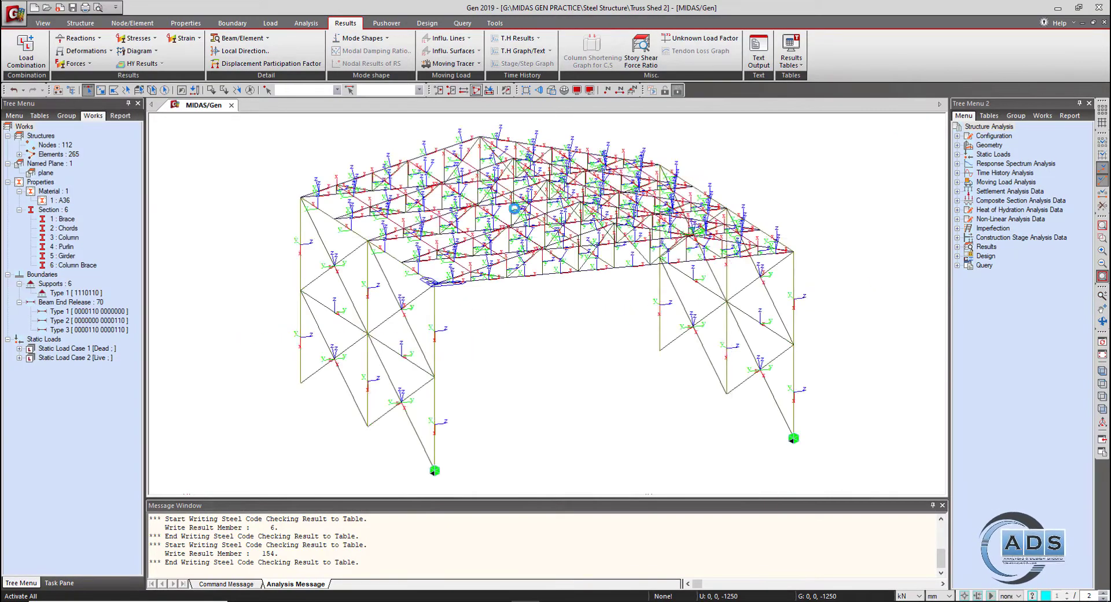
ctrl+middle_drag(472, 254, 535, 236)
click(589, 90)
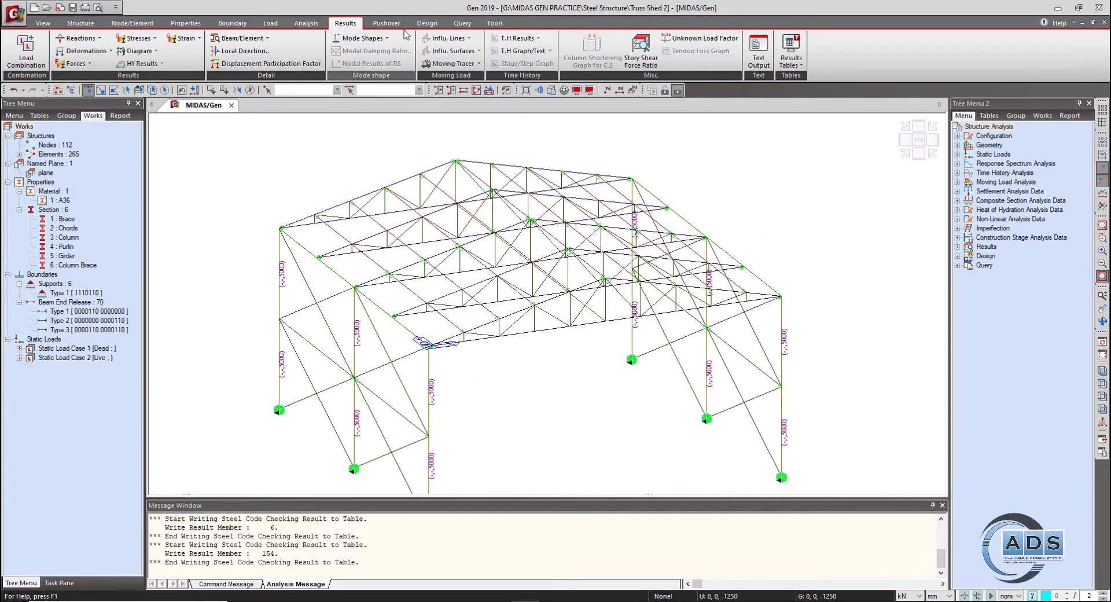
- Open the Member Assignment settings and highlight assigned members 40 and 89 in the model
click(32, 60)
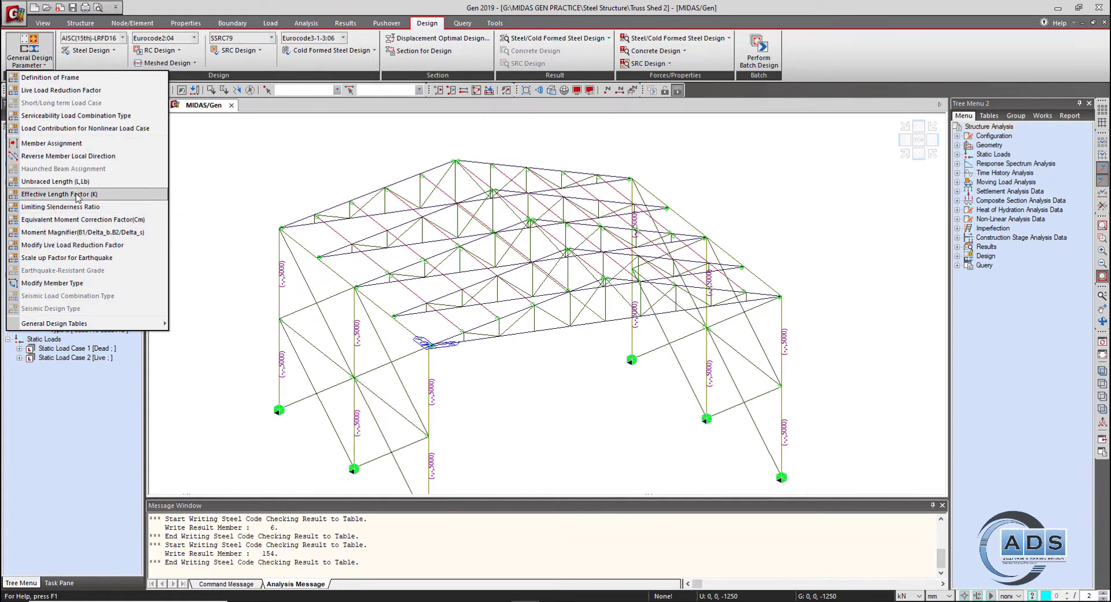
click(75, 143)
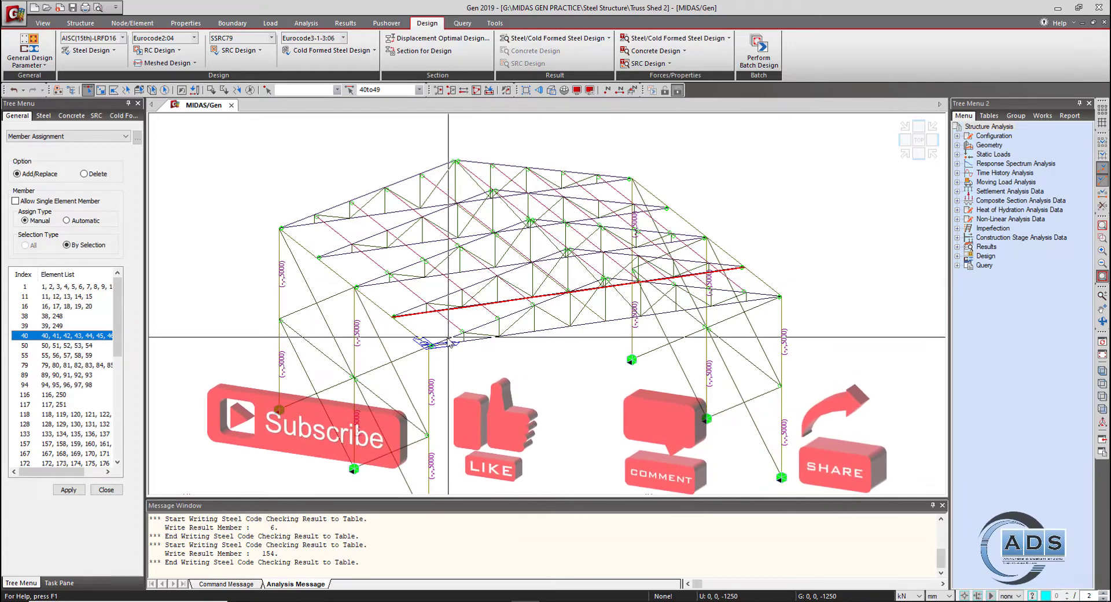
mouse_move(589, 297)
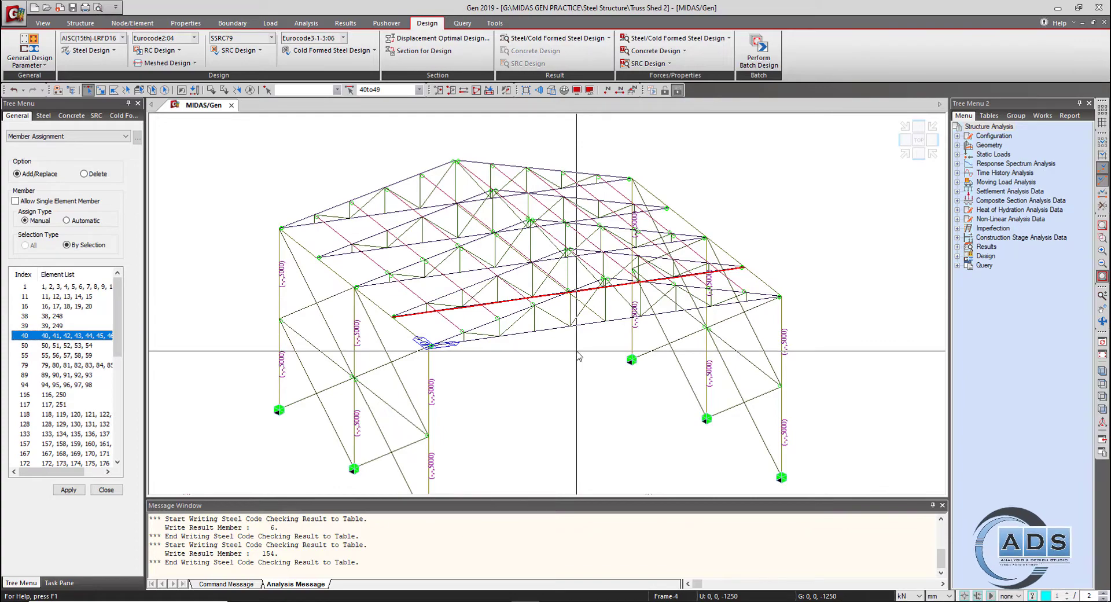
ctrl+middle_drag(577, 363, 590, 385)
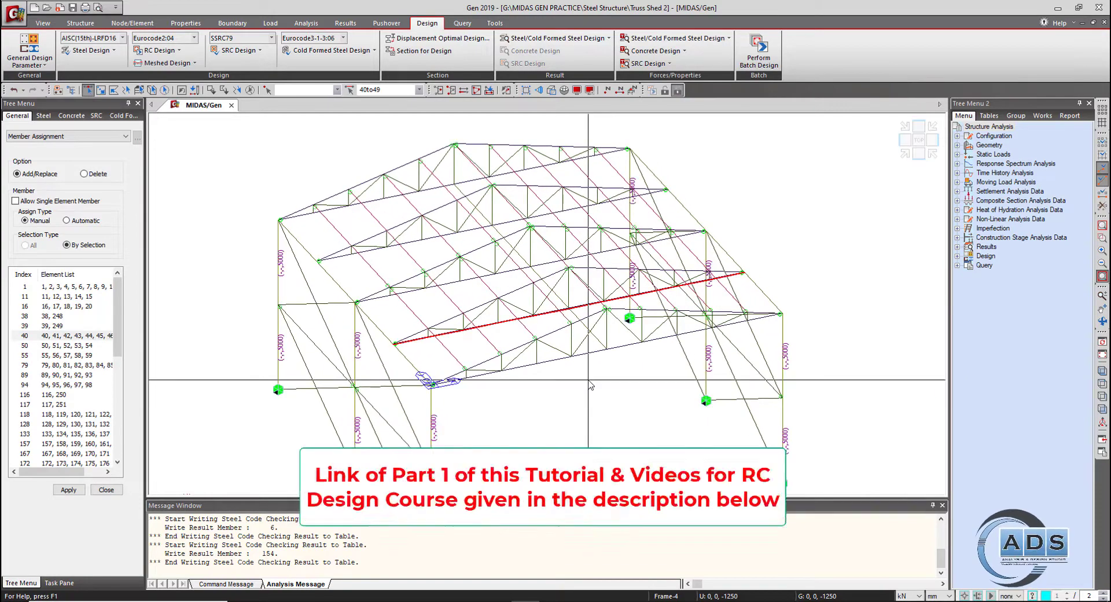
click(64, 374)
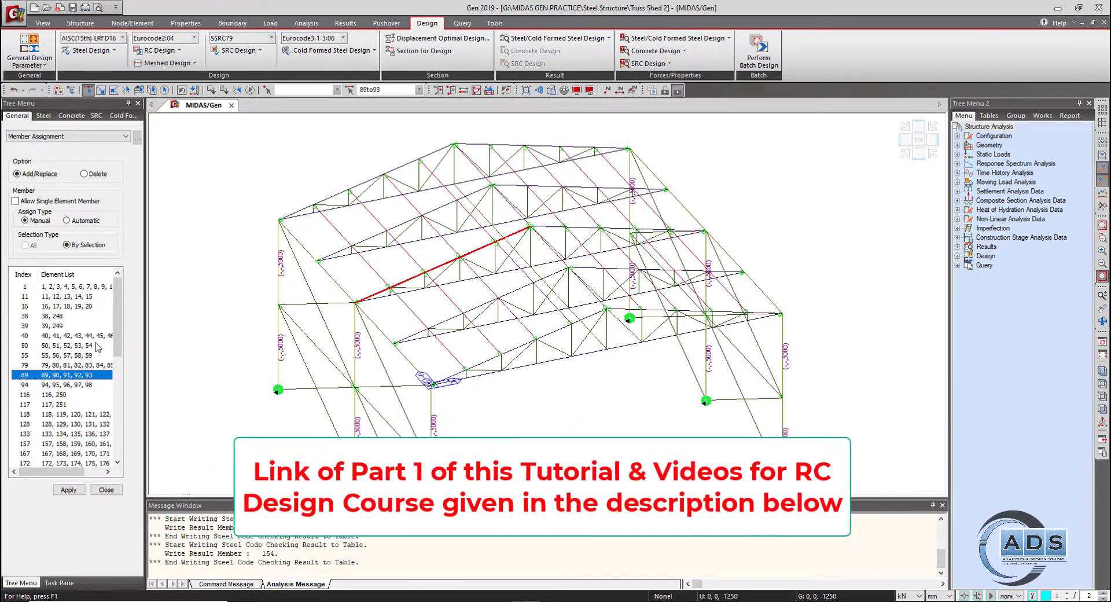
- Go through the assigned member list down to girder member 198 and isolate its elements 198 and 199
key(Down)
key(Down)
key(Down)
key(Down)
key(Down)
key(Down)
key(Down)
key(Down)
key(Down)
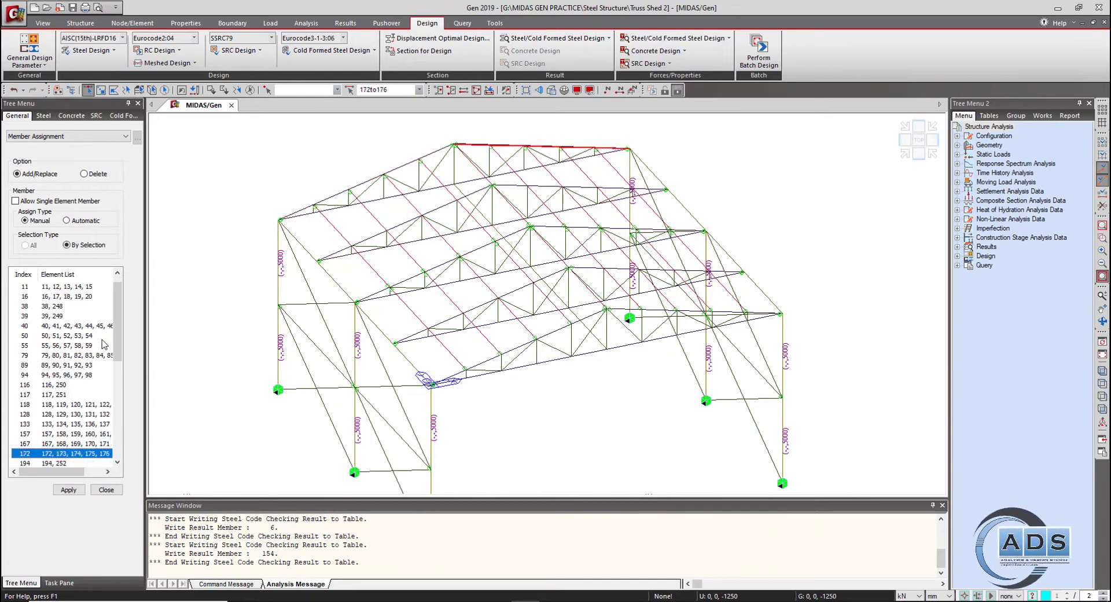
key(Down)
key(Down)
key(Down)
key(Down)
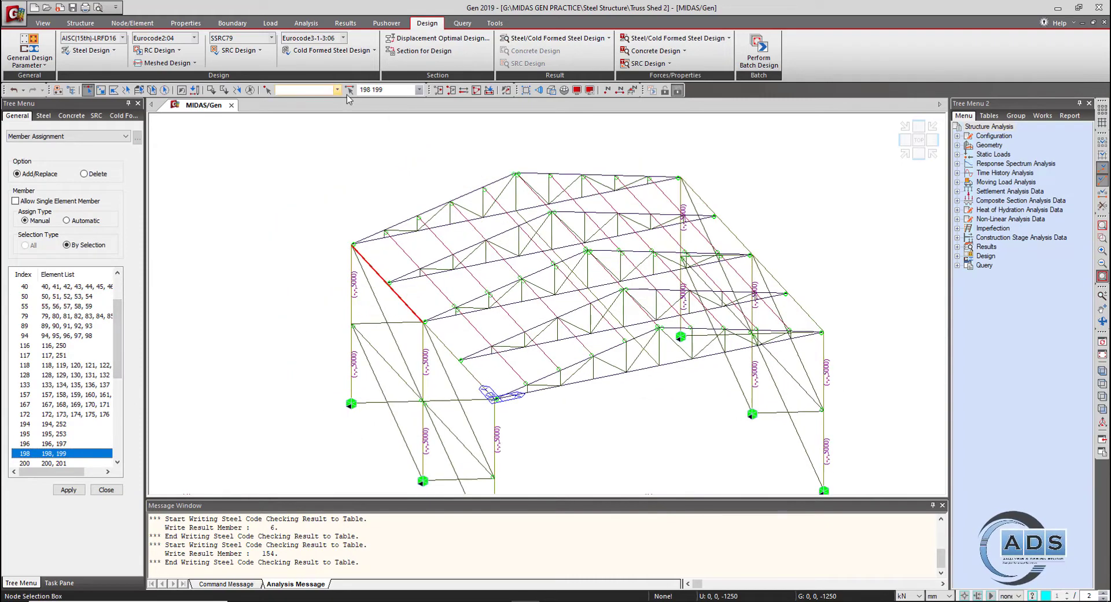
click(442, 91)
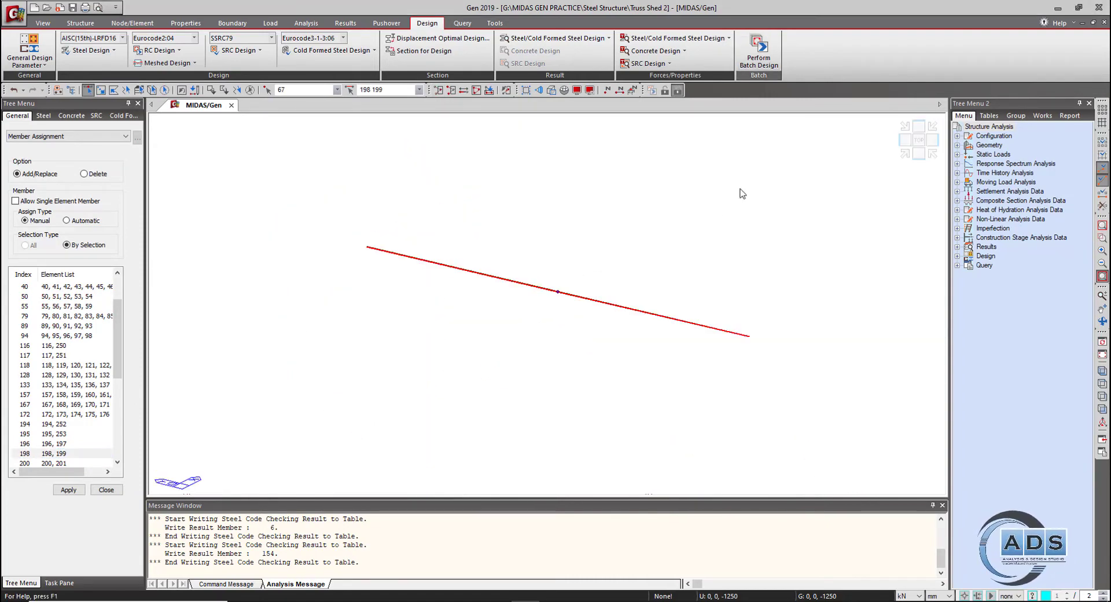
- Run the batch Steel Code Checking on the isolated girder, list the results by member, and move both dialogs clear of it
click(759, 55)
click(602, 403)
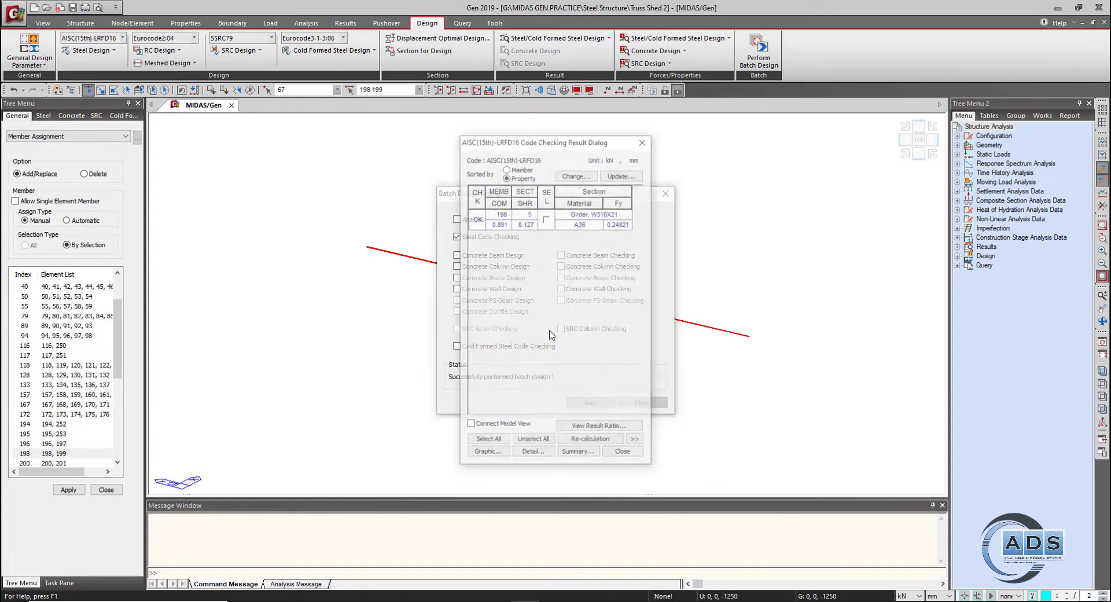
drag(579, 145, 336, 147)
click(260, 167)
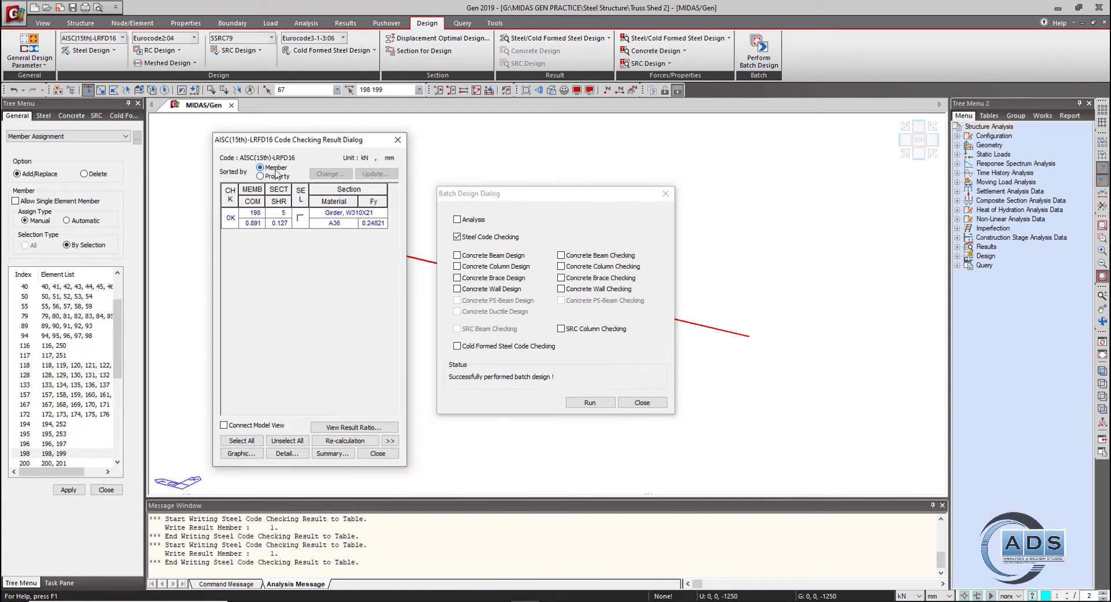
drag(527, 194, 824, 181)
drag(307, 139, 136, 151)
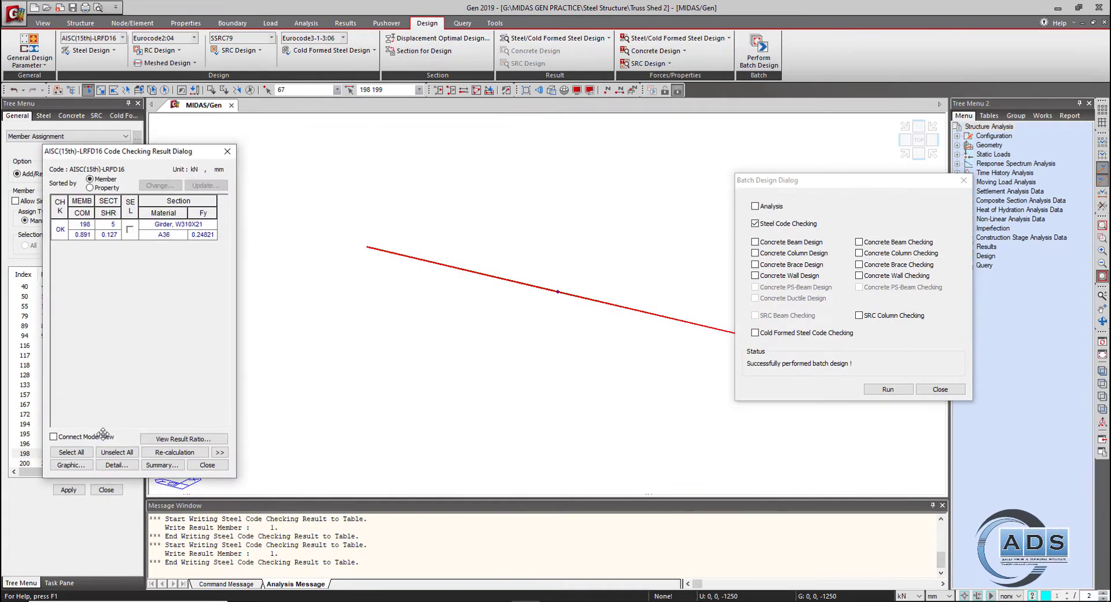
- Select girder member 198 in the code checking results and open its graphic report
click(71, 451)
click(79, 466)
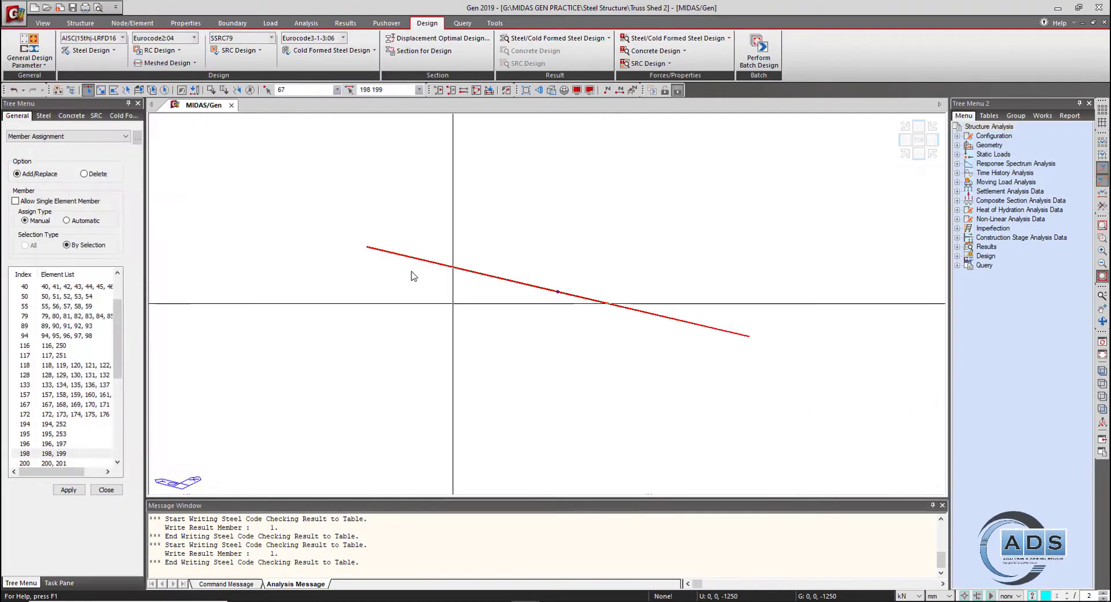
- Display the My bending moment diagram of the isolated girder member 198 for load combination sLCB2
click(345, 23)
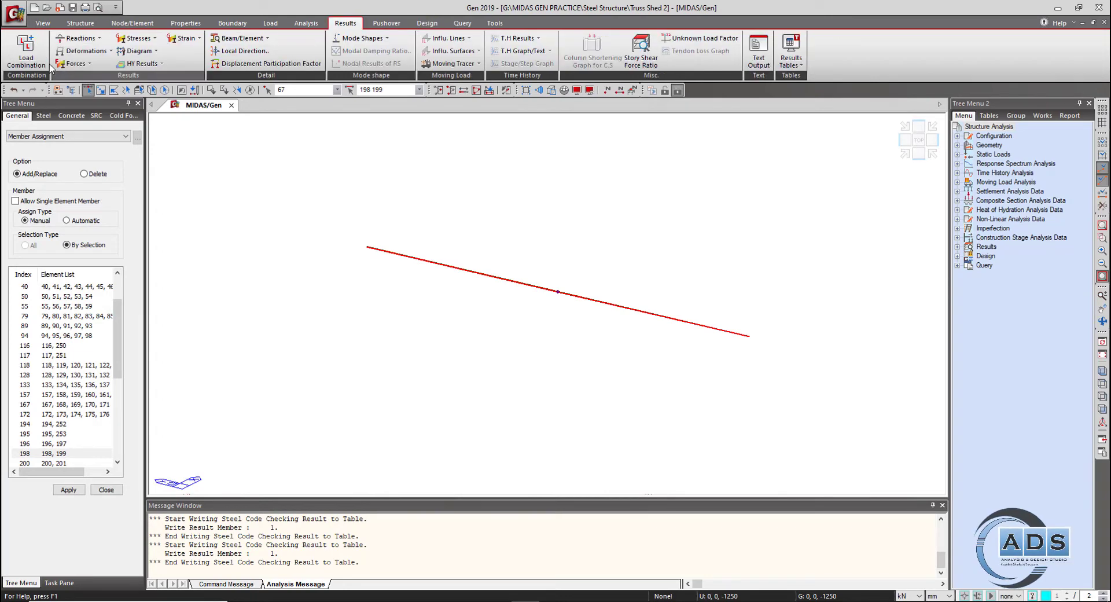
click(83, 64)
click(96, 101)
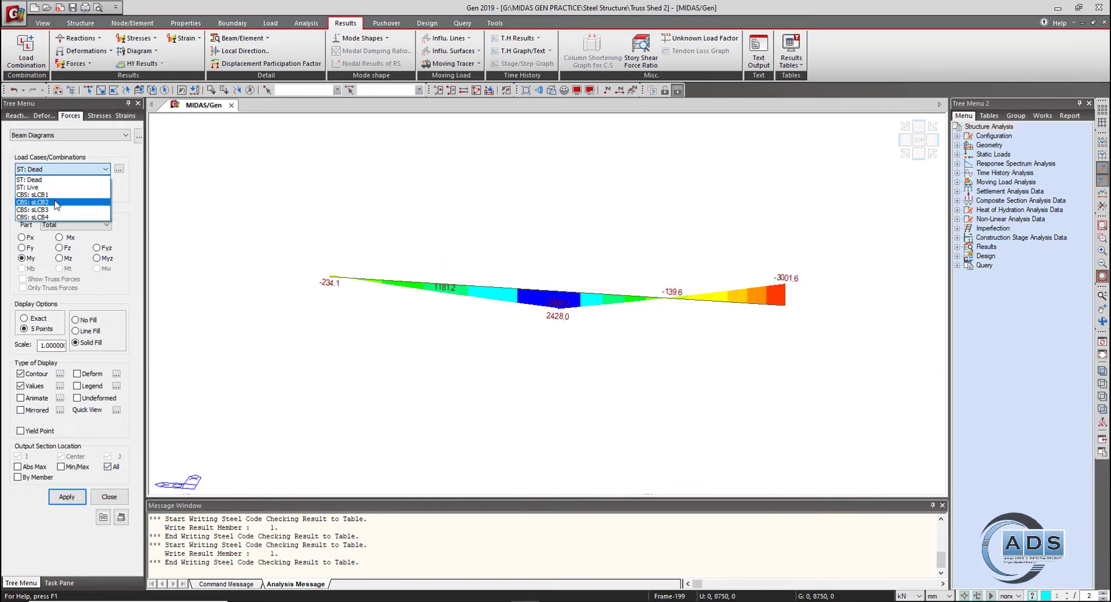
click(55, 201)
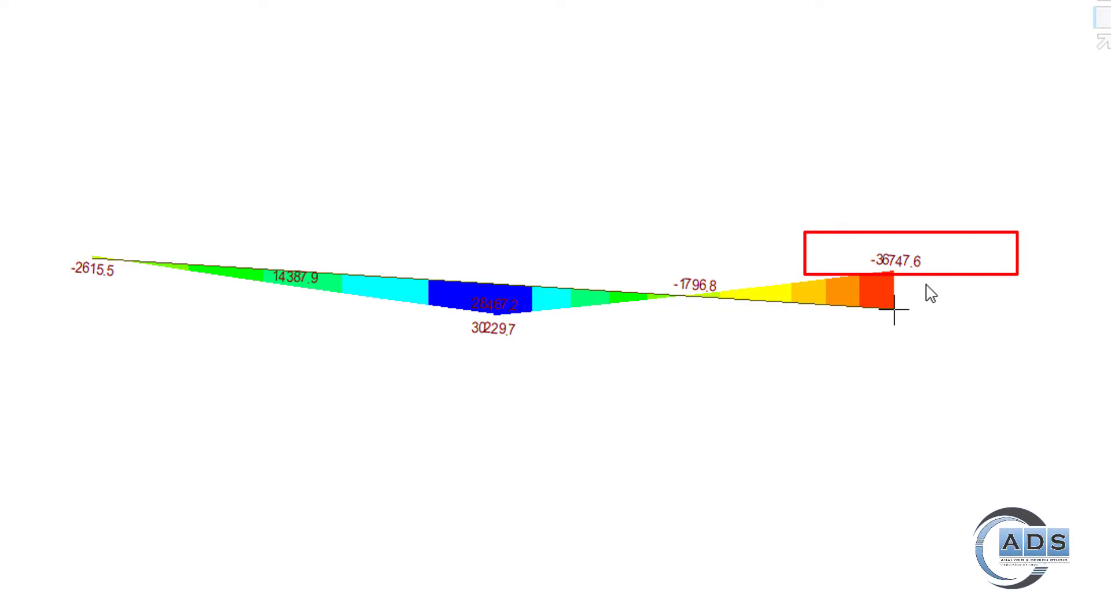
- Rerun batch Steel Code Checking on girder member 198, compare its graphic report with the moment diagram, and close the report and dialogs
click(757, 57)
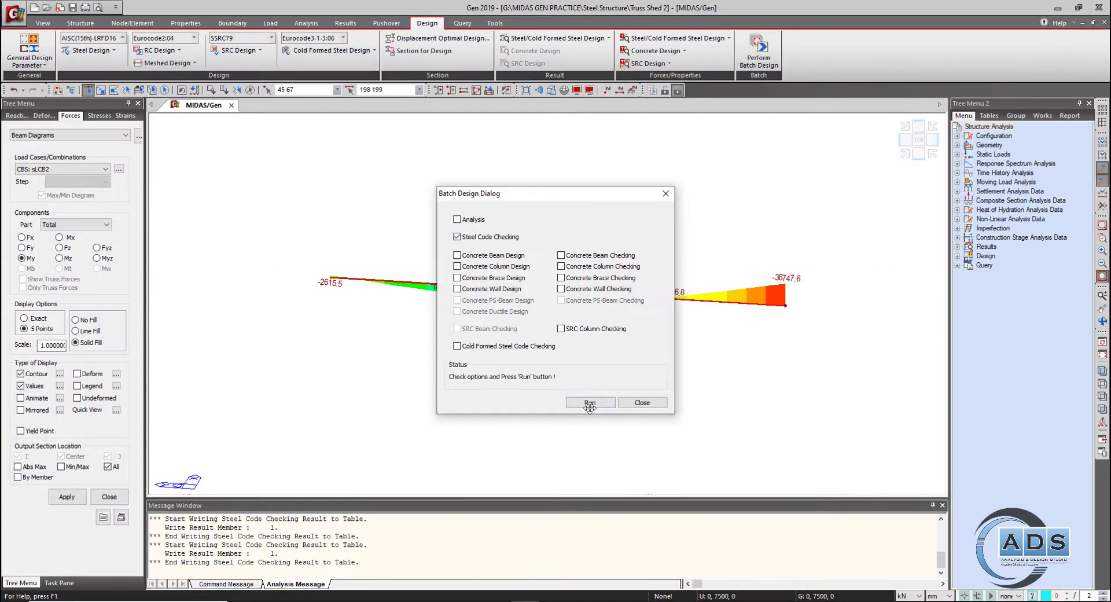
click(590, 403)
click(82, 482)
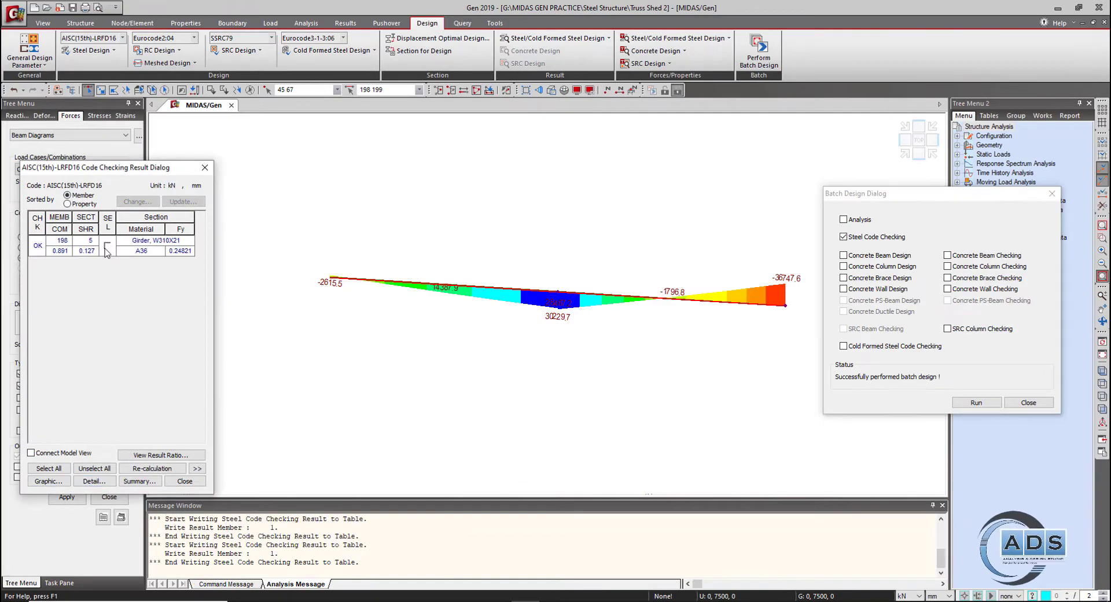
scroll(199, 238, down, 5)
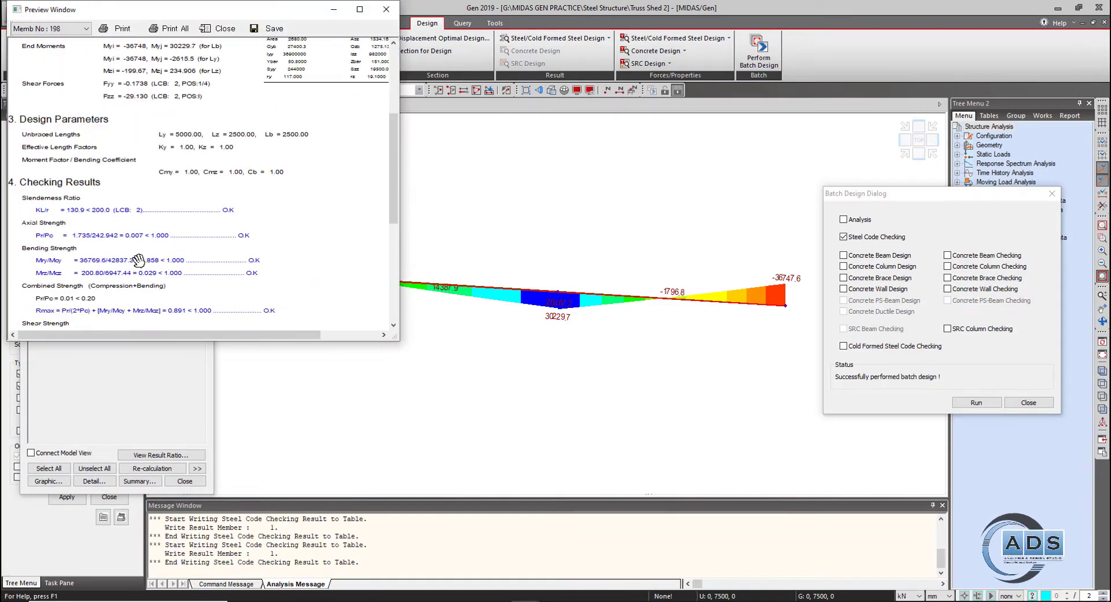
scroll(138, 260, up, 3)
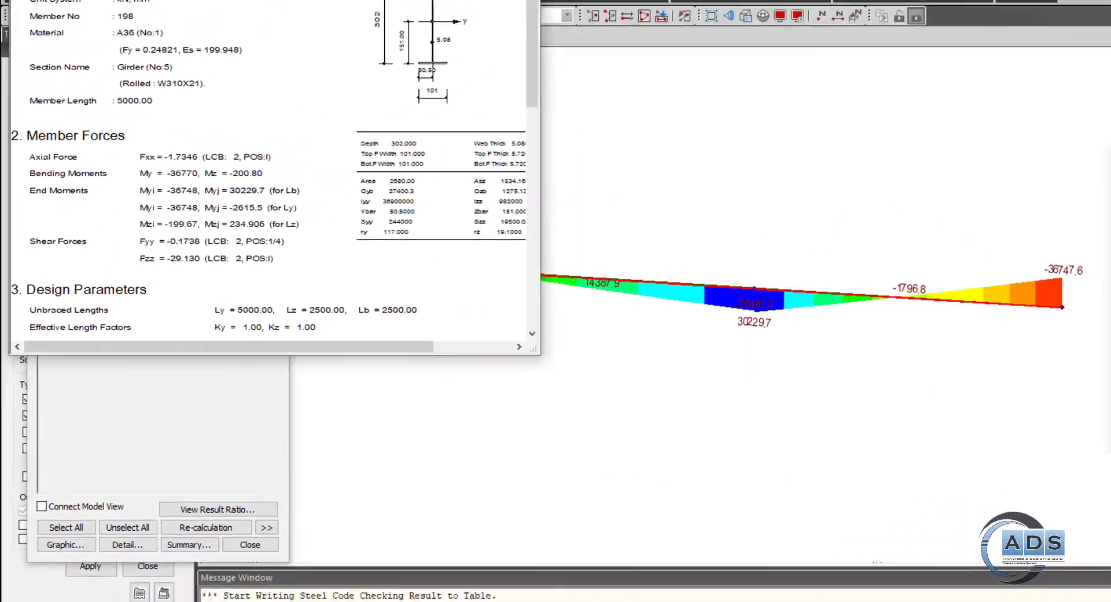
click(387, 48)
click(1055, 194)
click(205, 170)
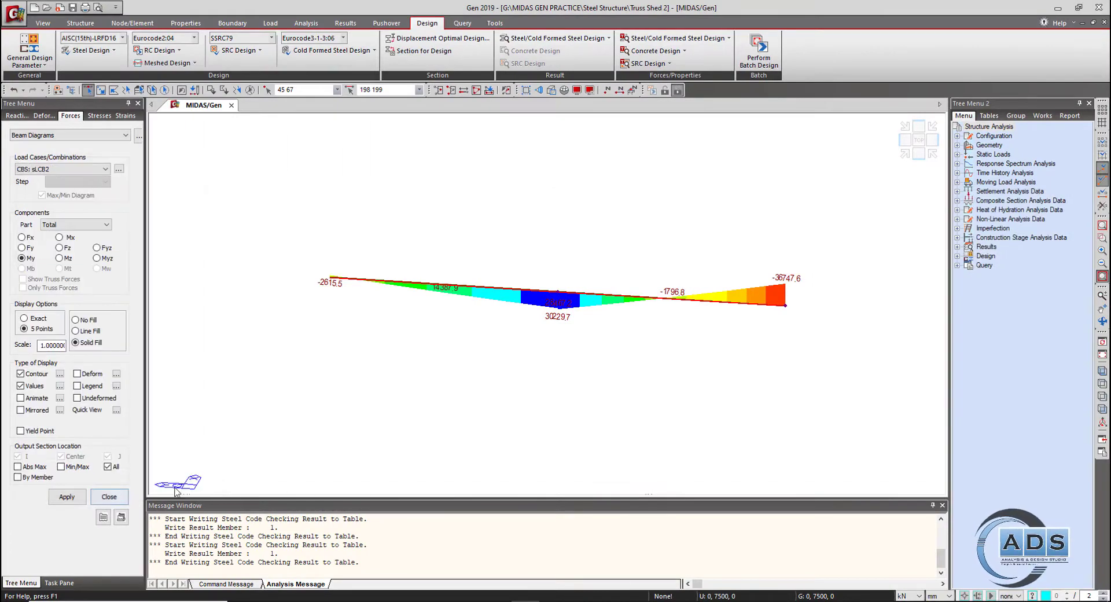
- Reactivate the whole truss shed model and open the Member Assignment settings
click(476, 90)
ctrl+middle_drag(620, 321, 570, 313)
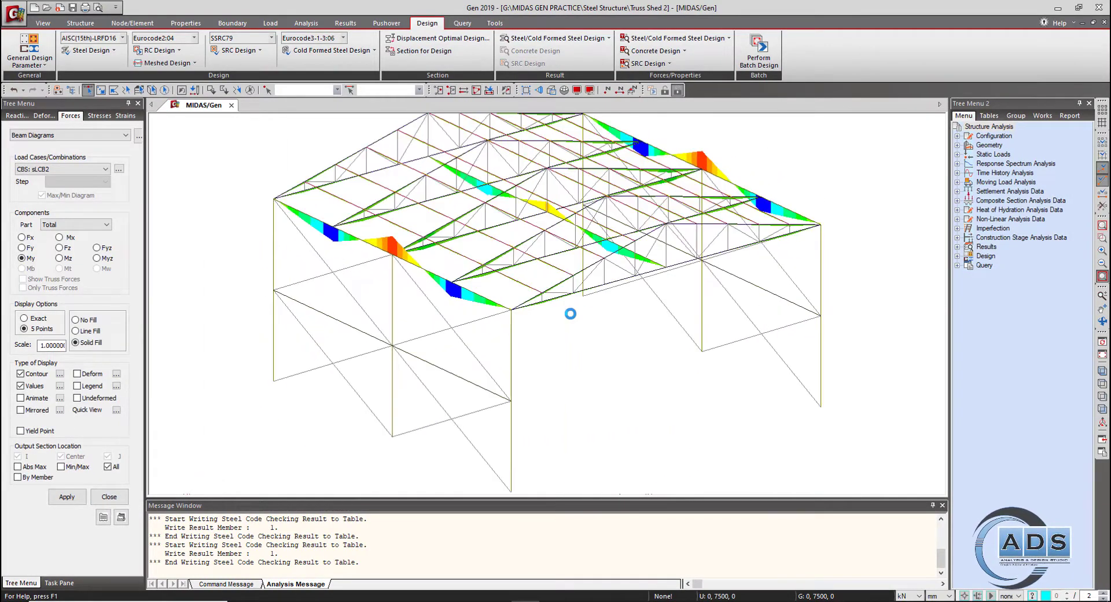
click(29, 62)
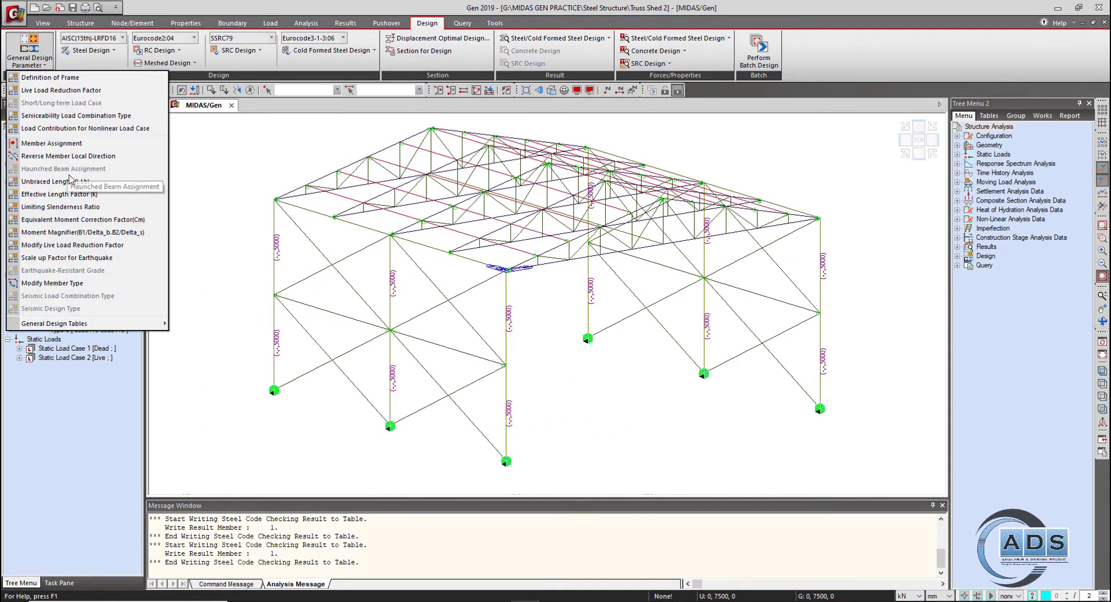
click(57, 143)
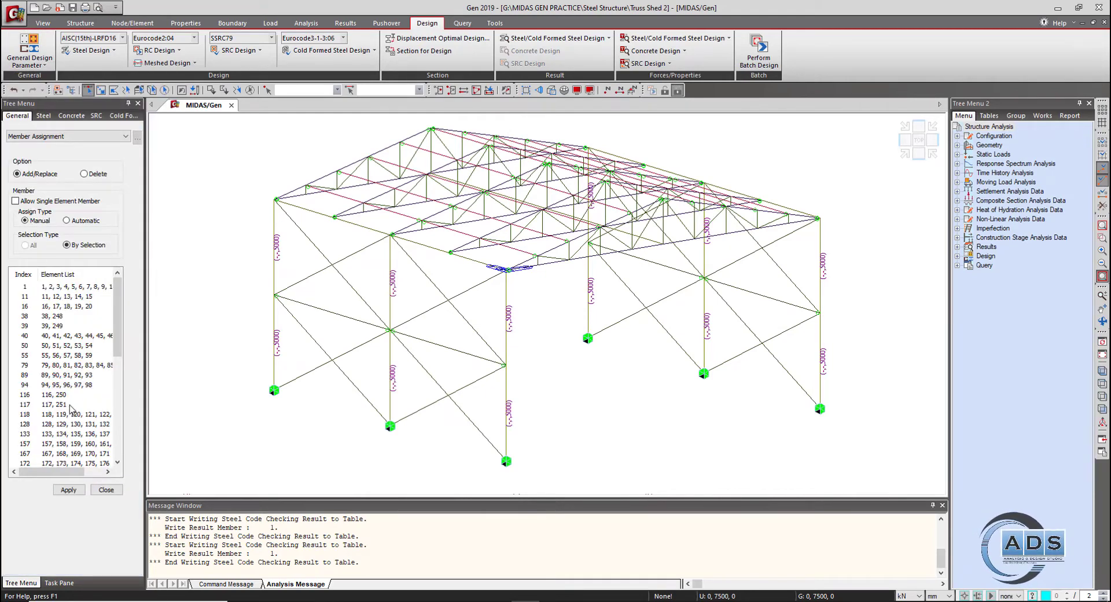
- Go through the assigned member list to purlin member 208 and isolate its elements 208 and 217
click(70, 404)
key(Down)
key(Down)
key(Down)
key(Down)
key(Down)
key(Down)
key(Down)
key(Down)
key(Down)
key(Down)
ctrl+middle_drag(651, 377, 626, 394)
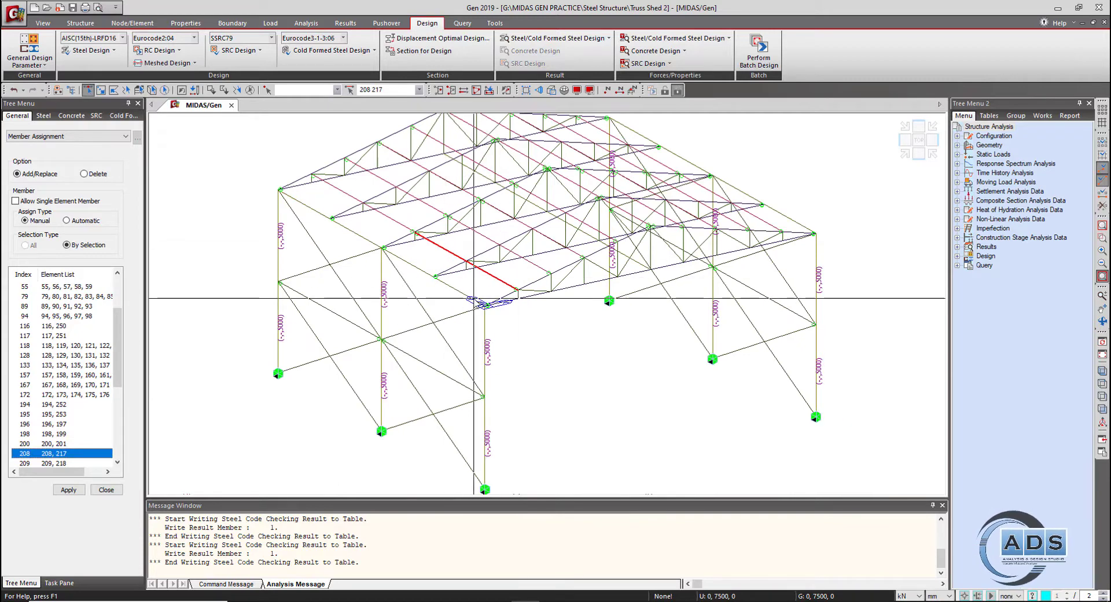
scroll(487, 261, up, 2)
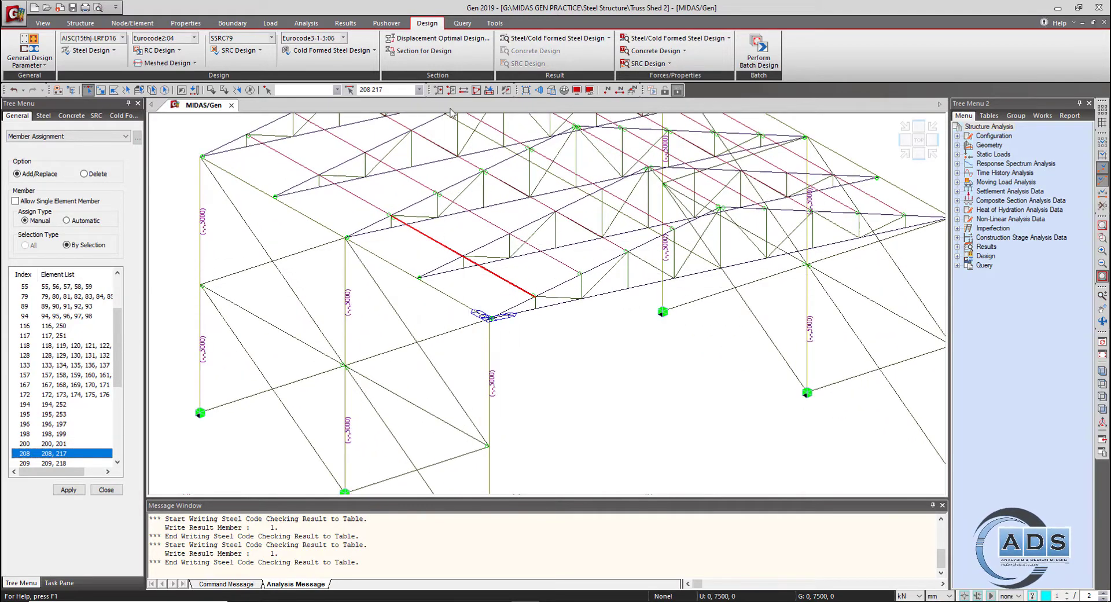
click(451, 90)
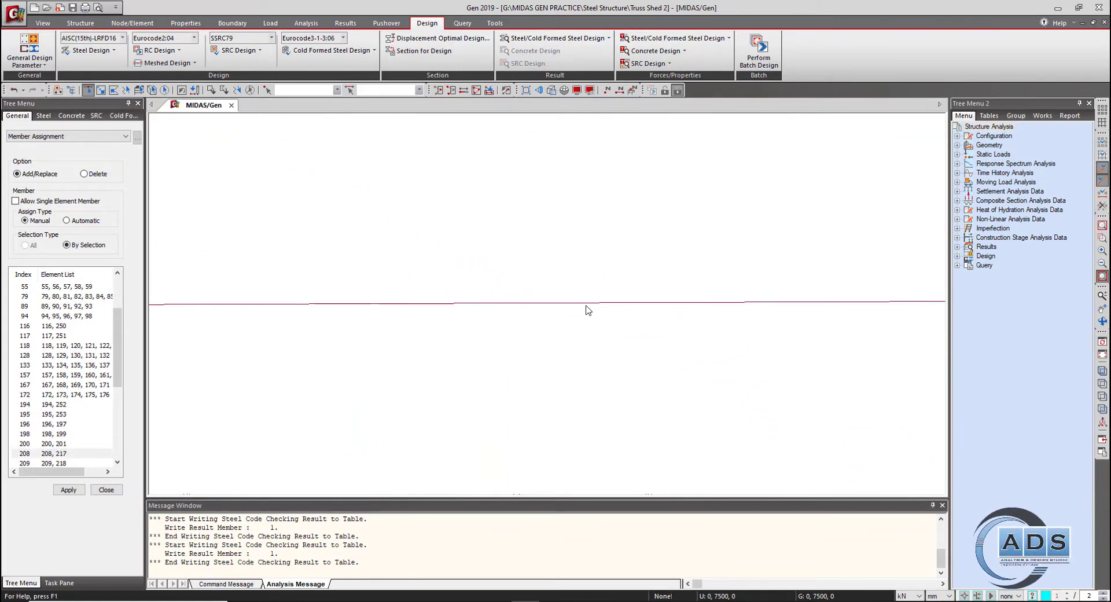
ctrl+middle_drag(586, 334, 564, 370)
ctrl+middle_drag(573, 268, 602, 298)
- Display the My beam diagram with values on the isolated purlin for load combination sLCB2
click(345, 23)
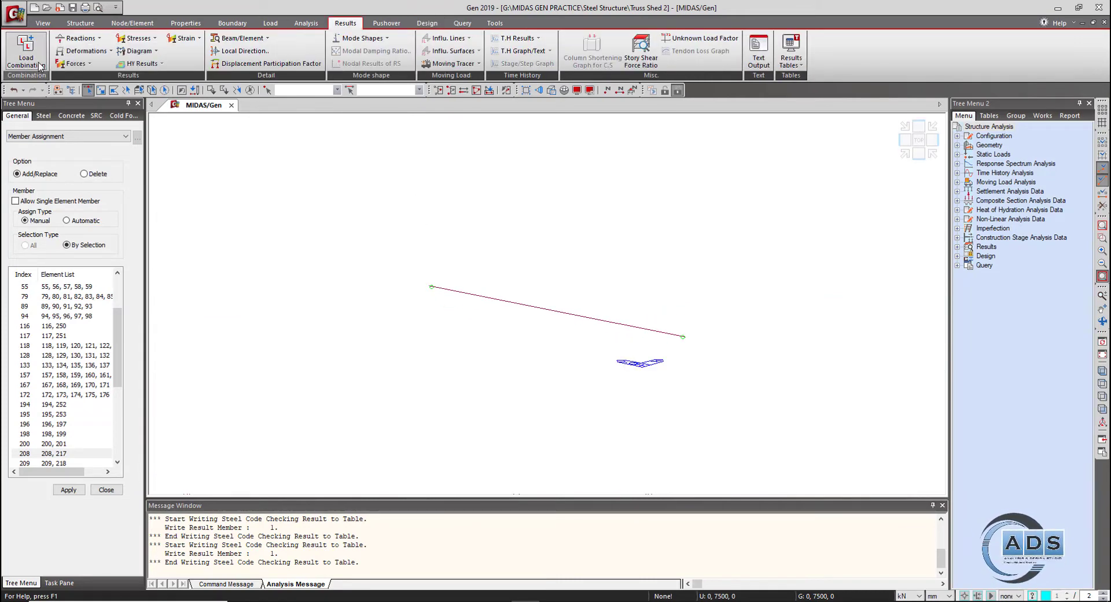
click(79, 65)
click(99, 114)
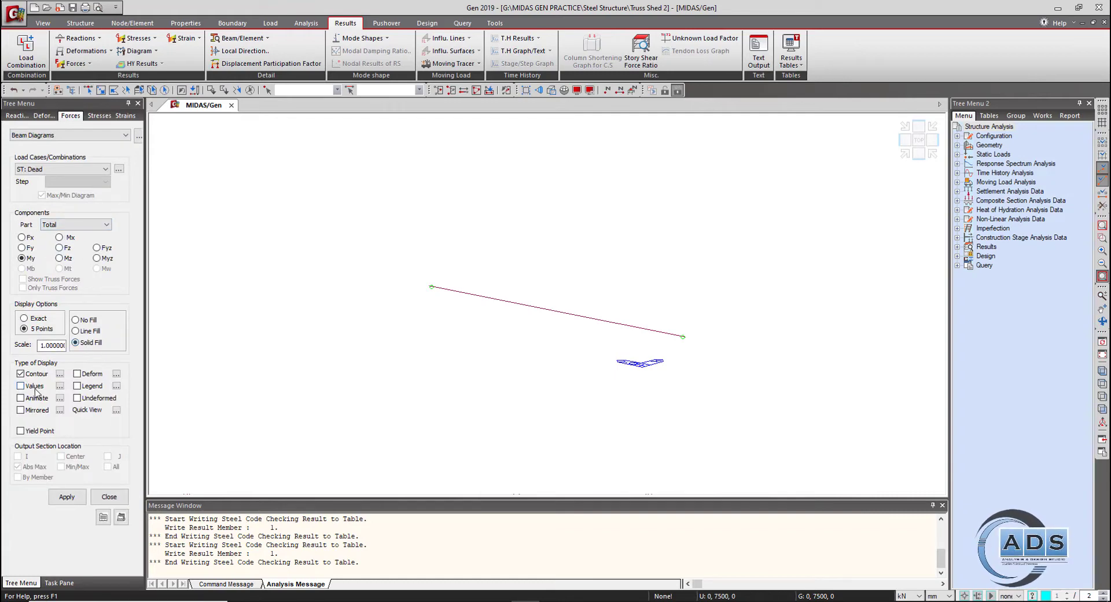
click(66, 496)
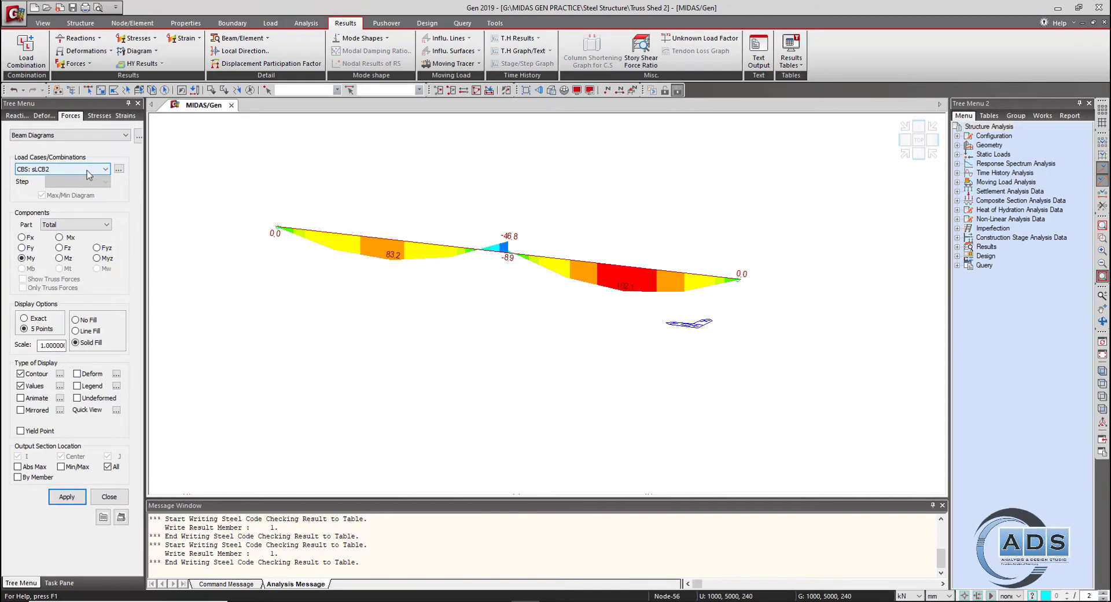
- Run batch Steel Code Checking on purlin member 208 and review its graphic report against the moment diagram
click(423, 26)
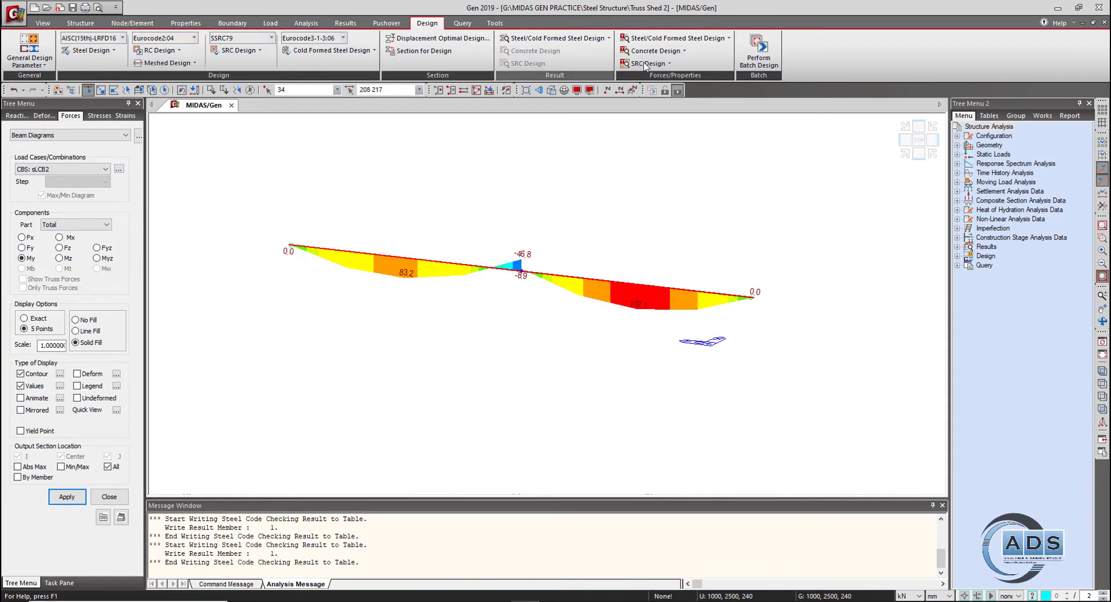
click(758, 52)
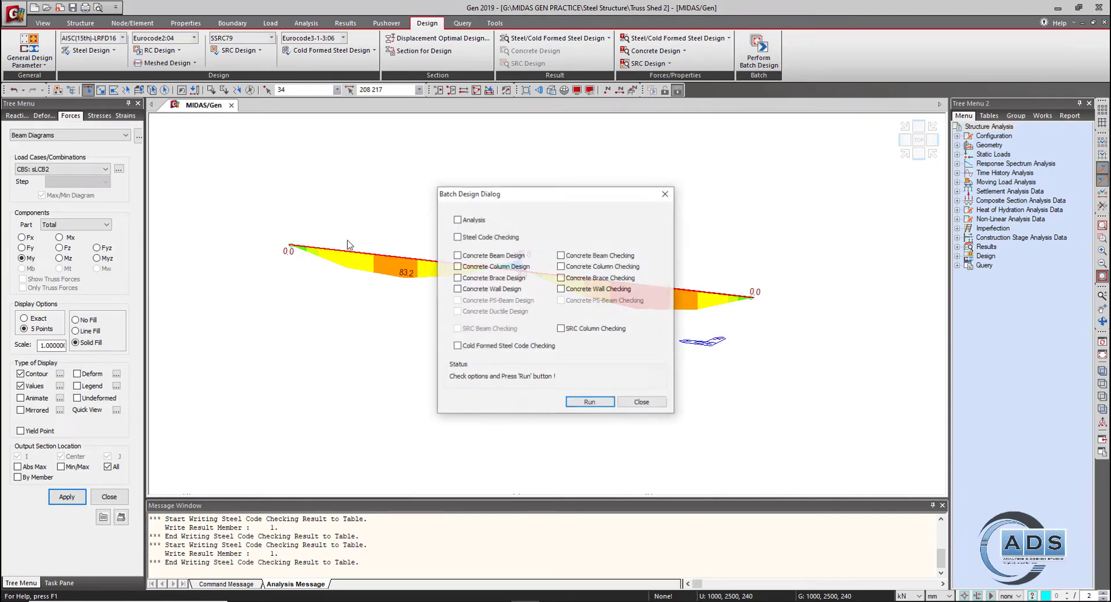
click(590, 404)
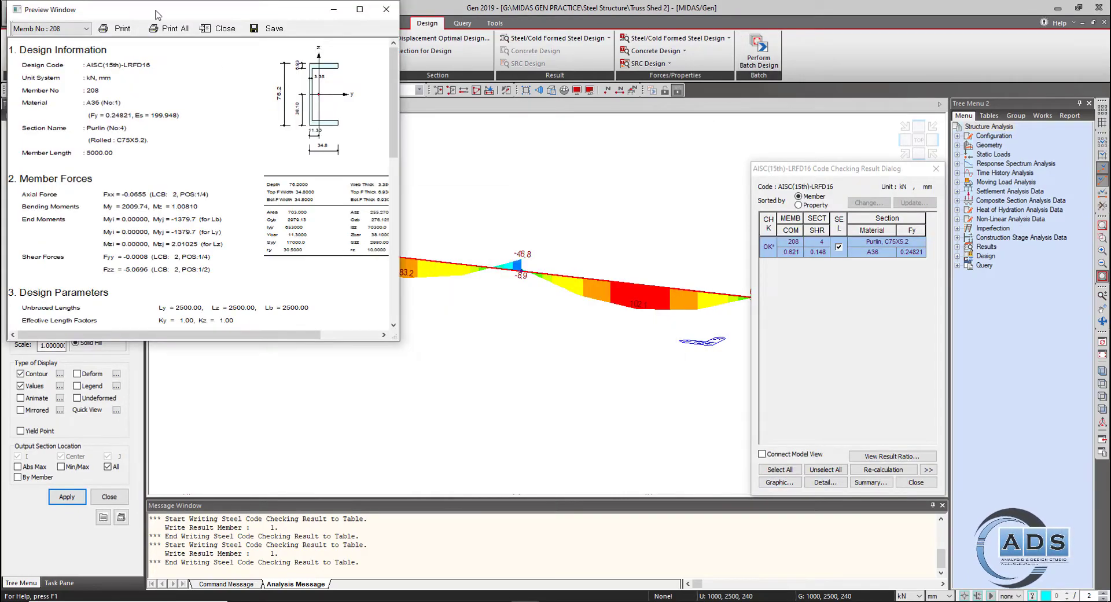
drag(160, 22, 797, 140)
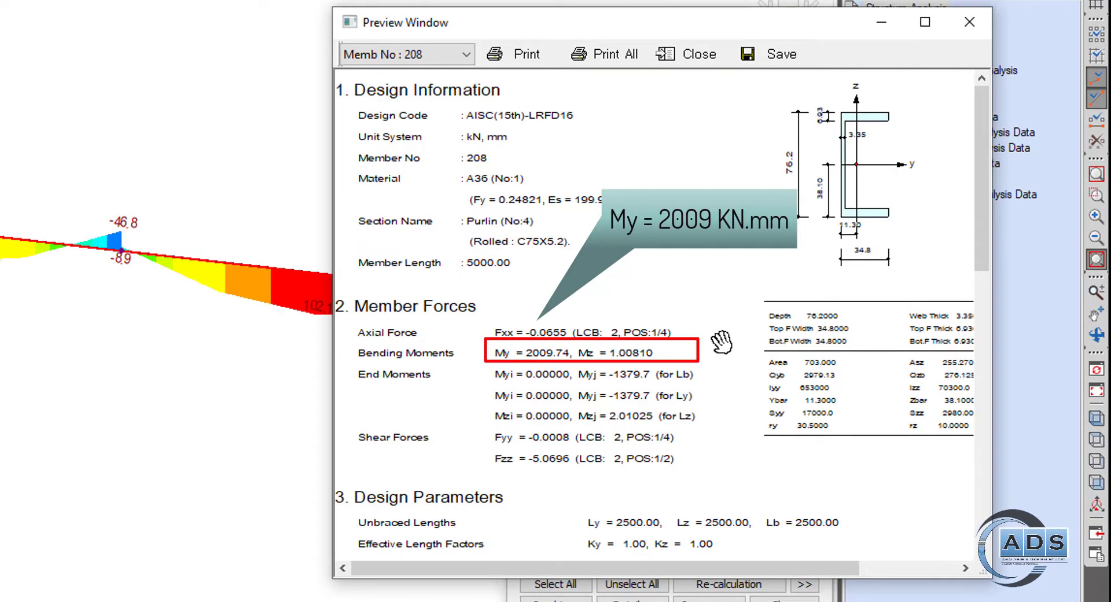
scroll(721, 342, down, 5)
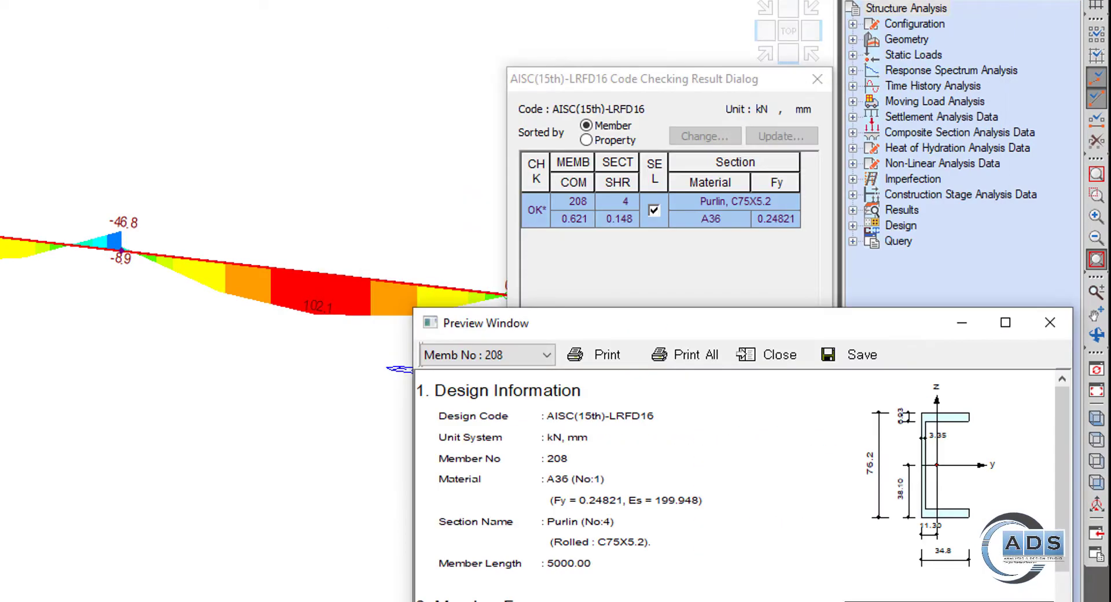
click(1050, 322)
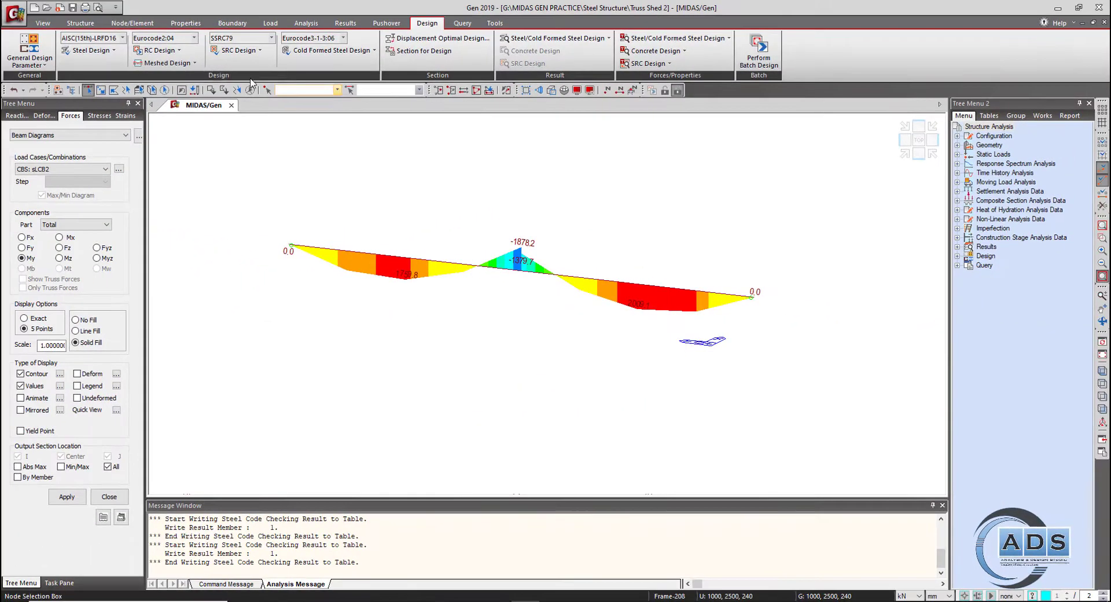
- Reopen the Member Assignment settings, reactivate the whole model and clear the moment diagrams from the view
click(29, 58)
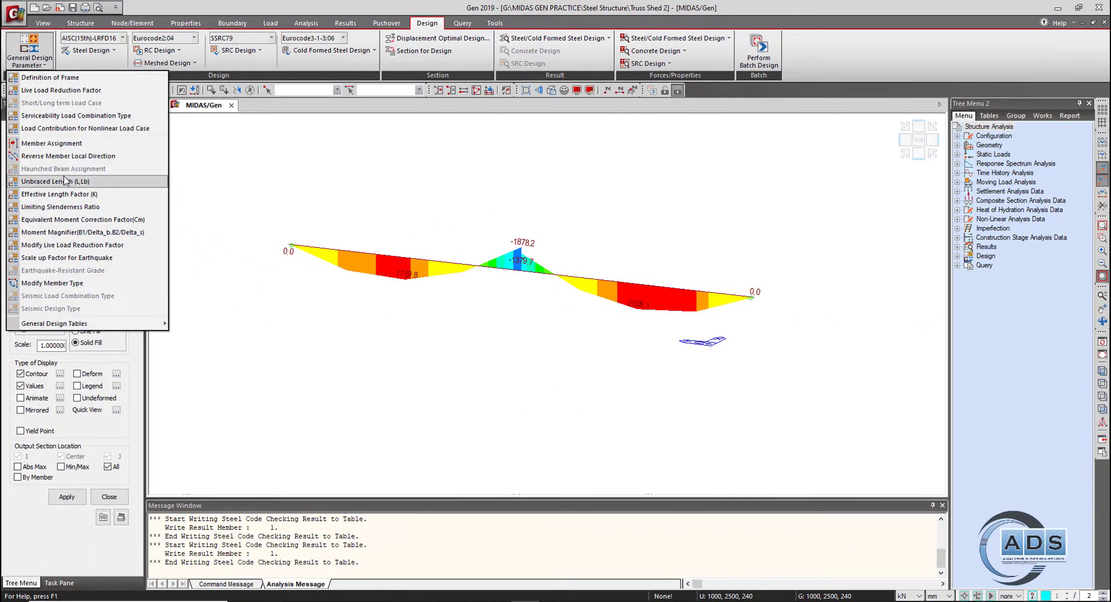
click(52, 143)
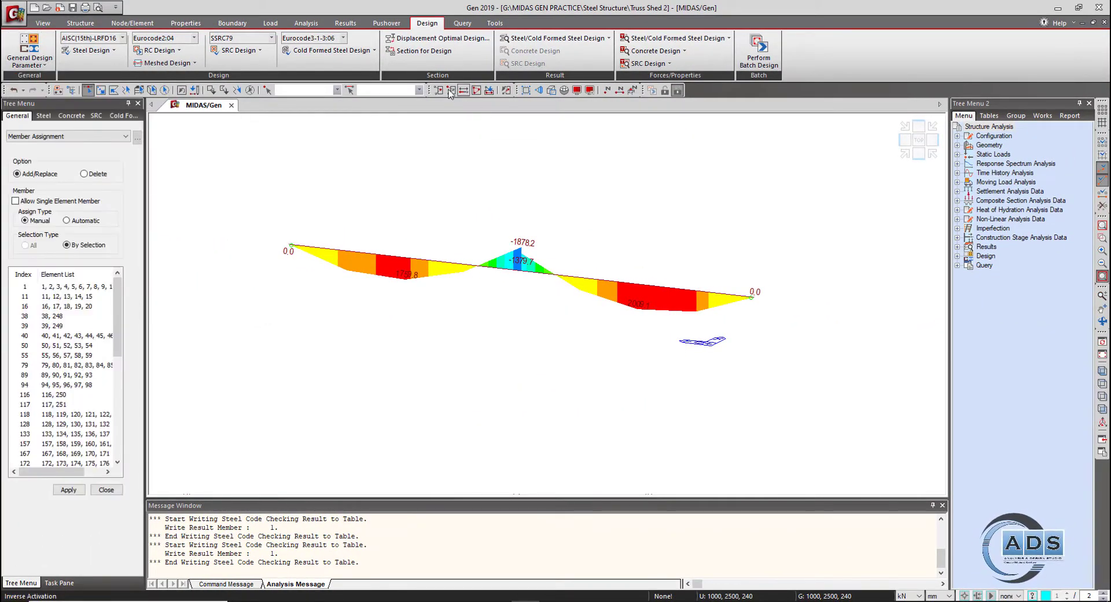
click(488, 91)
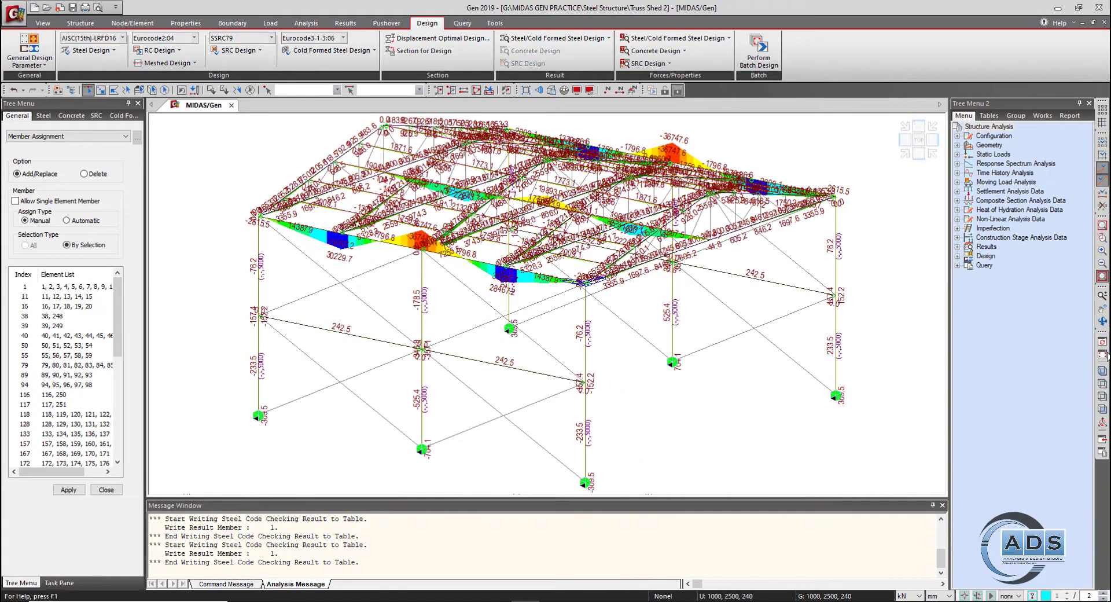
click(1102, 355)
ctrl+middle_drag(743, 362, 753, 387)
- Go through the remaining assigned purlin members down to member 234 and close the Member Assignment settings
click(62, 403)
key(Down)
key(Down)
key(Down)
key(Down)
key(Down)
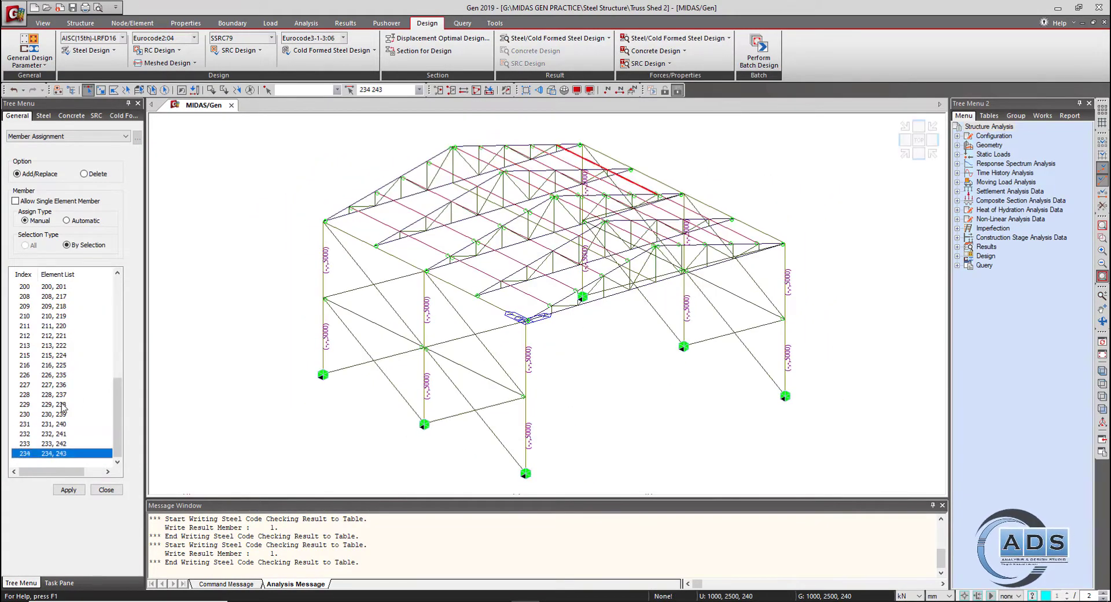
click(99, 490)
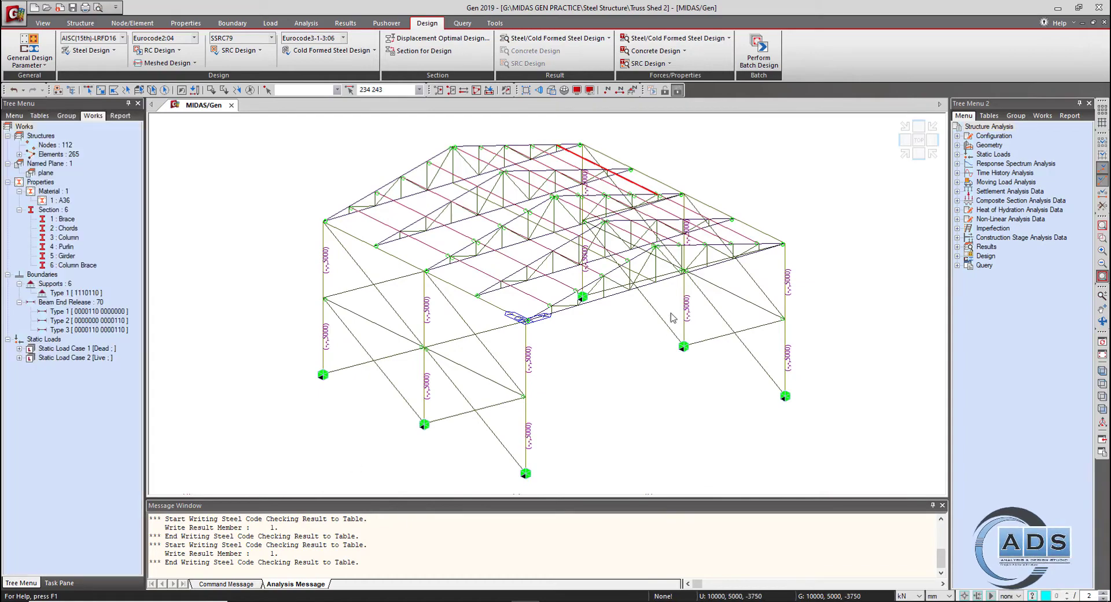
- Reopen the Member Assignment settings, switch to the Delete option and remove the first truss's chord assignments, indexes 1, 11 and 16
ctrl+middle_drag(667, 431, 639, 418)
scroll(610, 347, up, 5)
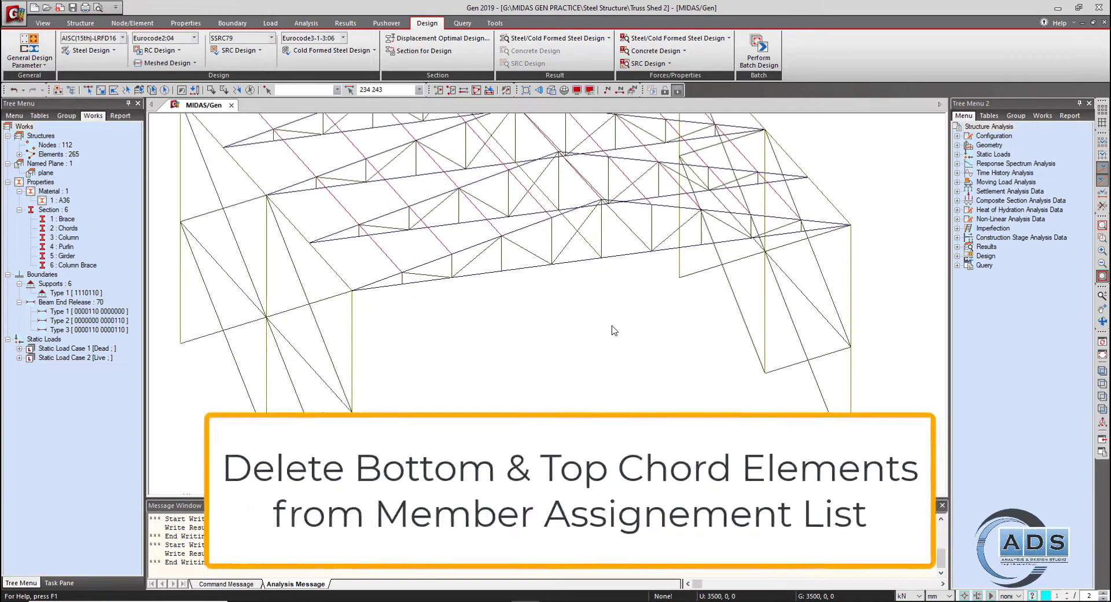
ctrl+middle_drag(599, 338, 765, 347)
scroll(600, 347, down, 4)
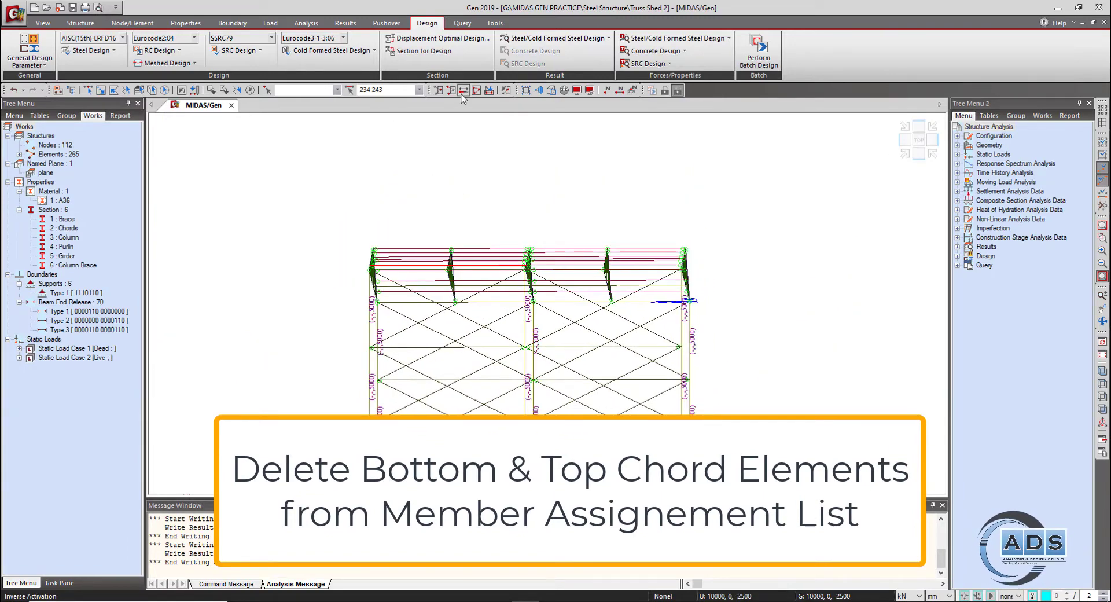
click(29, 61)
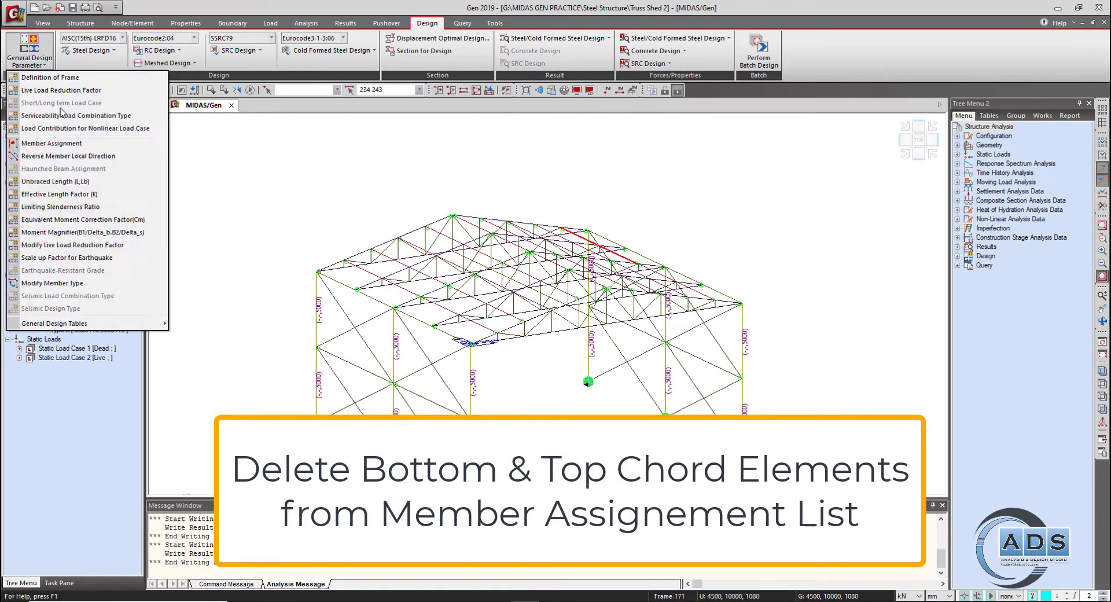
click(64, 143)
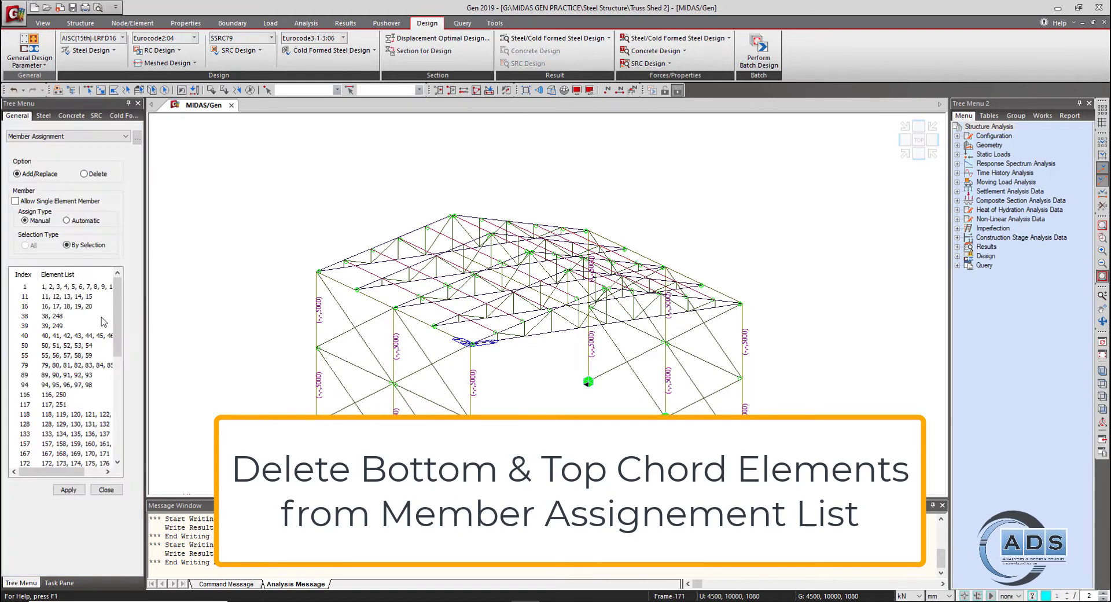
click(89, 287)
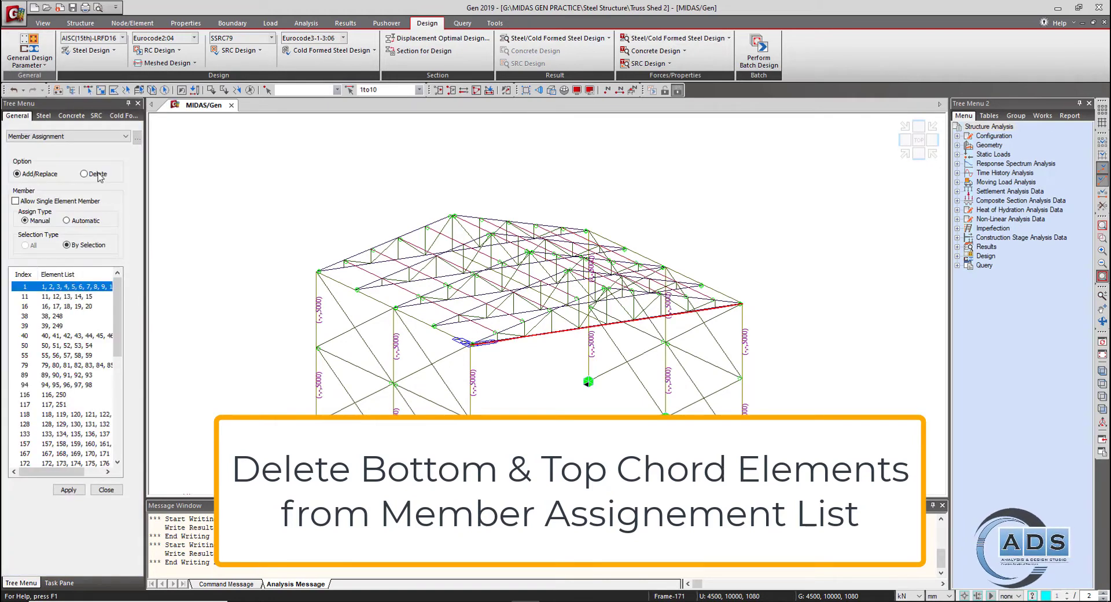
click(77, 488)
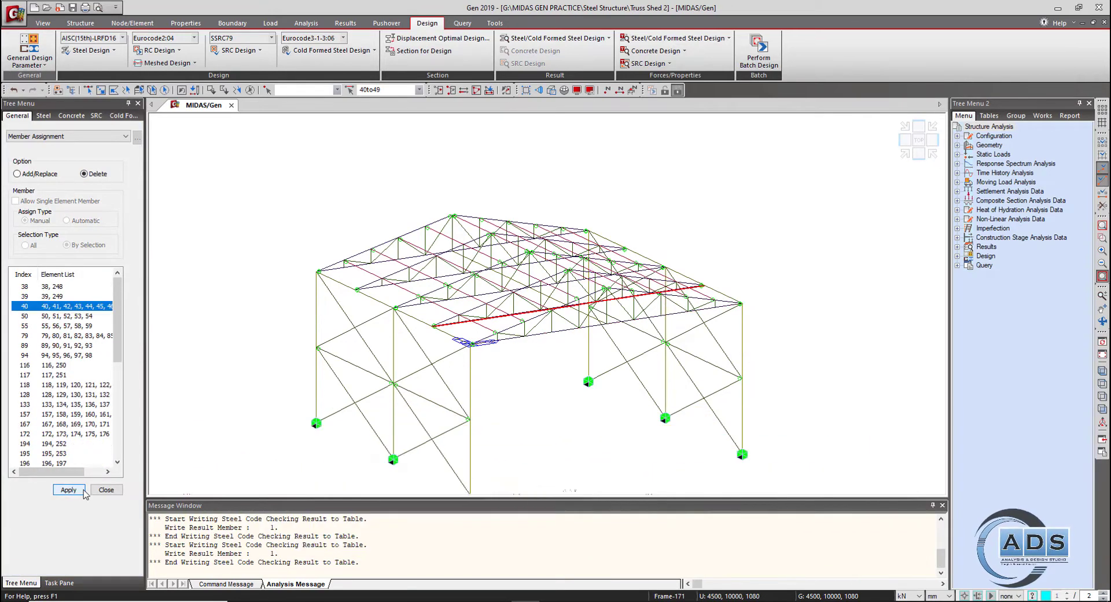
- Delete the chord member assignments with indexes 40, 50, 55, 79, 89, 94 and 118
click(82, 490)
click(82, 490)
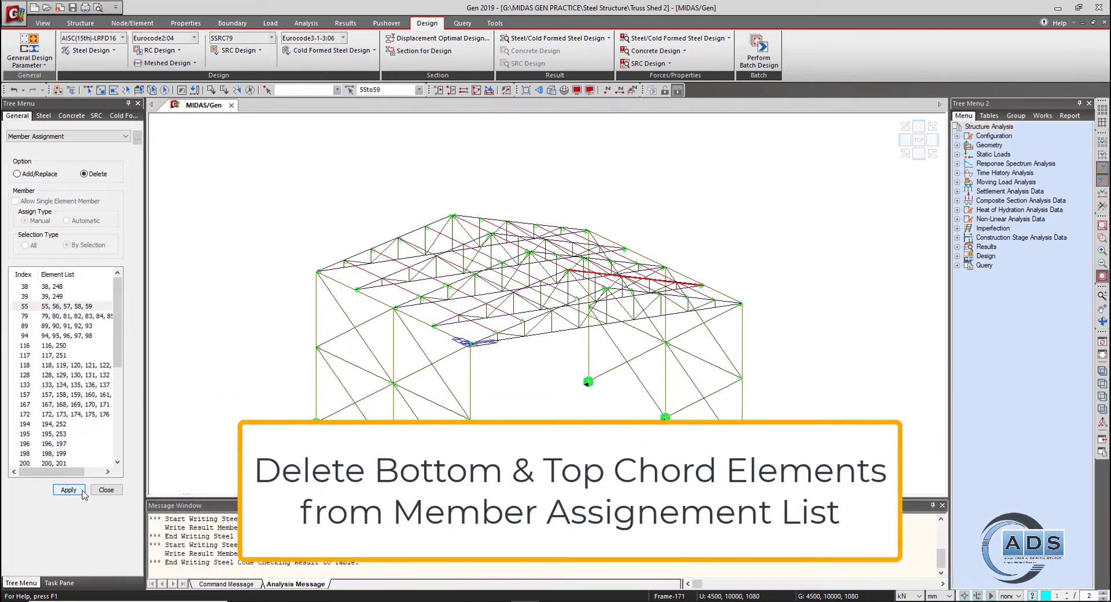
click(82, 490)
click(83, 491)
click(83, 490)
click(82, 491)
click(62, 326)
click(75, 490)
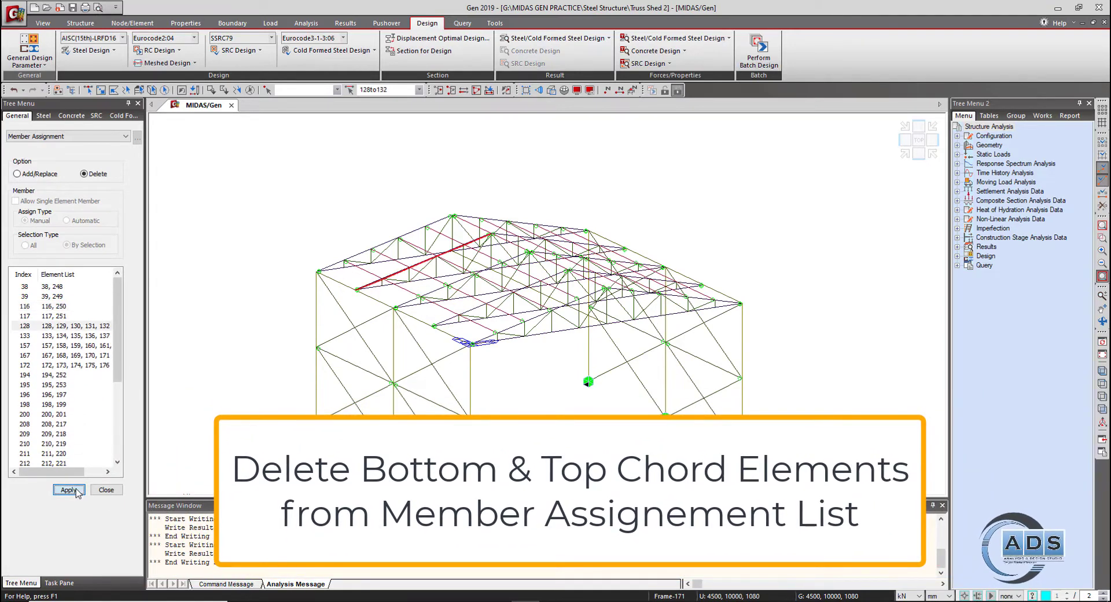
- Delete the remaining chord assignments with indexes 128, 133, 157, 167 and 172, and close the Member Assignment settings
click(79, 490)
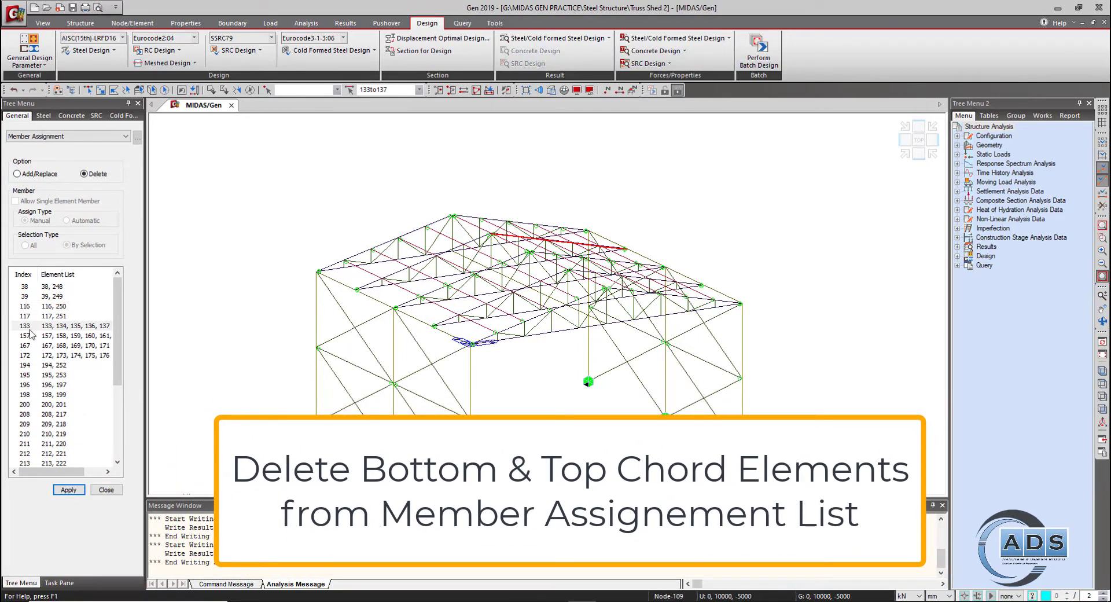
click(68, 490)
click(69, 490)
click(68, 490)
click(69, 489)
scroll(55, 352, down, 3)
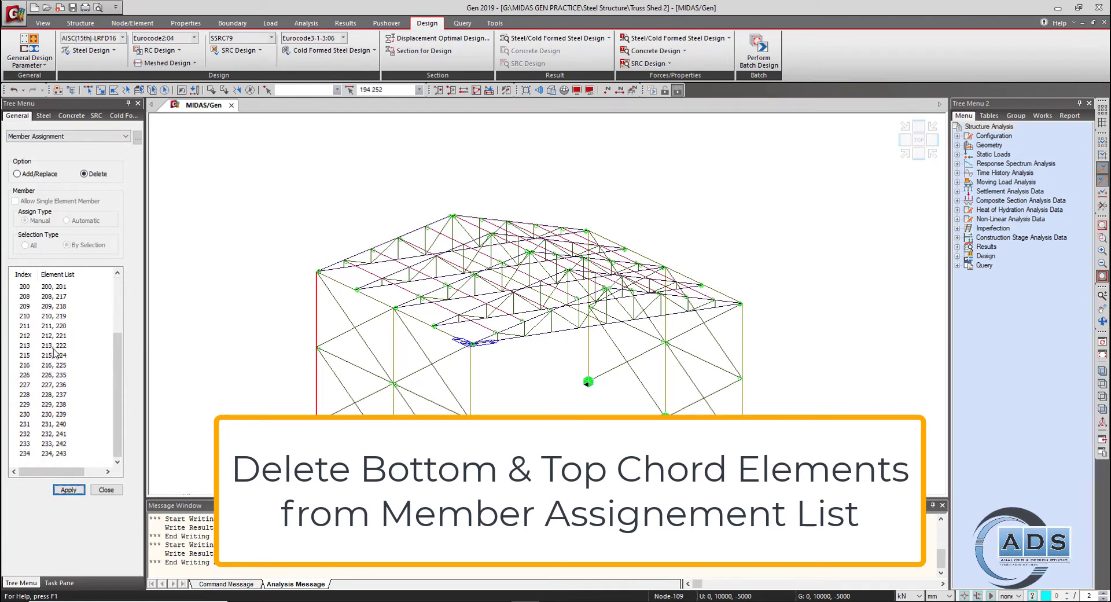
scroll(55, 352, up, 3)
click(106, 490)
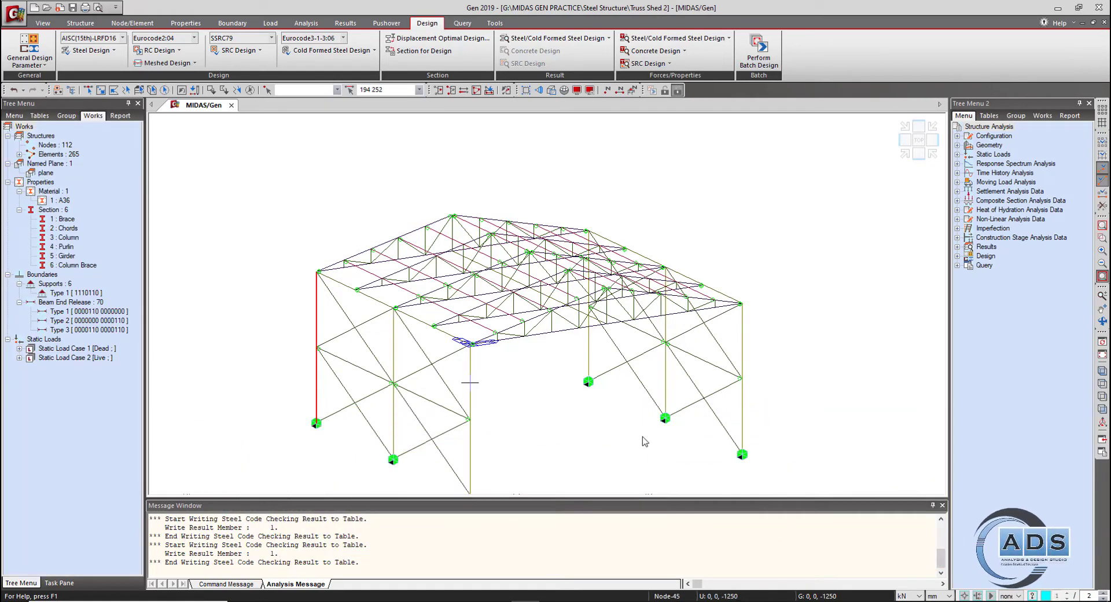
- Clear the selection and isolate the roof truss at the end of the shed from the rest of the model
key(Escape)
ctrl+middle_drag(560, 379, 683, 355)
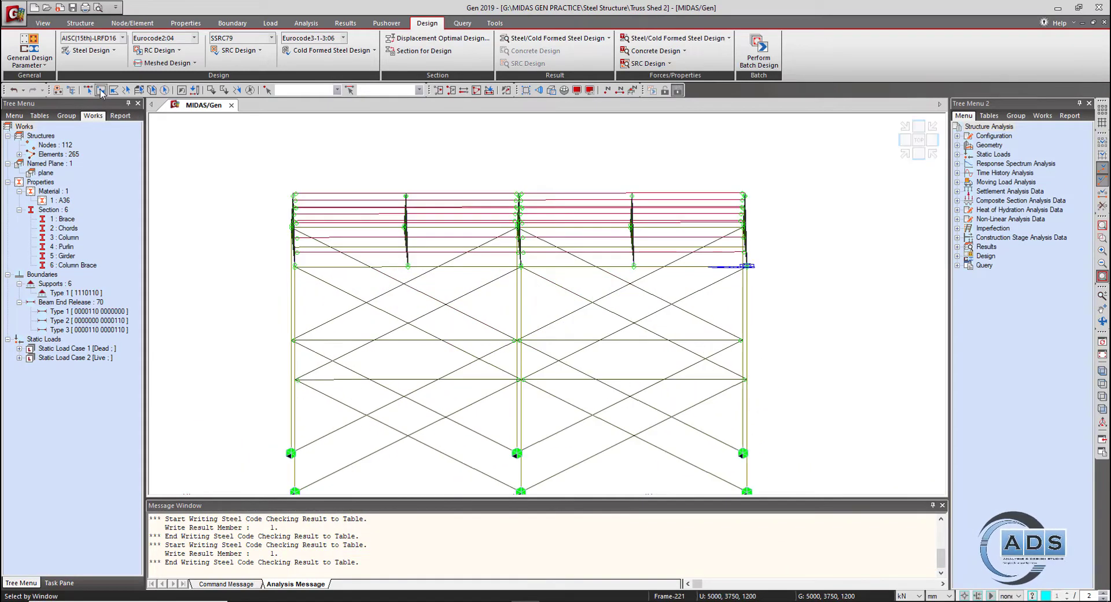
click(88, 90)
drag(710, 168, 774, 258)
click(918, 154)
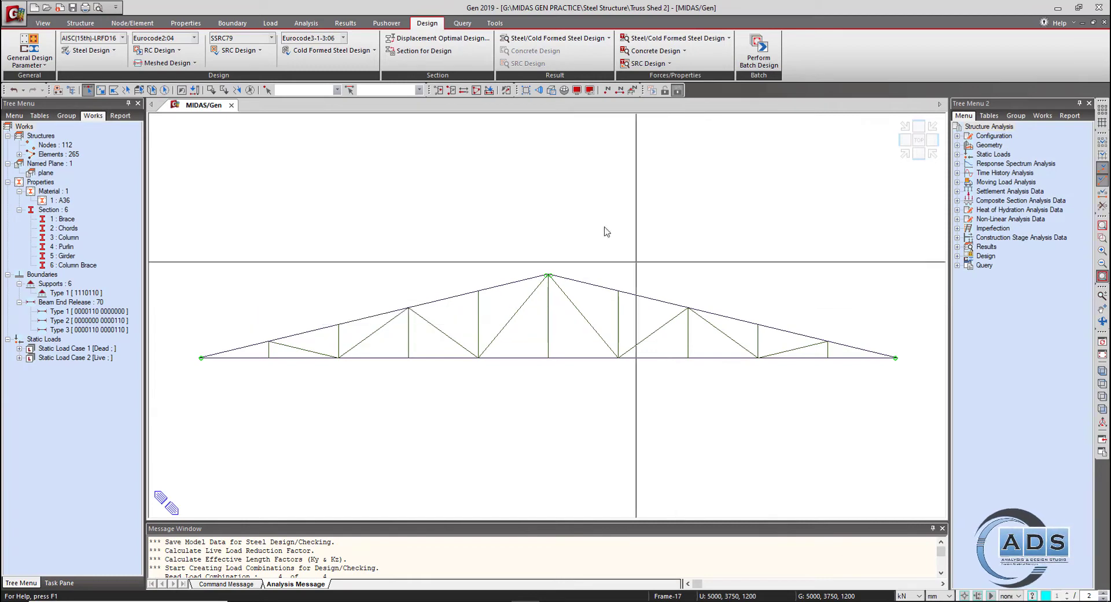
ctrl+middle_drag(608, 224, 635, 227)
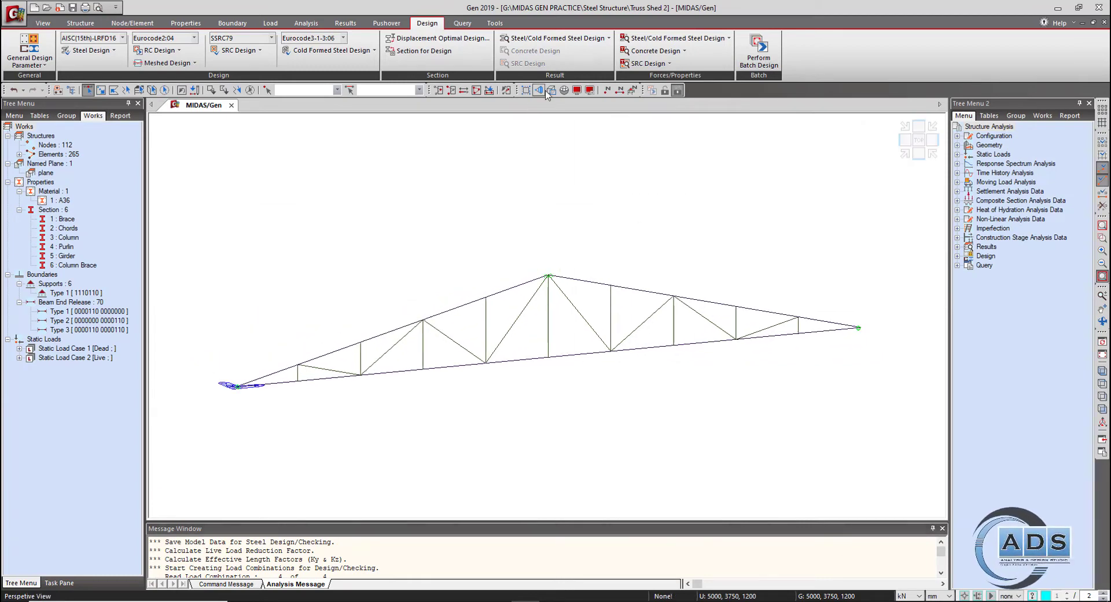
- Turn on the elements' Local Axis display and examine the axes of the truss's bottom chord
click(577, 90)
click(474, 301)
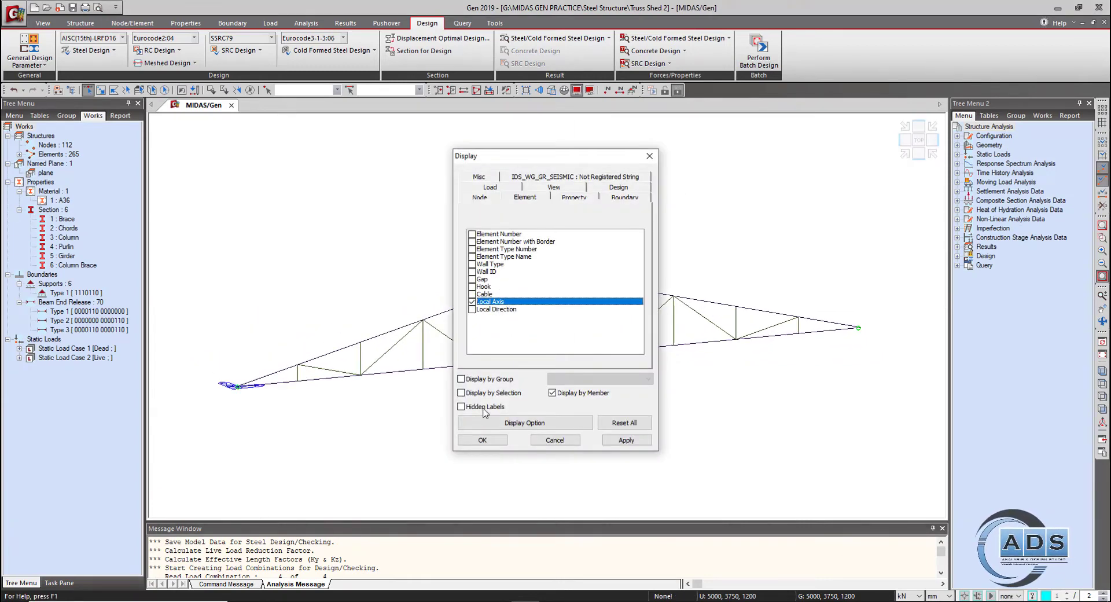
click(482, 440)
scroll(458, 385, up, 1)
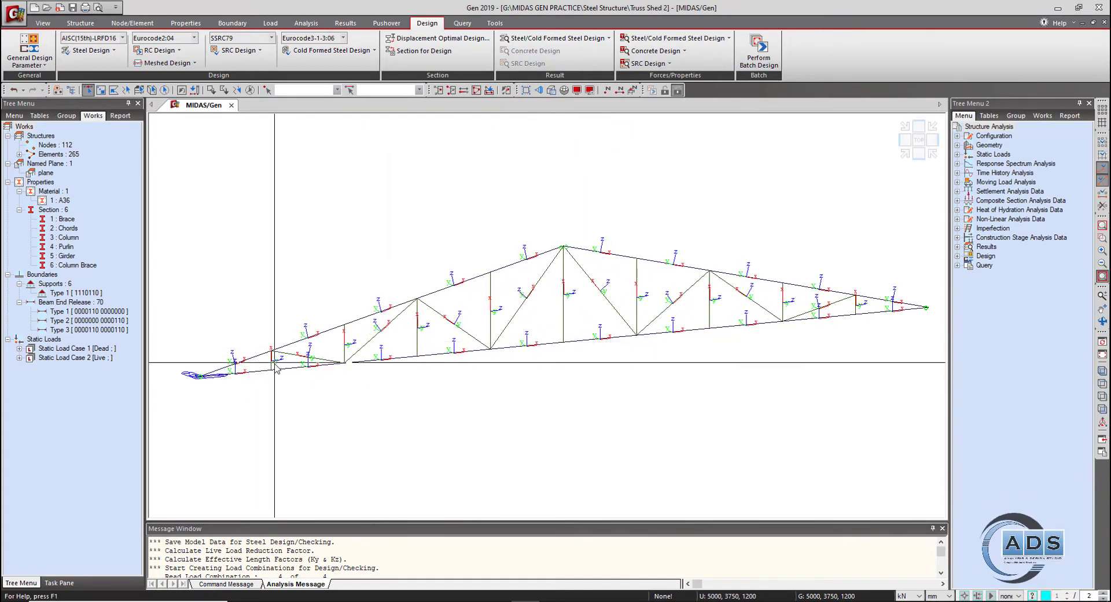
middle_drag(532, 363, 577, 349)
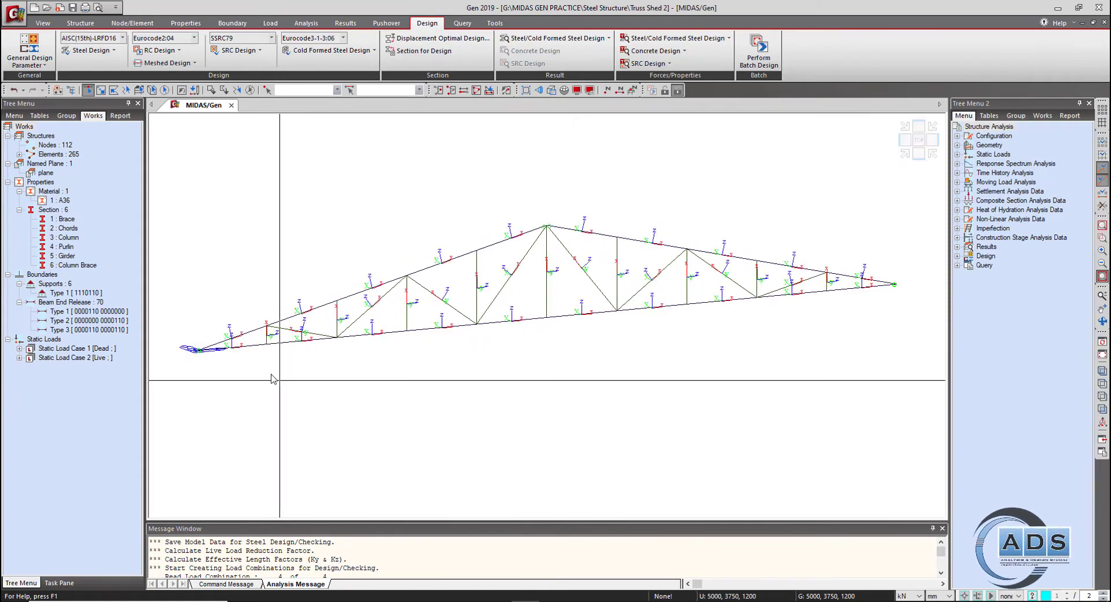
ctrl+middle_drag(259, 349, 374, 338)
scroll(487, 327, up, 3)
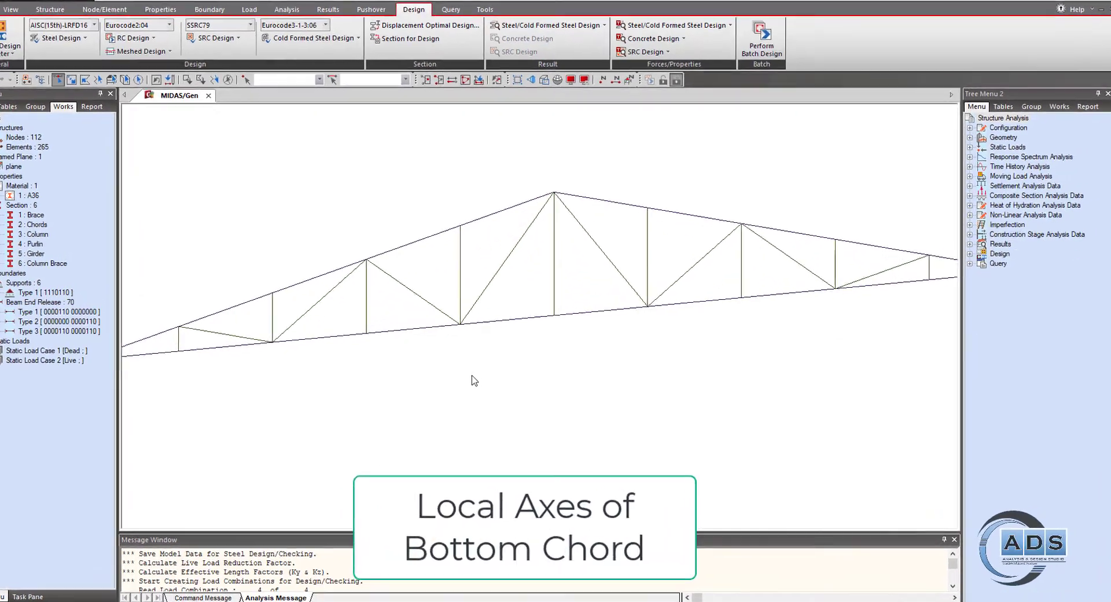
scroll(482, 376, down, 1)
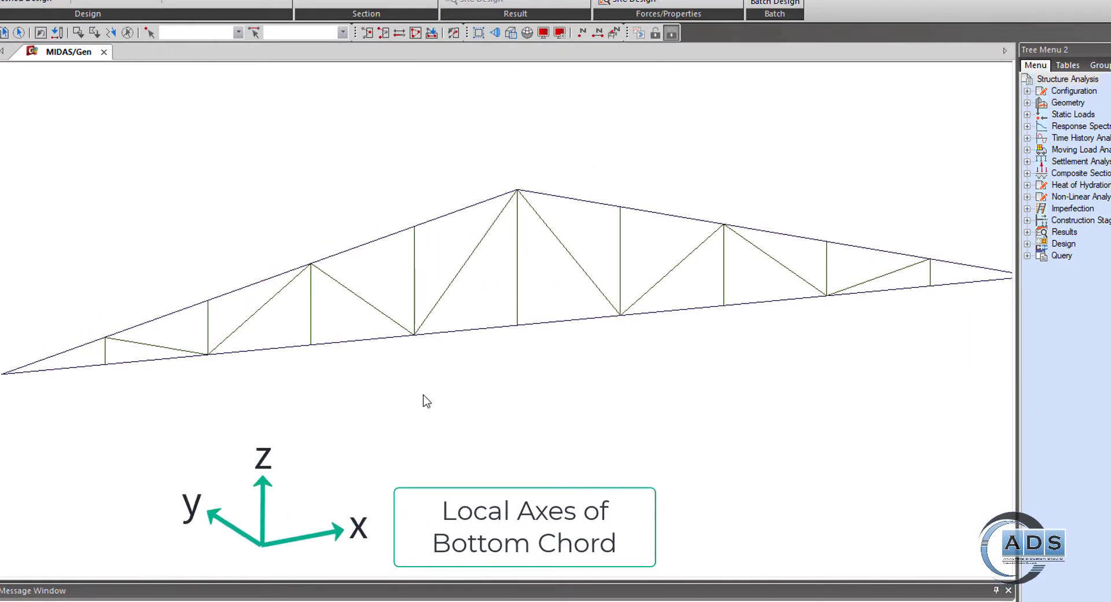
scroll(423, 395, down, 1)
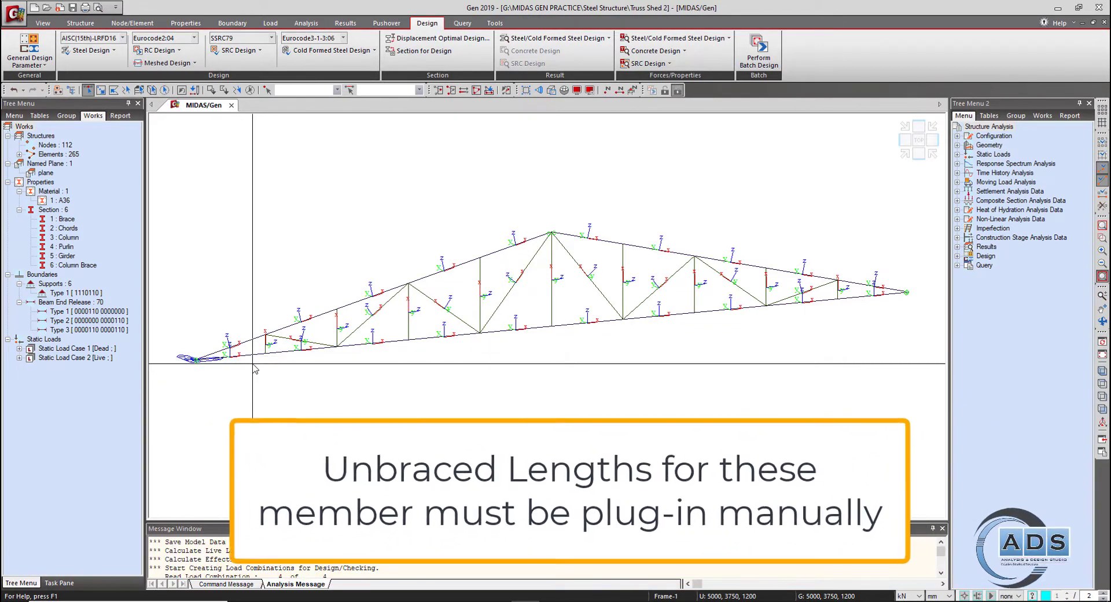
- Select all ten bottom chord elements, 1 to 10, of the isolated truss
mouse_move(252, 363)
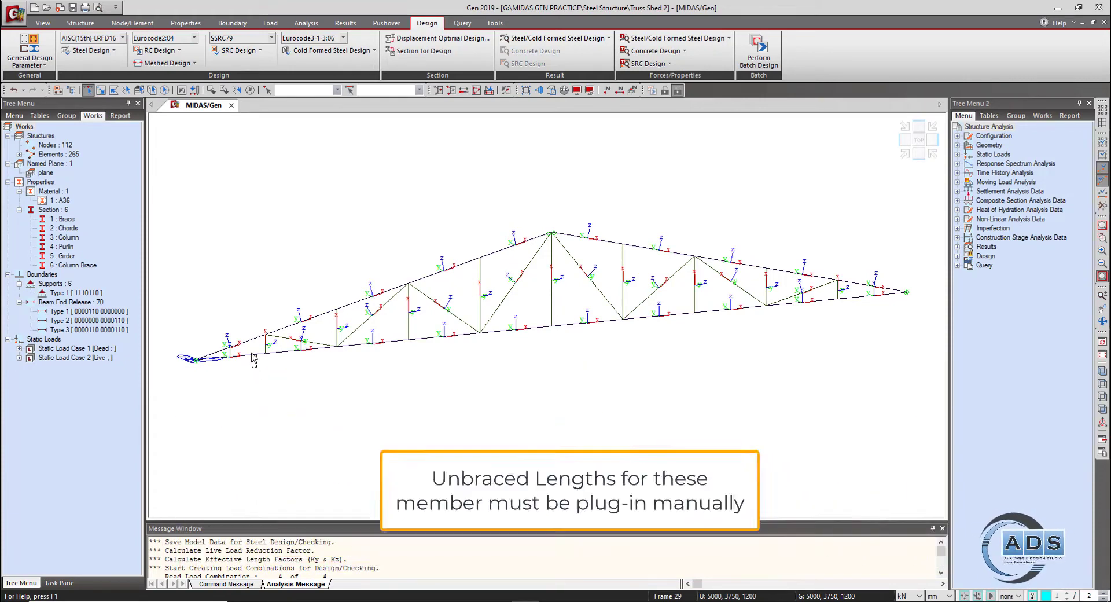
click(250, 355)
click(298, 351)
click(368, 344)
click(444, 337)
click(515, 329)
click(587, 322)
click(659, 316)
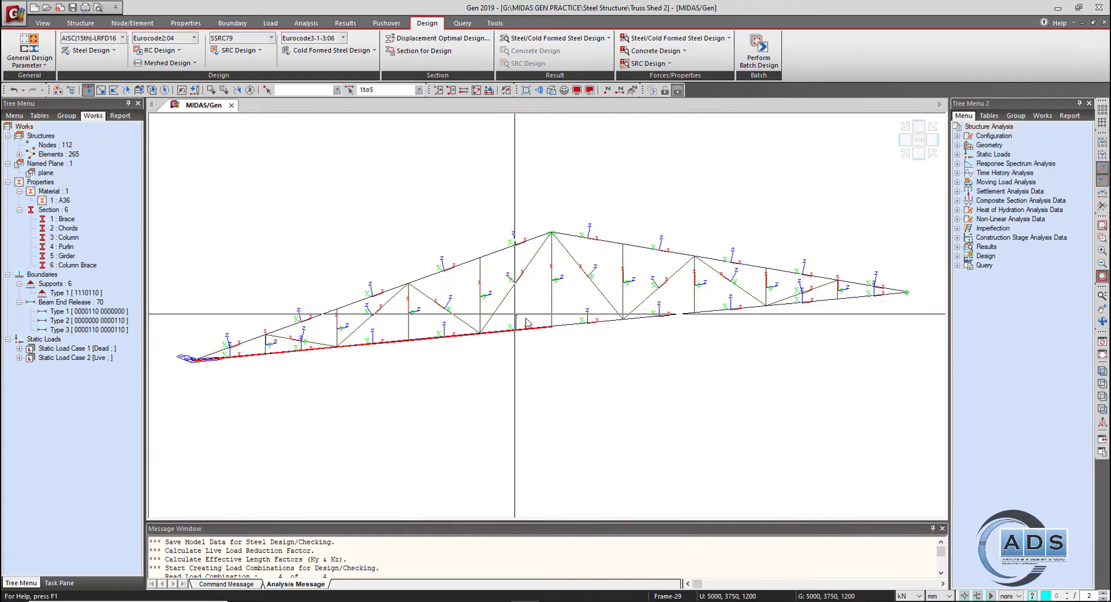
click(730, 308)
click(802, 302)
click(872, 295)
- Enter unbraced lengths of 10000 mm for Ly and 1000 mm for Lz, and a laterally unbraced length Lb of 5000 mm
click(47, 64)
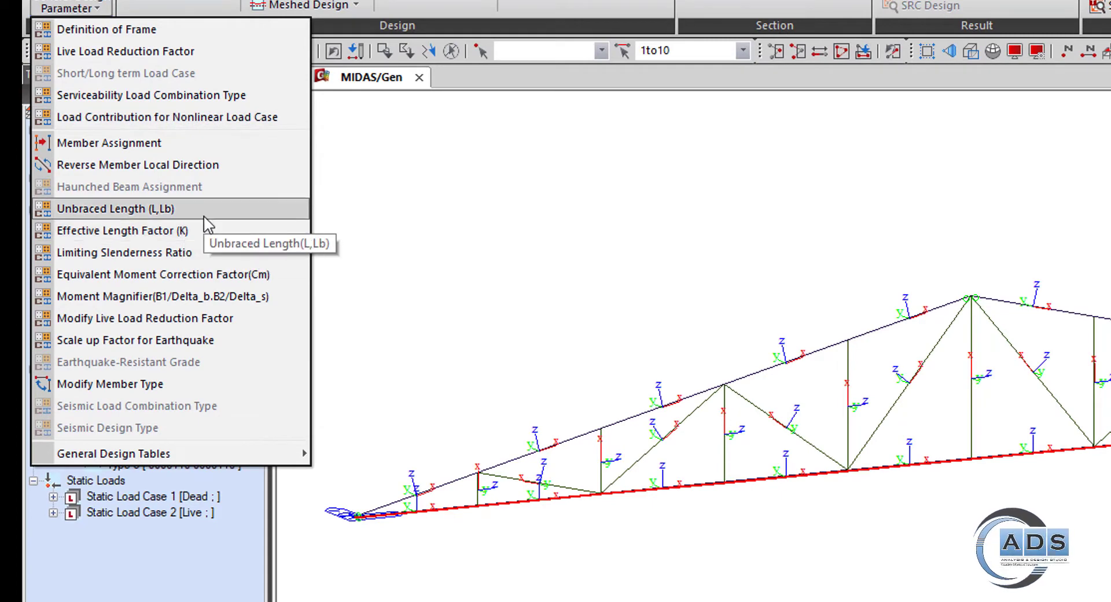
click(179, 209)
click(144, 248)
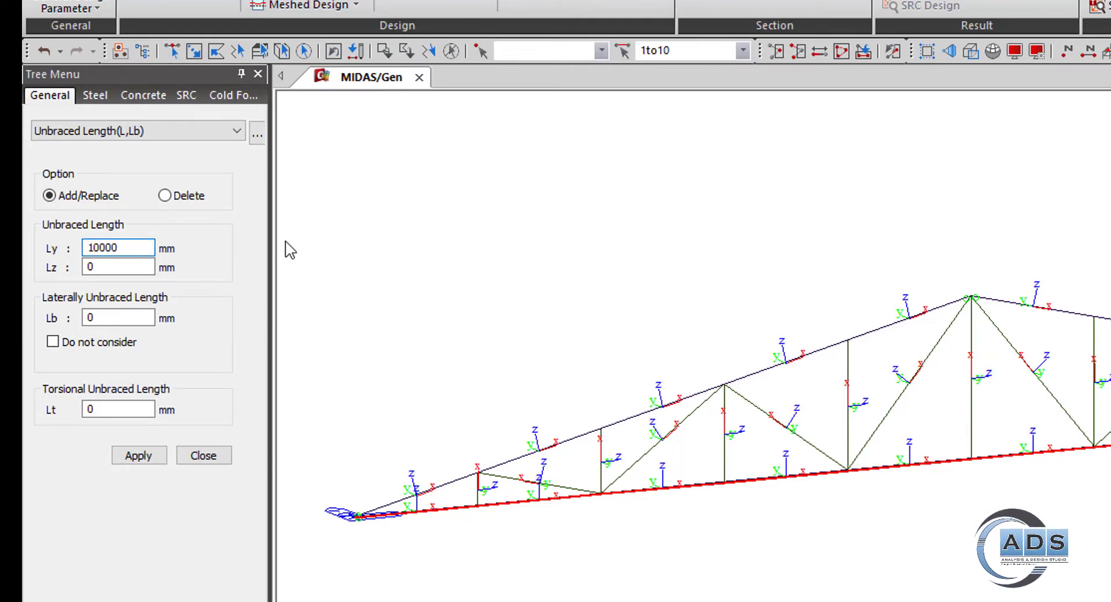
key(Tab)
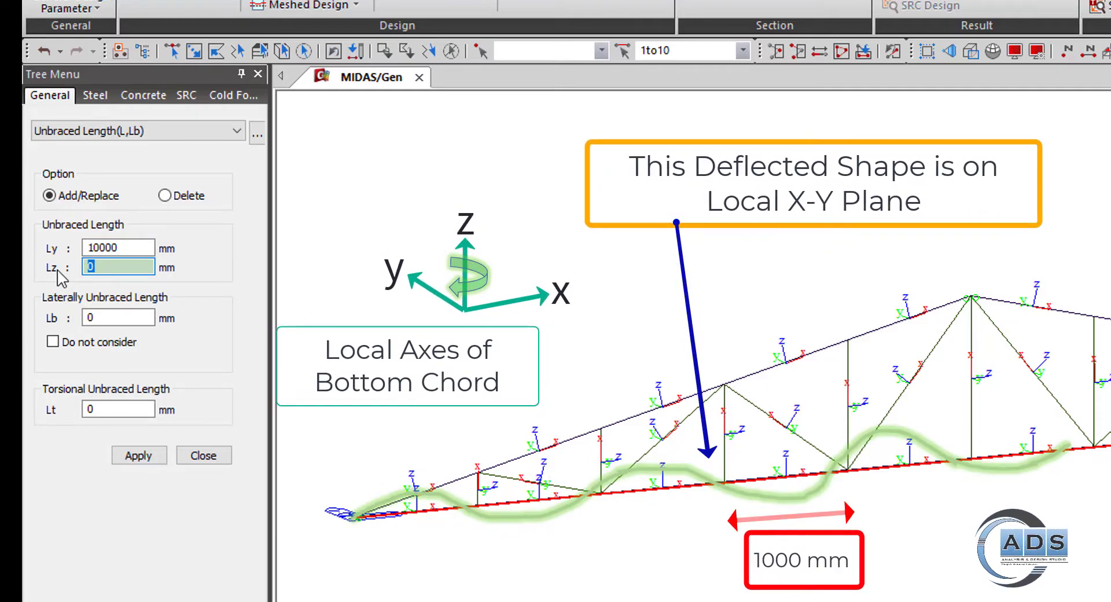
text(1000)
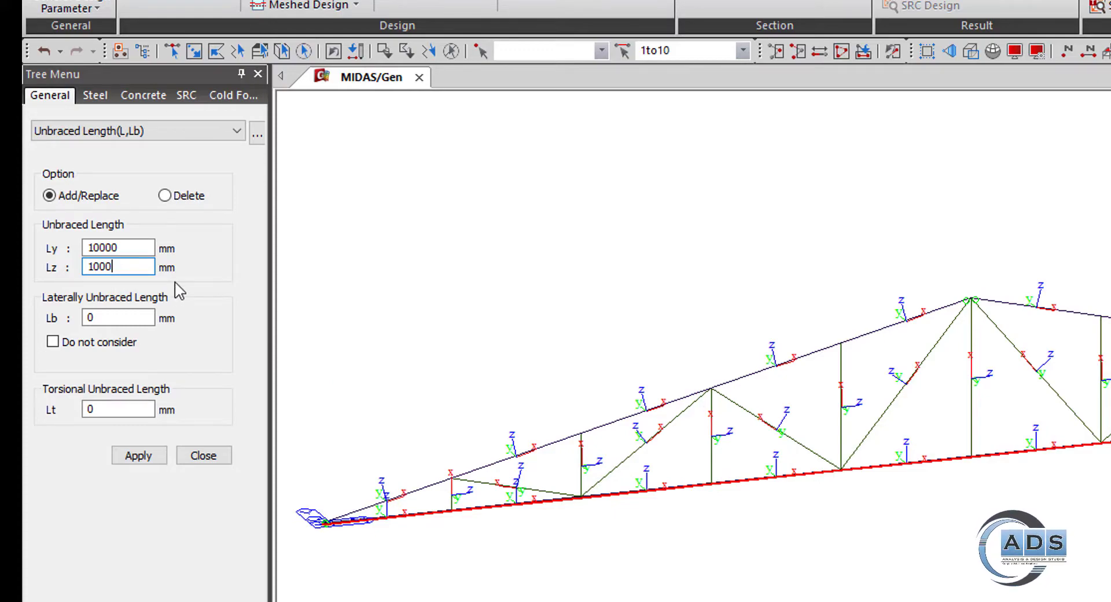
key(Tab)
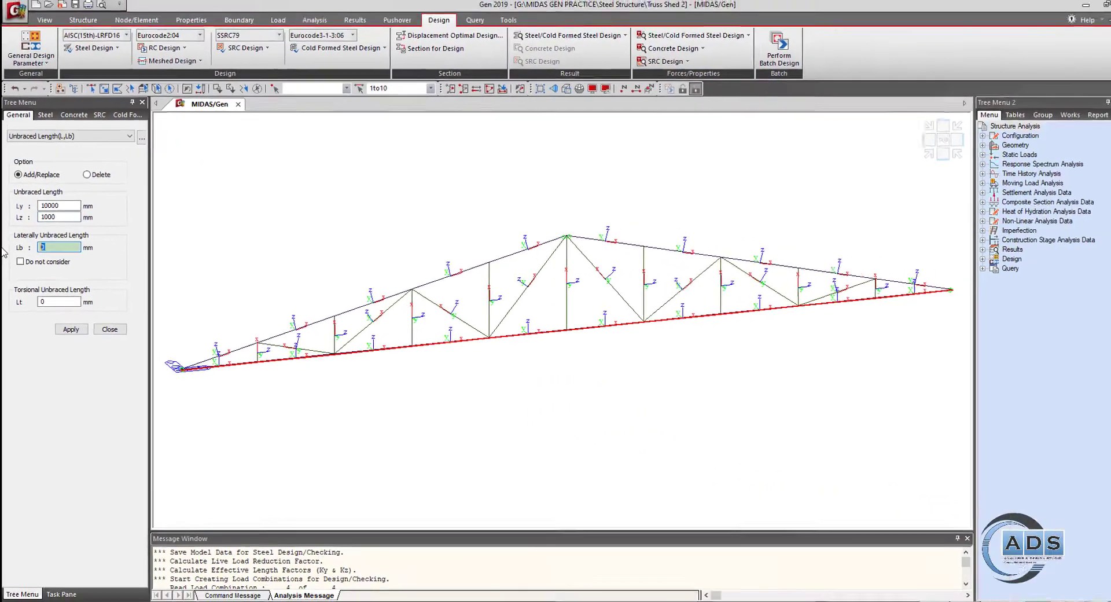
text(5000)
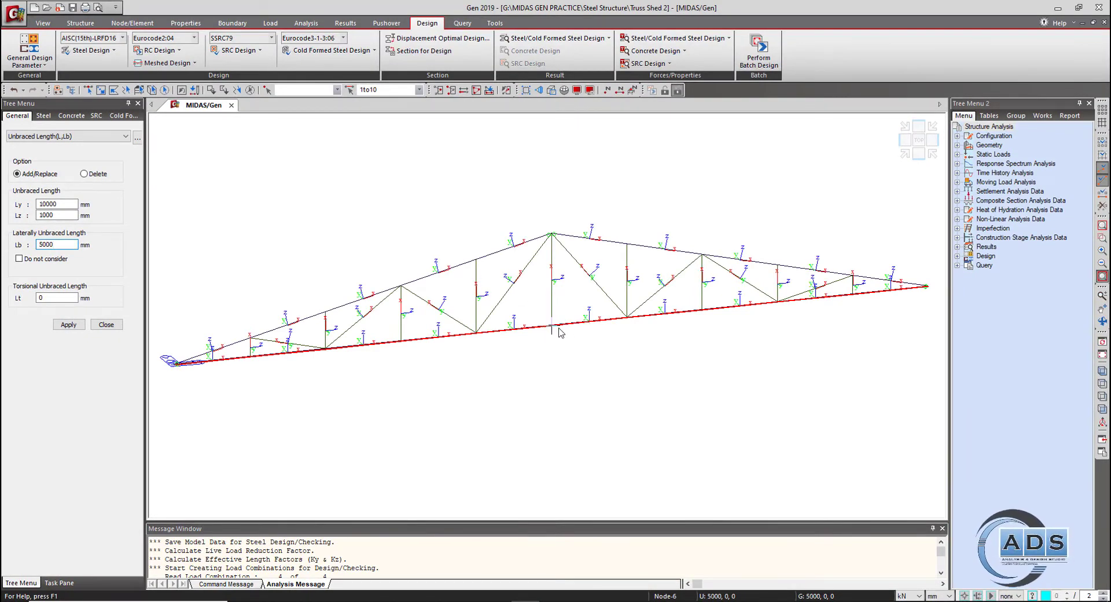
- Mark the bottom chord's midspan node, reactivate the whole model with hidden surfaces and inspect the lateral bracing there
click(88, 90)
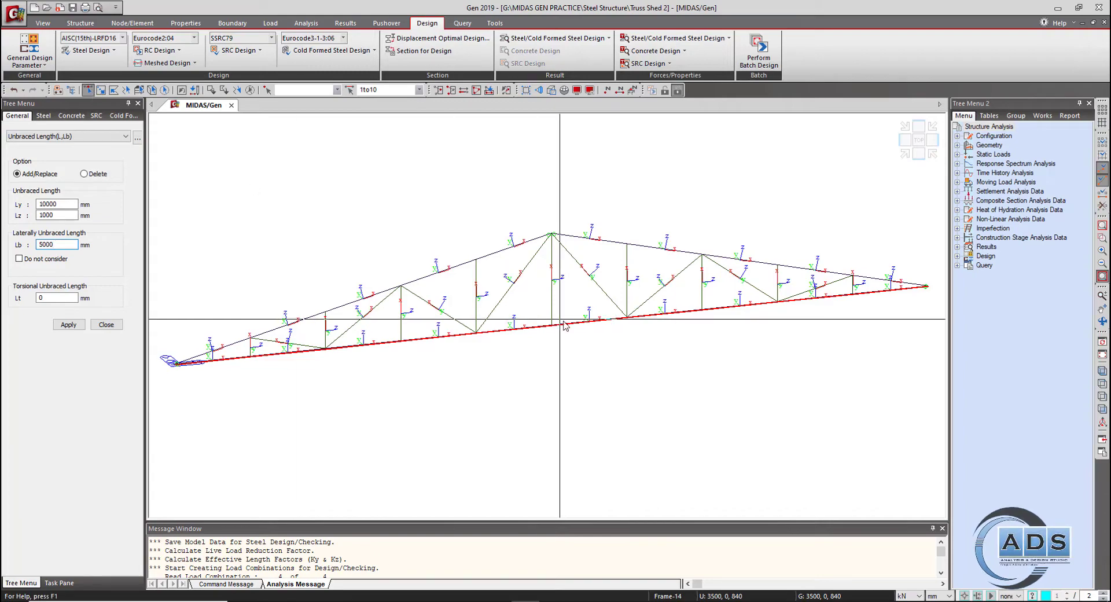
drag(531, 308, 572, 339)
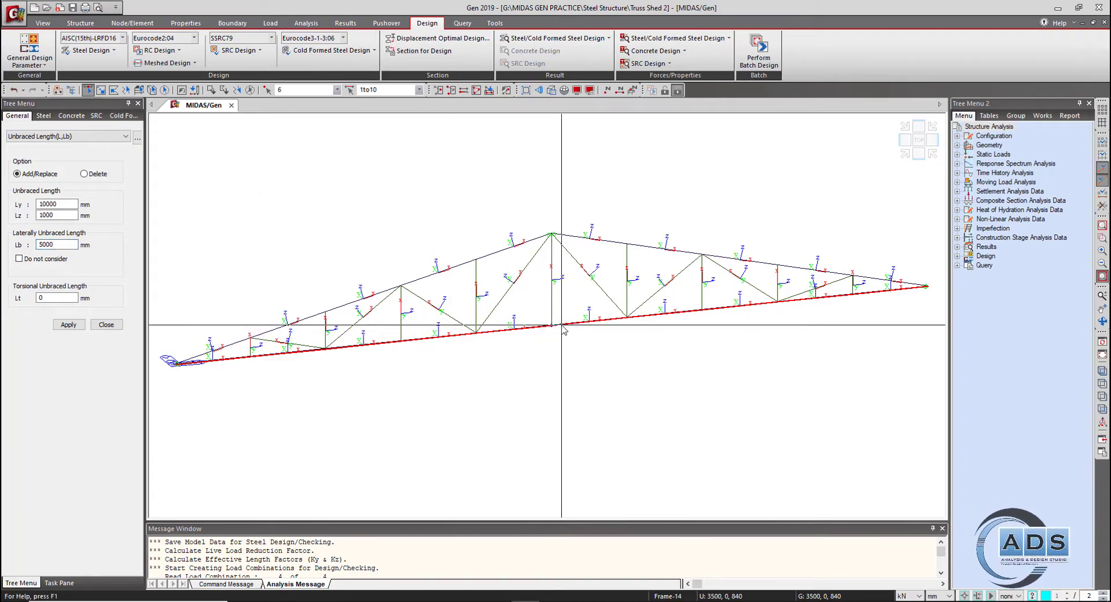
click(488, 90)
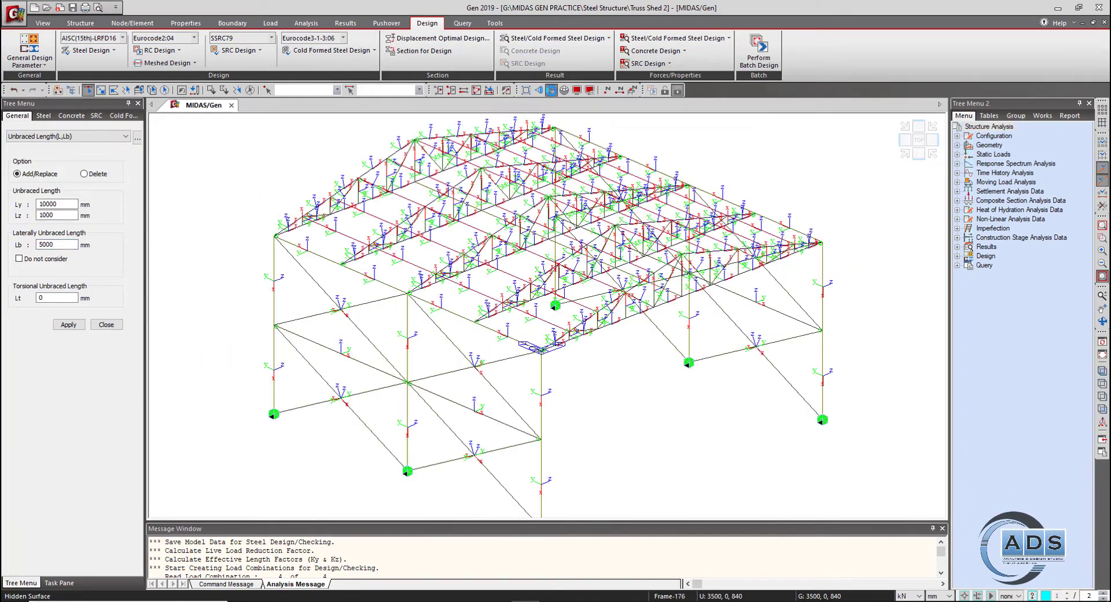
click(551, 90)
scroll(665, 280, up, 6)
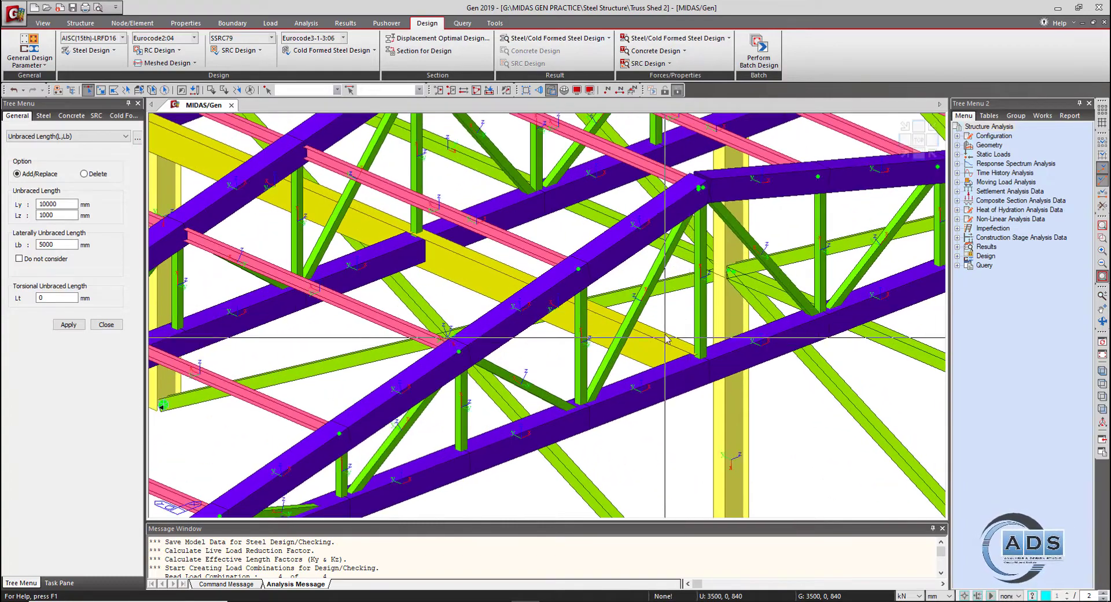
scroll(664, 337, down, 5)
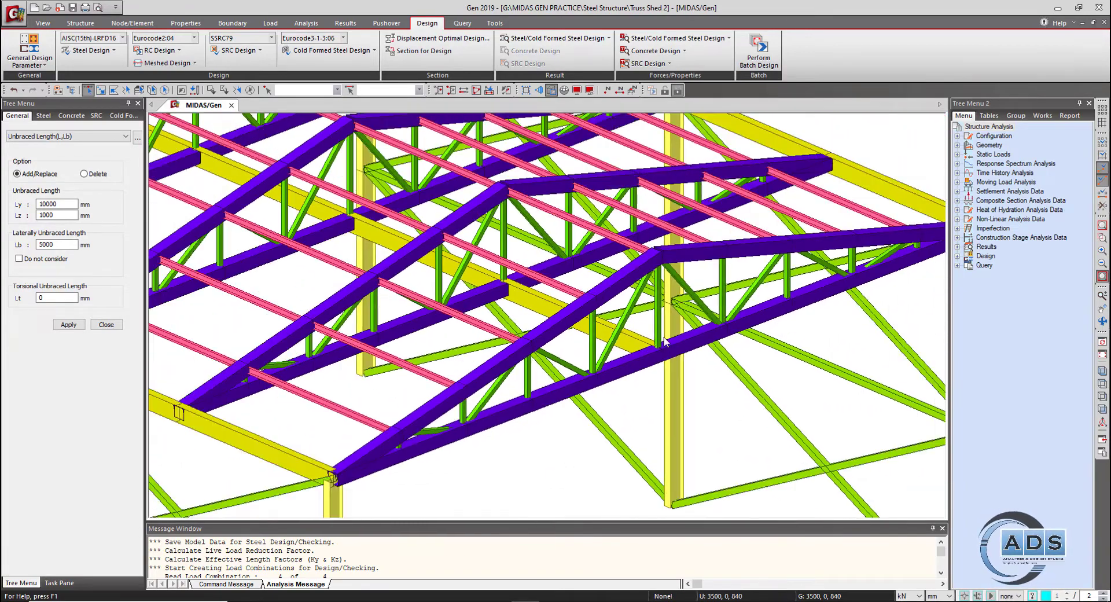
- Apply the entered unbraced lengths to the selected bottom chord elements
click(68, 244)
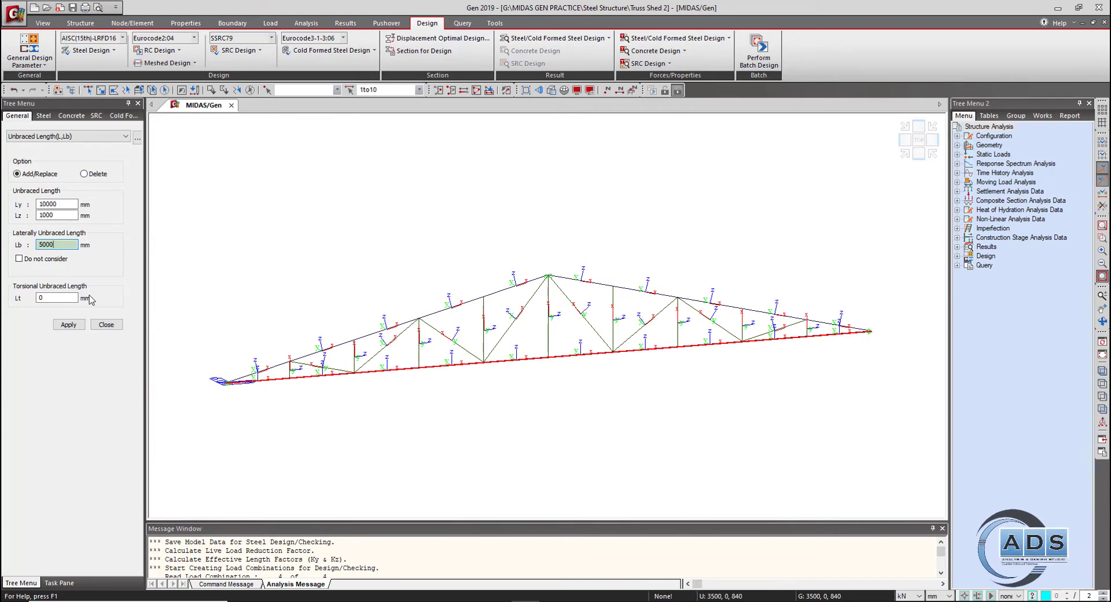
click(67, 324)
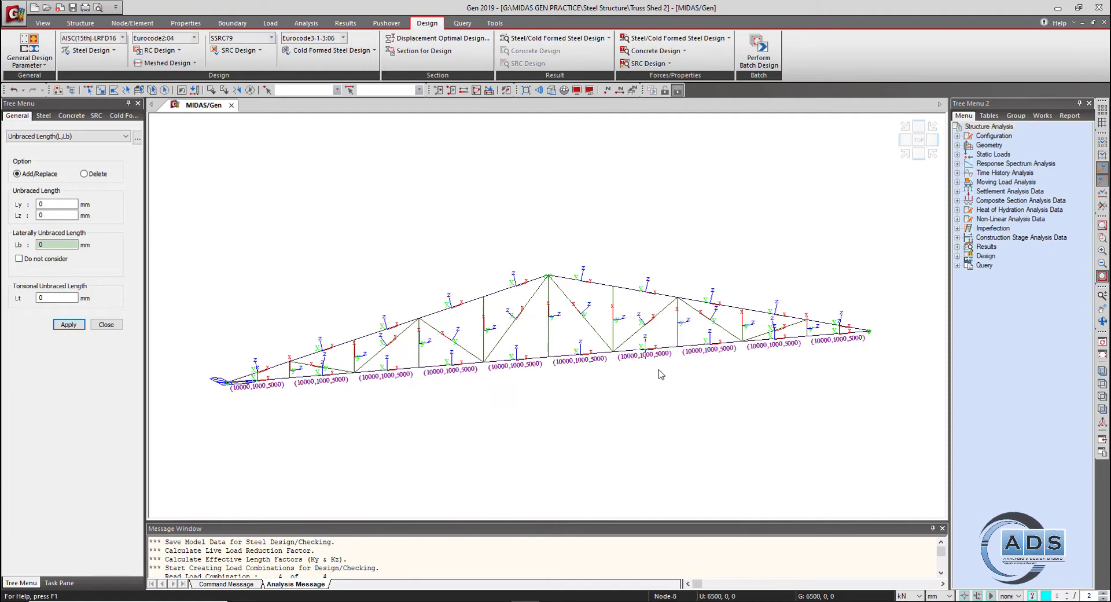
- Reactivate the whole model and isolate all roof trusses with their connecting members, leaving out the columns below
middle_drag(661, 375, 672, 396)
ctrl+middle_drag(648, 392, 647, 372)
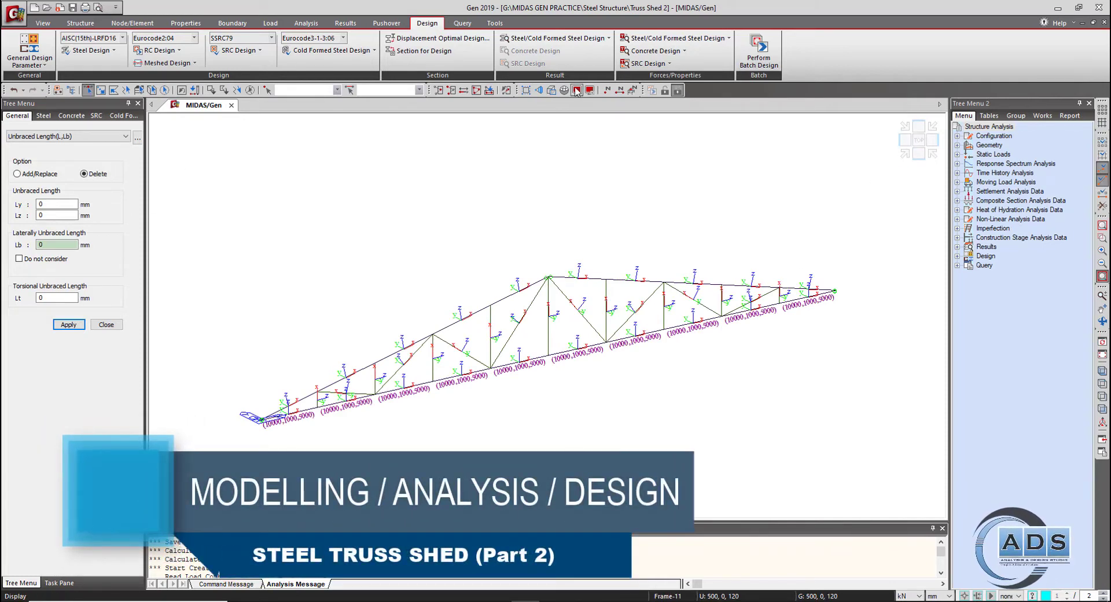
click(488, 90)
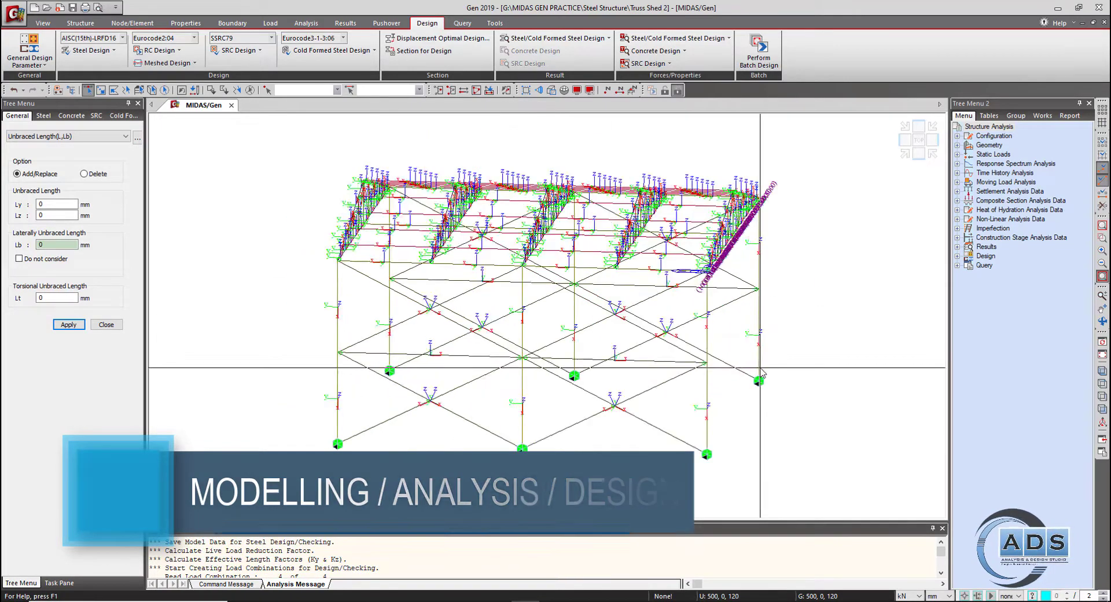
mouse_move(761, 369)
ctrl+middle_down()
mouse_move(774, 361)
mouse_move(764, 355)
ctrl+middle_up()
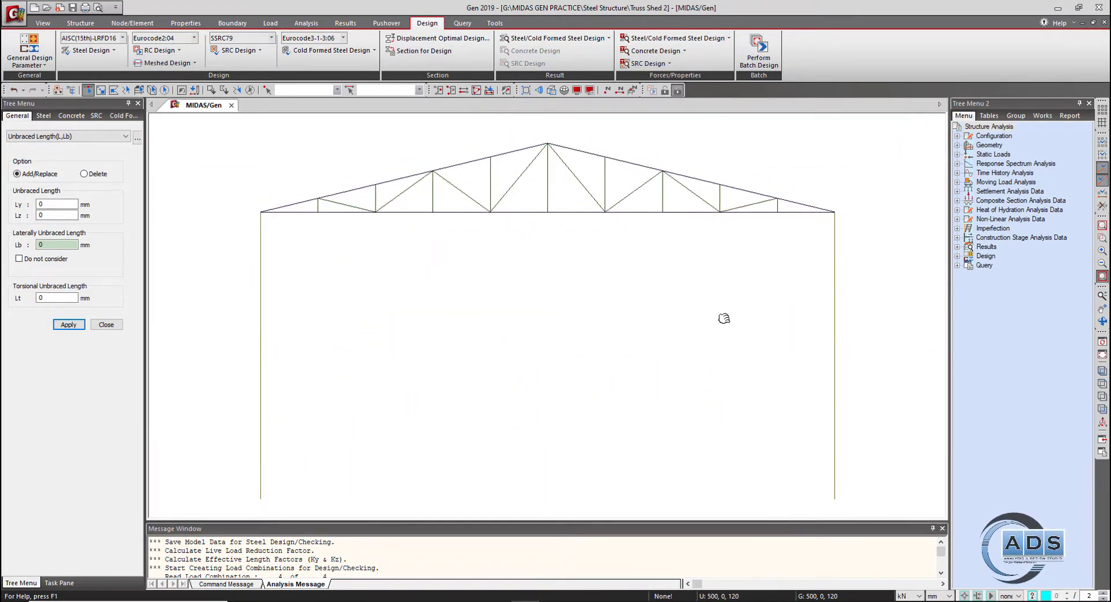
drag(227, 127, 883, 270)
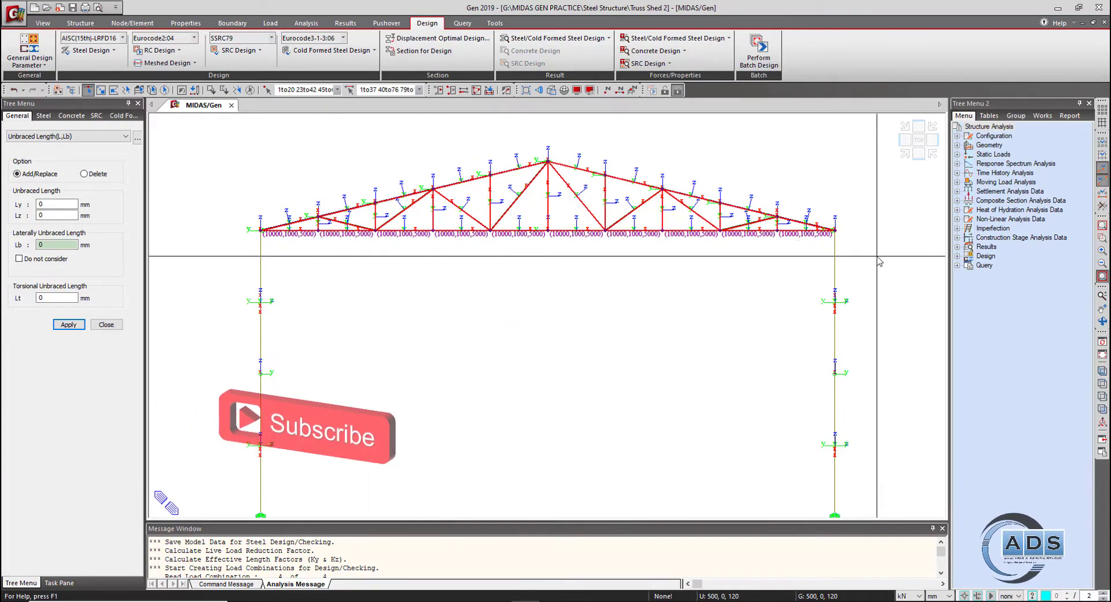
click(438, 90)
- Select the purlins and longitudinal members in all four bays between the trusses and deactivate them
ctrl+middle_drag(569, 402, 614, 411)
scroll(614, 411, down, 4)
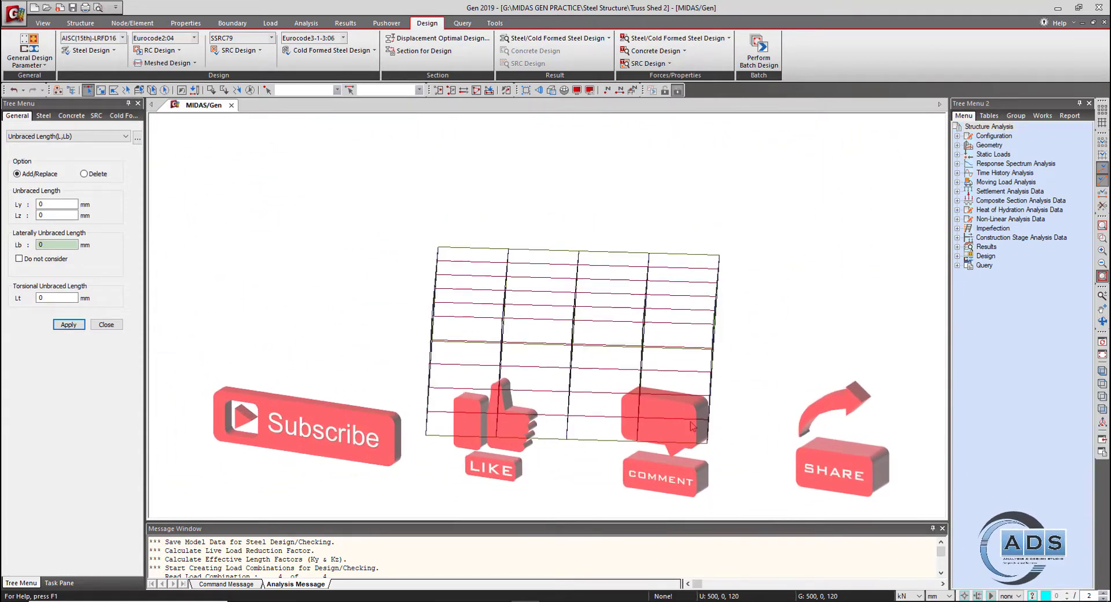
ctrl+middle_drag(685, 446, 685, 466)
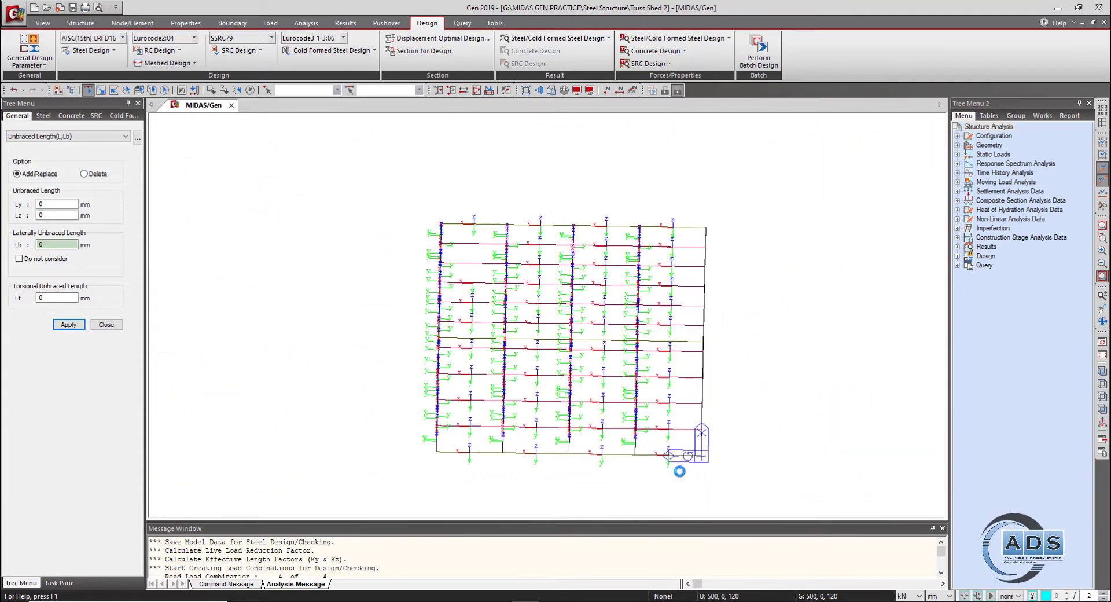
drag(676, 473, 656, 215)
drag(600, 480, 582, 215)
drag(536, 479, 509, 215)
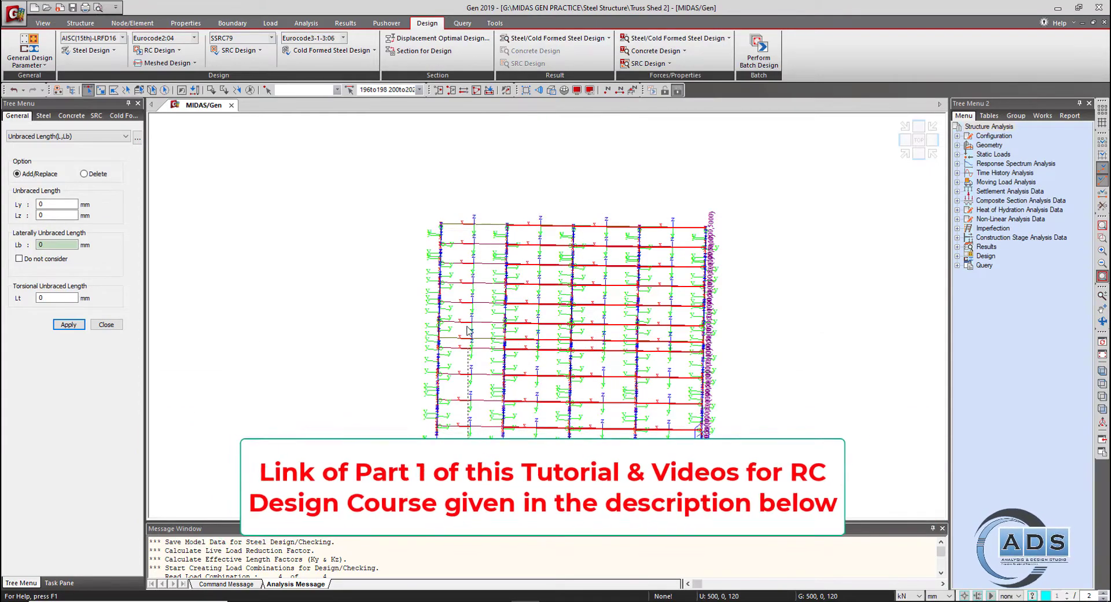
drag(476, 478, 464, 203)
click(452, 91)
- Turn off the element local axis display on the five remaining trusses
ctrl+middle_drag(697, 387, 736, 209)
click(565, 90)
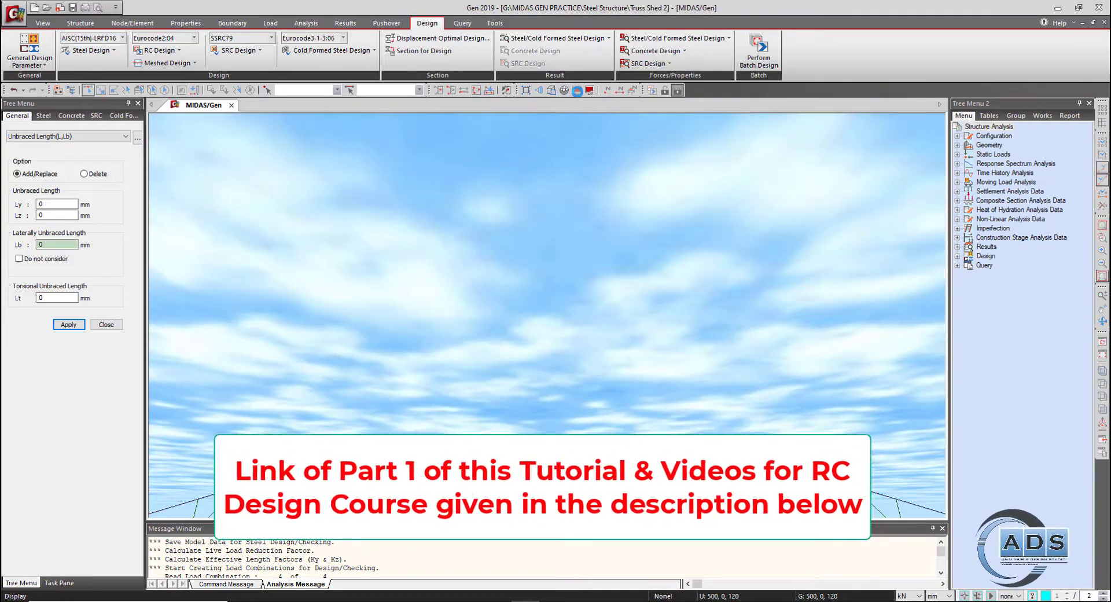
click(565, 91)
ctrl+middle_drag(622, 428, 668, 433)
scroll(827, 373, up, 4)
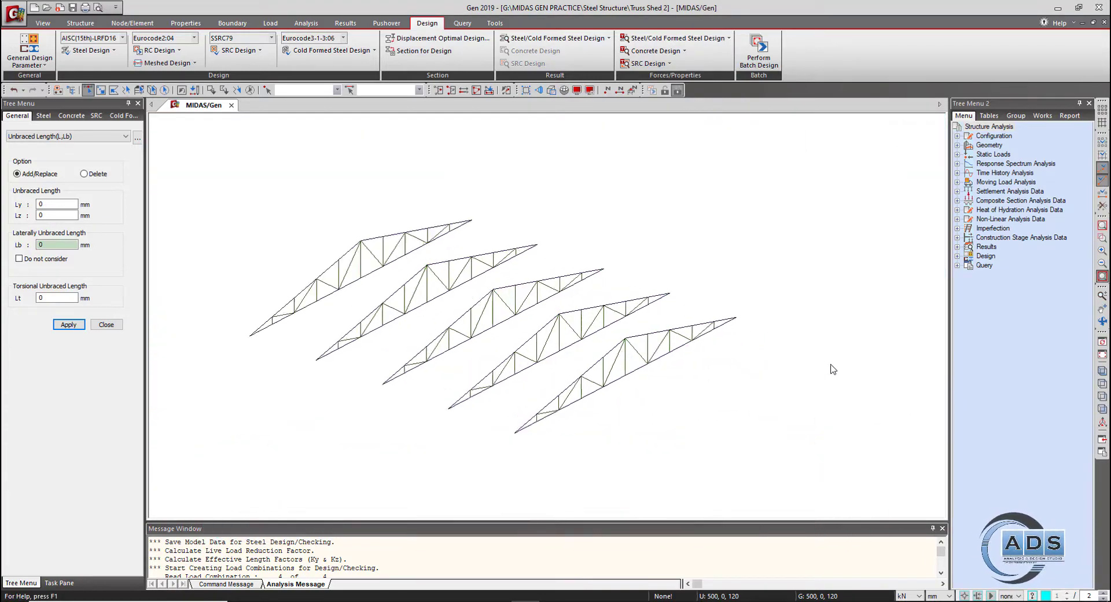
middle_drag(699, 317, 746, 317)
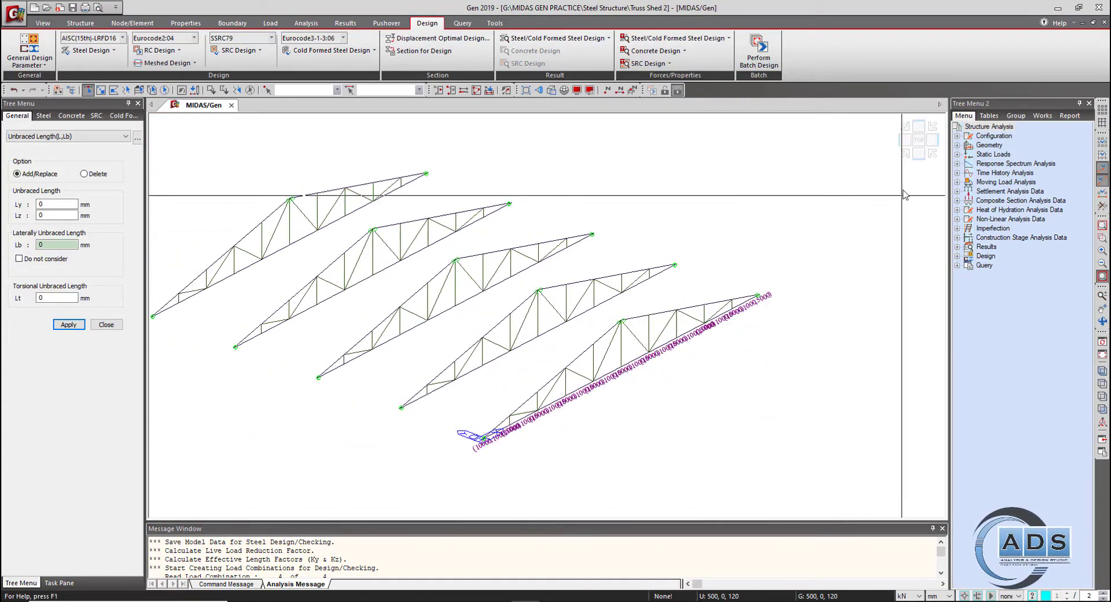
- Select every bottom chord element of all five trusses in front view, leaving out the web diagonals
click(918, 153)
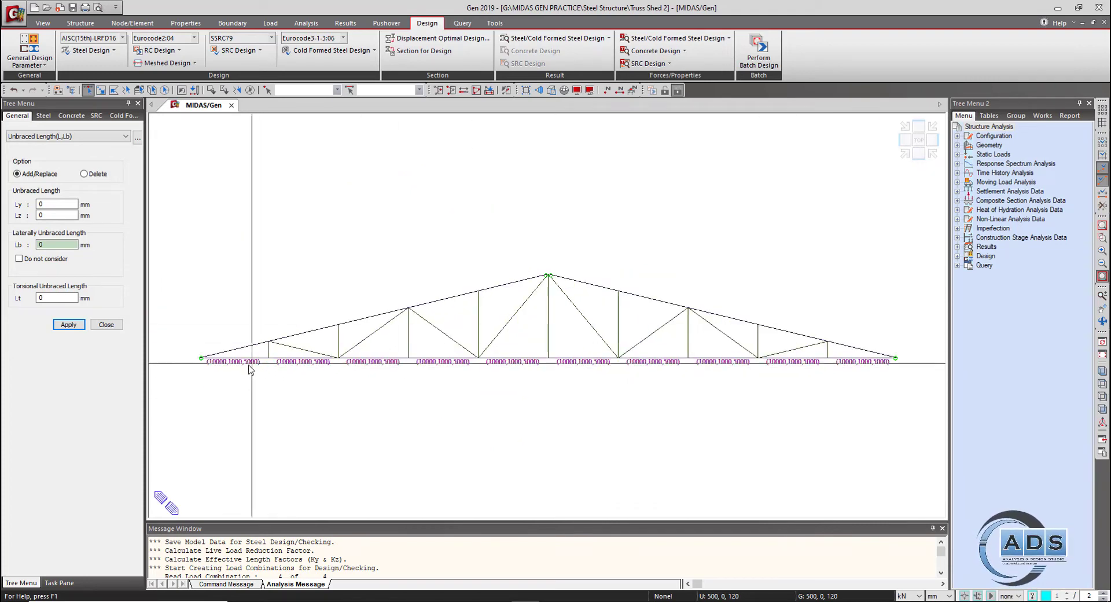
click(254, 359)
click(321, 360)
click(387, 361)
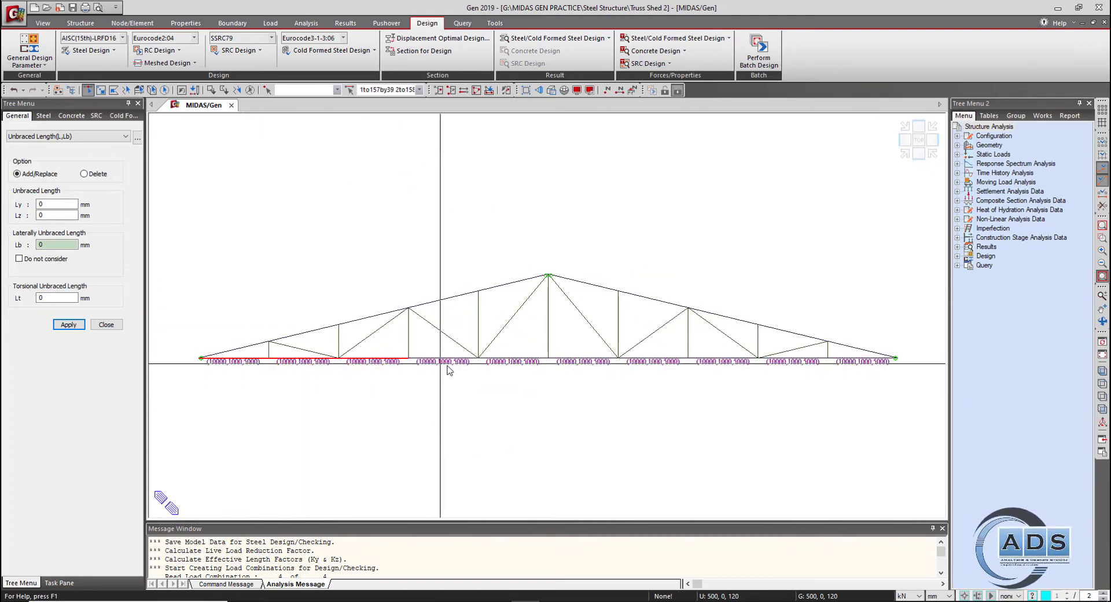
click(463, 358)
click(514, 365)
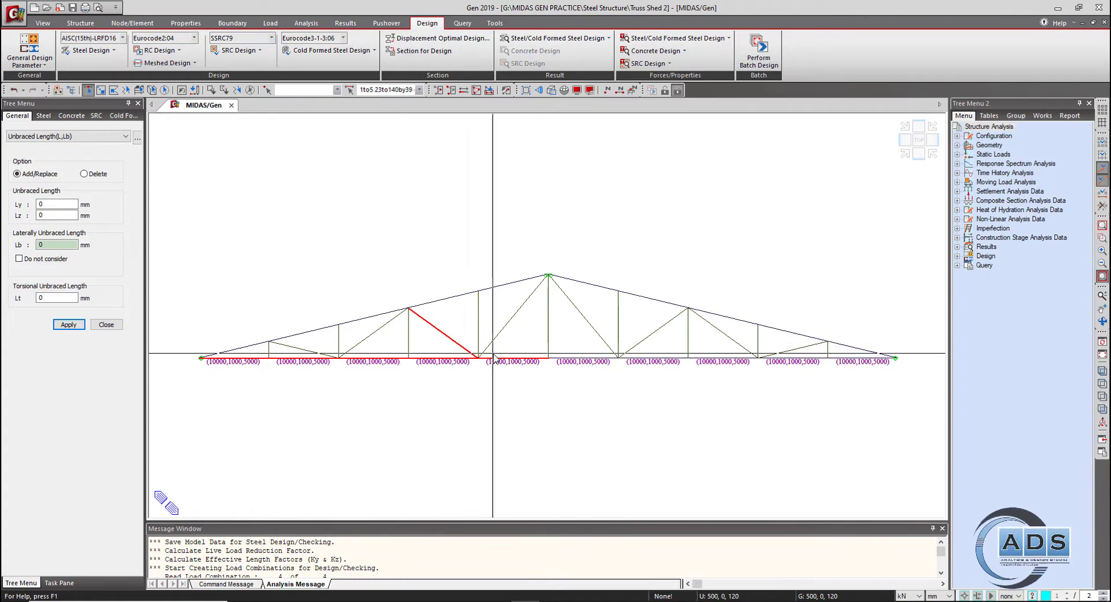
click(458, 351)
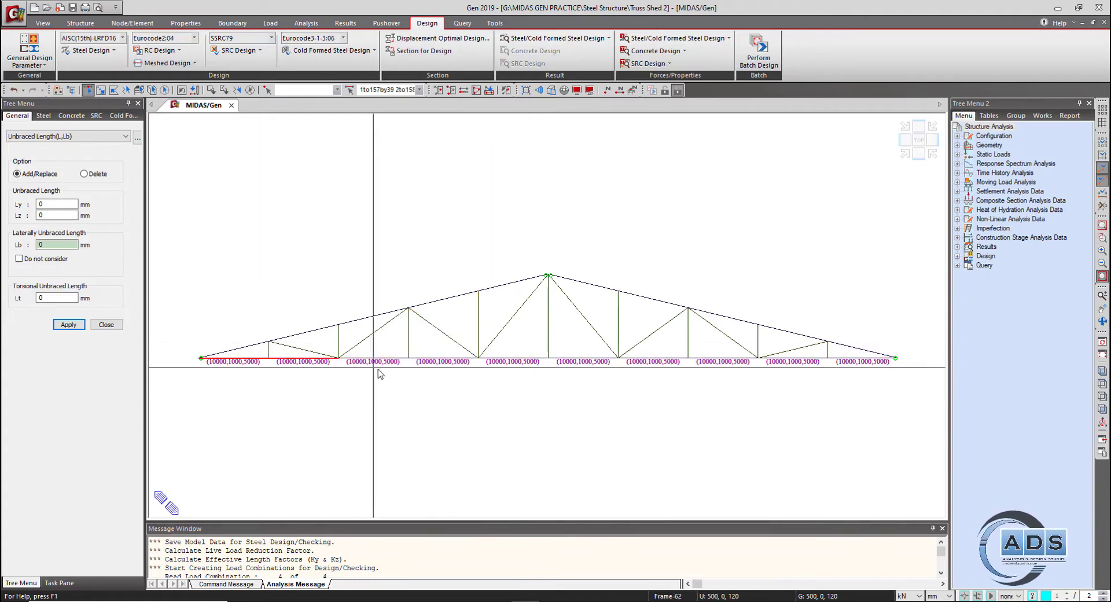
click(513, 361)
click(583, 361)
click(653, 362)
click(723, 362)
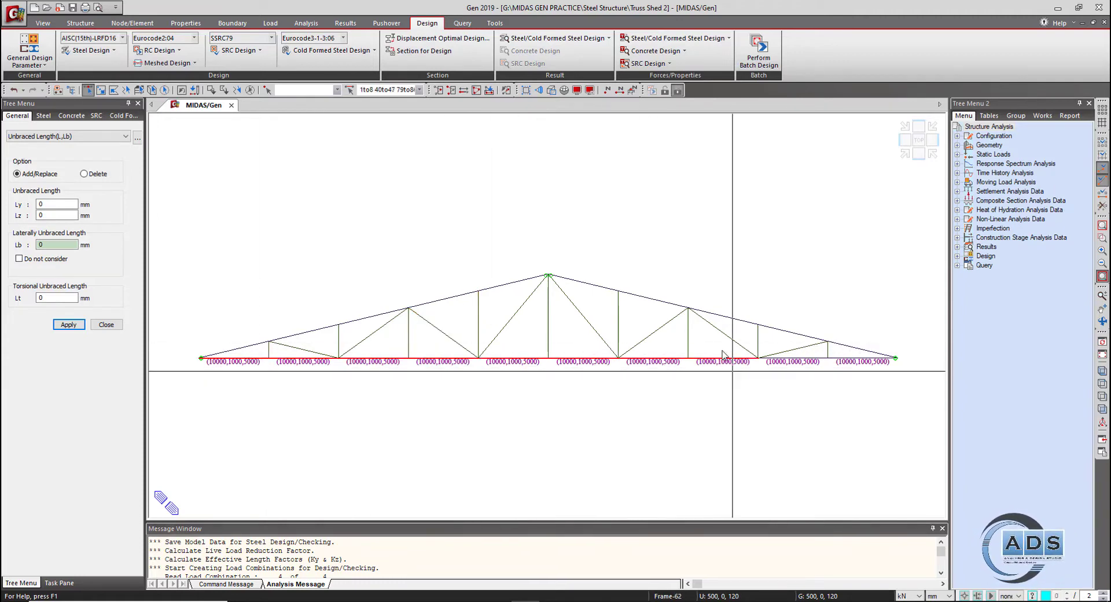
click(793, 361)
click(859, 362)
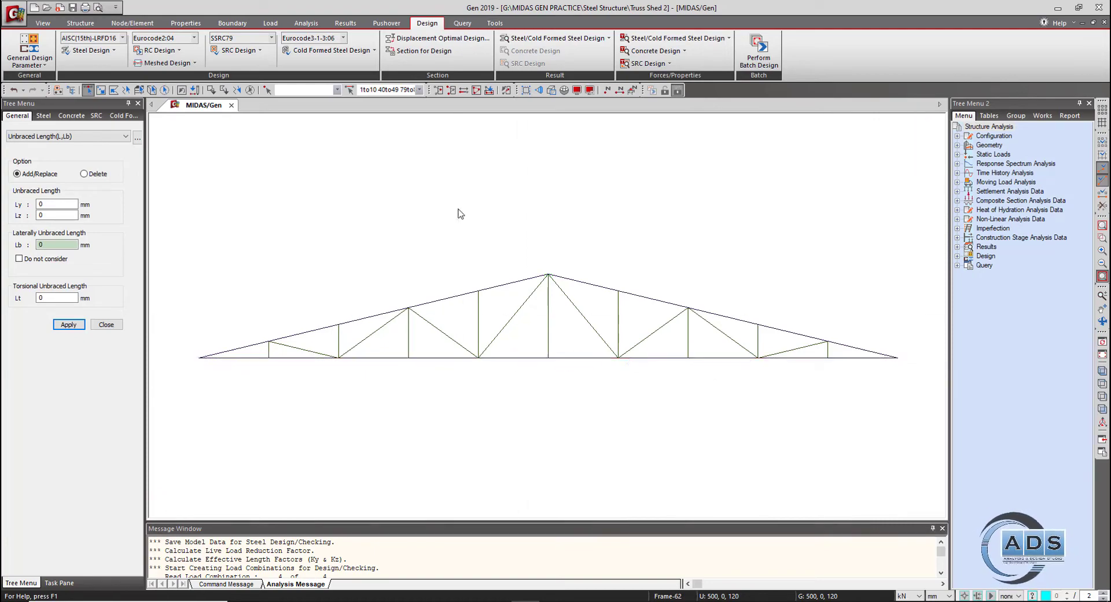
- Deselect the ten bottom chord elements of the front truss that already carries unbraced lengths
middle_drag(459, 211, 565, 233)
scroll(601, 216, down, 2)
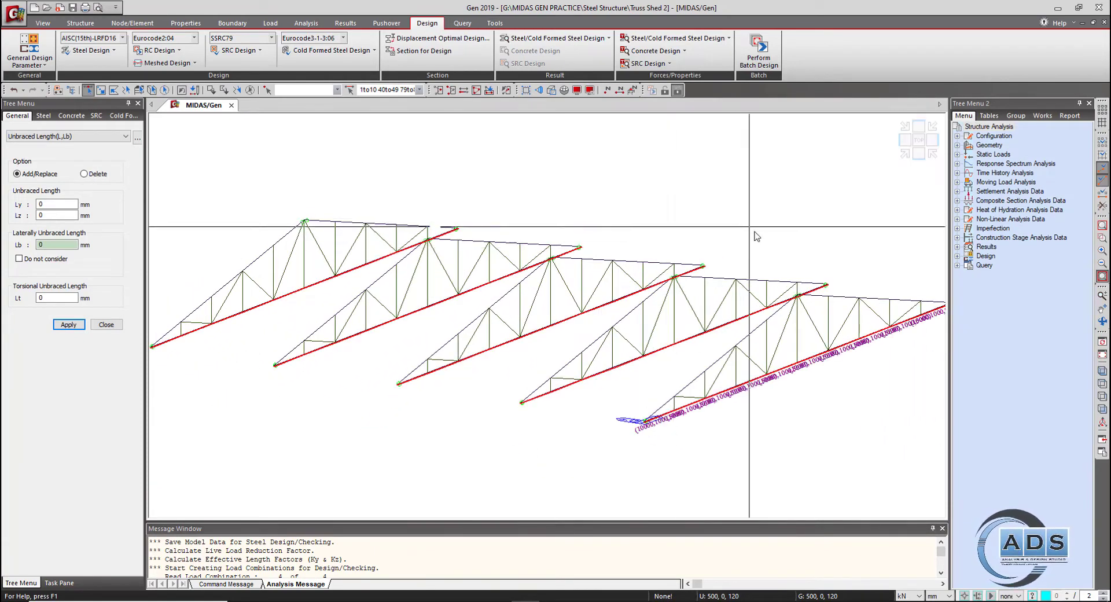
scroll(798, 236, down, 1)
scroll(817, 247, down, 1)
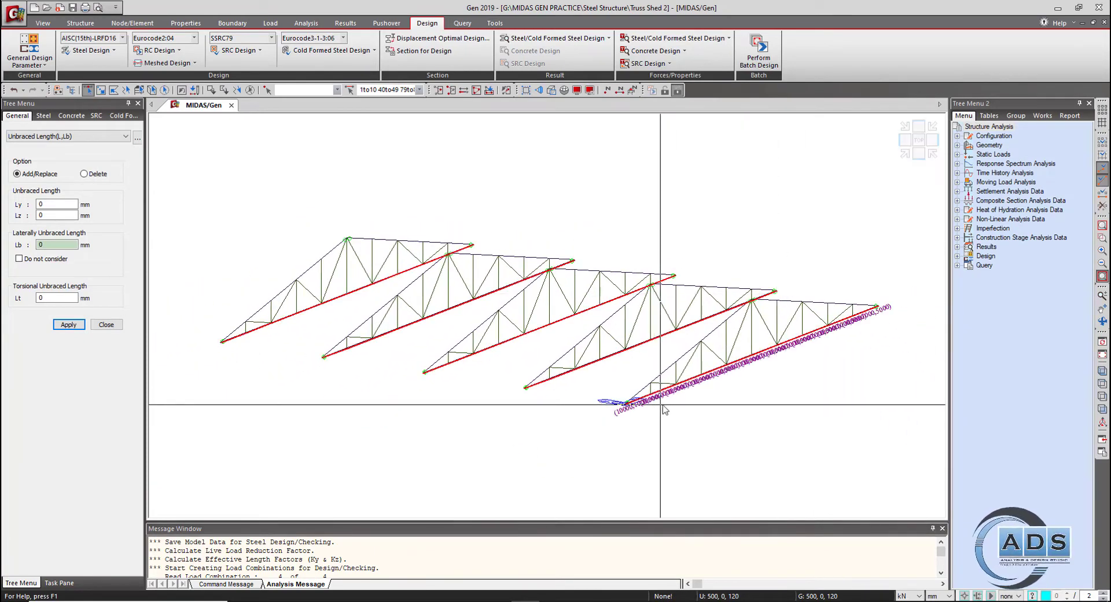
scroll(665, 408, up, 2)
middle_drag(684, 399, 590, 449)
scroll(540, 427, up, 1)
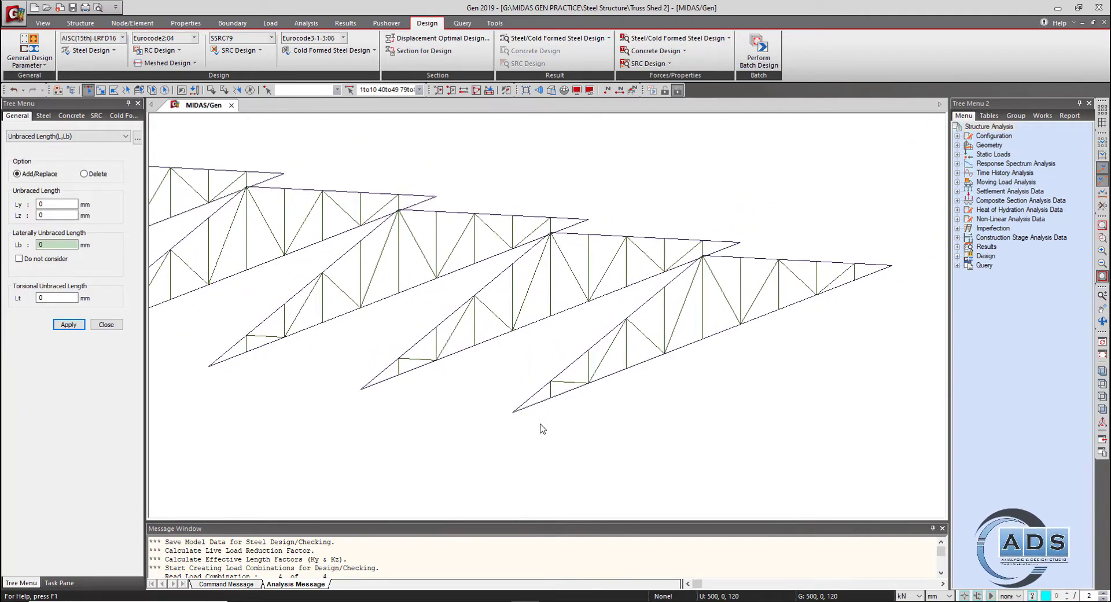
click(543, 404)
click(568, 394)
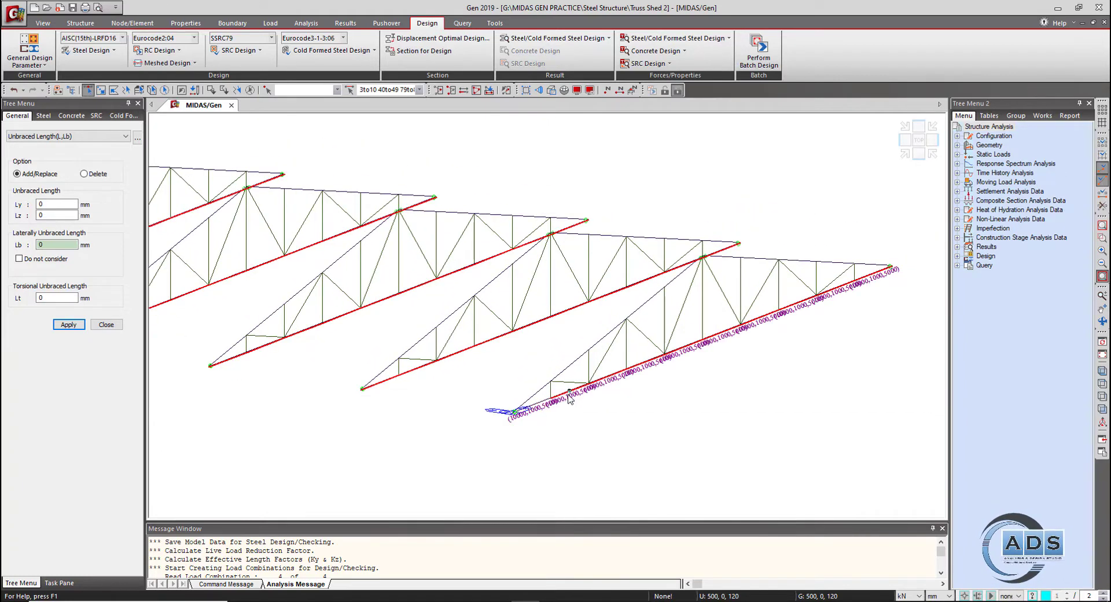
click(599, 382)
click(677, 345)
click(719, 330)
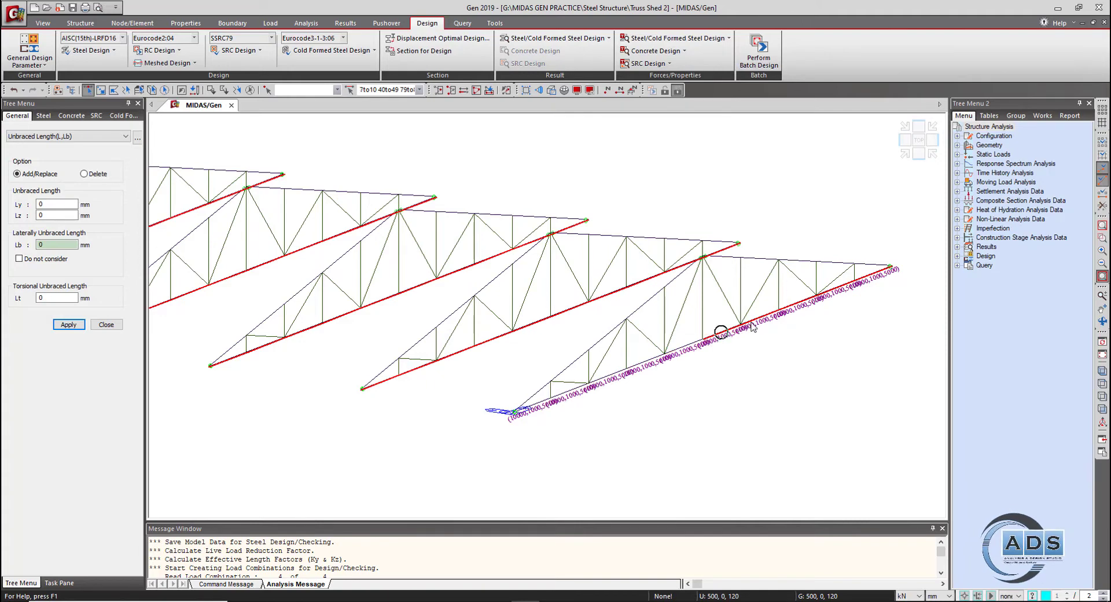
click(761, 316)
click(797, 308)
click(824, 298)
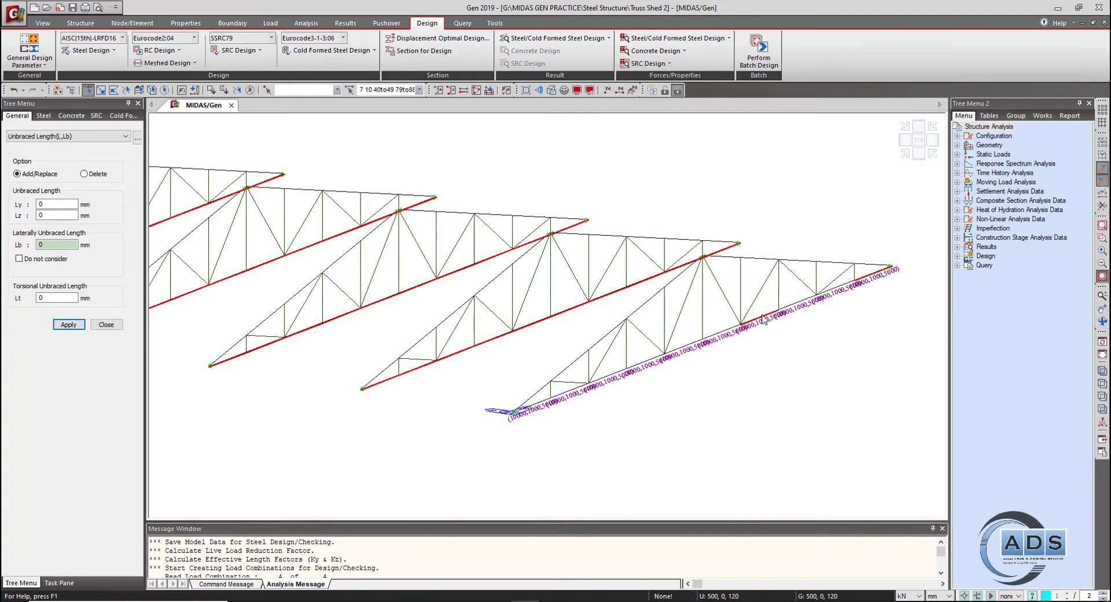
click(849, 289)
click(867, 287)
- Assign unbraced lengths Ly 10000 mm, Lz 1000 mm and Lb 5000 mm to the bottom chords of the other four trusses
scroll(781, 397, down, 3)
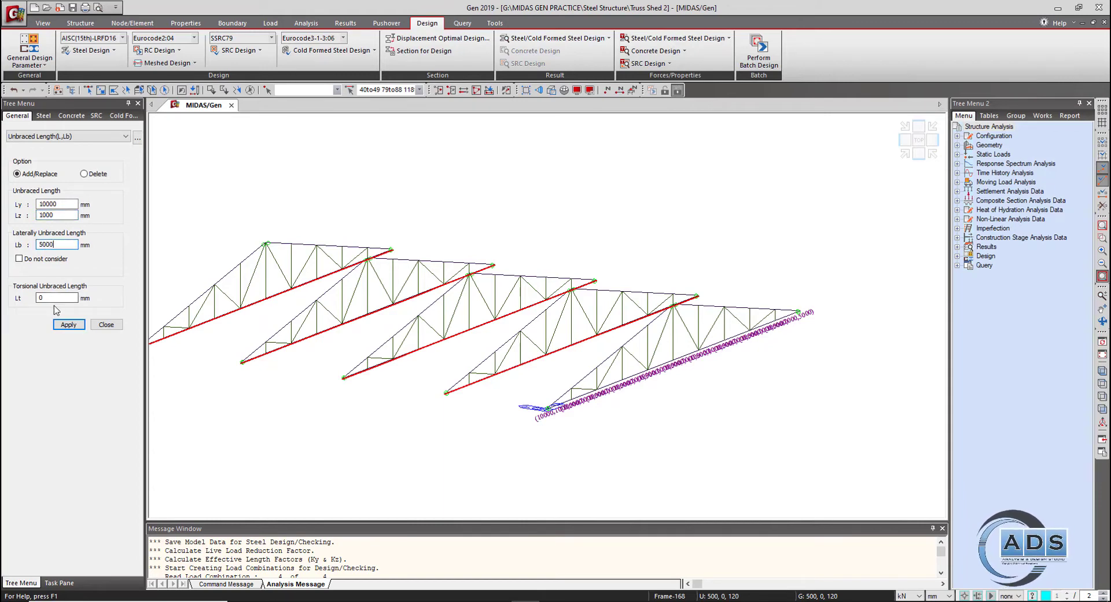
click(69, 324)
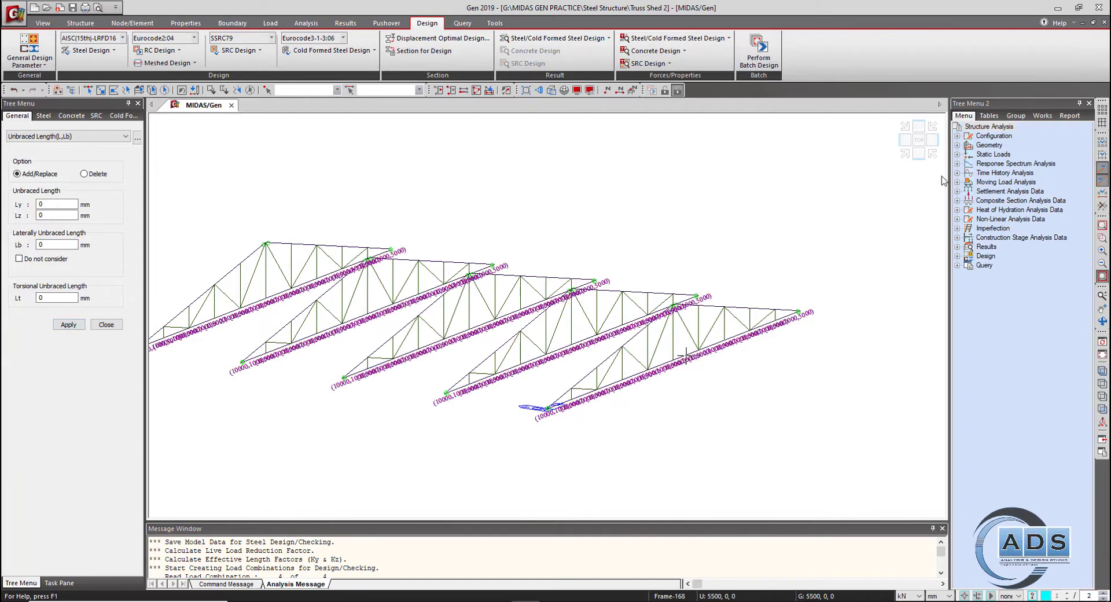
click(920, 153)
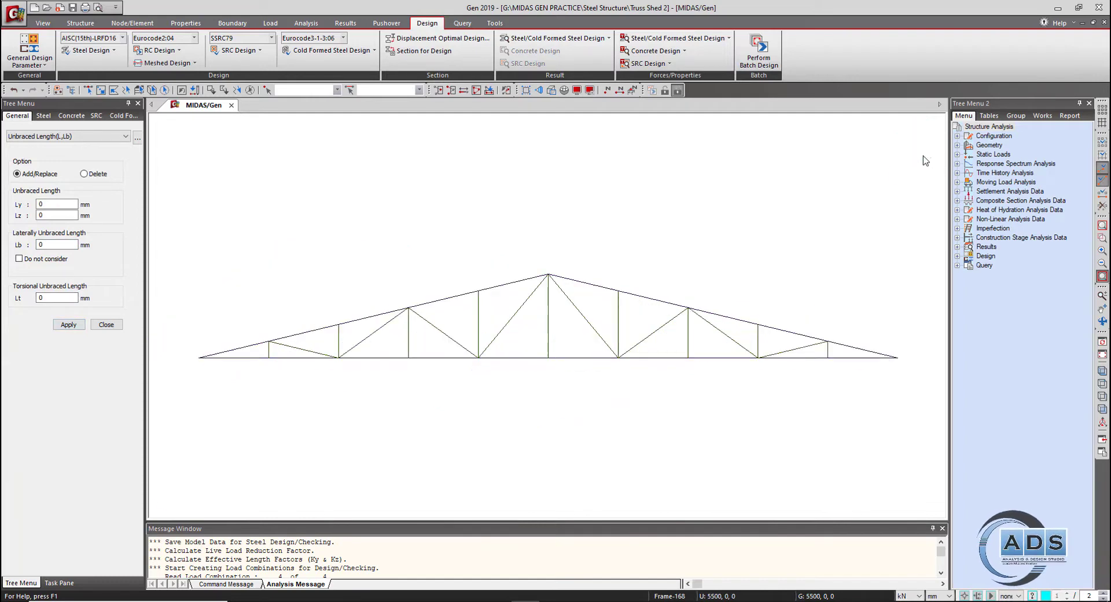
click(90, 90)
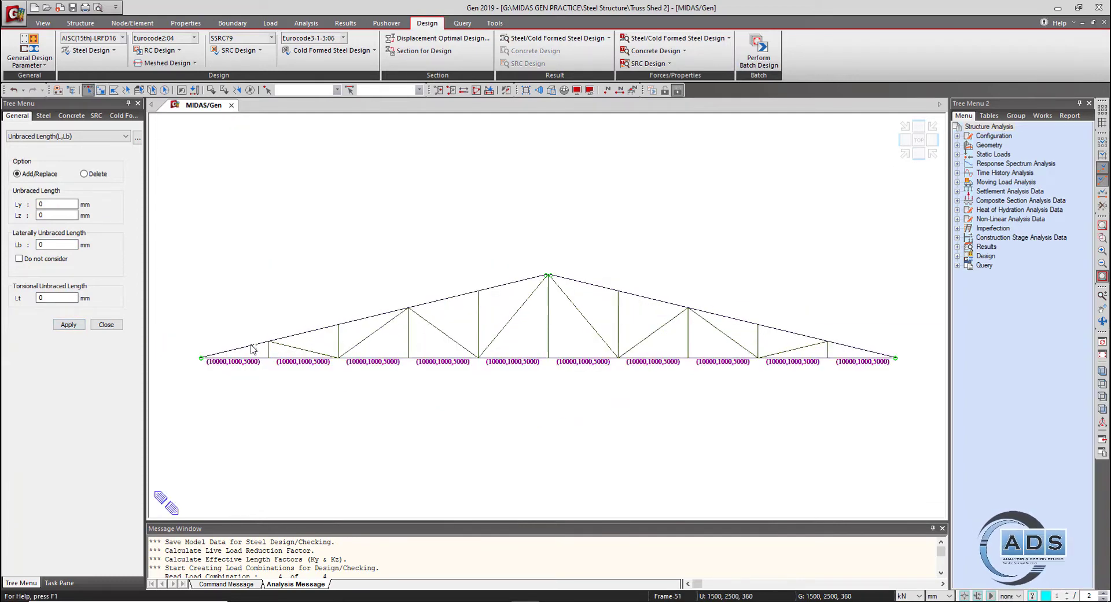
click(259, 357)
key(Escape)
scroll(347, 414, up, 2)
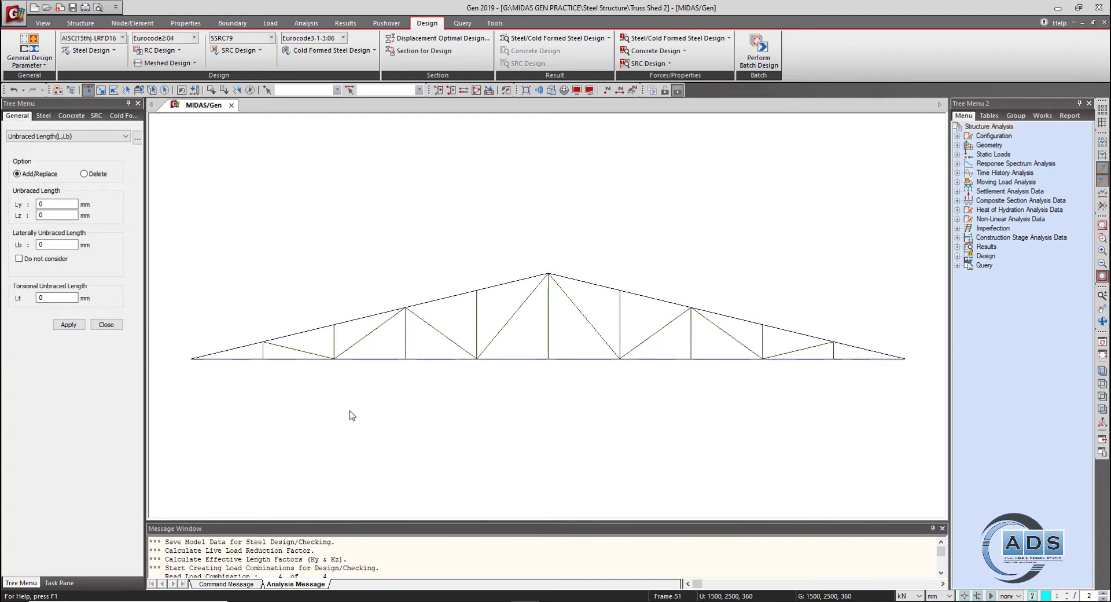
- Query the distance between top chord nodes 12 and 13 near the front truss's support
scroll(411, 426, down, 3)
ctrl+middle_drag(443, 456, 620, 424)
scroll(620, 424, up, 4)
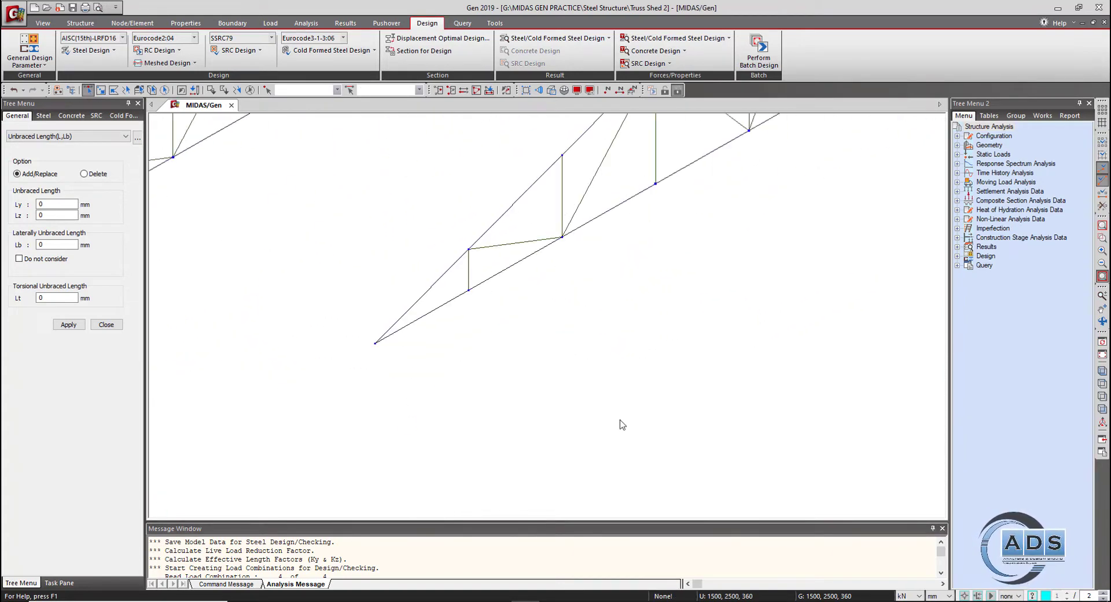
scroll(618, 384, down, 1)
scroll(618, 383, down, 1)
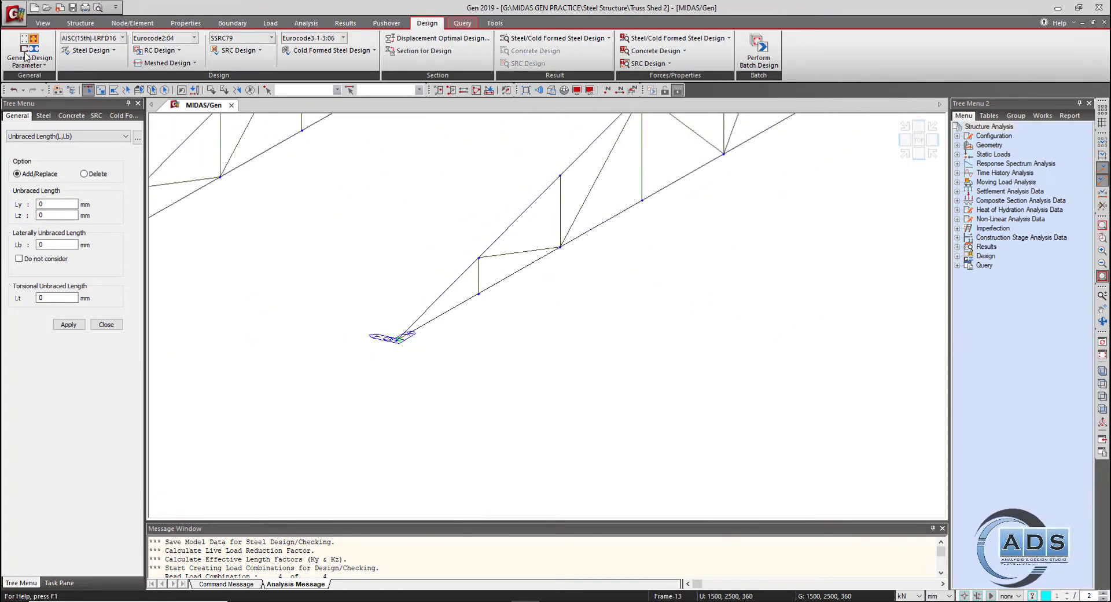
click(462, 24)
click(48, 52)
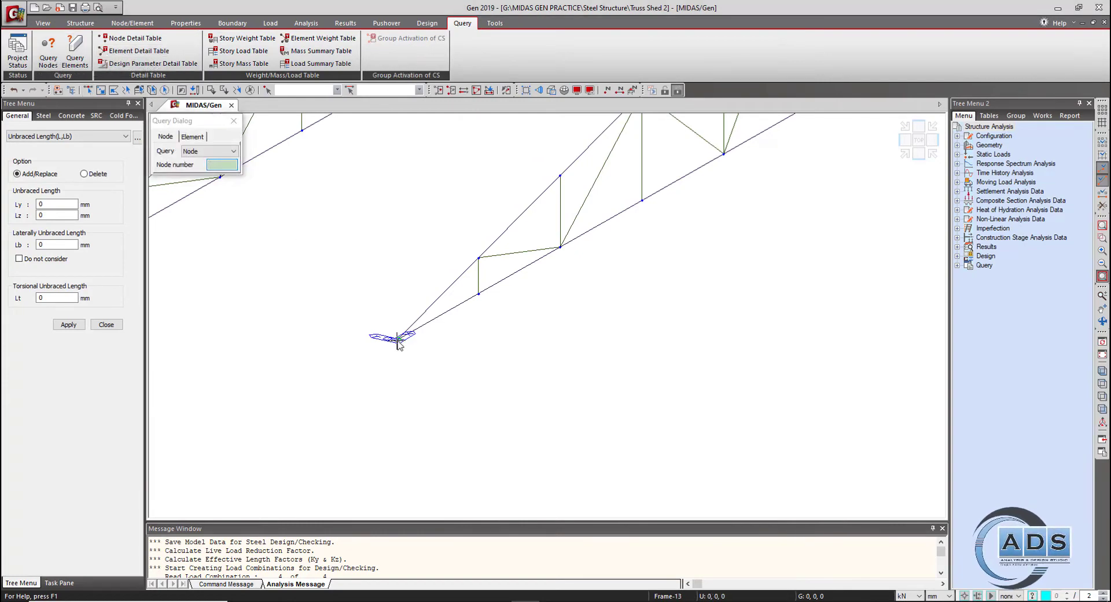
click(479, 257)
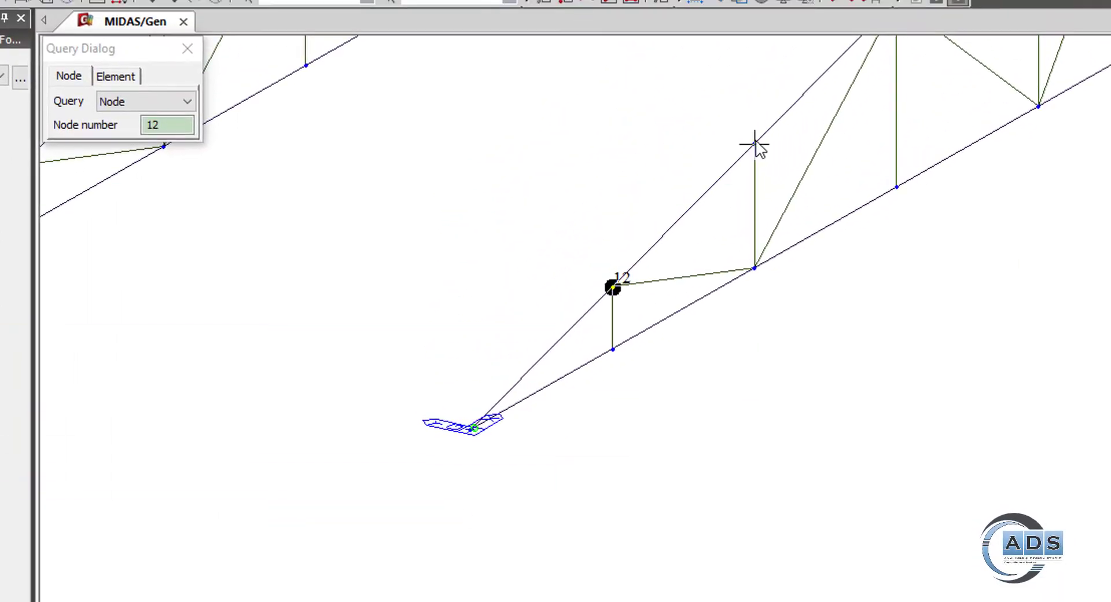
click(755, 143)
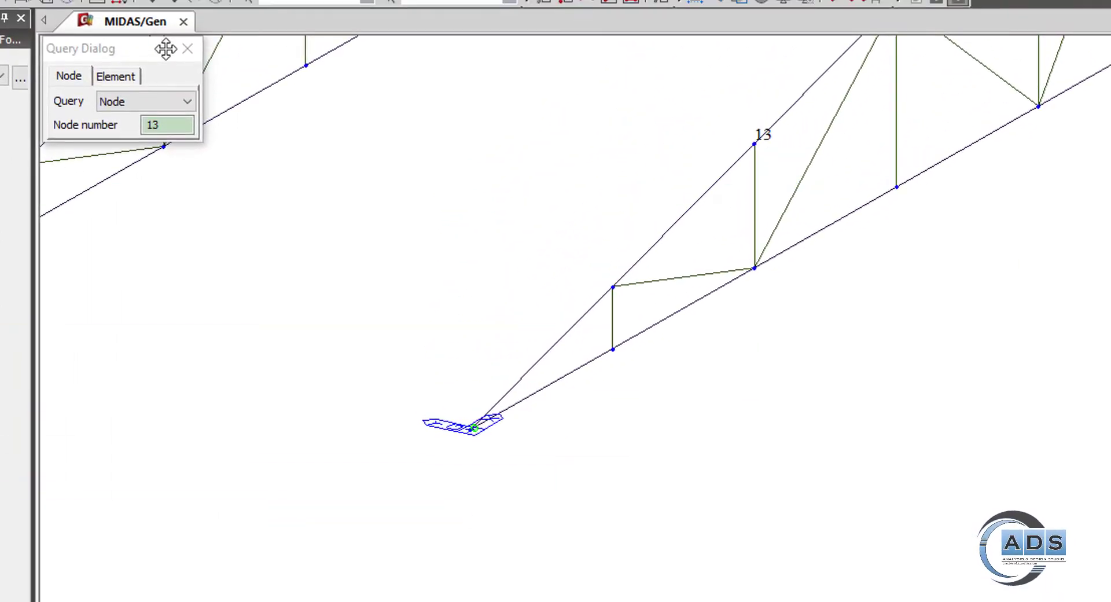
click(187, 48)
- Select the top chord elements of the left roof slope, from support to ridge, on all five trusses in front view
middle_drag(861, 298, 825, 523)
scroll(827, 521, down, 3)
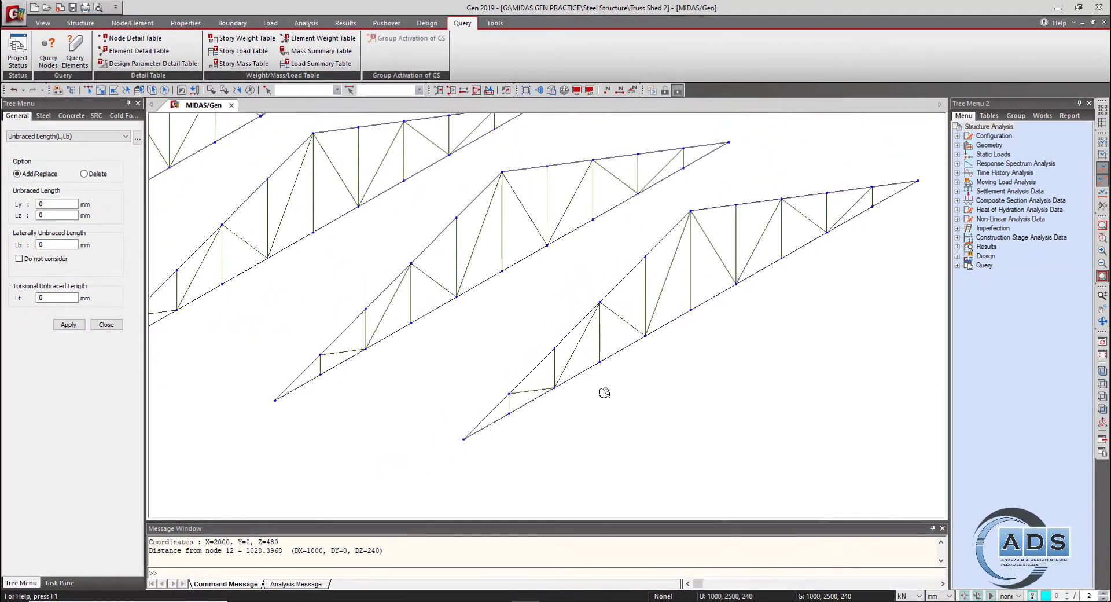
click(920, 156)
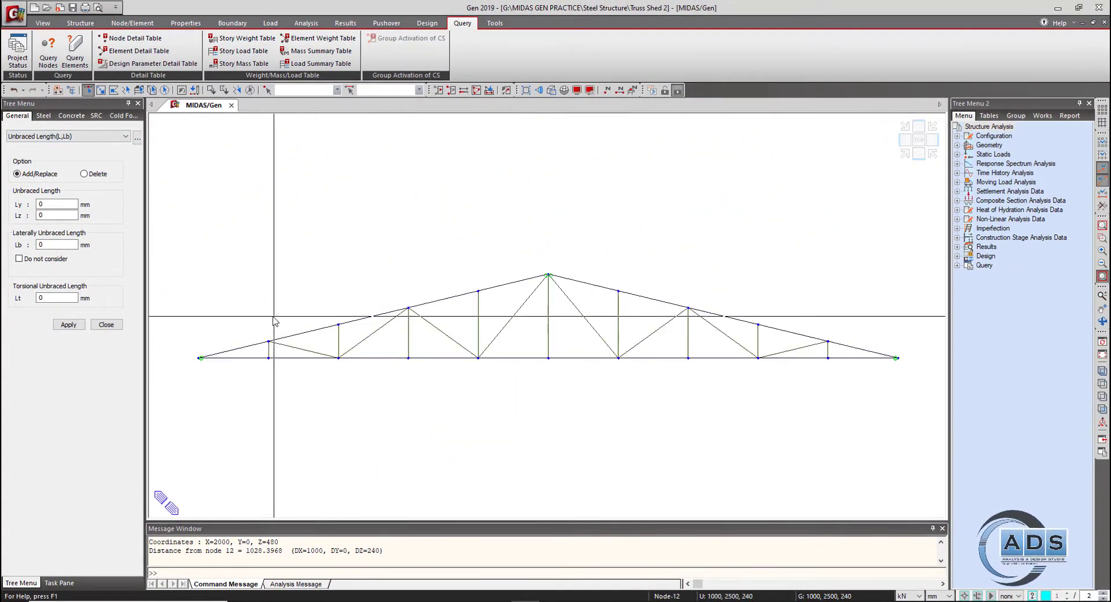
click(248, 347)
click(291, 335)
click(373, 315)
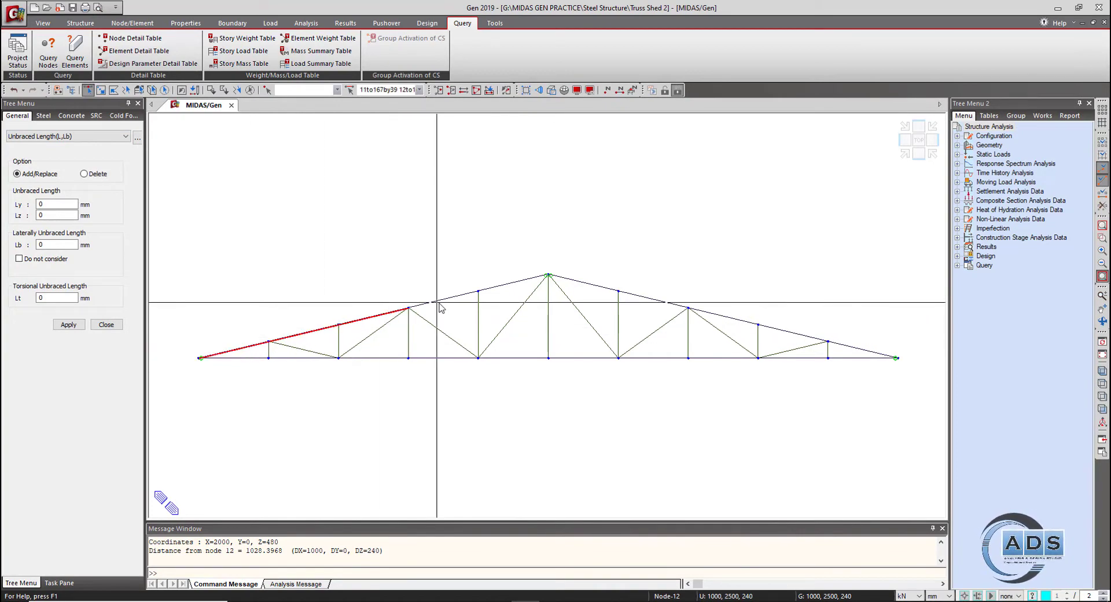
click(442, 299)
click(510, 283)
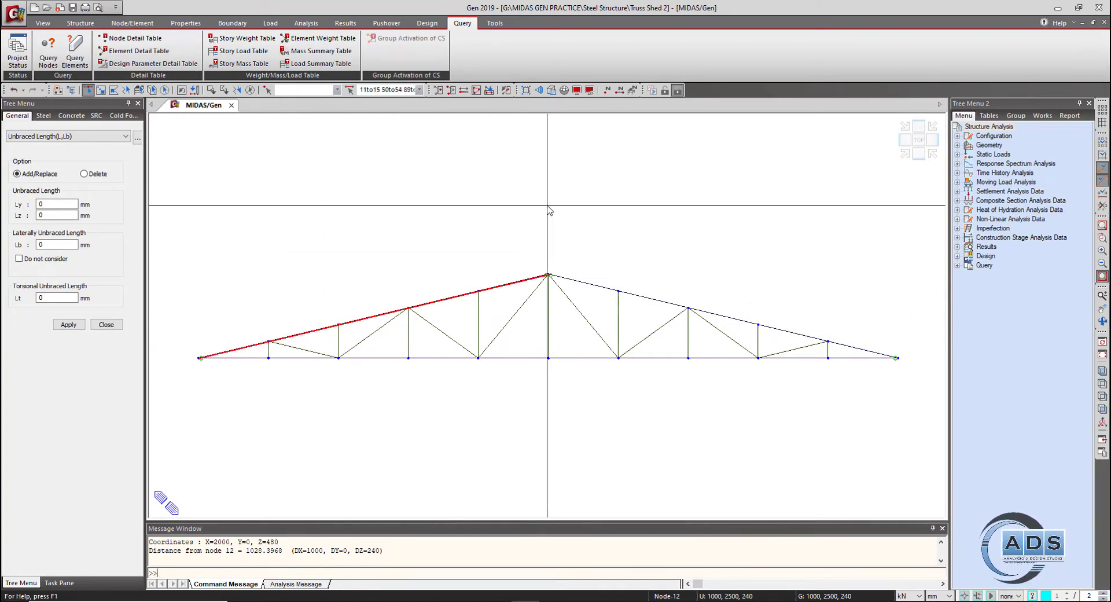
ctrl+middle_drag(549, 210, 612, 223)
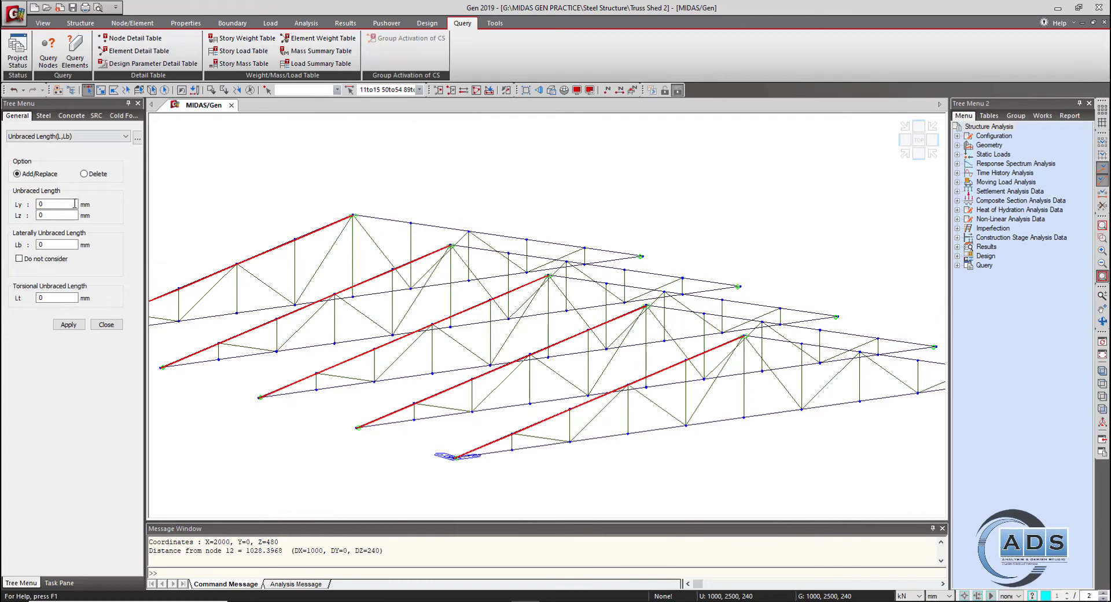
- Display the local axes of the elements and examine their orientation on the front truss's chords
mouse_move(324, 227)
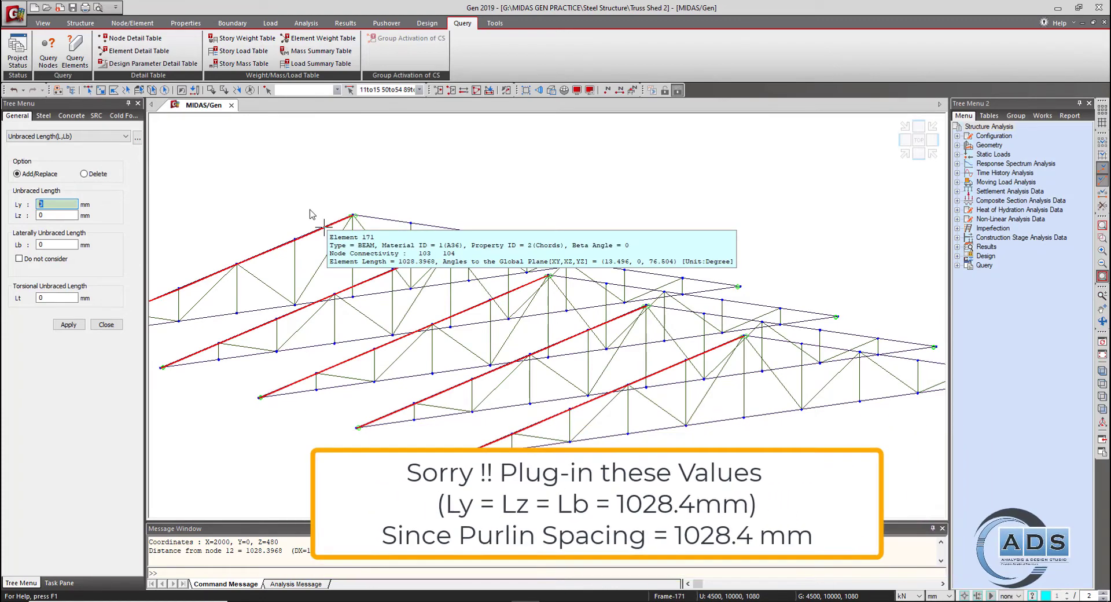
click(576, 90)
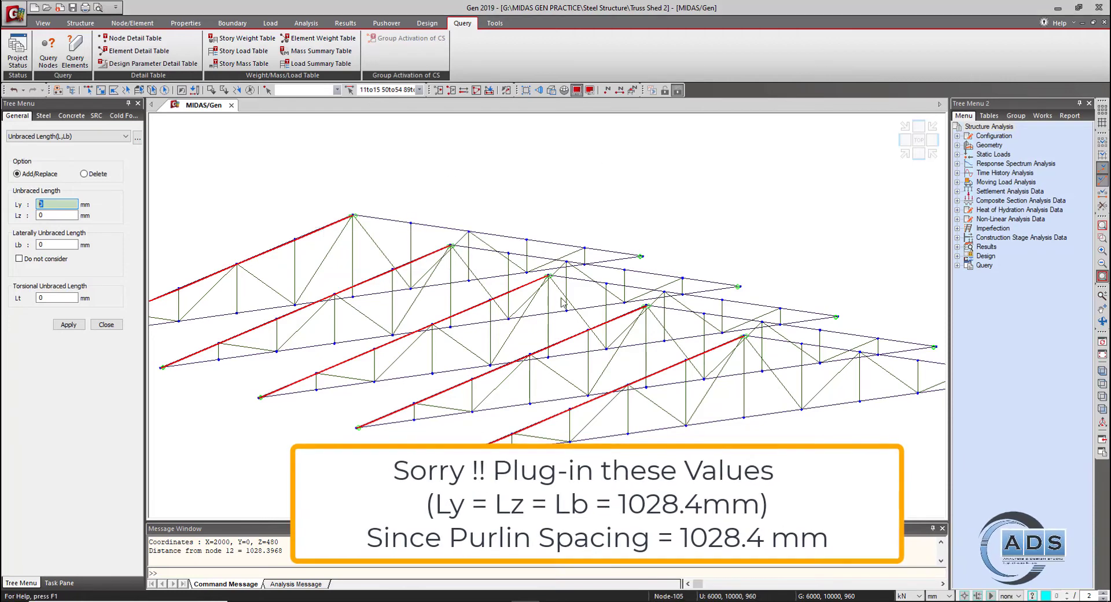
click(536, 200)
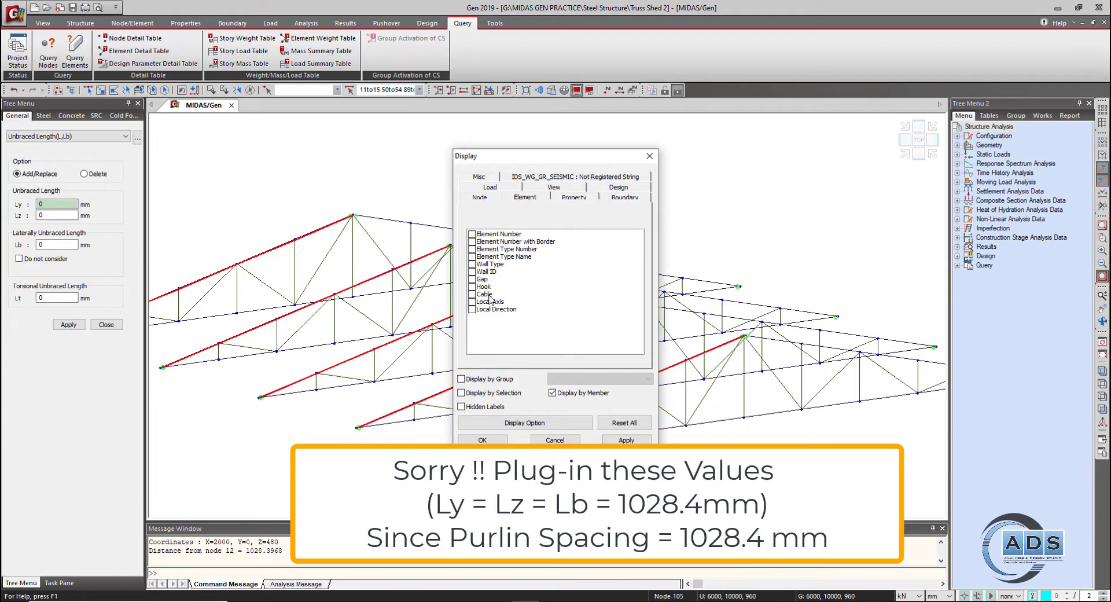
click(472, 301)
click(482, 438)
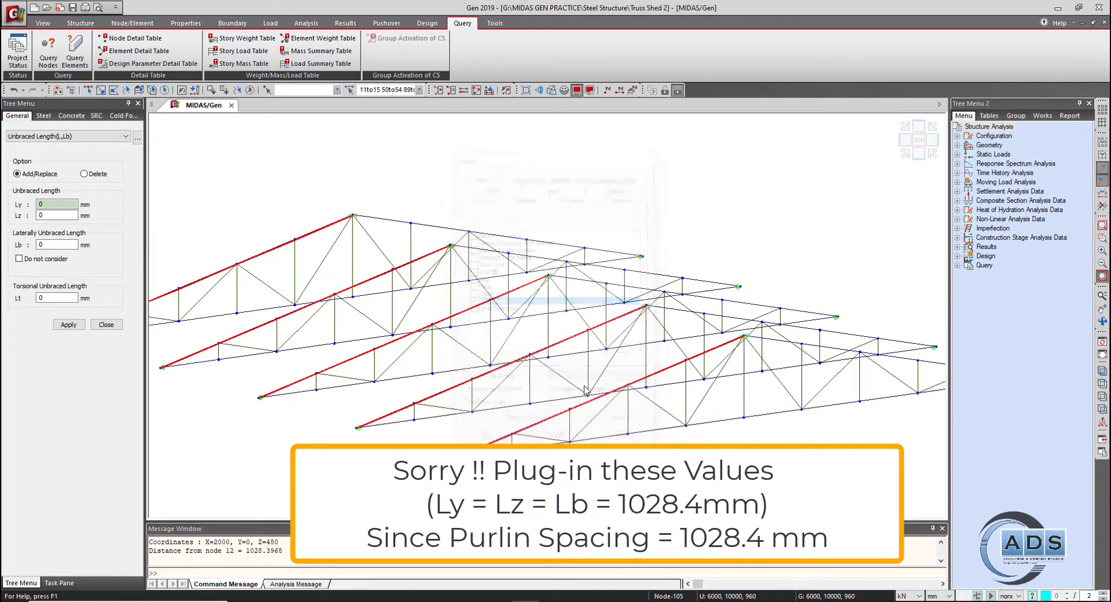
scroll(616, 408, up, 5)
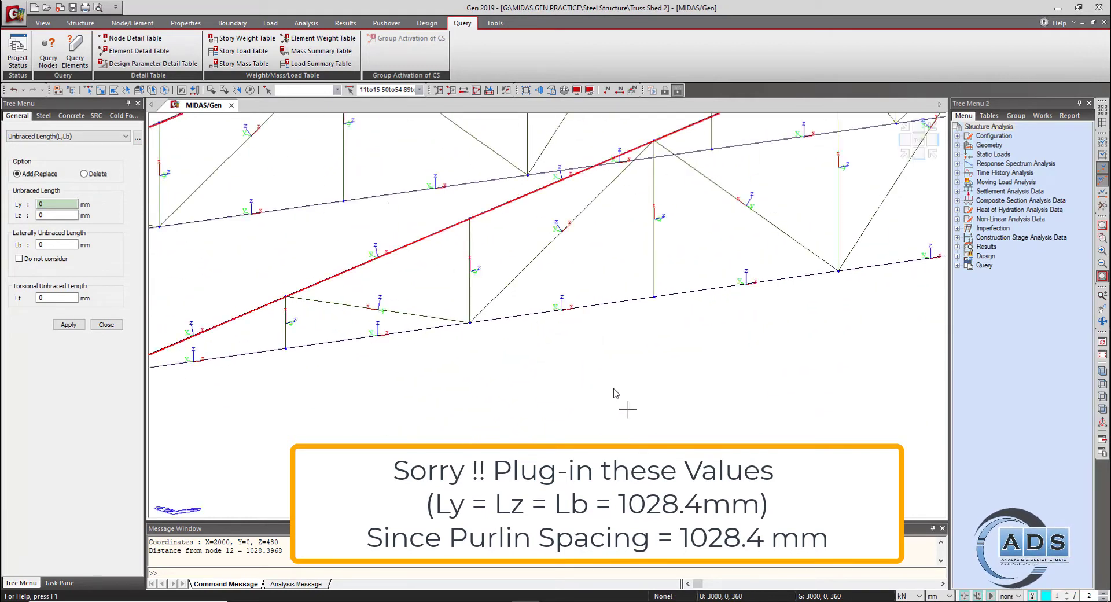
middle_drag(613, 390, 622, 399)
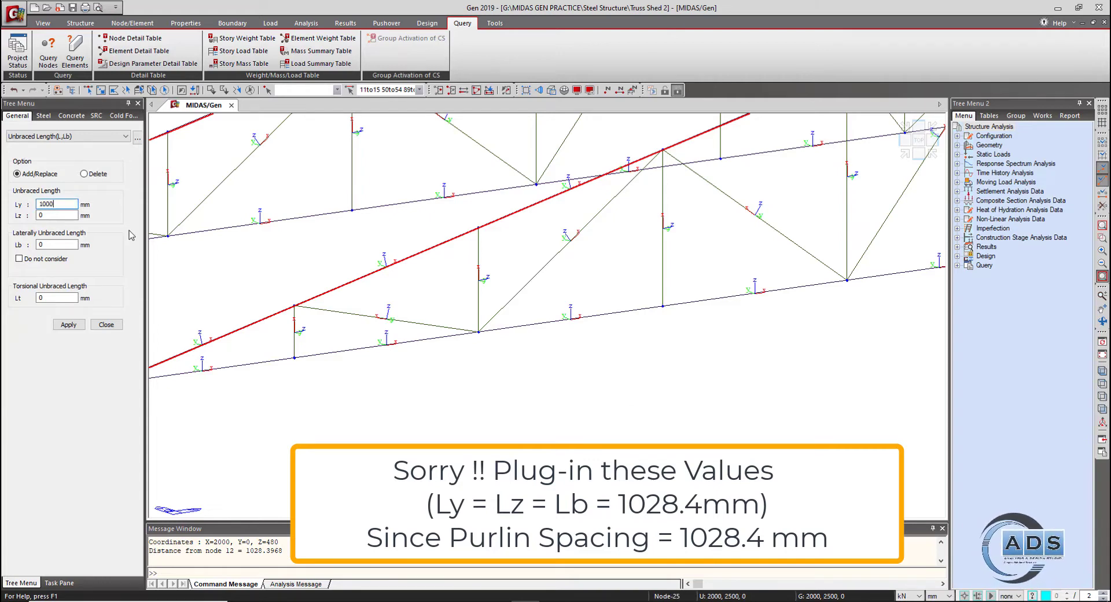
- Assign unbraced lengths Ly 1000 mm, Lz 1000 mm and Lb 1000 mm to the selected left-slope top chords
scroll(209, 256, down, 3)
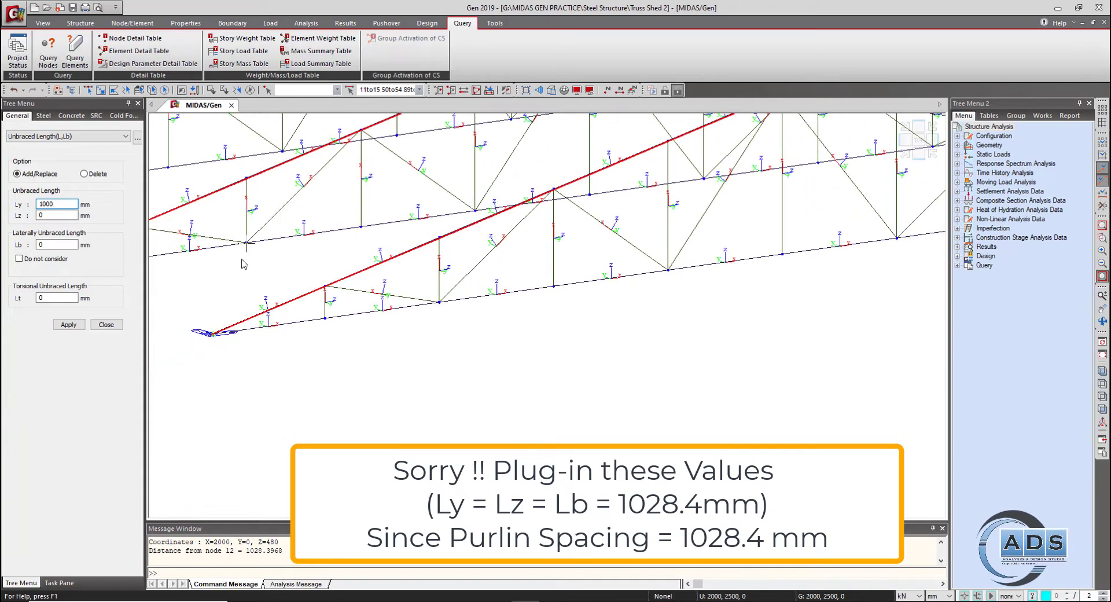
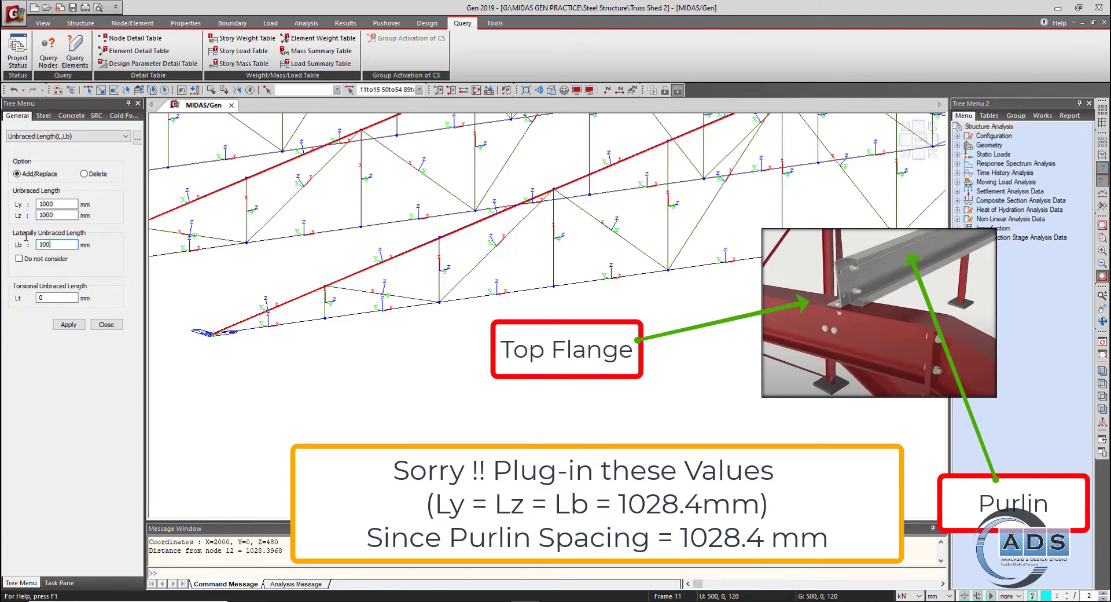
text(0)
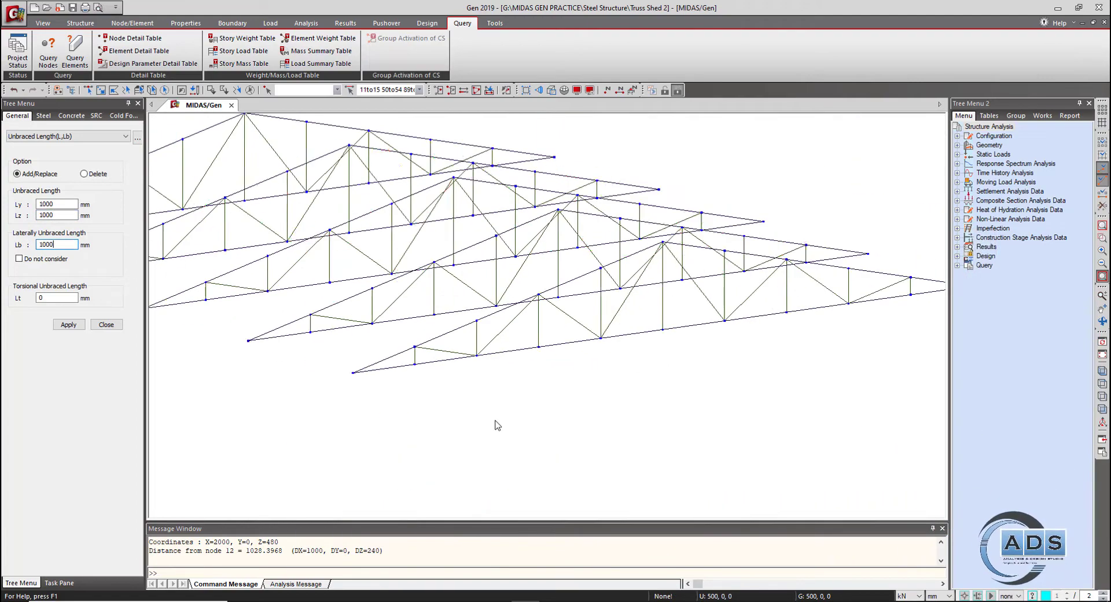
scroll(496, 420, down, 4)
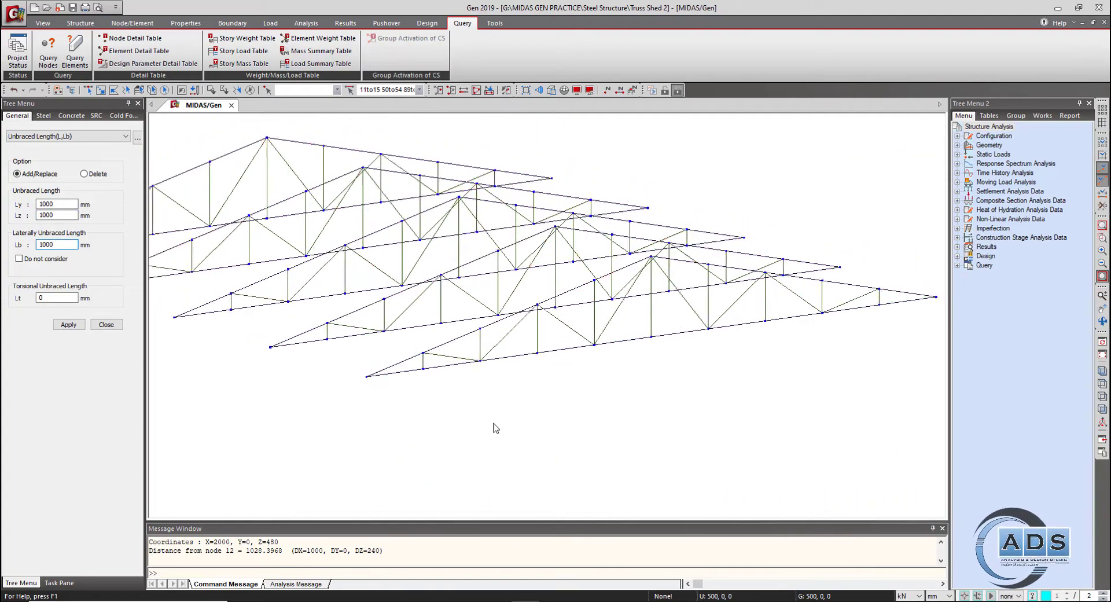
click(68, 324)
- Assign Ly, Lz and Lb unbraced lengths of 1000 mm to the right-slope top chords of all five trusses
click(929, 156)
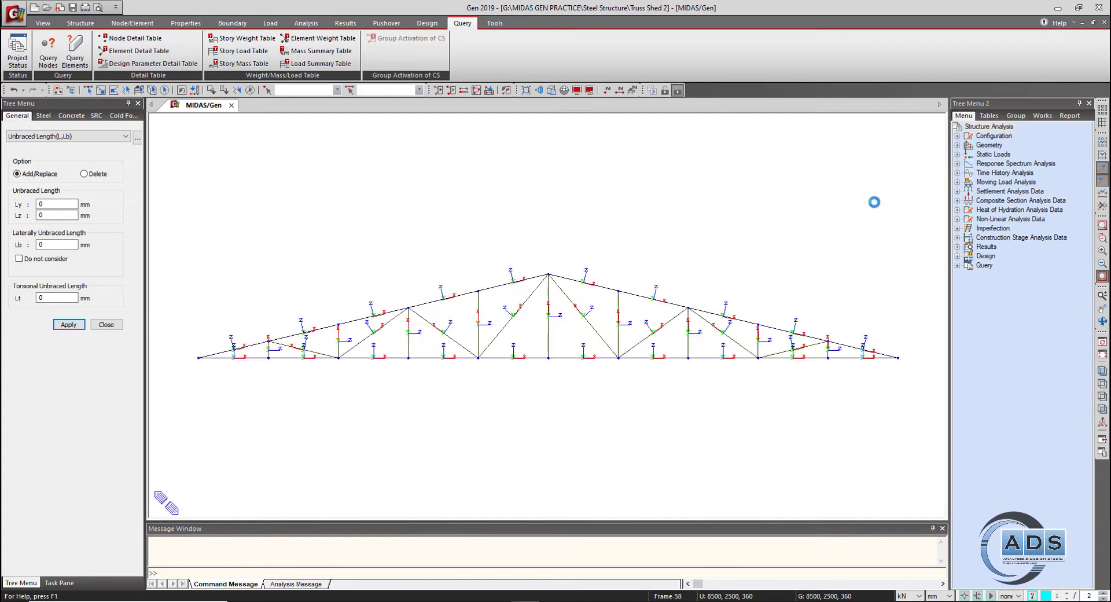
click(723, 317)
click(802, 336)
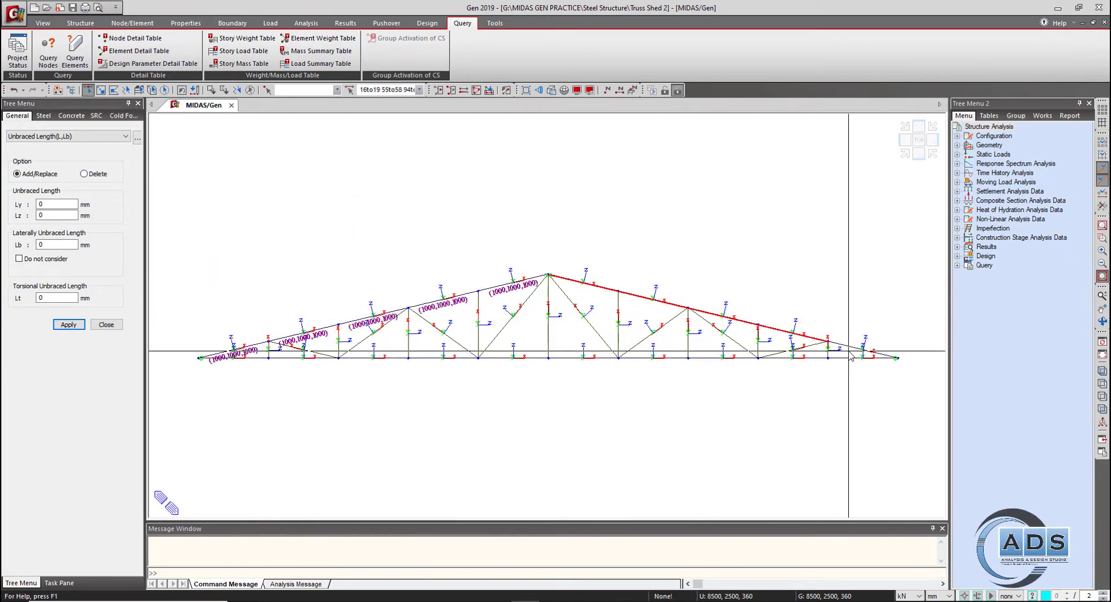
click(848, 348)
drag(50, 203, 23, 201)
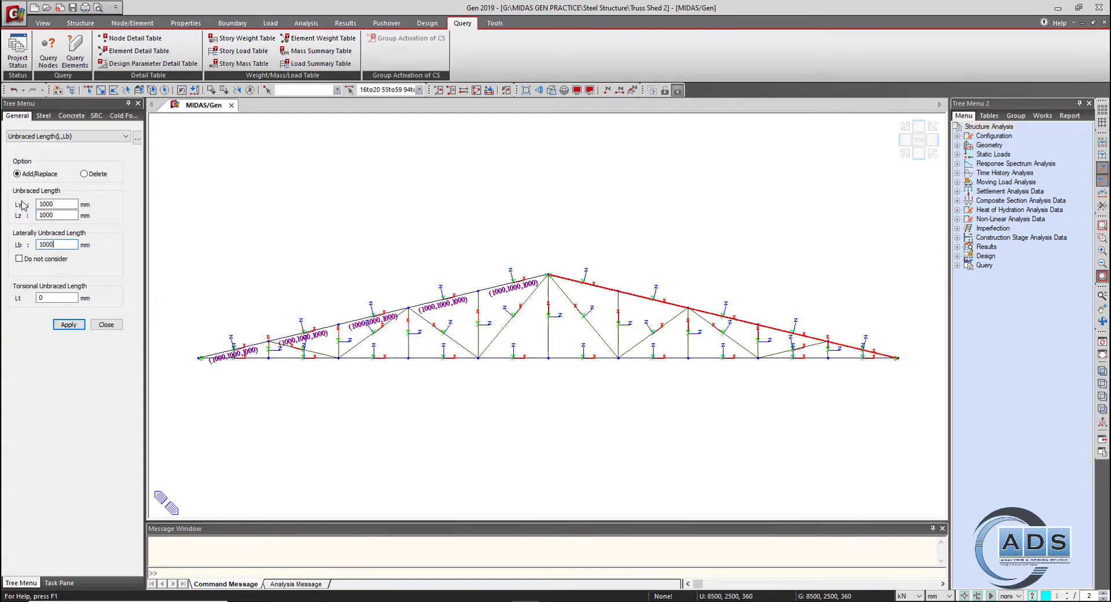
click(68, 325)
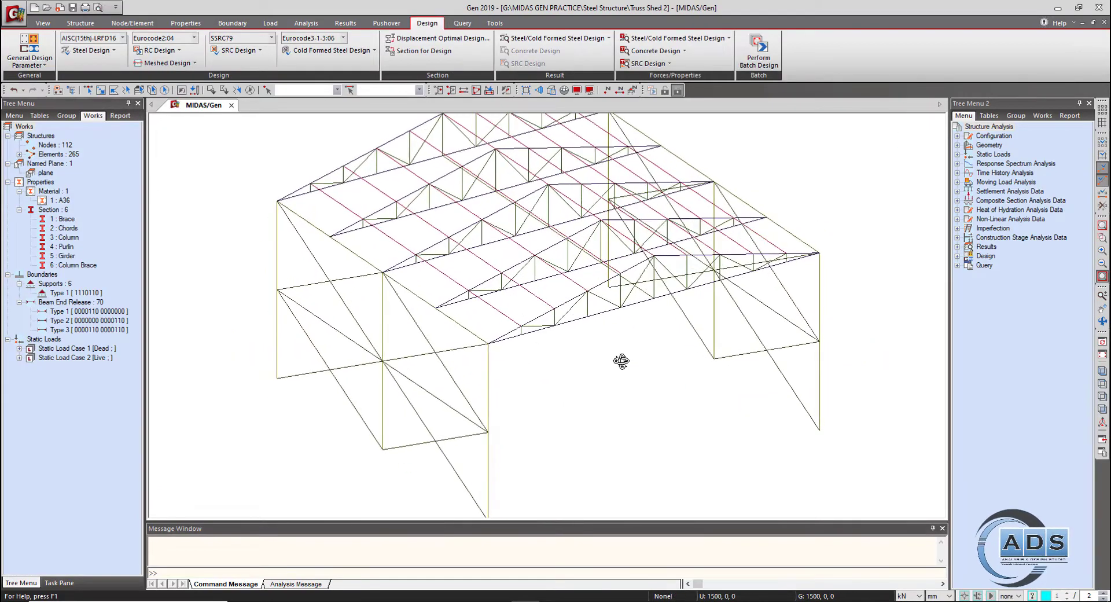
- Examine how the purlins span between the truss top chords in the full shed model
scroll(620, 361, up, 5)
middle_drag(620, 359, 523, 373)
mouse_move(587, 330)
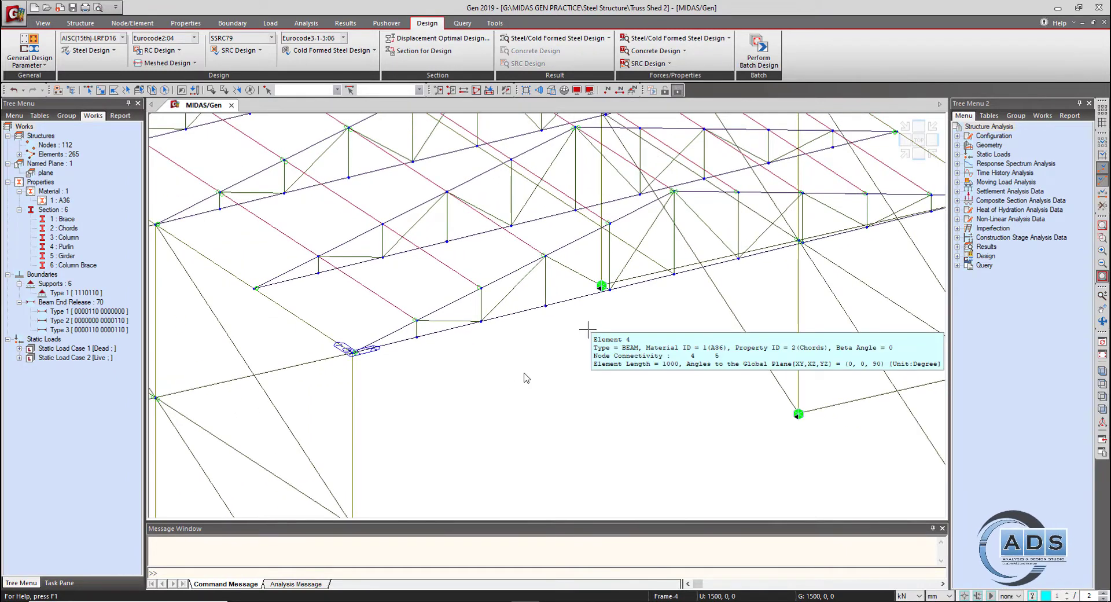
scroll(524, 373, down, 2)
ctrl+middle_drag(524, 373, 524, 439)
scroll(526, 376, up, 2)
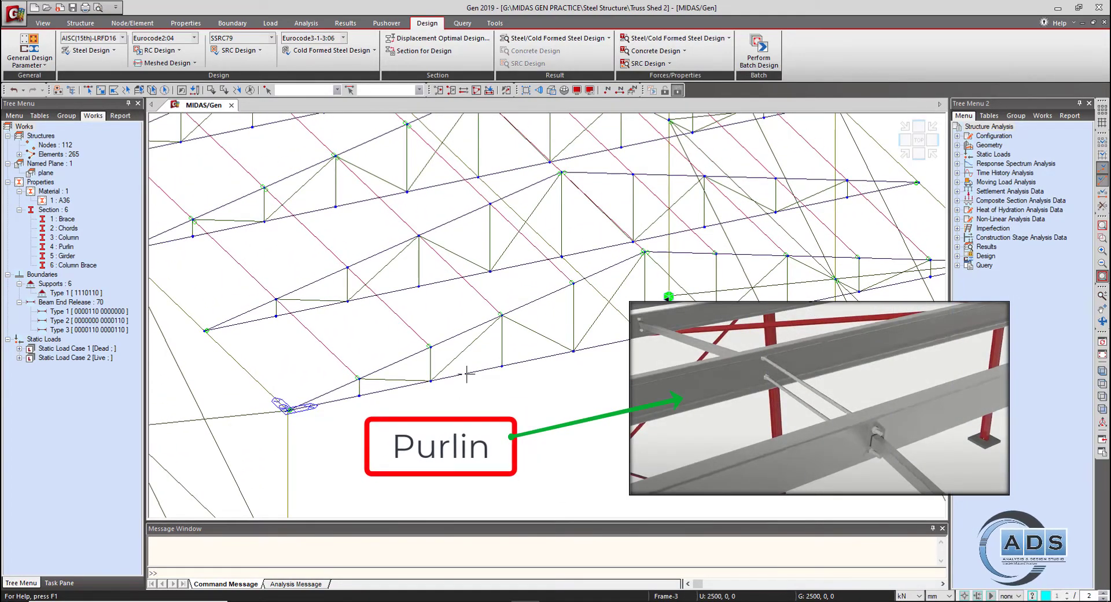
mouse_move(468, 374)
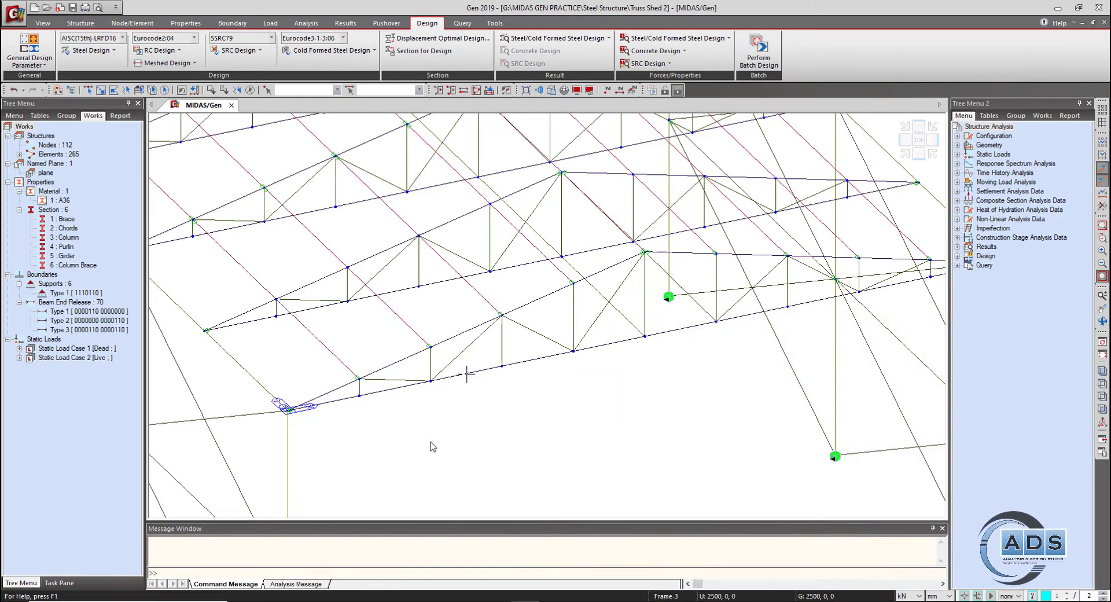
scroll(457, 414, down, 3)
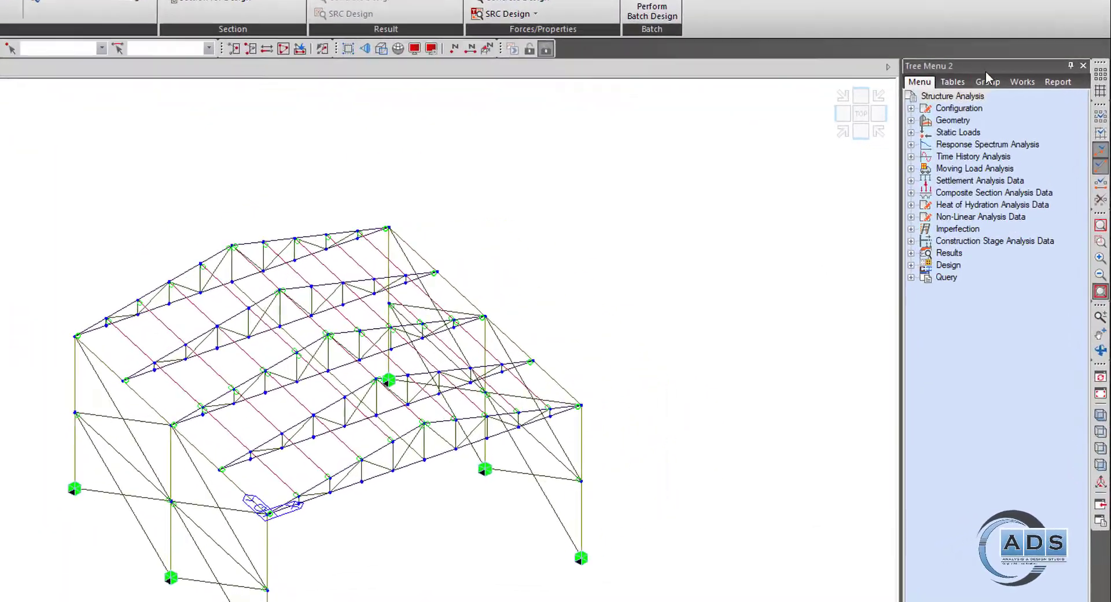
- Select all elements with the Purlin section and activate only those in the model view
click(1042, 115)
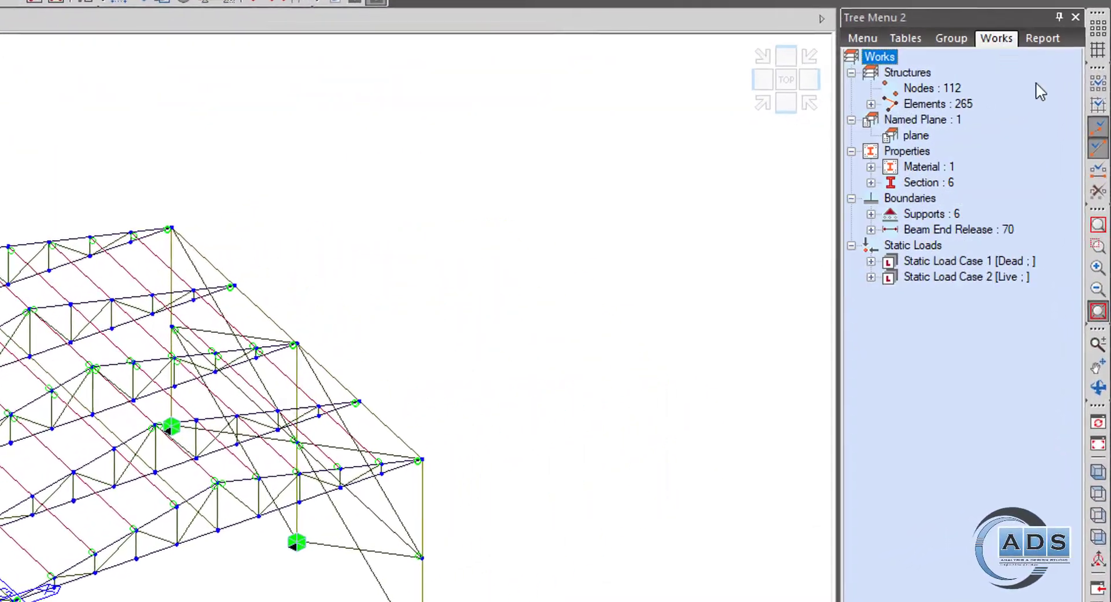
click(871, 183)
click(951, 245)
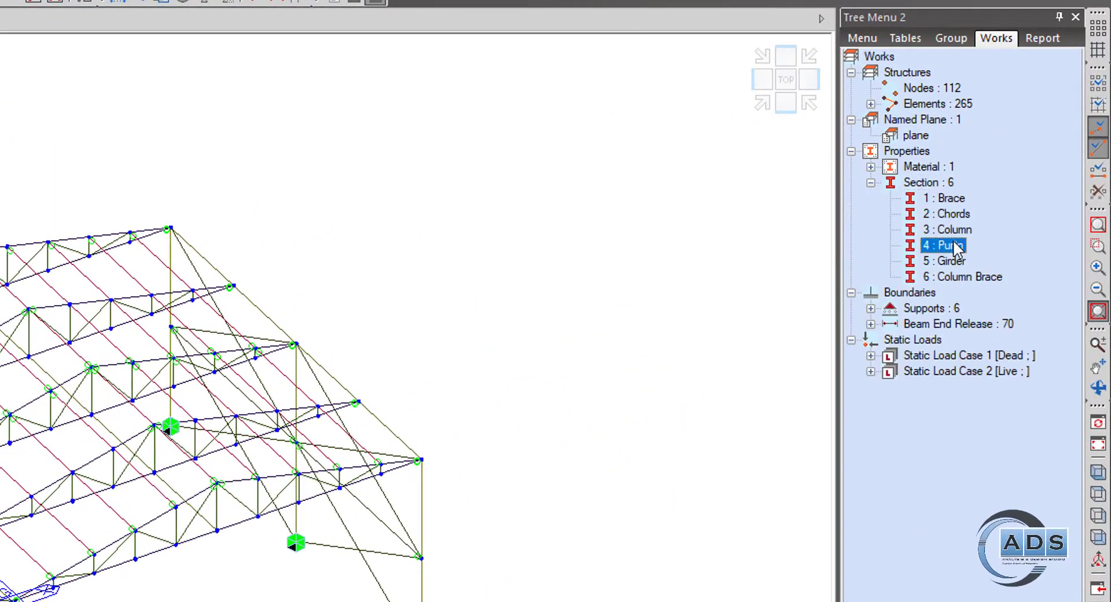
right_click(951, 245)
click(929, 283)
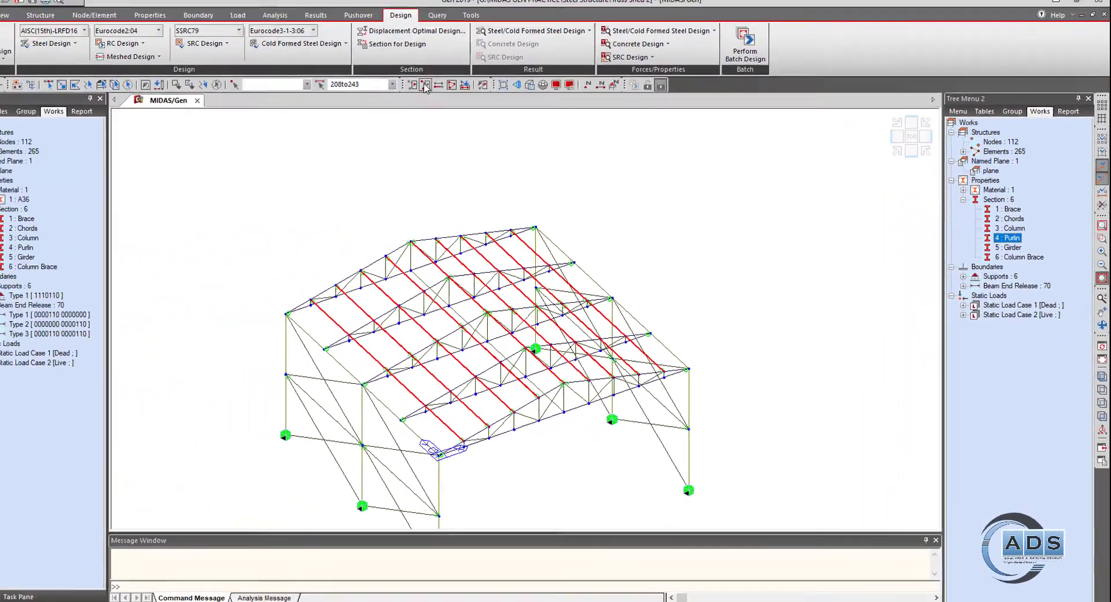
click(424, 85)
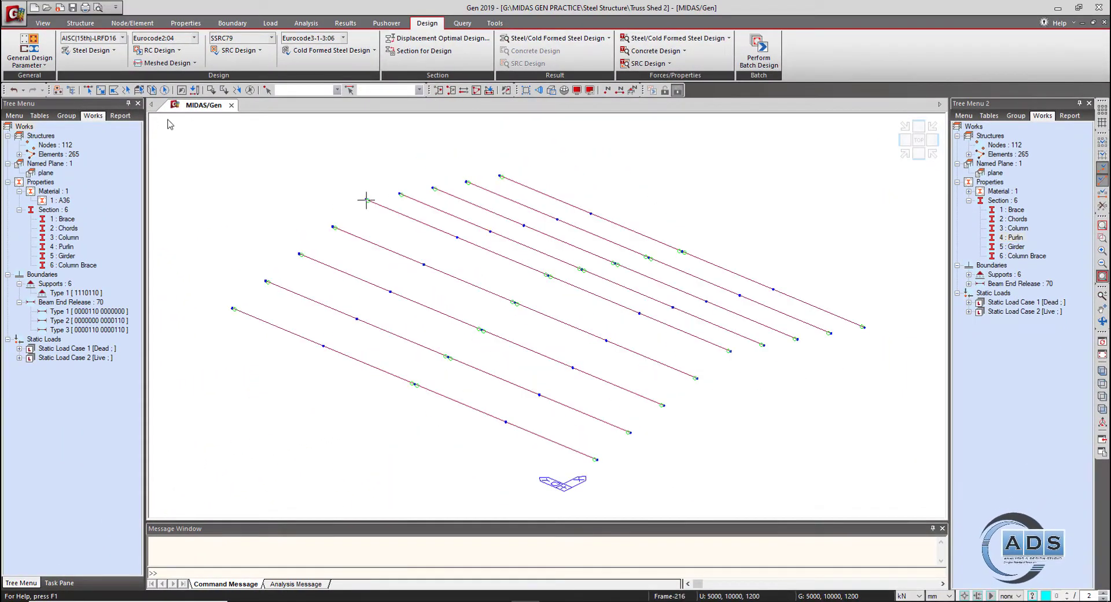
- Inspect the element length of a single purlin segment at the front end of the shed
click(88, 89)
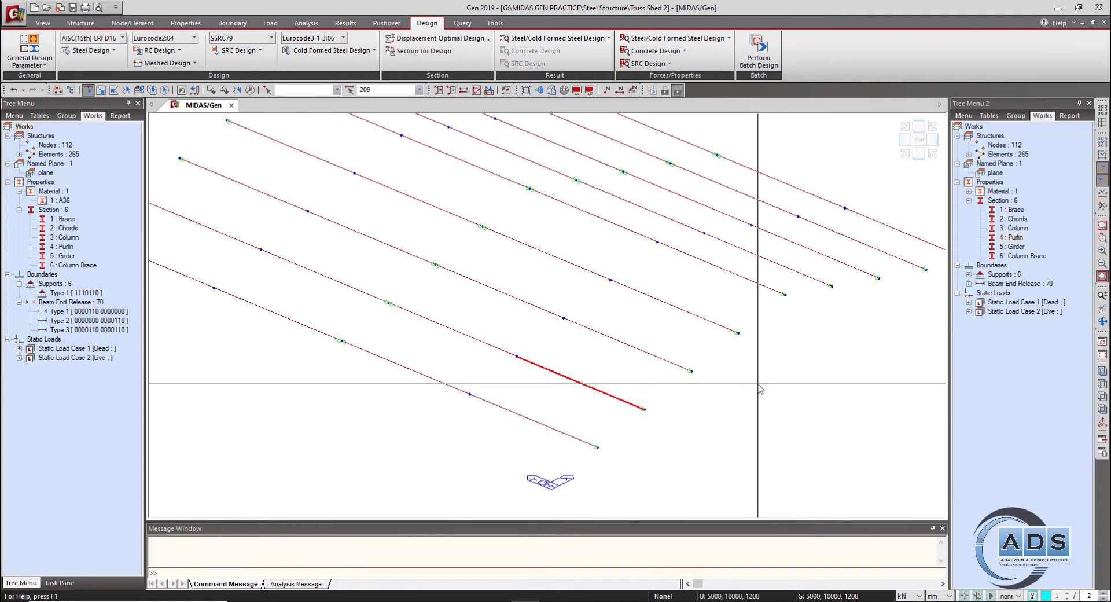
mouse_move(632, 371)
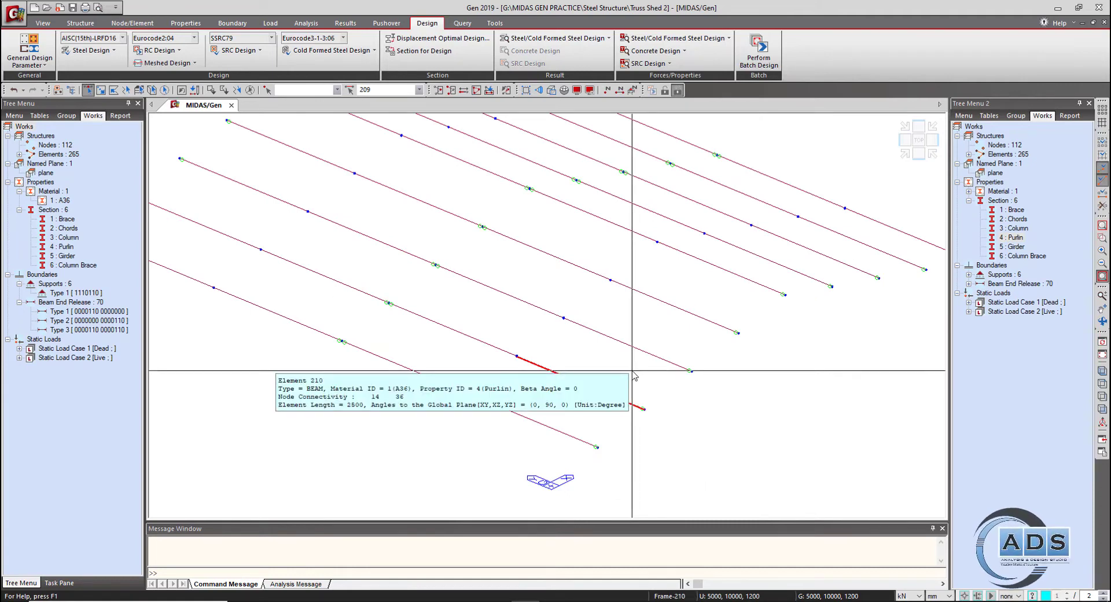
scroll(632, 371, down, 1)
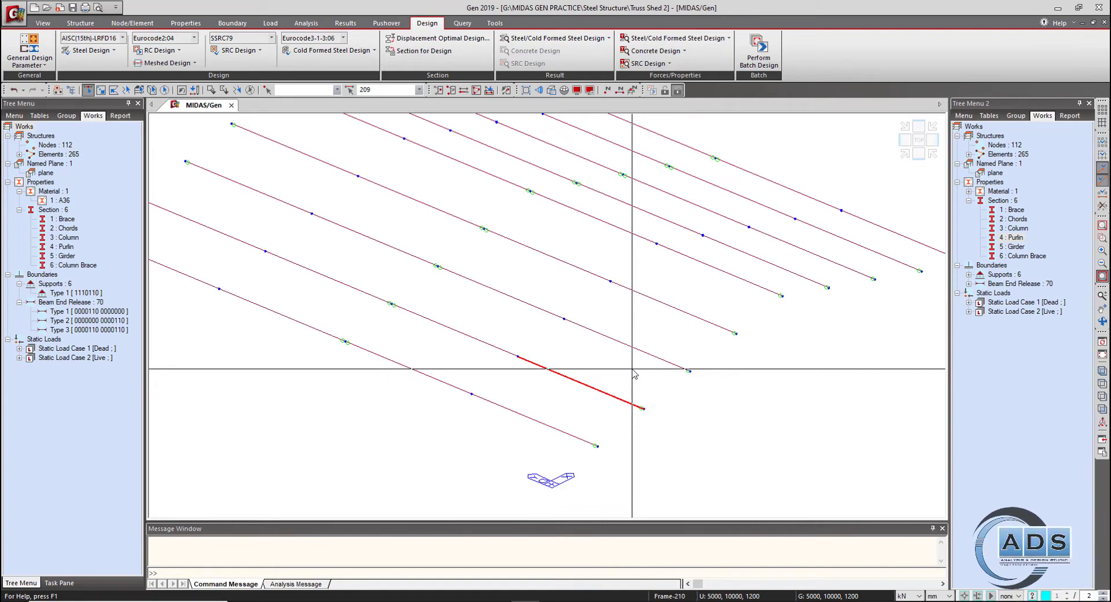
- Select all the isolated purlins and open the Unbraced Length (L, Lb) settings for them
scroll(634, 375, down, 2)
drag(826, 457, 292, 159)
click(38, 64)
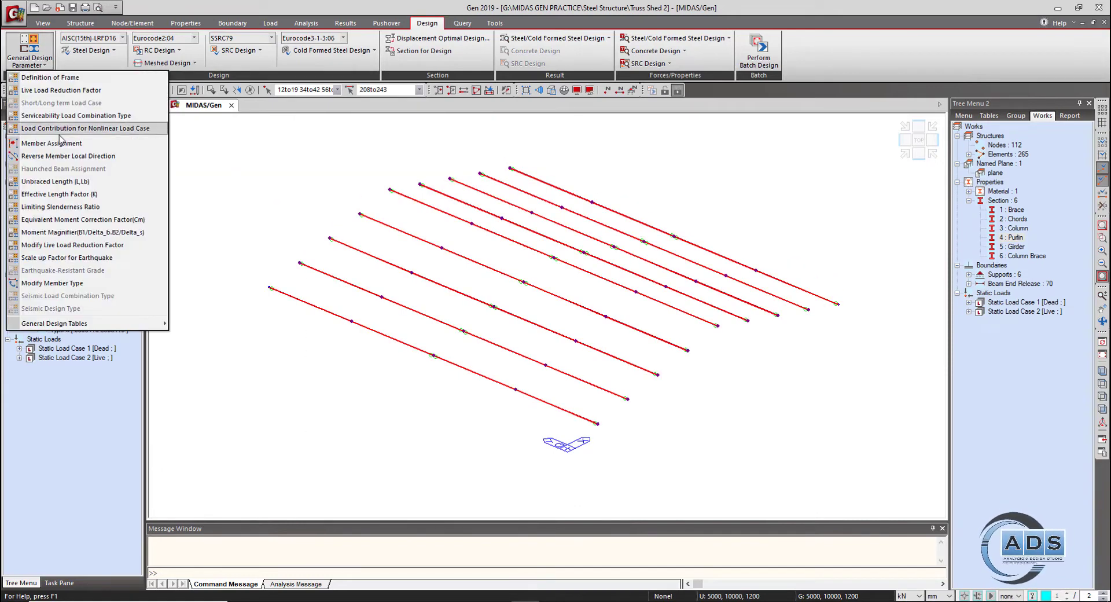
click(60, 179)
click(61, 203)
double_click(62, 203)
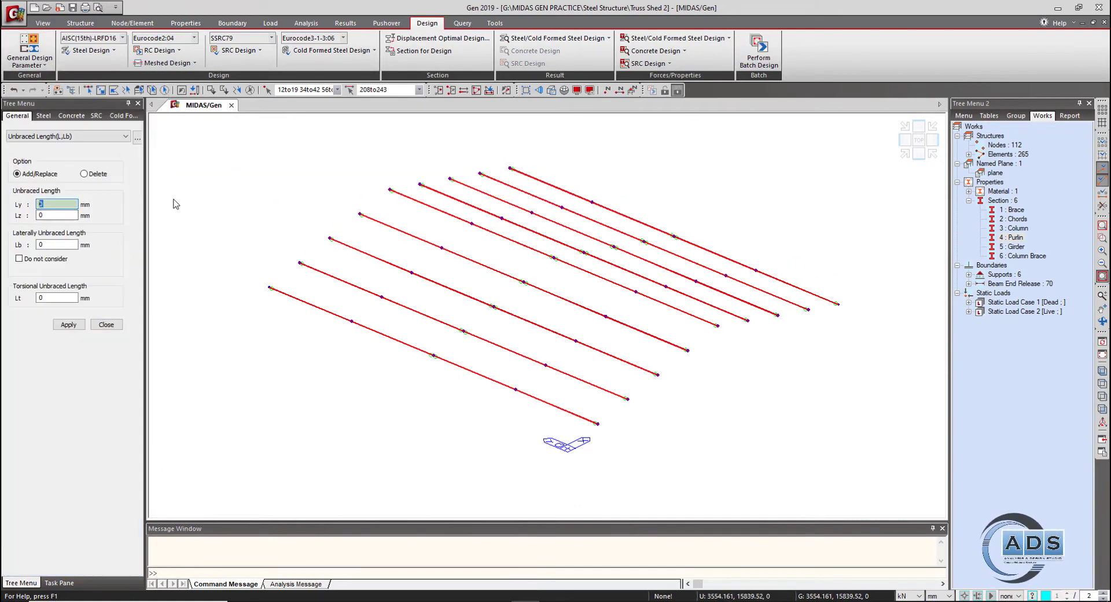
- Display the element local axes on the isolated purlins
click(577, 90)
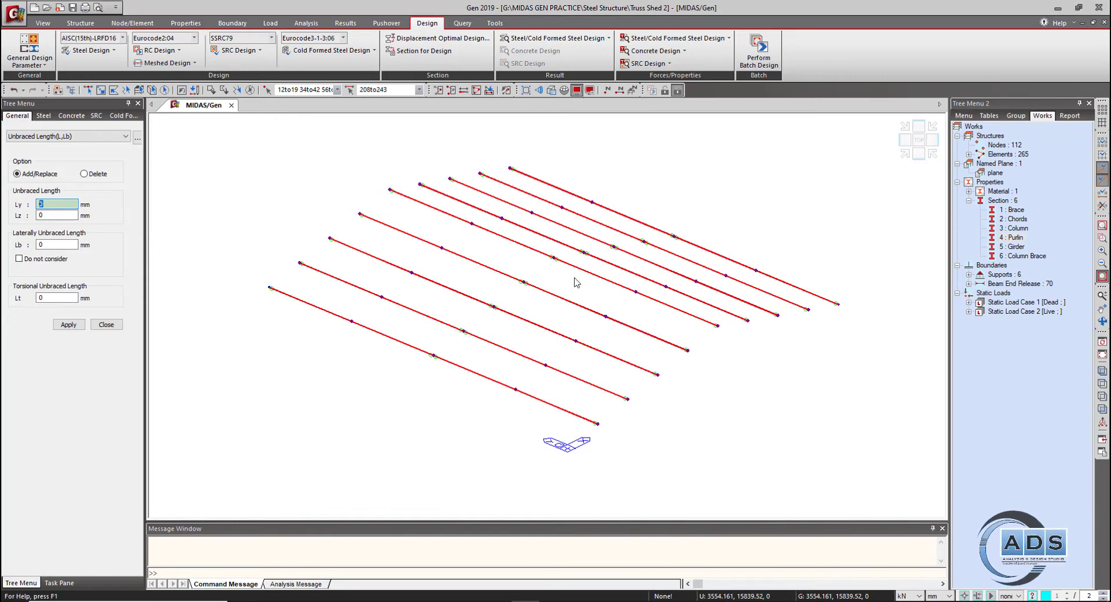
click(478, 303)
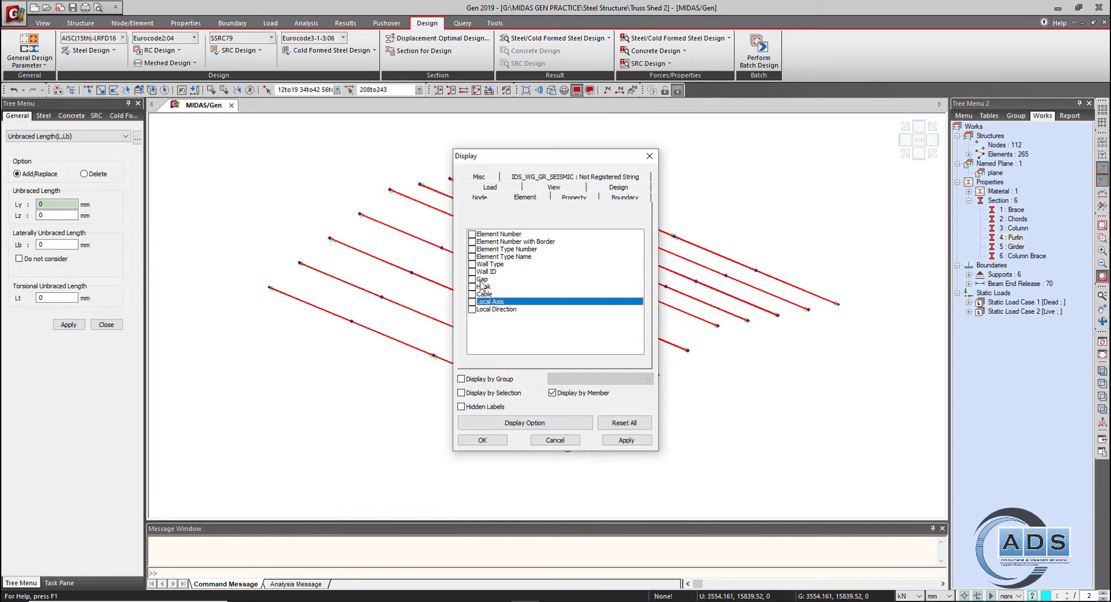
click(482, 440)
scroll(585, 399, up, 5)
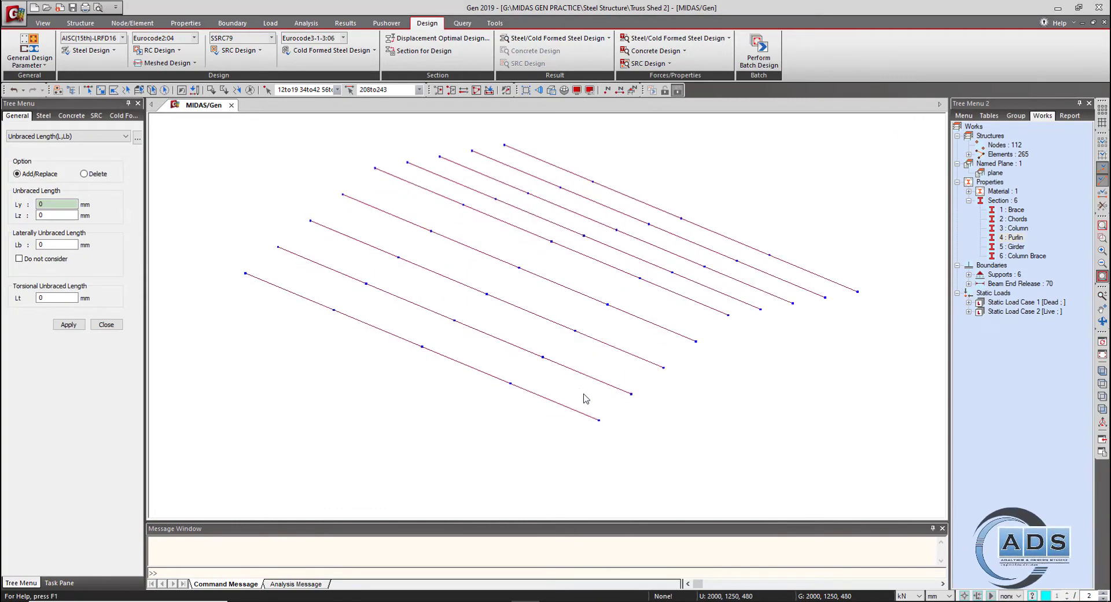
- Enter 2500 mm as the unbraced length Ly for the selected purlins
scroll(614, 379, down, 3)
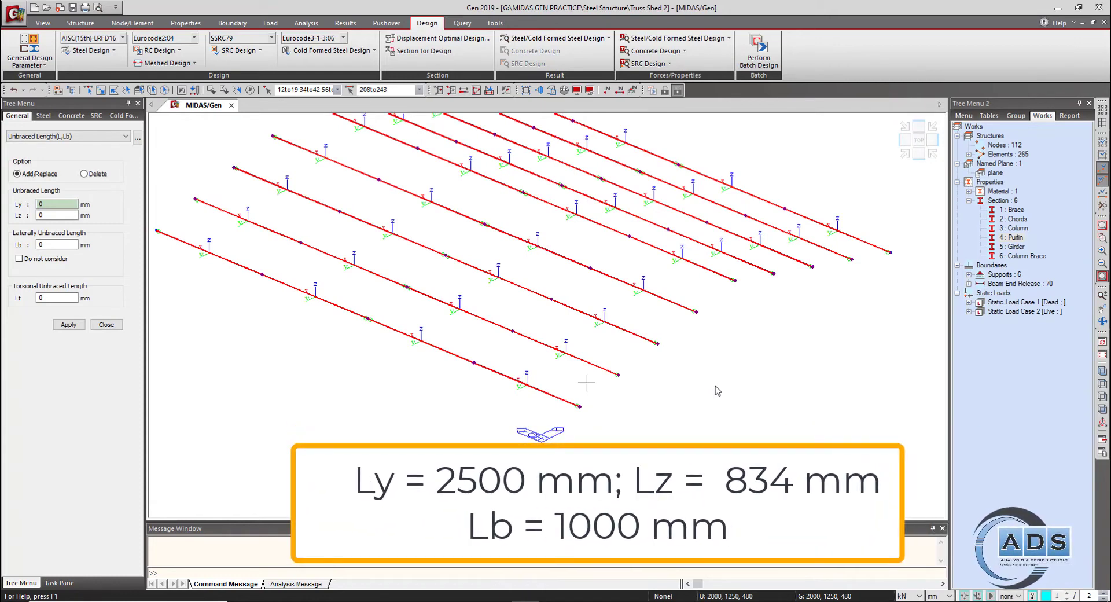
click(57, 204)
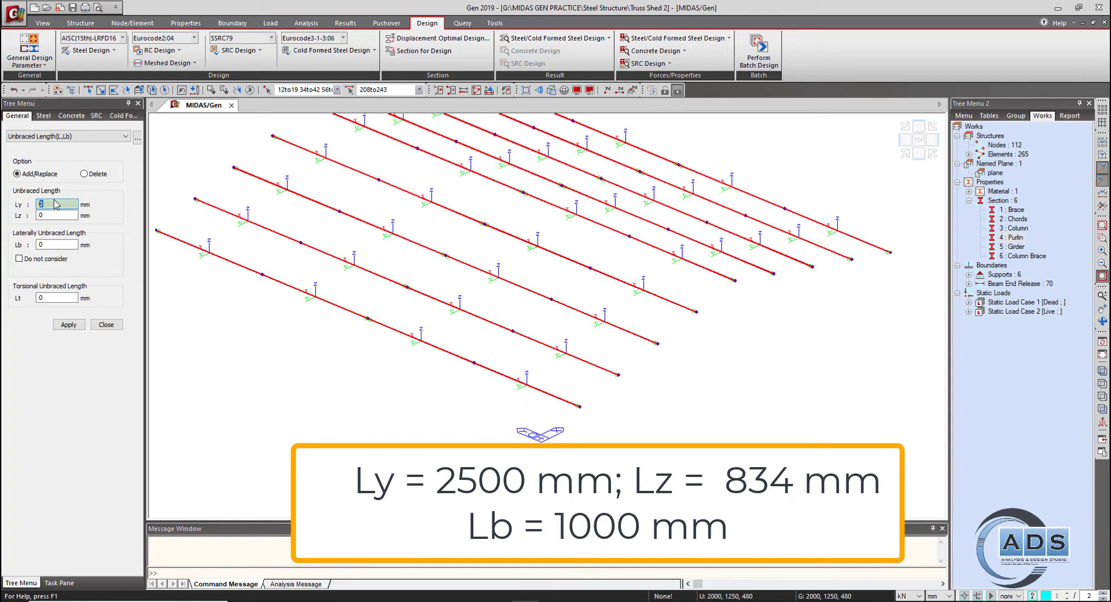
text(2500)
key(Tab)
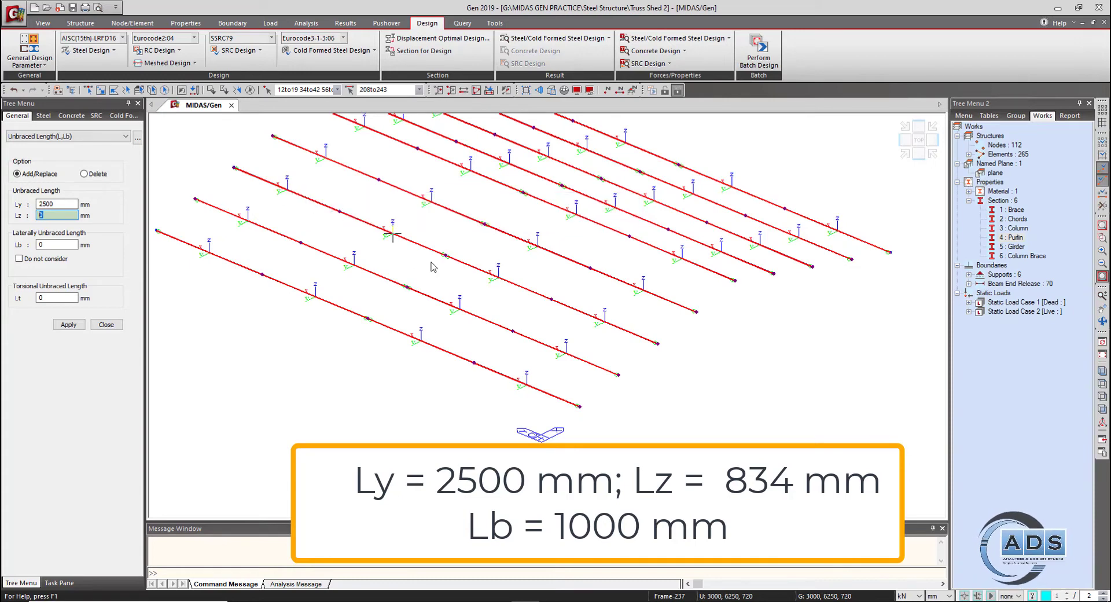
- Switch to the Windows Calculator and divide 2500 by 3 to work out the purlins' Lz value
key(super)
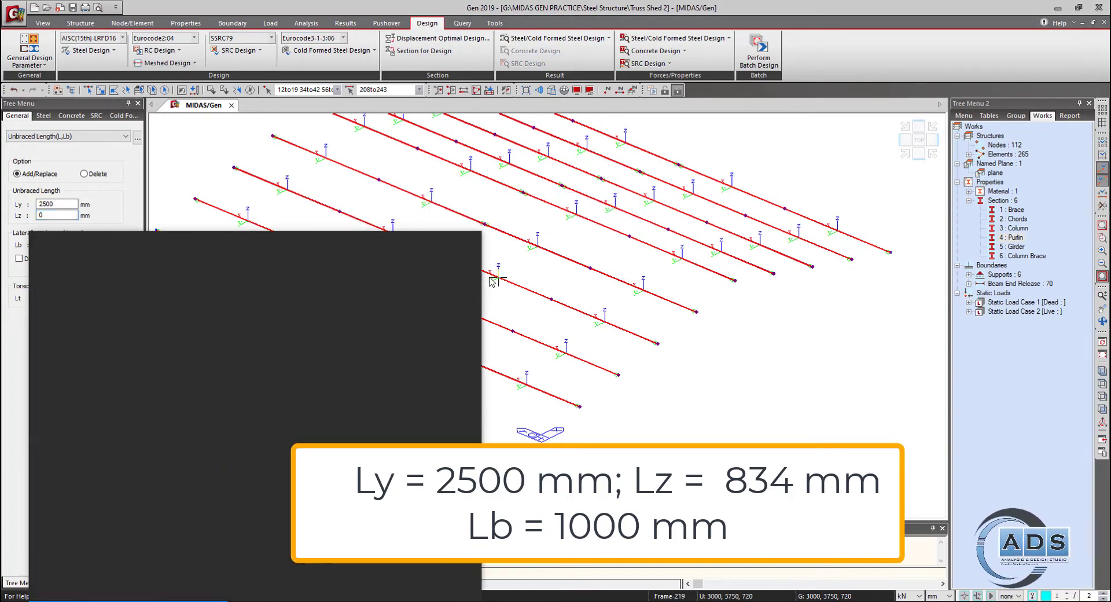
text(al)
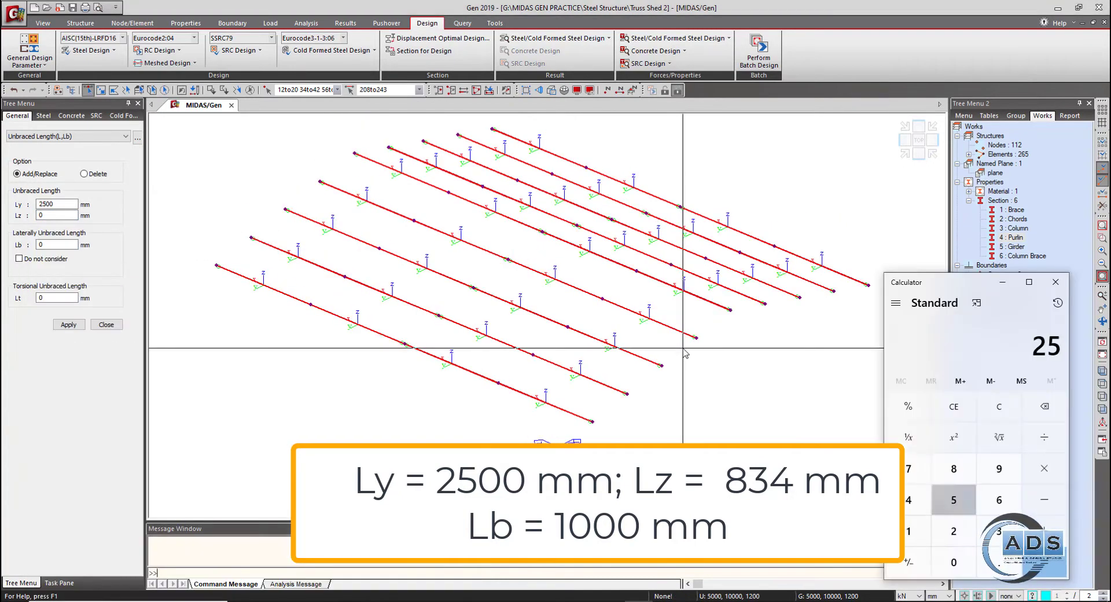
text(00 ÷ )
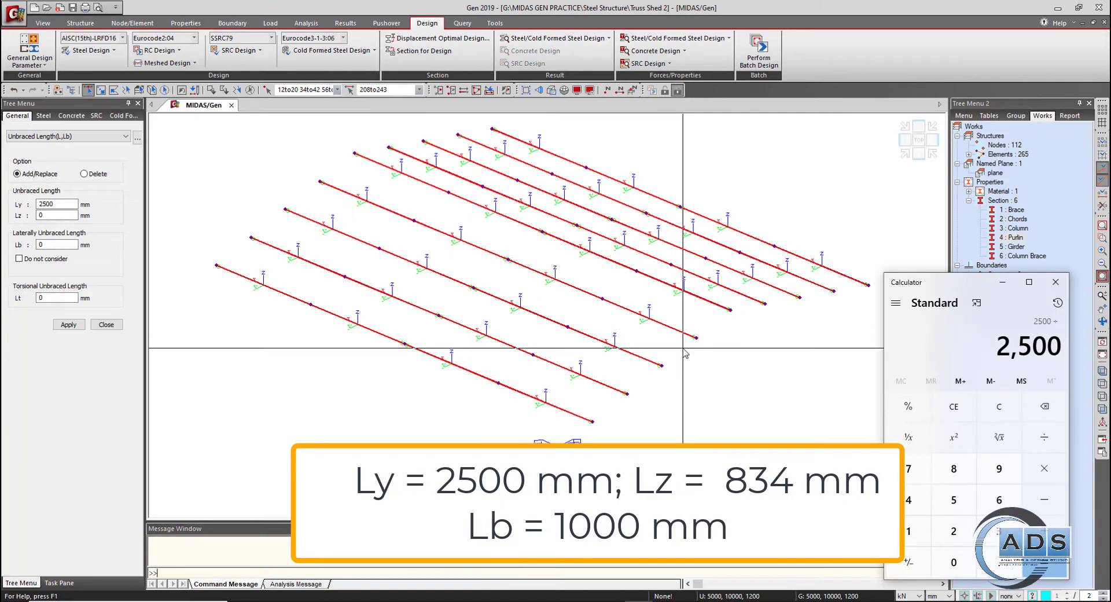
text(3)
key(Return)
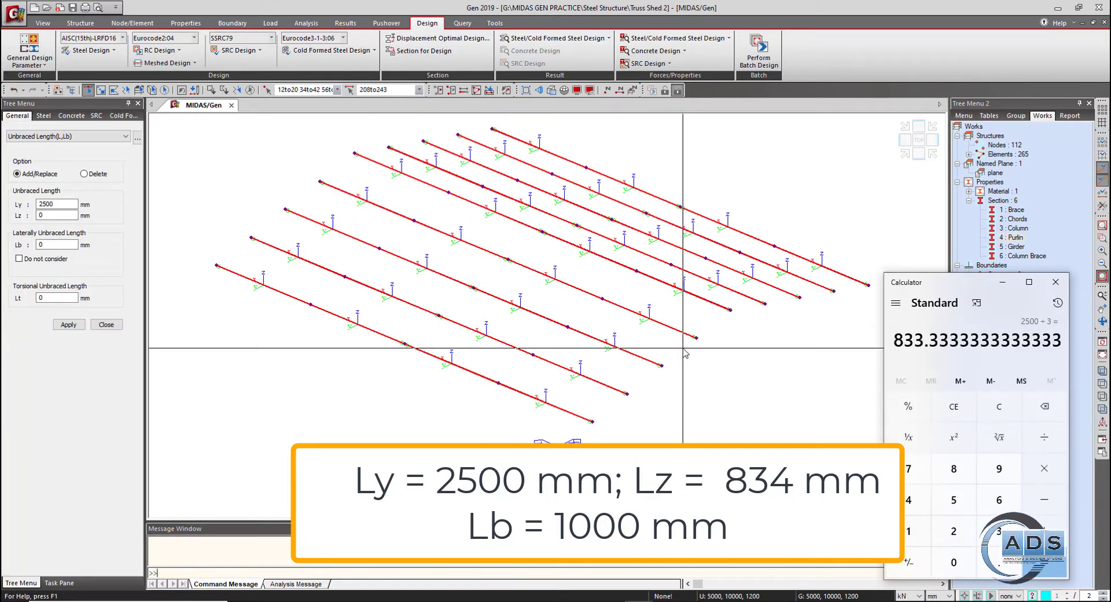
click(1002, 282)
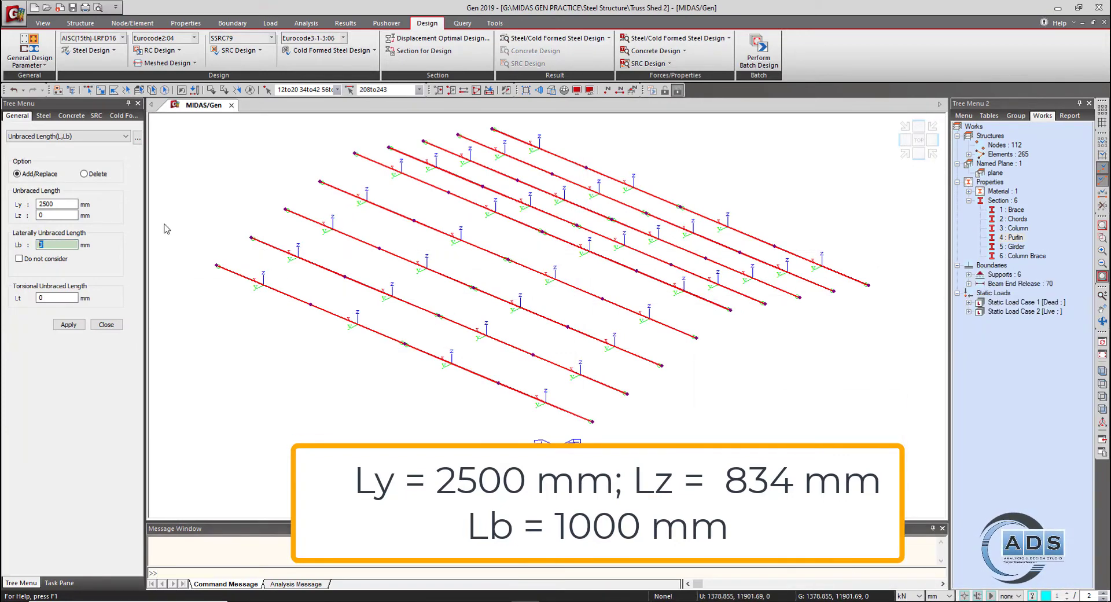
- Set Lz to 834 mm and the laterally unbraced length Lb to 1000 mm, and apply the lengths to the selected purlins
double_click(41, 215)
text(834)
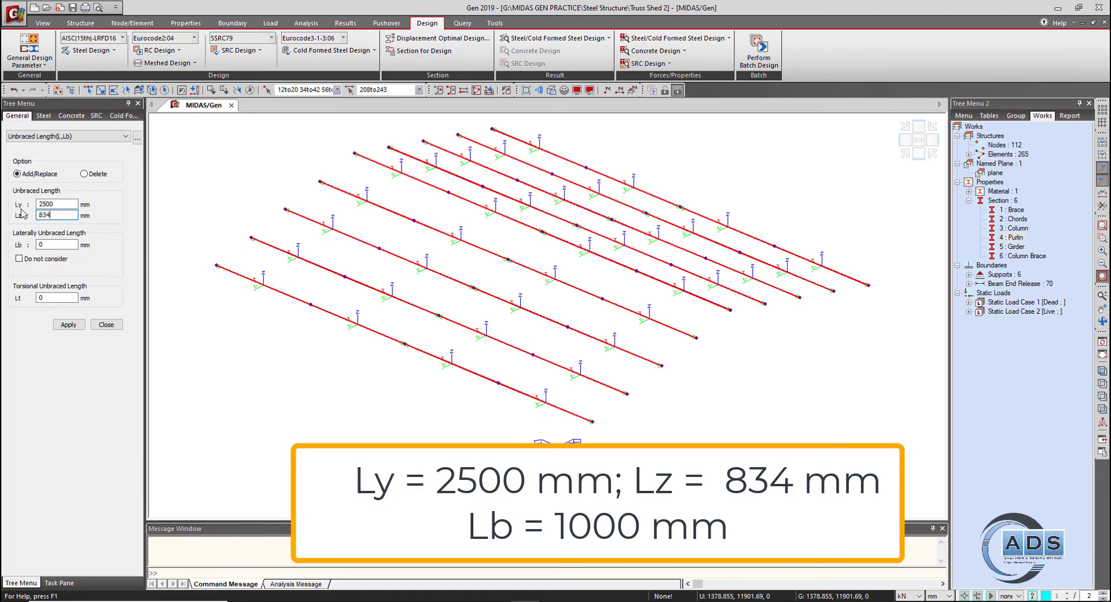
double_click(33, 244)
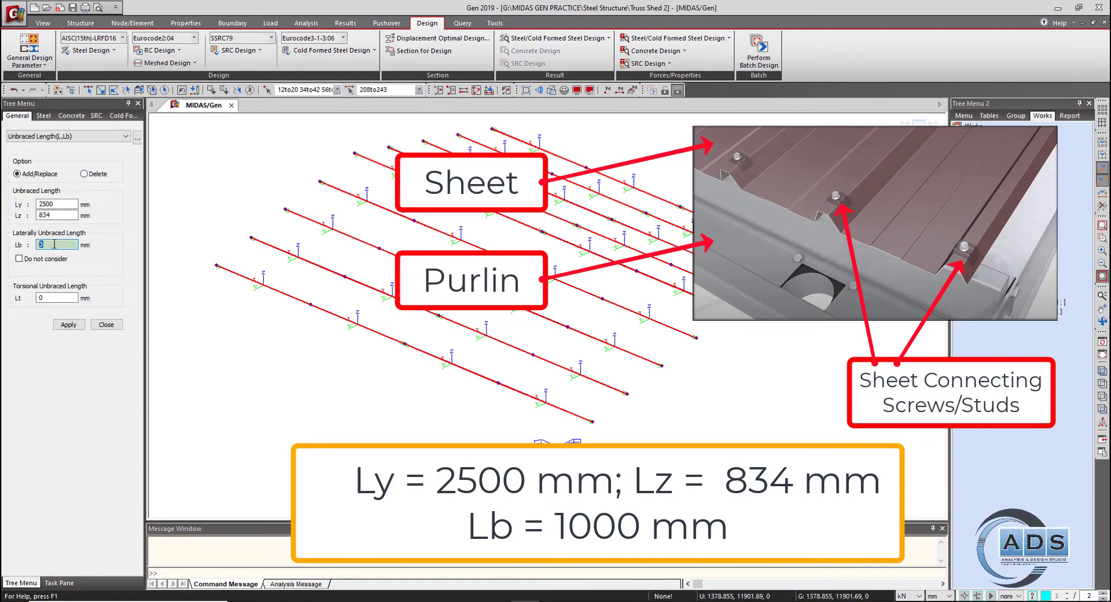
text(1000)
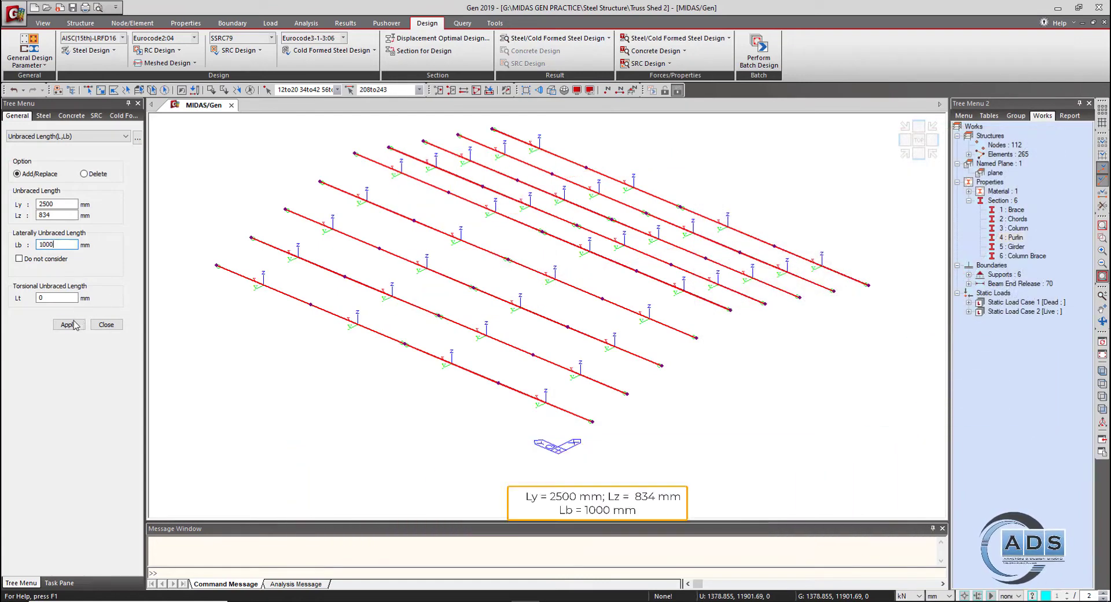
click(68, 324)
click(105, 324)
- Reactivate the whole shed model and clear the unbraced length labels and element local axes from the display
click(476, 90)
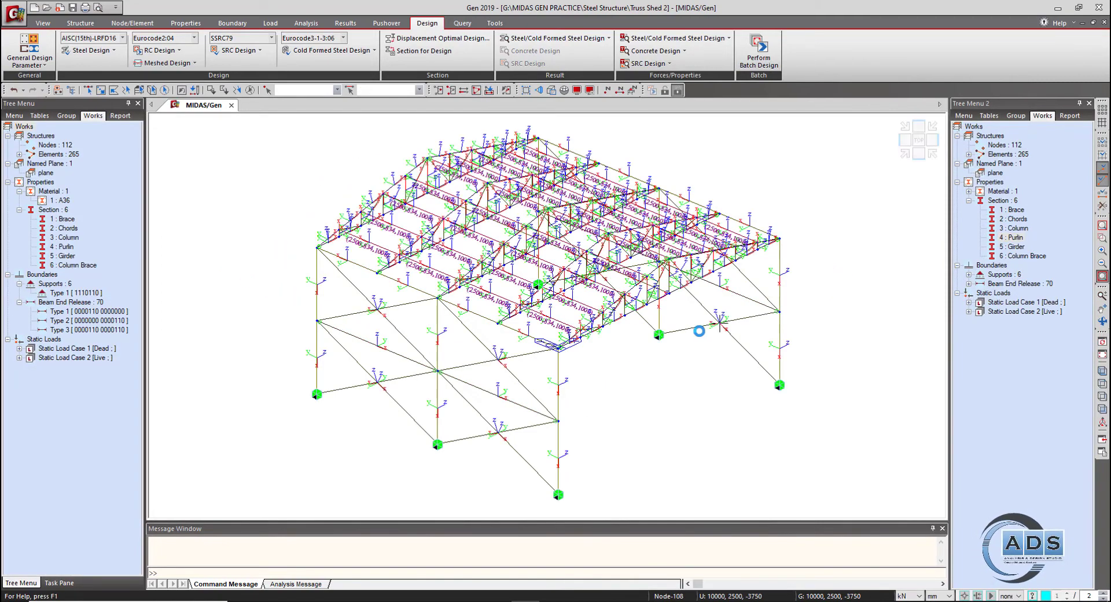
click(1101, 341)
ctrl+middle_drag(723, 396, 679, 394)
key(ctrl+e)
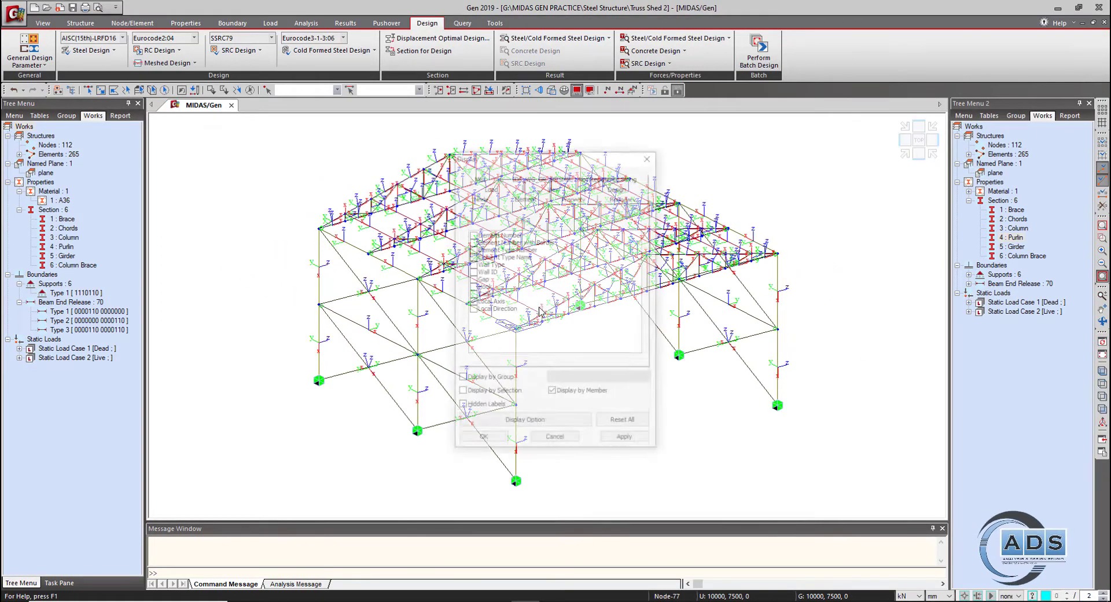
click(475, 302)
click(484, 436)
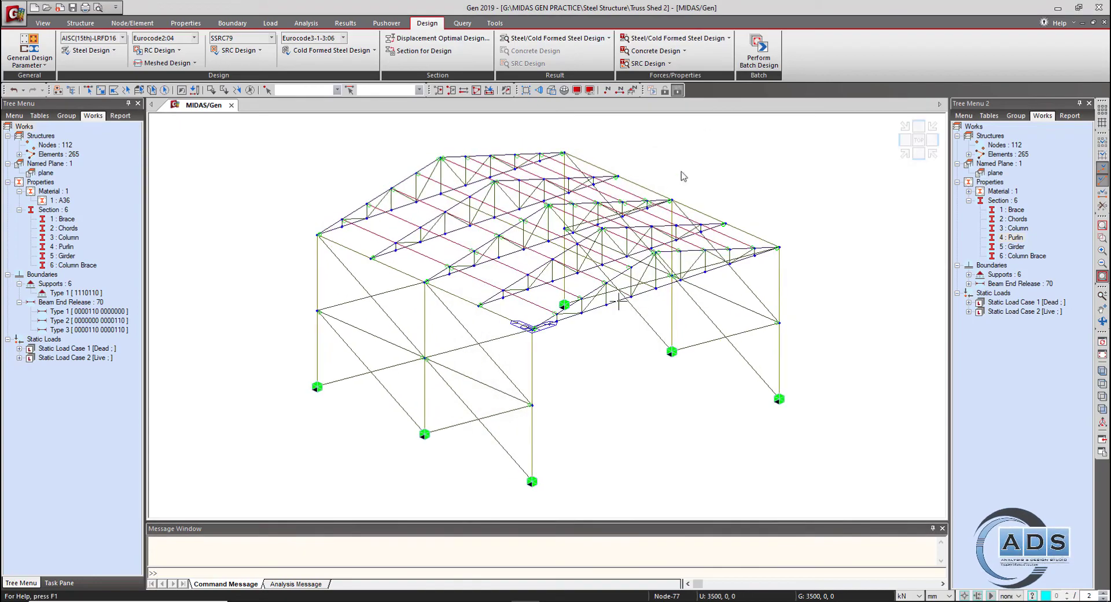
- Run the batch design to redo the steel code checking of the shed
click(758, 52)
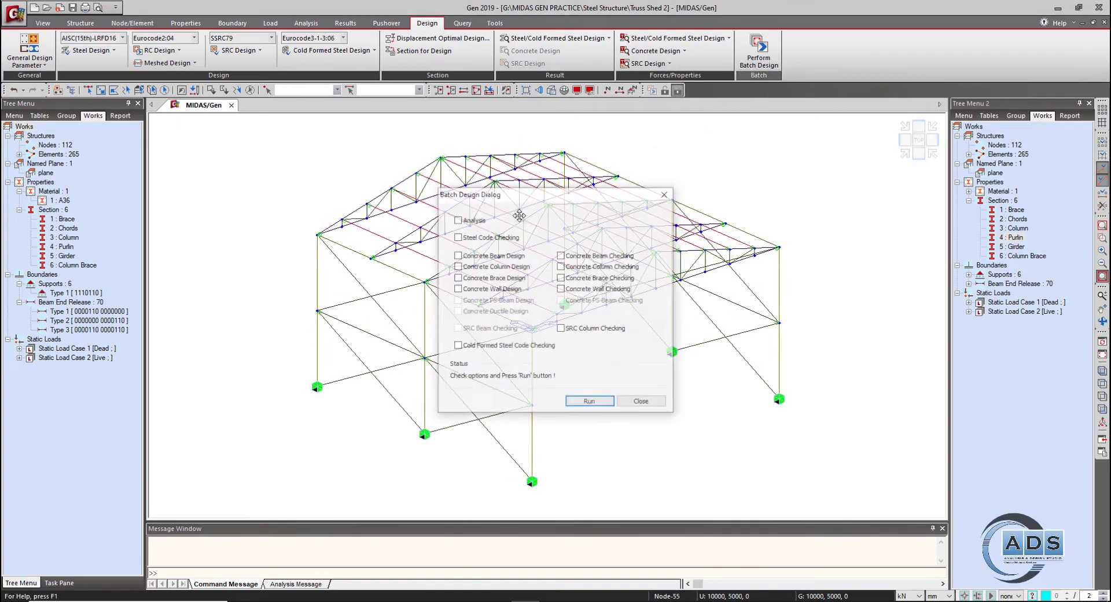
click(600, 405)
- Review the code checking results for the brace, chords, column, purlin, girder and column brace sections, highlighting each section's members in the model
click(249, 242)
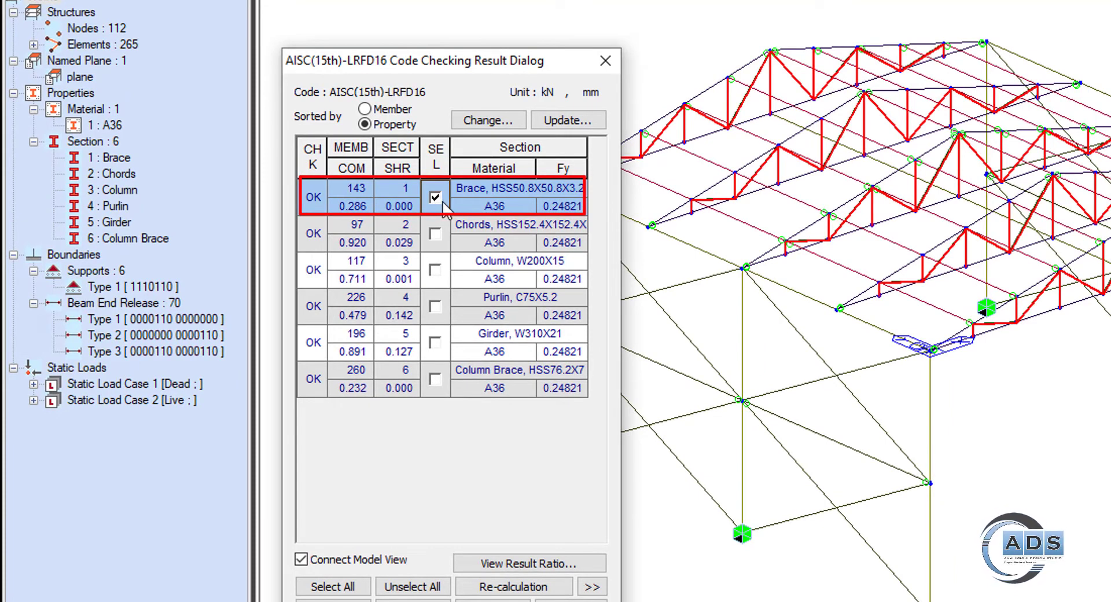
click(435, 232)
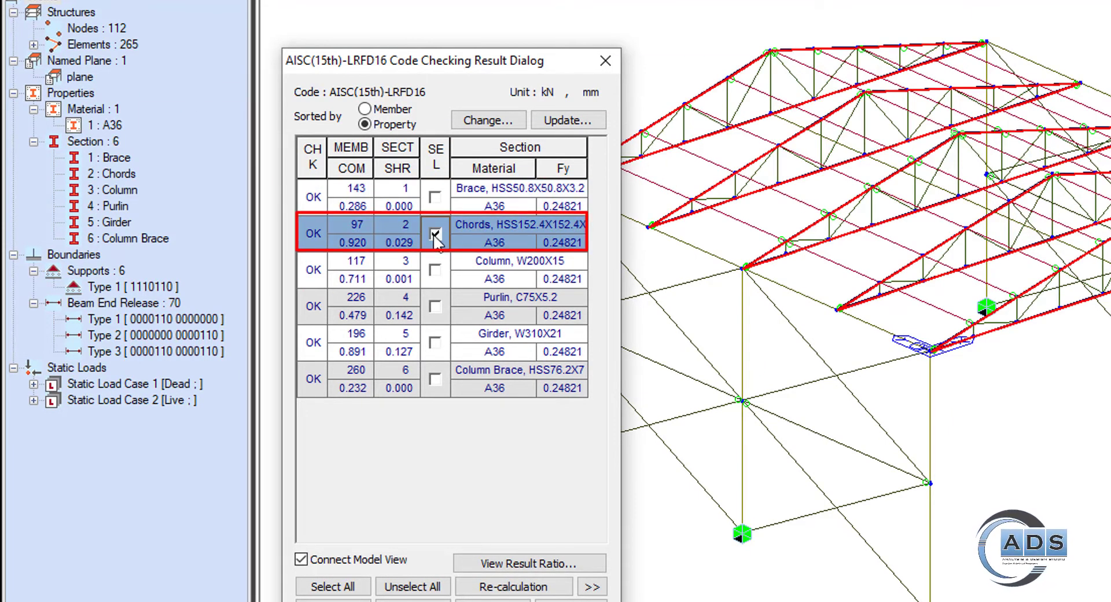
click(436, 234)
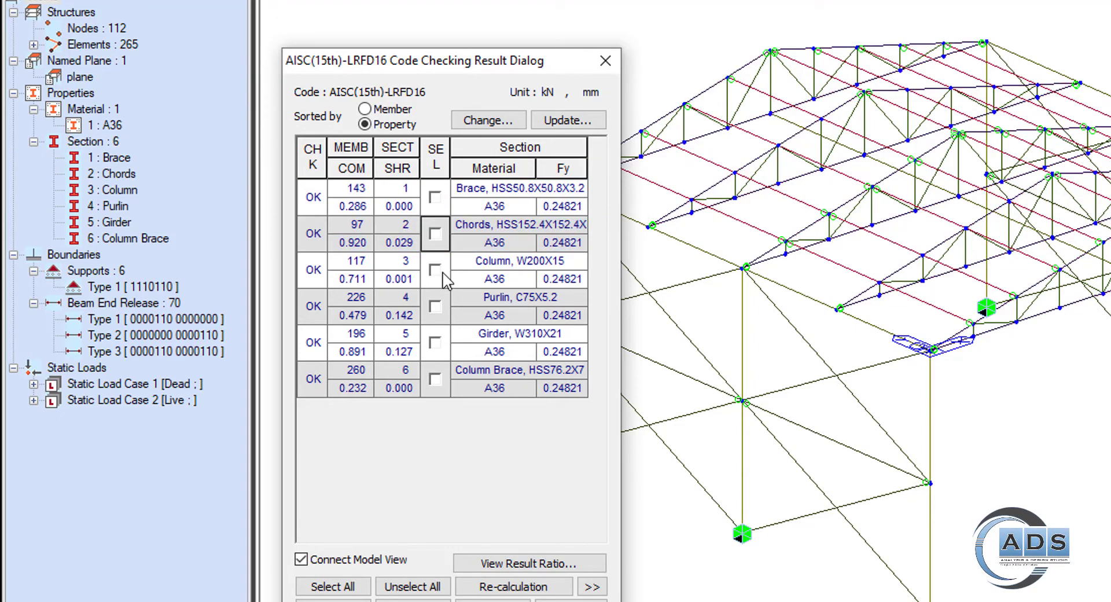
click(435, 273)
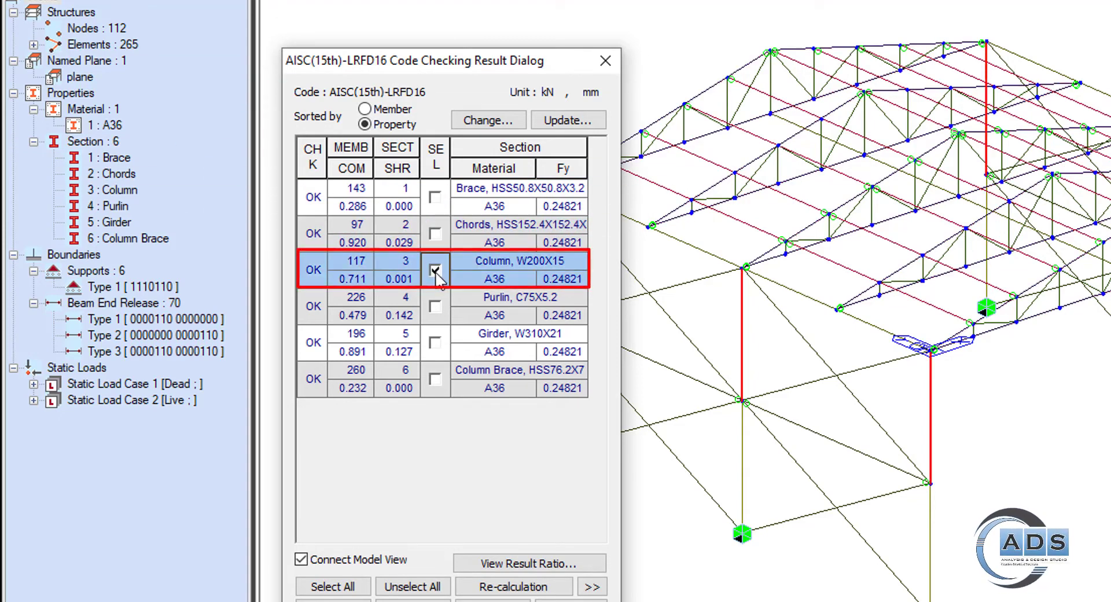
click(436, 271)
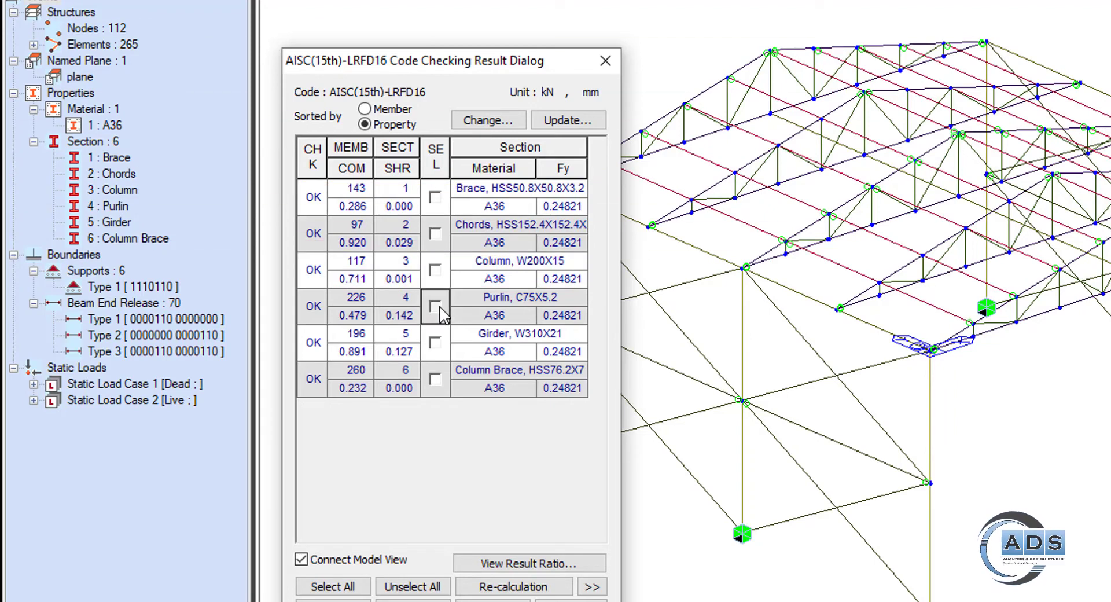
click(438, 307)
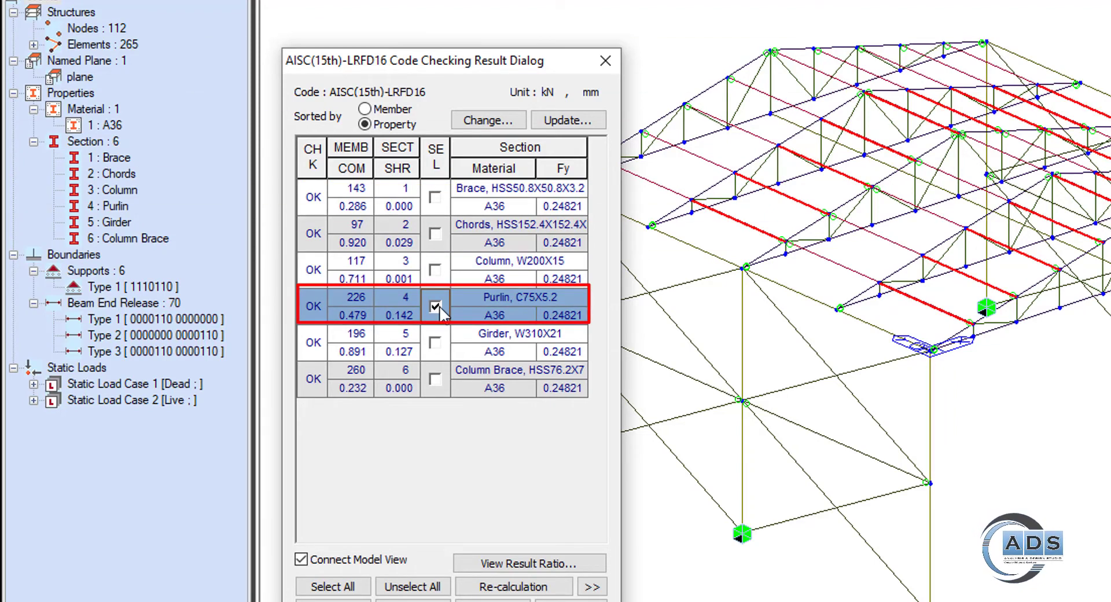
click(436, 307)
click(435, 343)
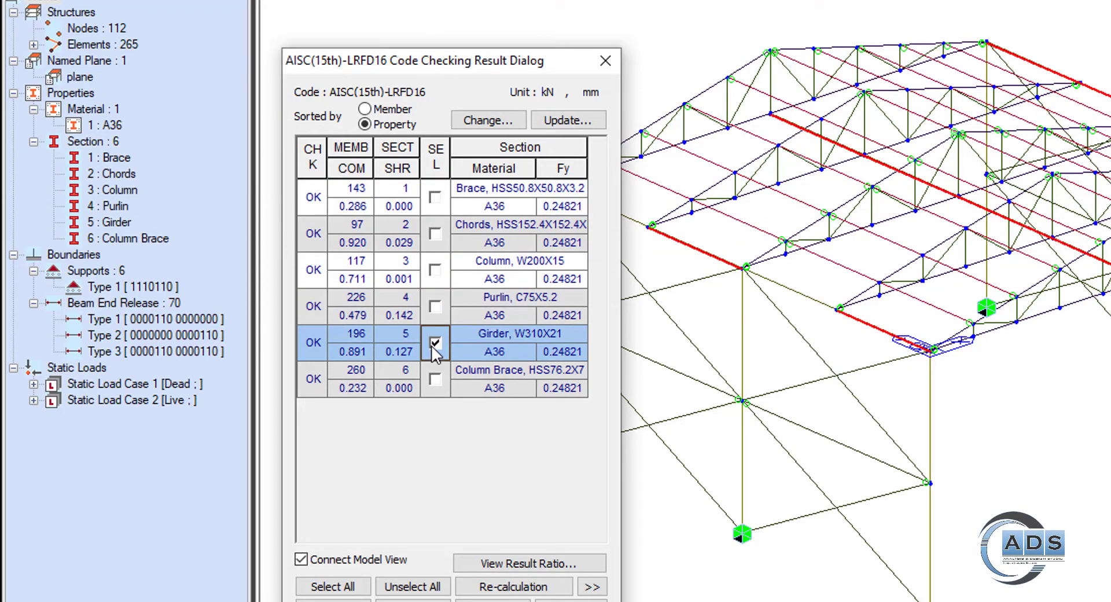
click(435, 343)
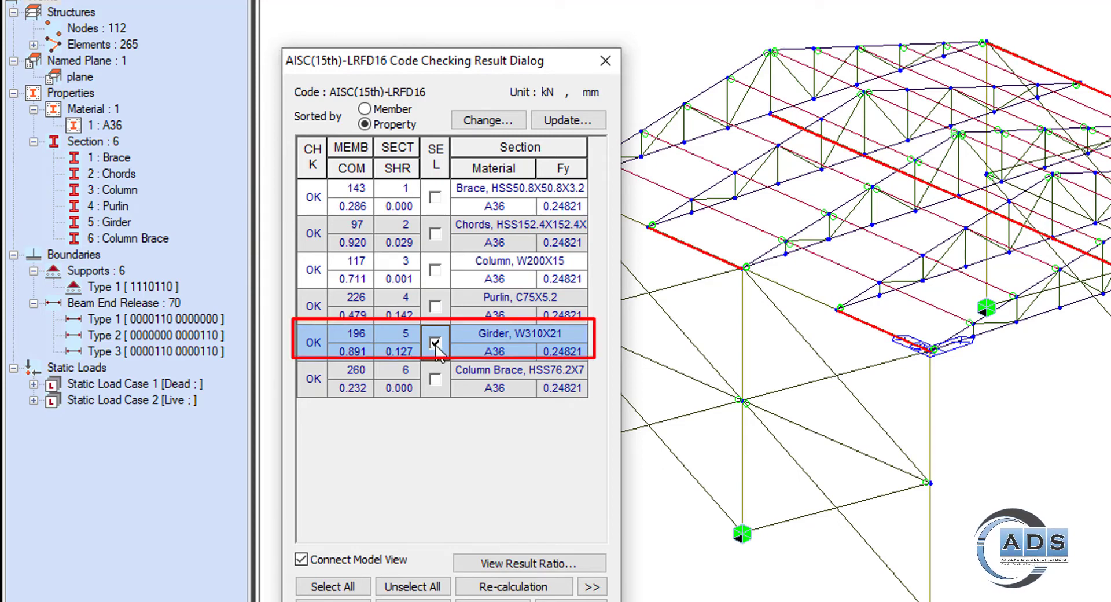
click(436, 379)
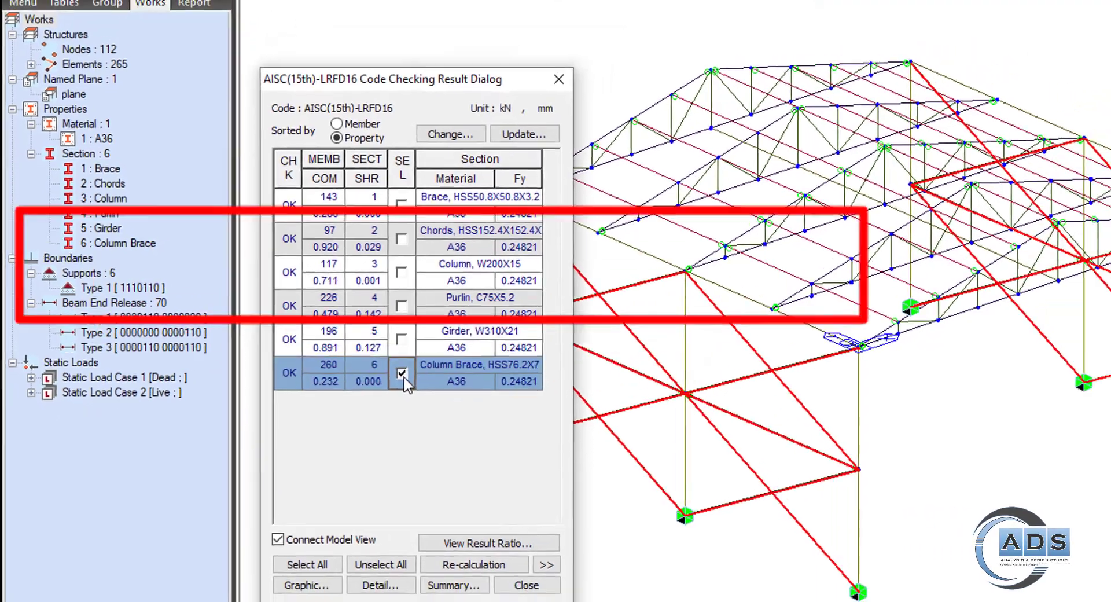
click(435, 379)
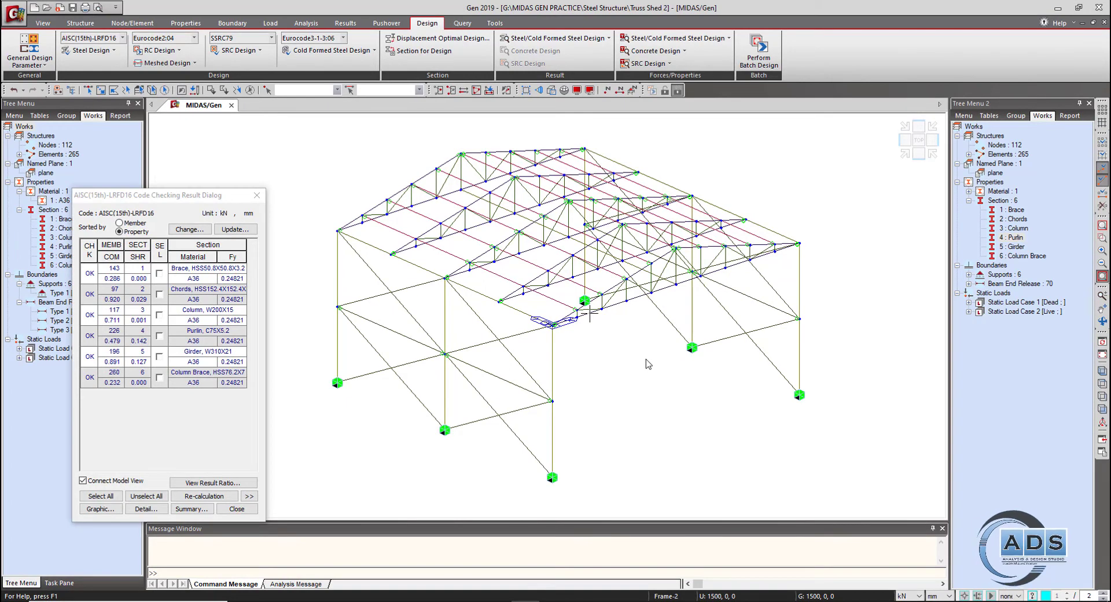
mouse_move(588, 314)
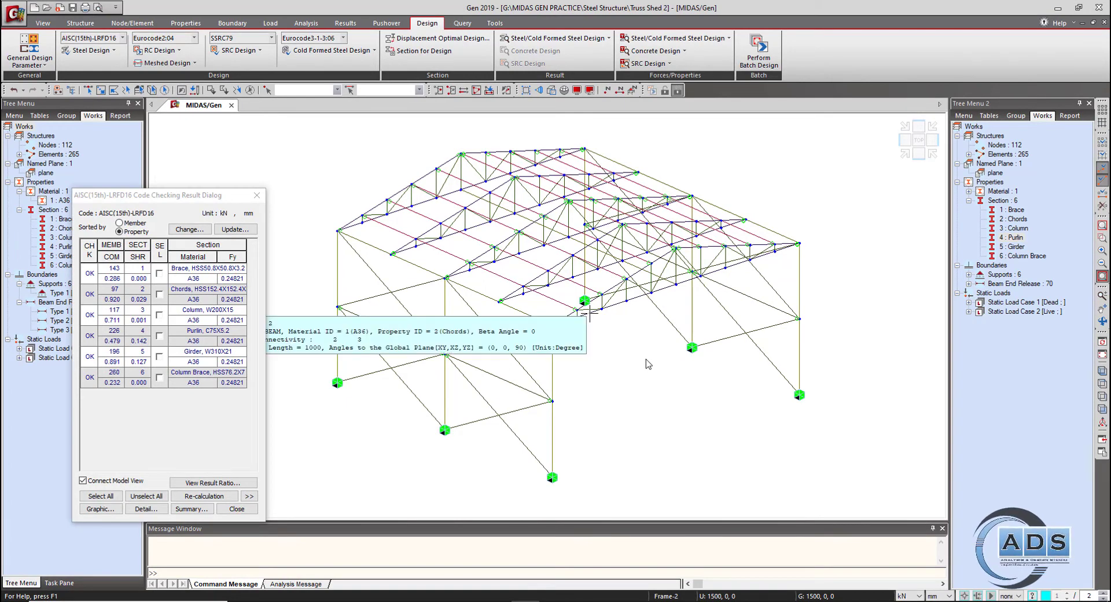